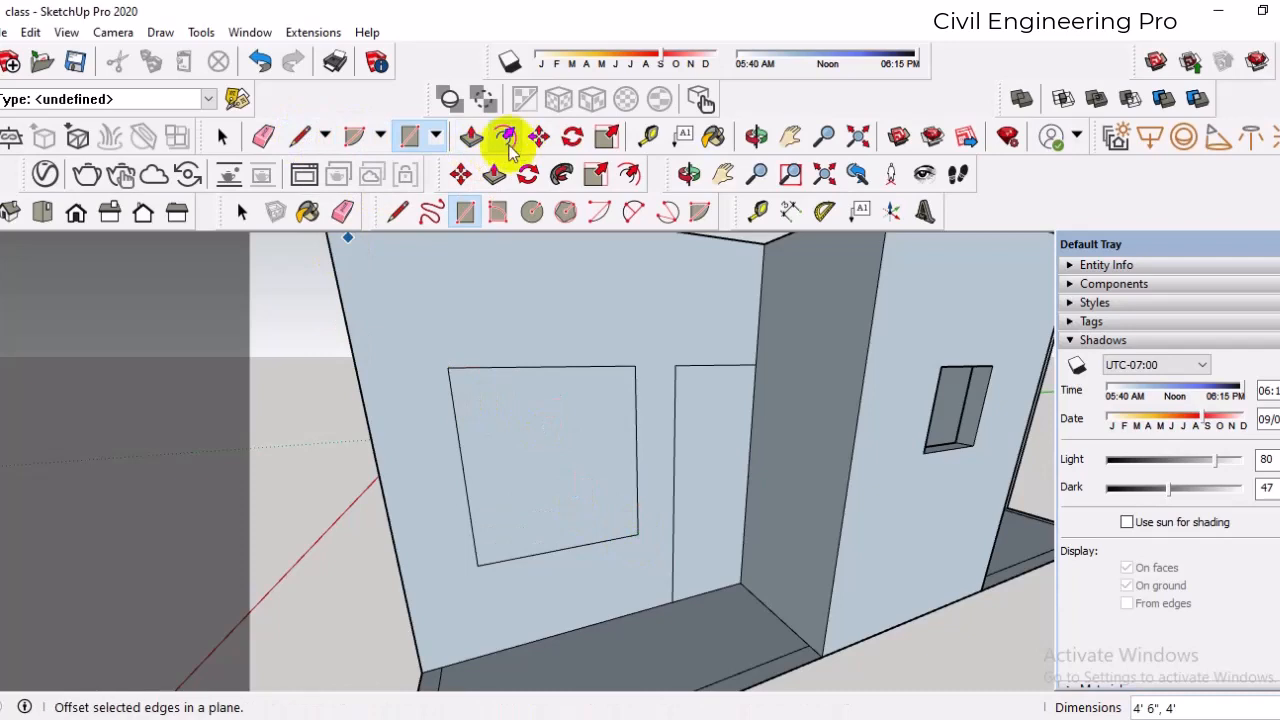
# - Offset the front window rectangle inward to form a frame and draw a vertical line down the middle of the inner pane
pyautogui.click(506, 138)
pyautogui.click(537, 463)
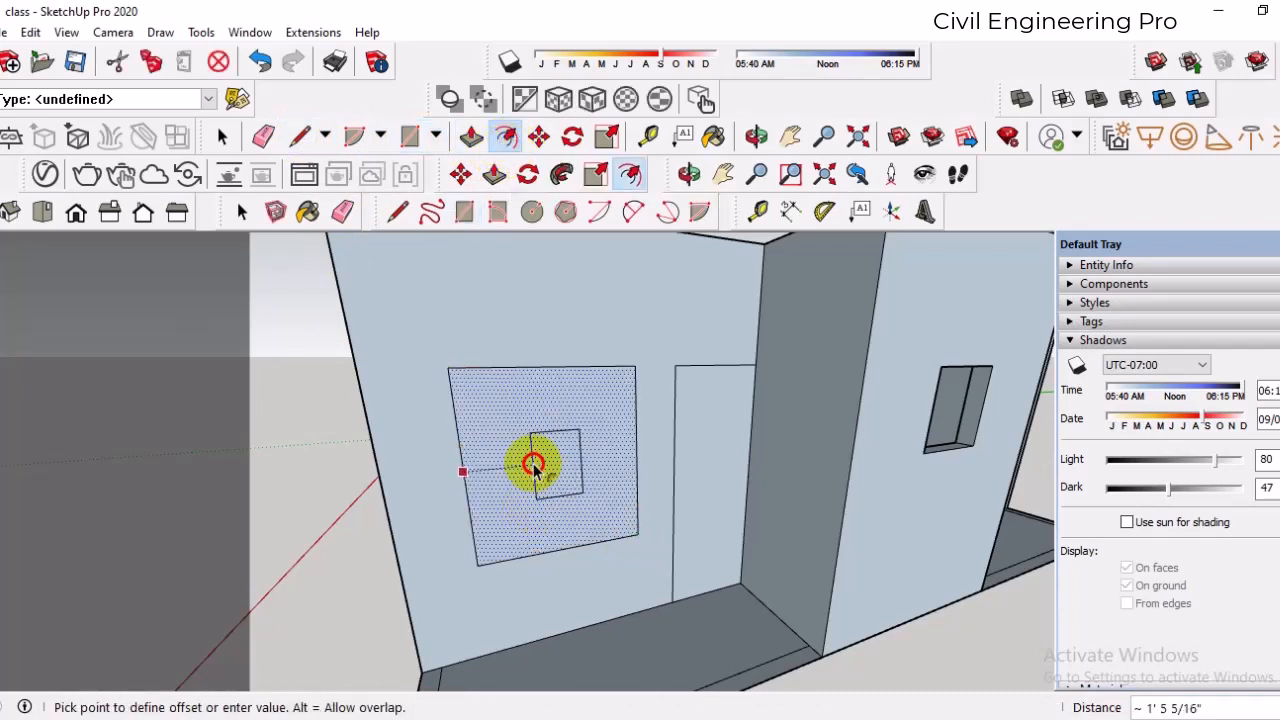
pyautogui.press('Return')
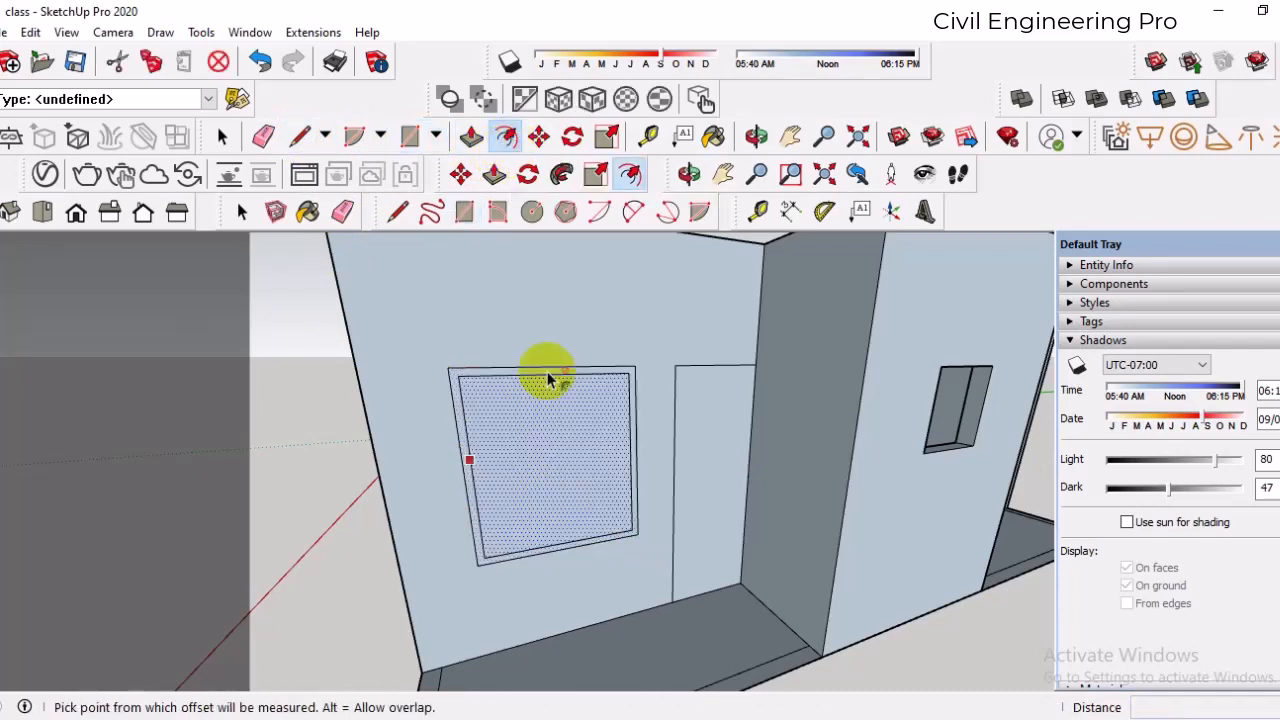
pyautogui.click(398, 211)
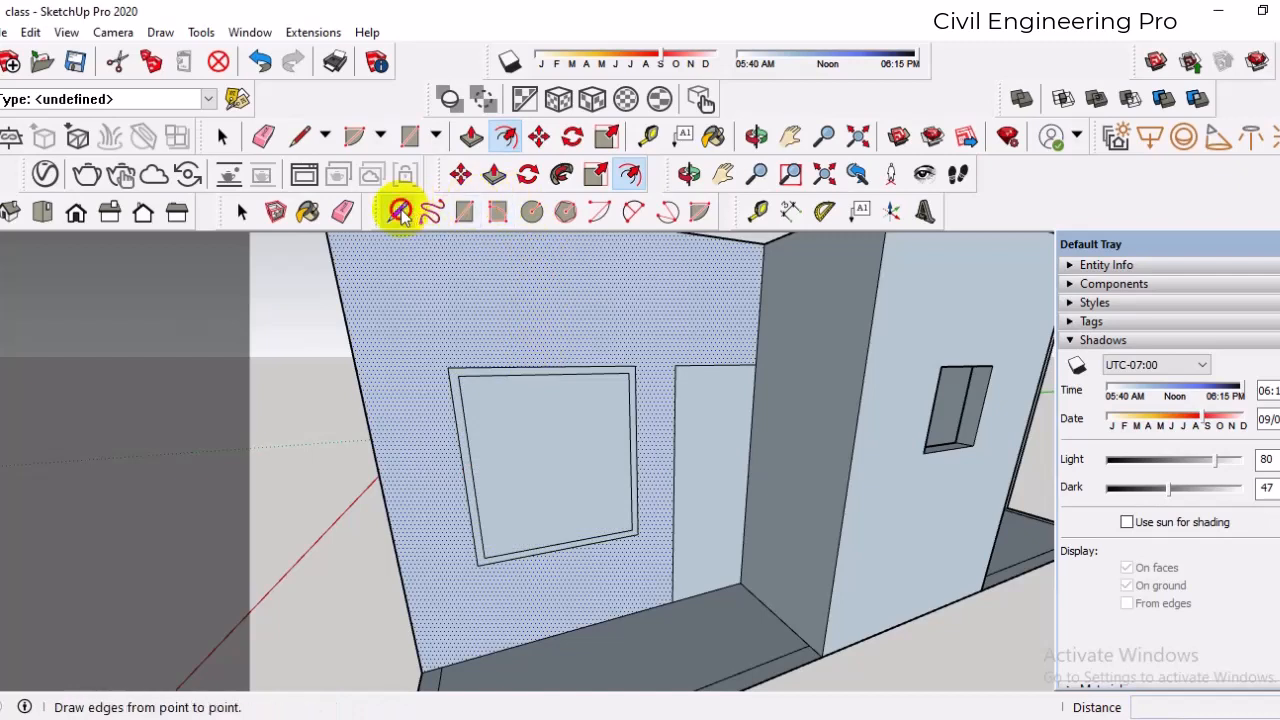
pyautogui.click(550, 373)
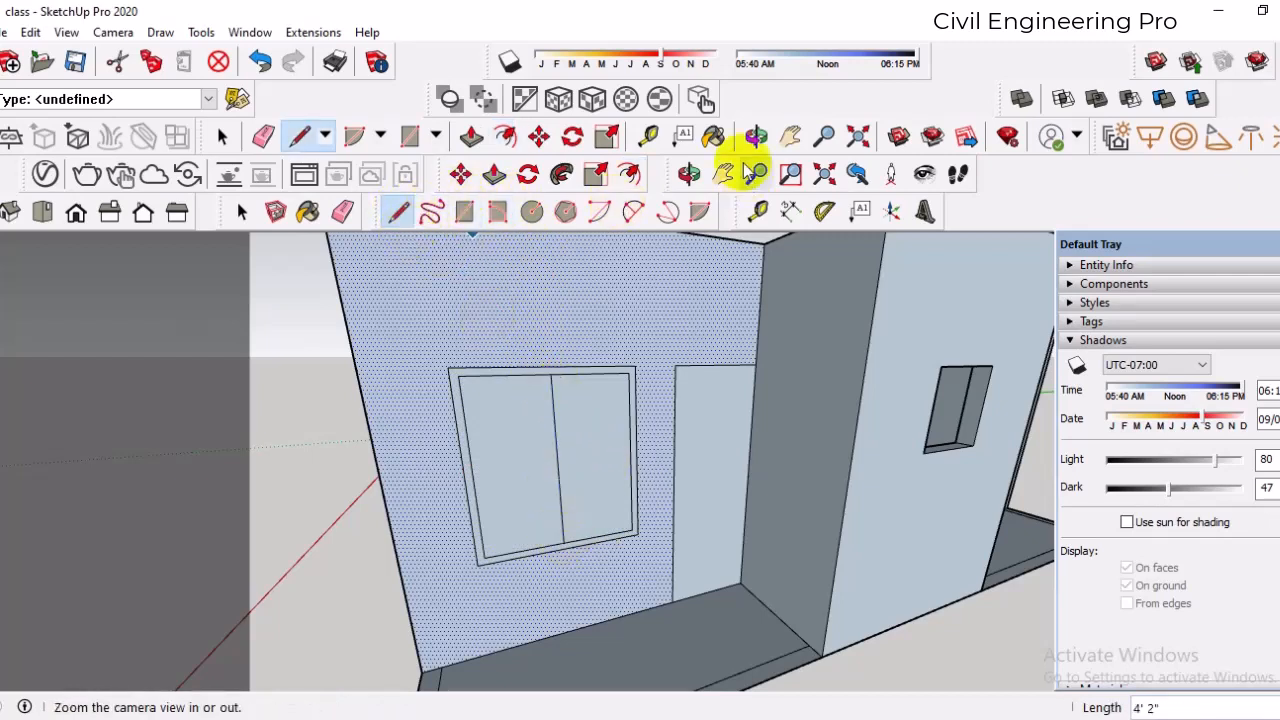
# - Place vertical guides parallel to the window's centre line, one on each side of it
pyautogui.click(651, 137)
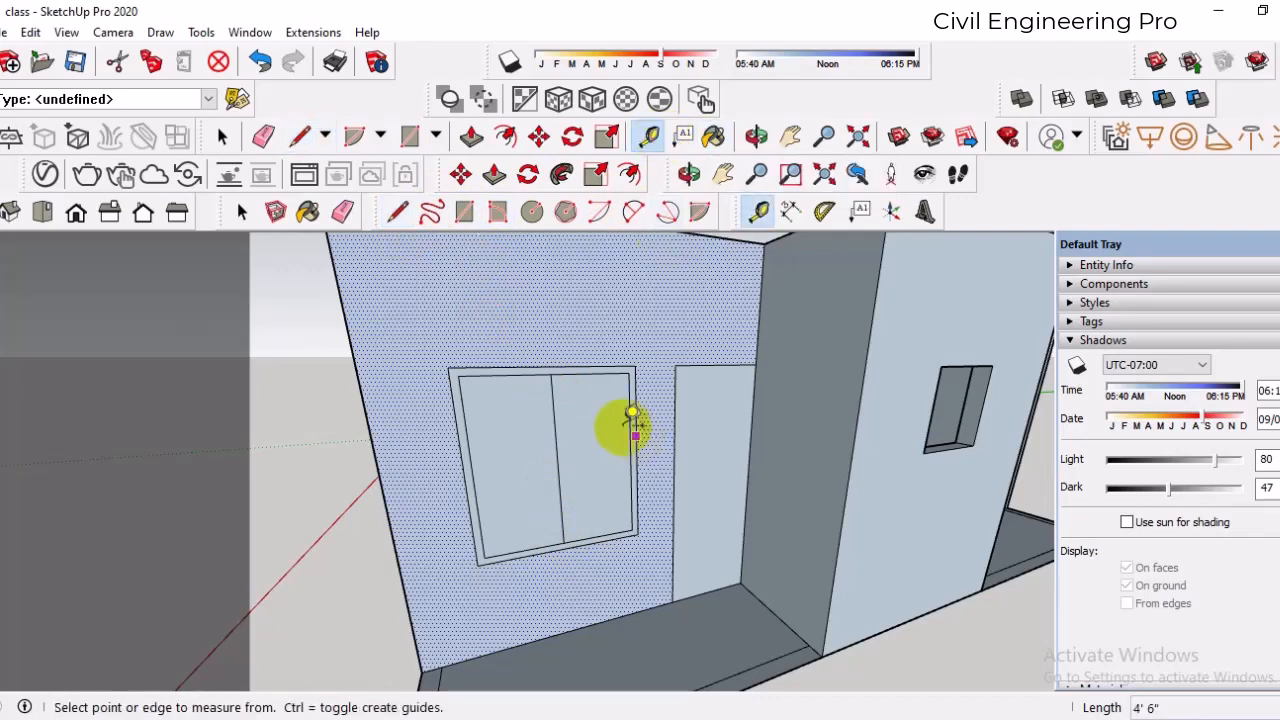
pyautogui.click(555, 448)
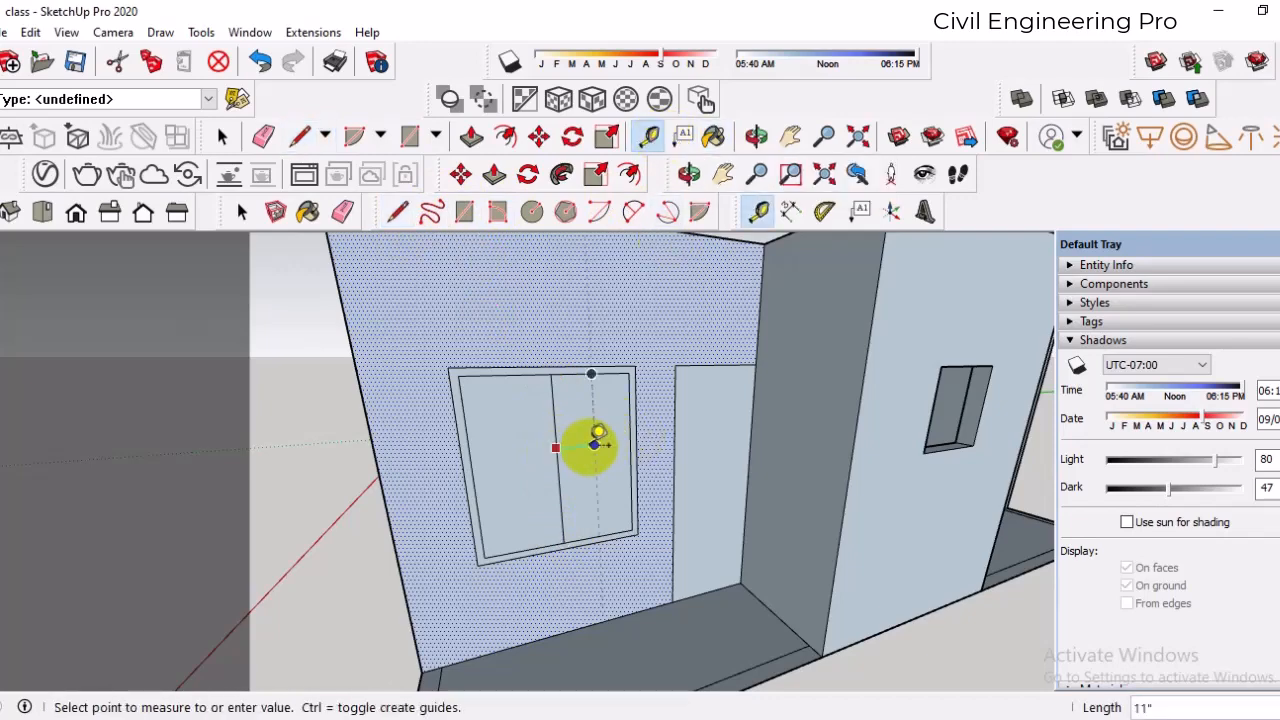
pyautogui.click(595, 445)
pyautogui.scroll(4, 590, 430)
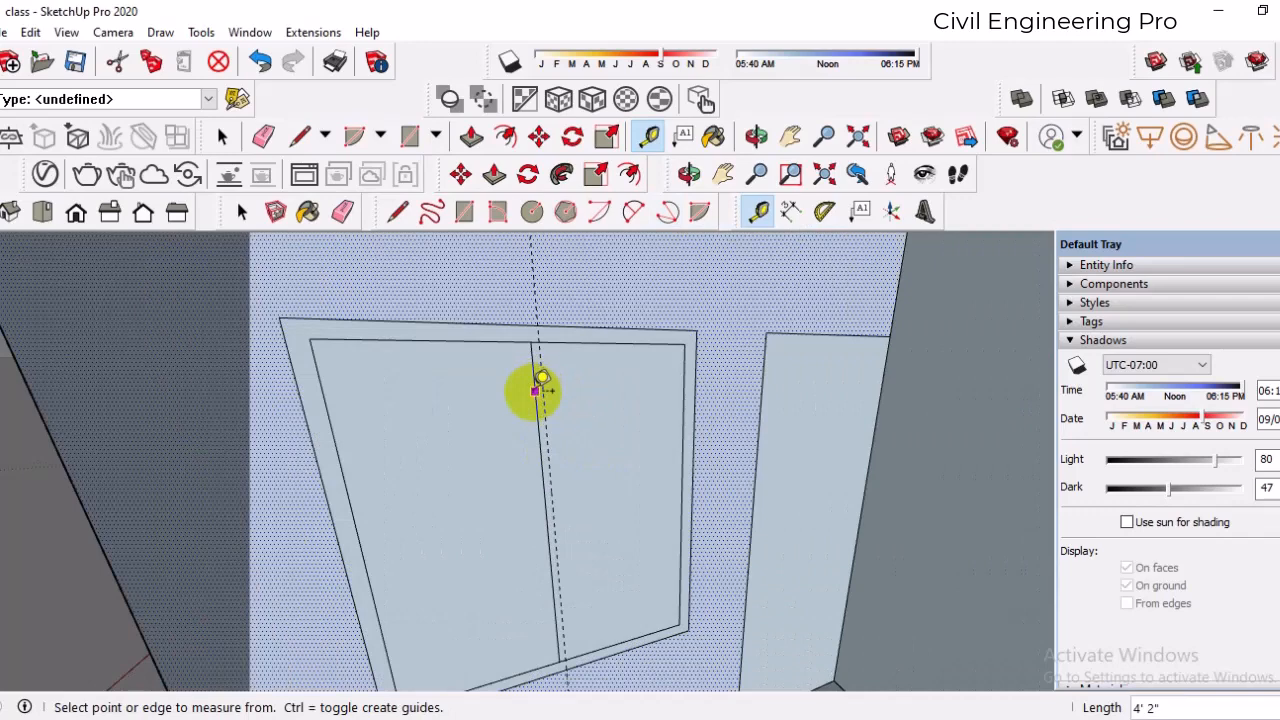
pyautogui.click(536, 390)
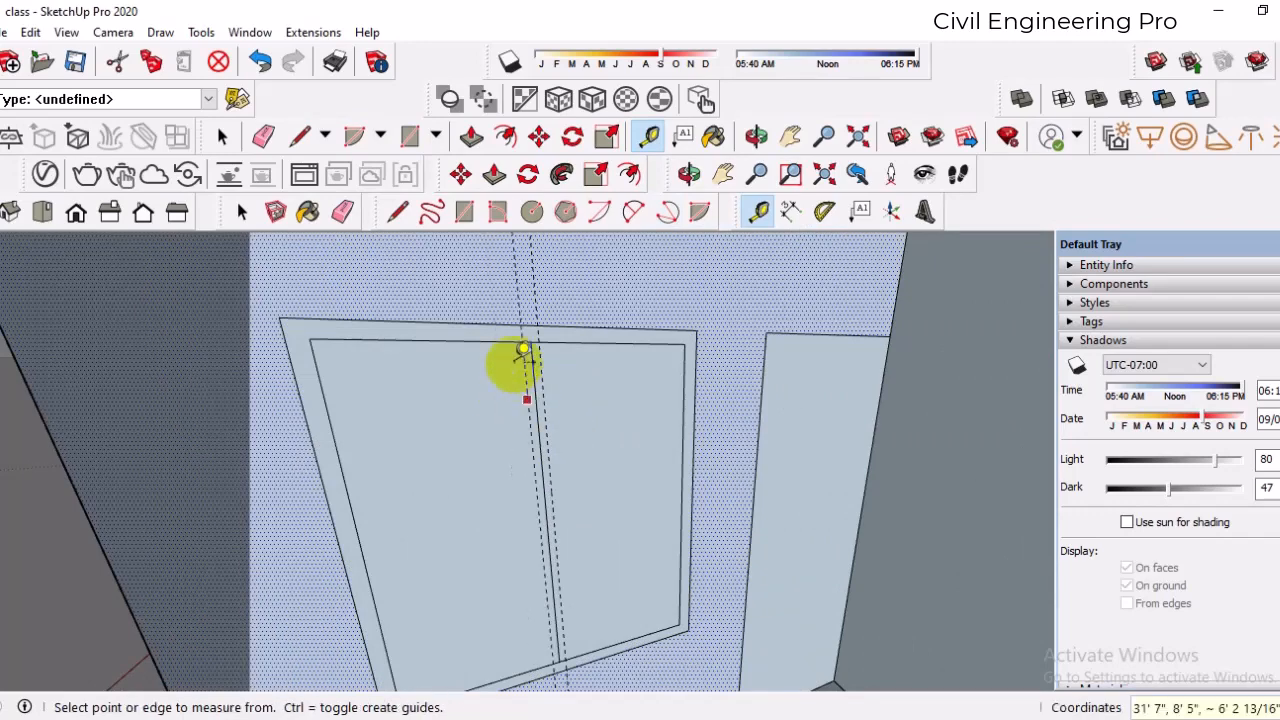
# - Erase the centre line between the two guides
pyautogui.click(264, 136)
pyautogui.scroll(2, 537, 352)
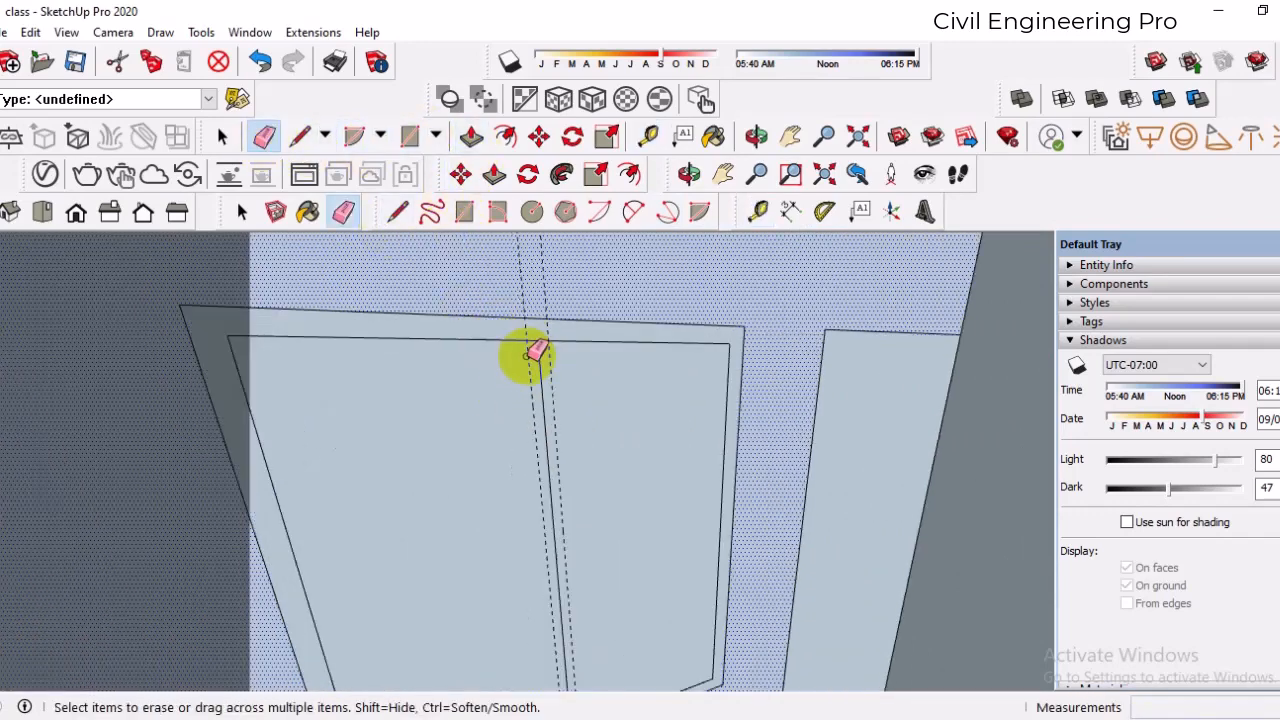
pyautogui.click(540, 355)
# - Draw two vertical mullion lines along the guides, from the upper to the lower edge of the inner frame
pyautogui.click(397, 211)
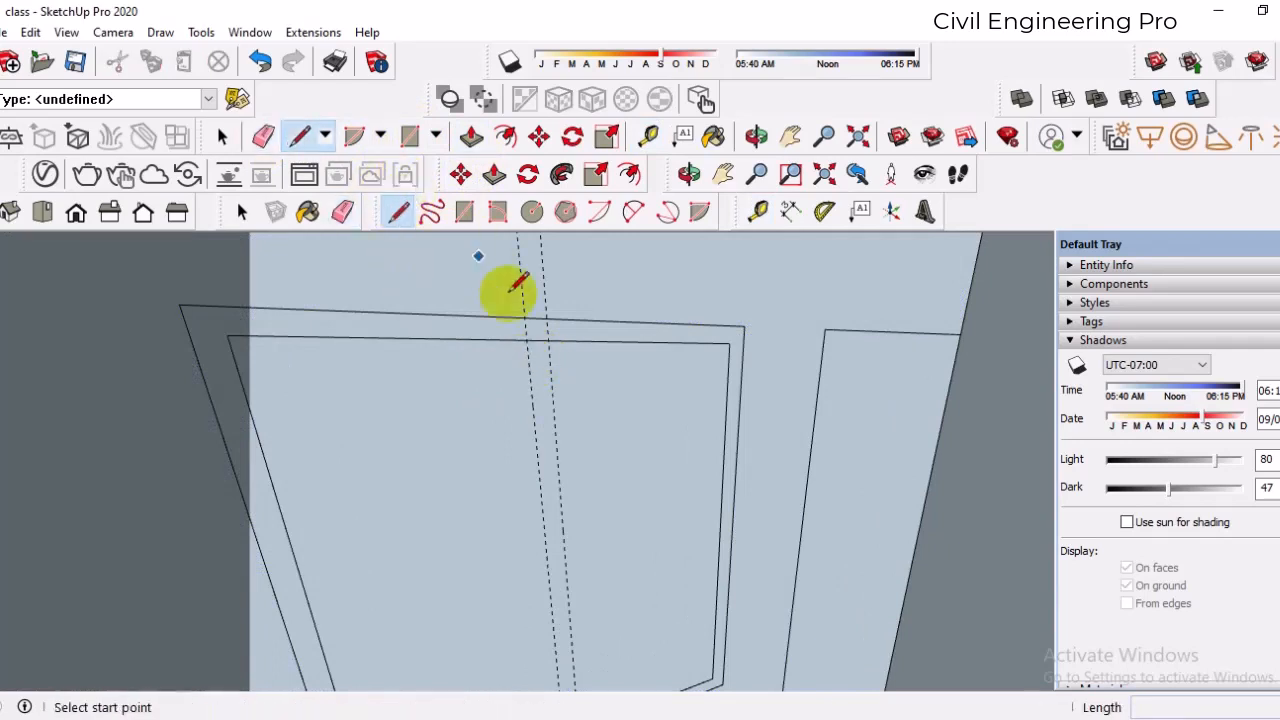
pyautogui.click(527, 337)
pyautogui.scroll(-3, 529, 337)
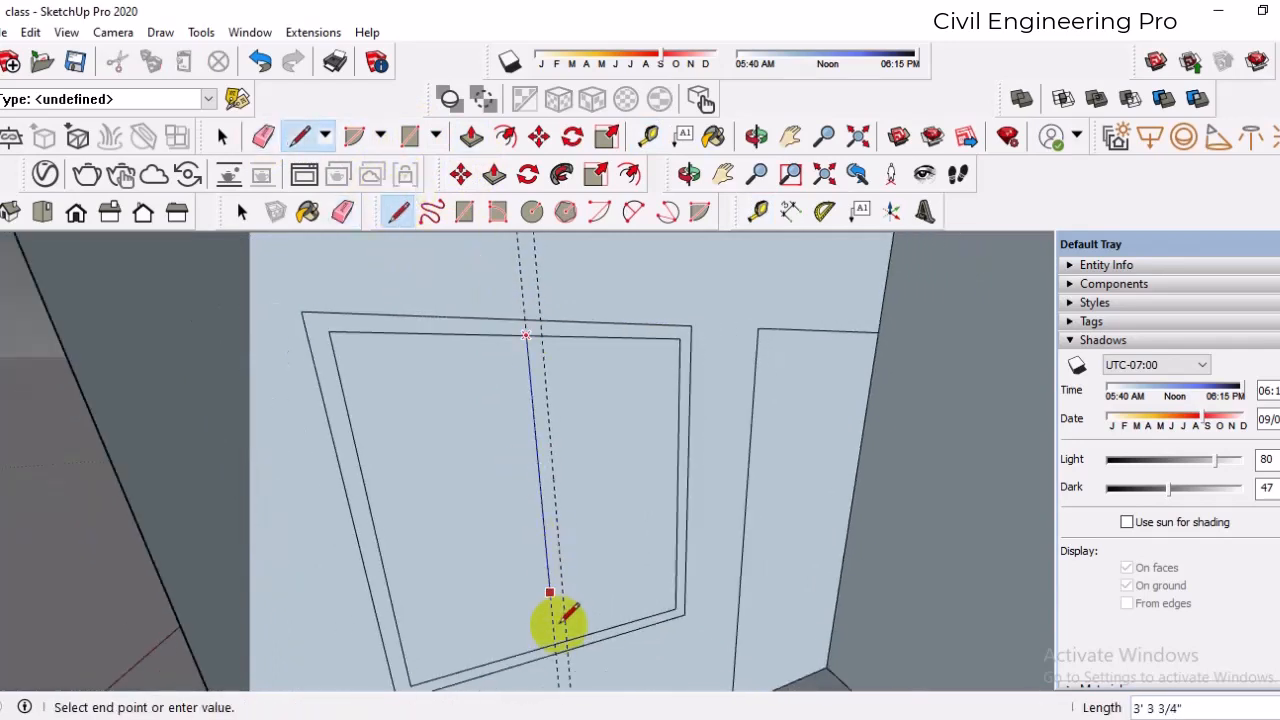
pyautogui.click(556, 644)
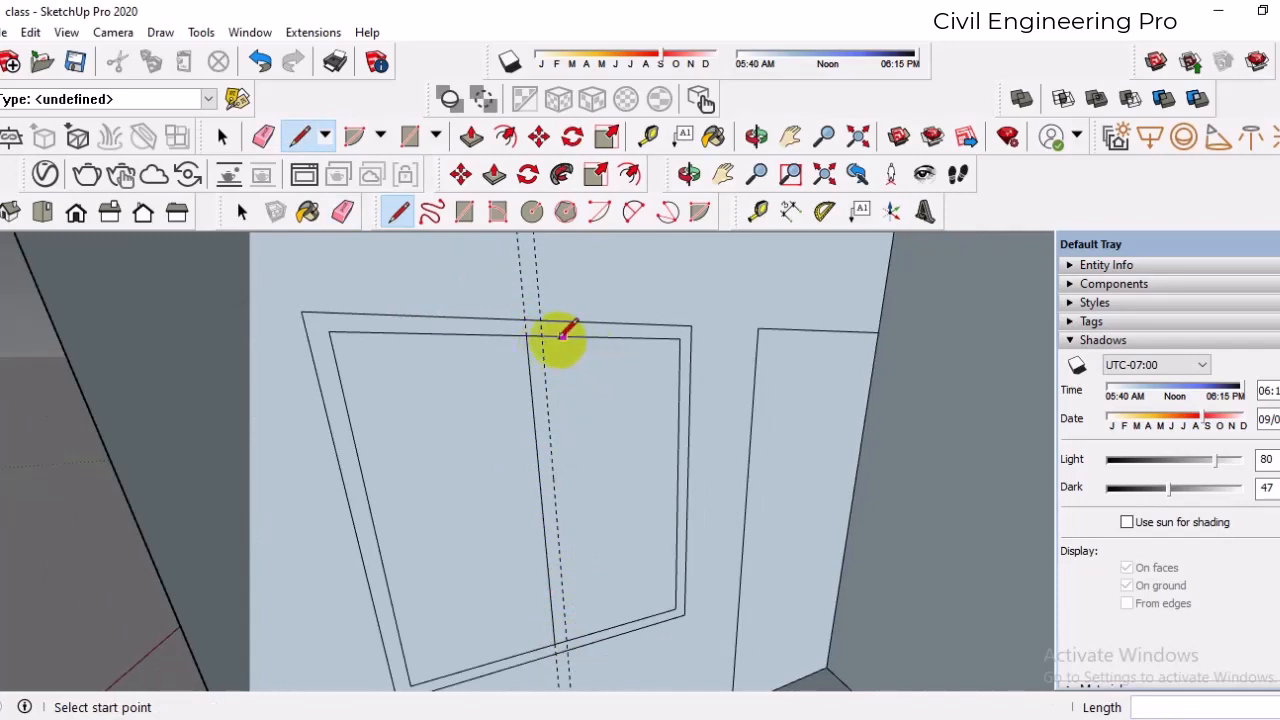
pyautogui.click(541, 336)
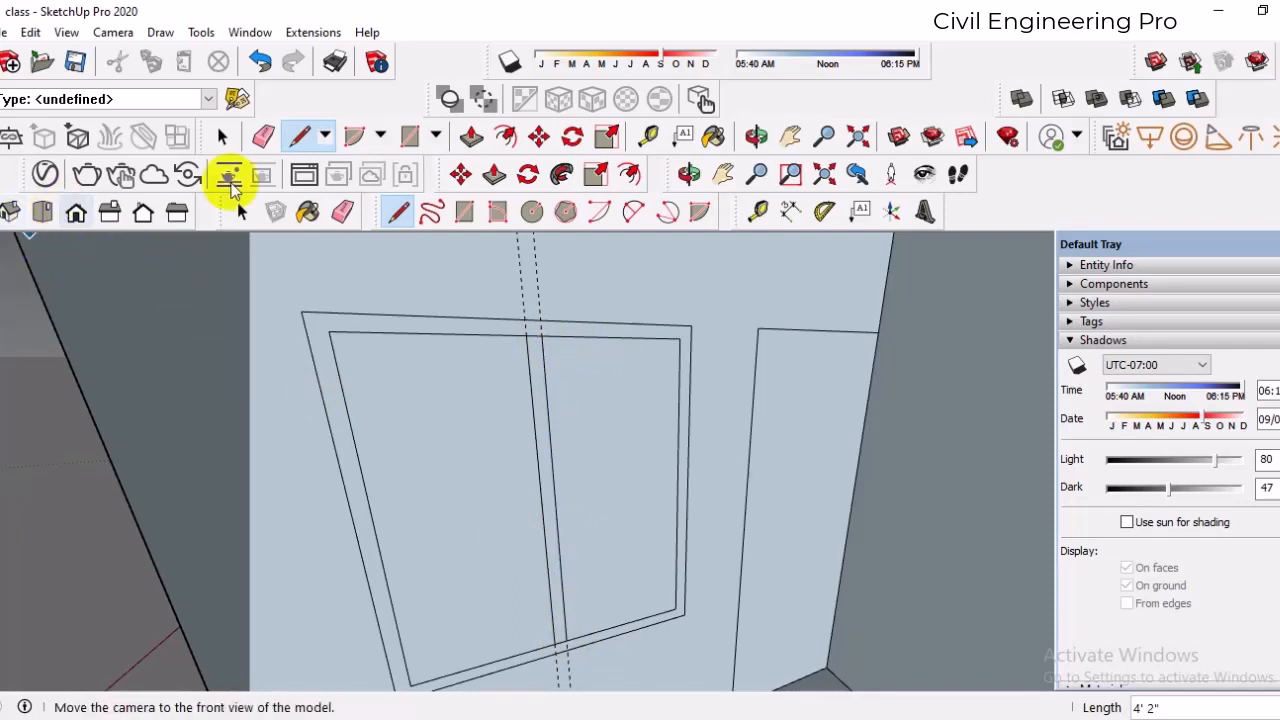
# - Erase both guides and the short edge segments between the mullion lines so the mullion joins the frame
pyautogui.click(264, 136)
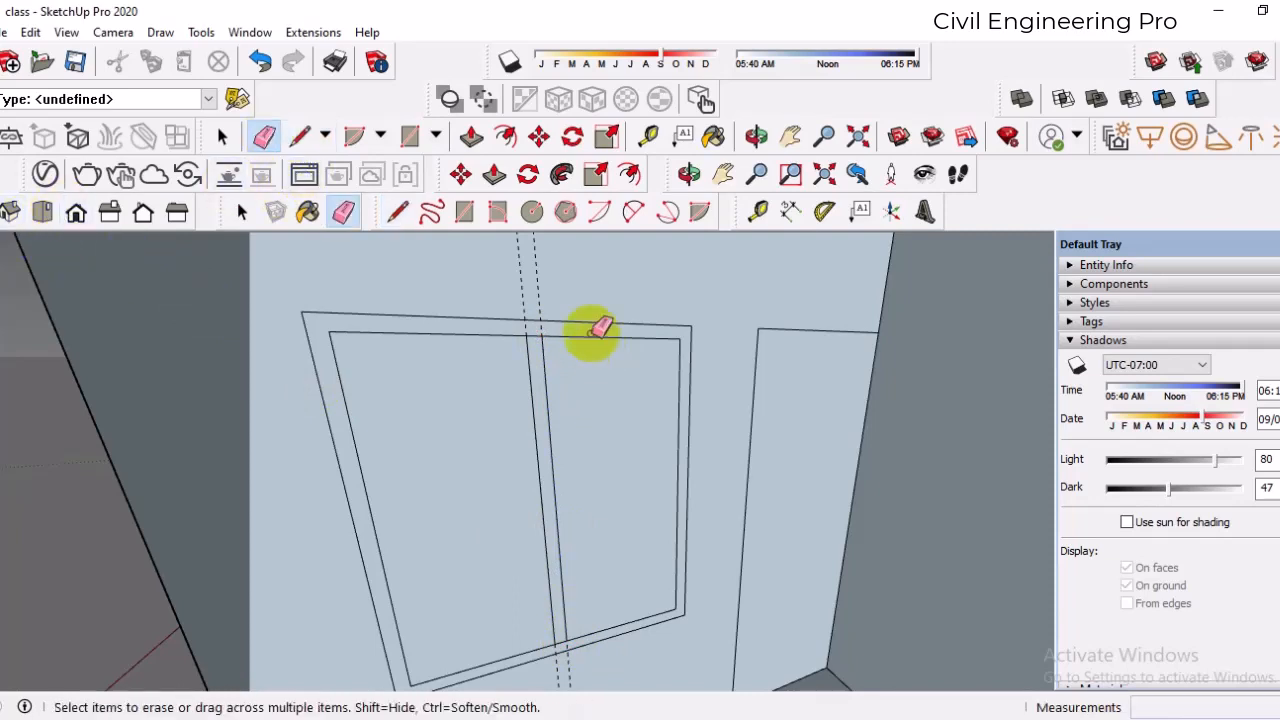
pyautogui.click(536, 280)
pyautogui.scroll(-2, 541, 310)
pyautogui.scroll(4, 560, 588)
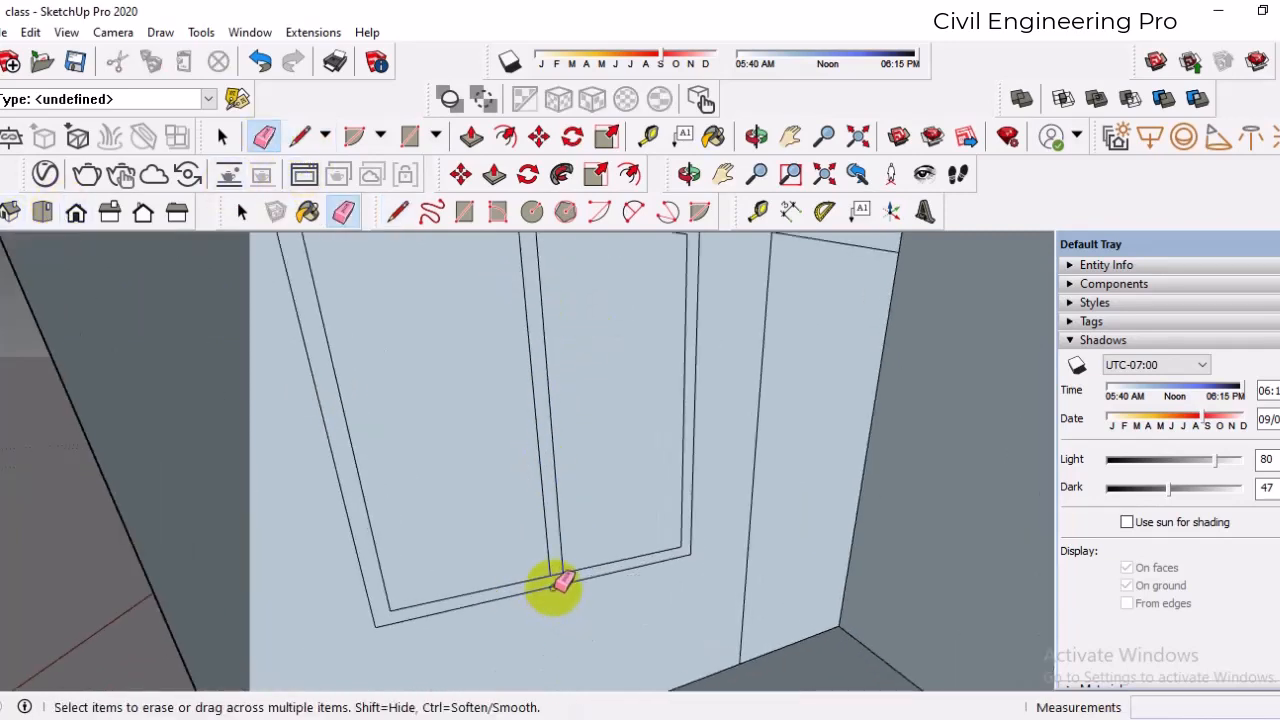
pyautogui.scroll(-2, 564, 590)
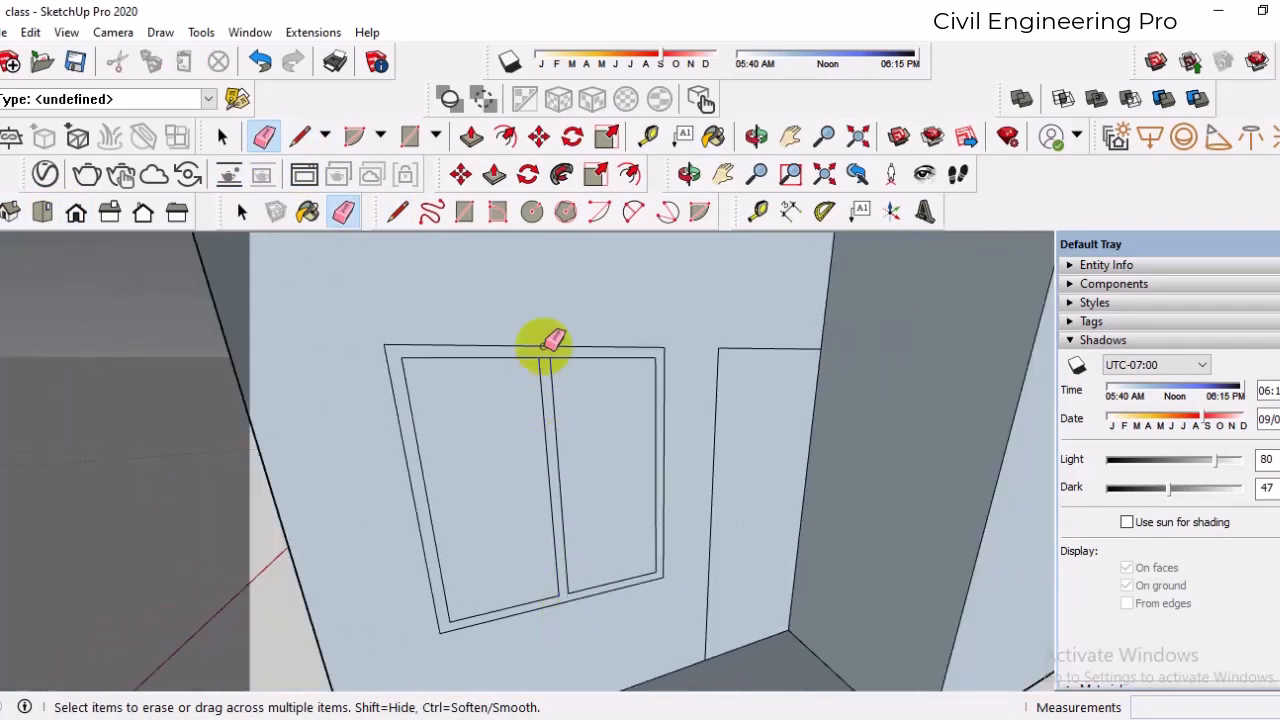
pyautogui.scroll(3, 548, 352)
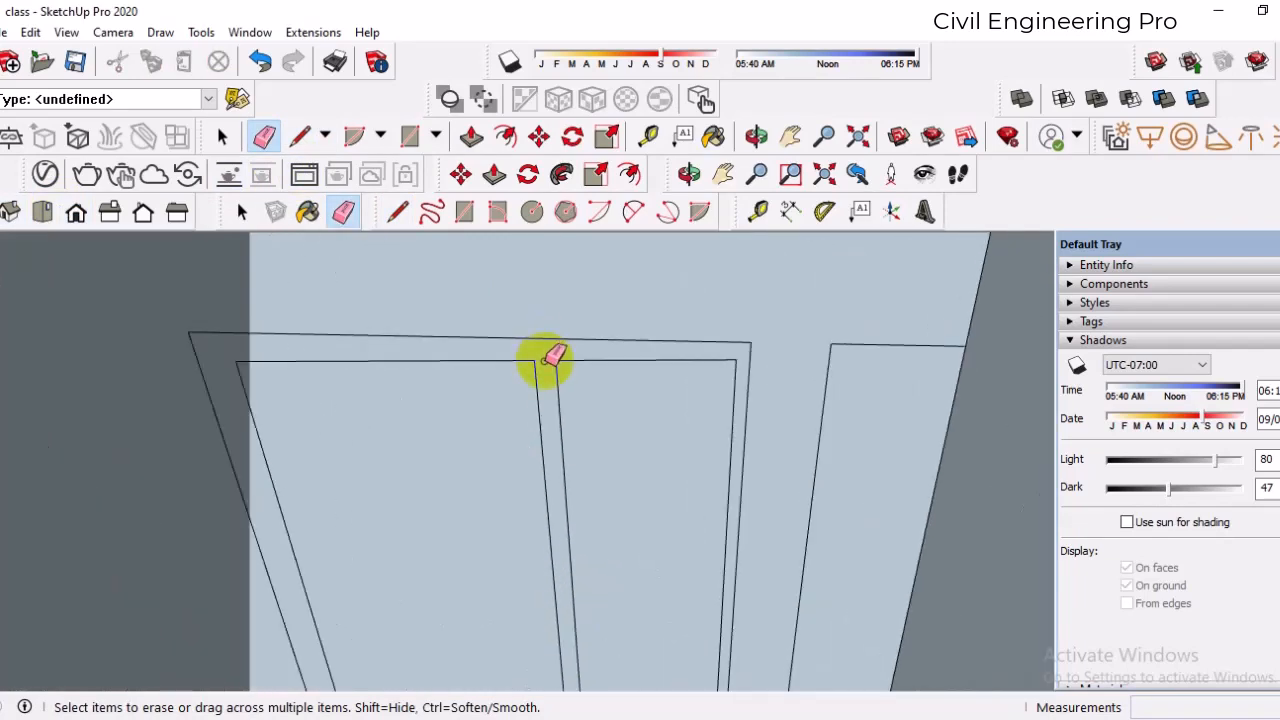
# - Examine the left and right window panes to check that each is a separate face
pyautogui.scroll(-3, 553, 357)
pyautogui.click(9, 212)
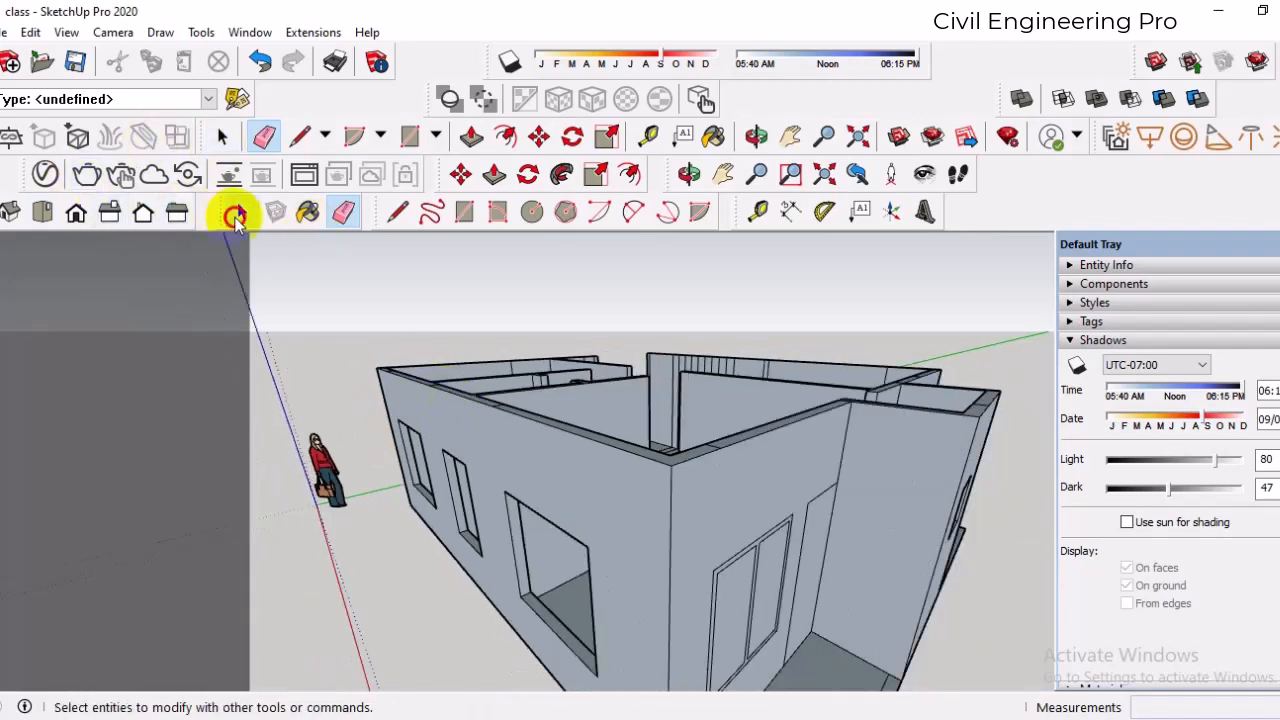
pyautogui.click(241, 212)
pyautogui.moveTo(774, 610); pyautogui.dragTo(640, 517, button='middle')
pyautogui.scroll(2, 638, 522)
pyautogui.click(554, 518)
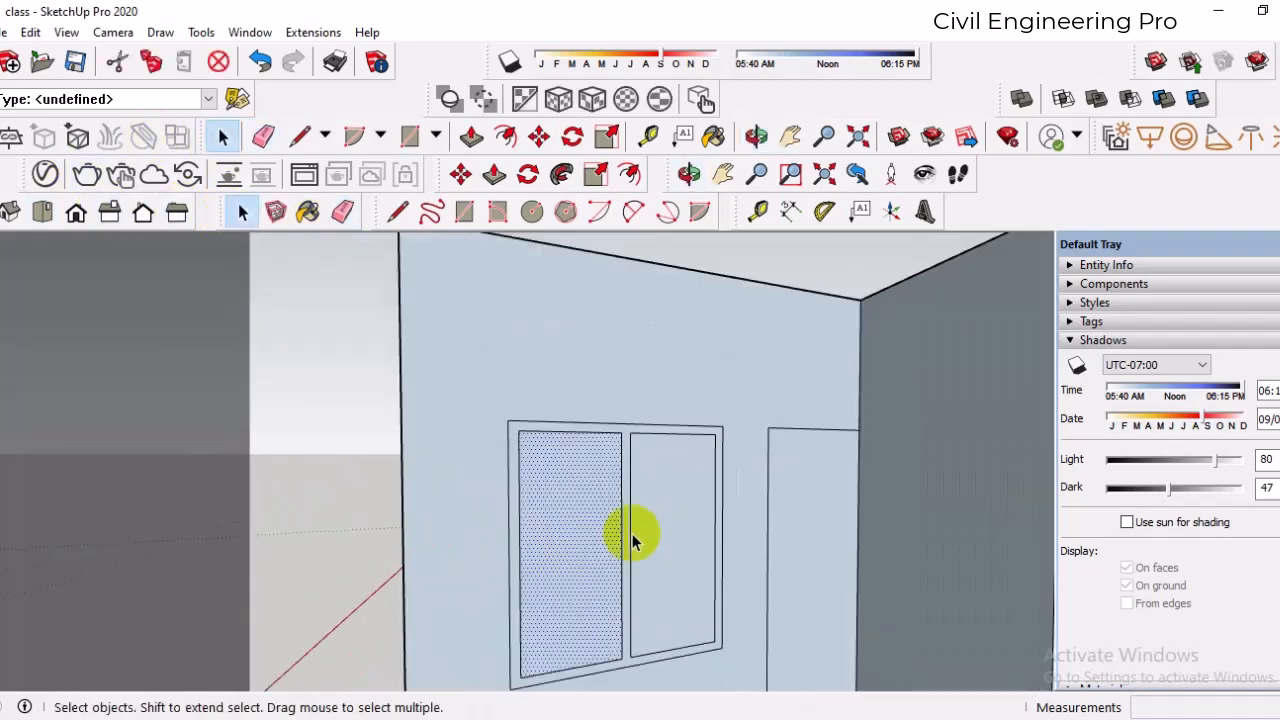
pyautogui.click(667, 531)
pyautogui.scroll(-5, 660, 518)
pyautogui.moveTo(640, 509); pyautogui.dragTo(545, 512, button='middle')
pyautogui.scroll(5, 651, 553)
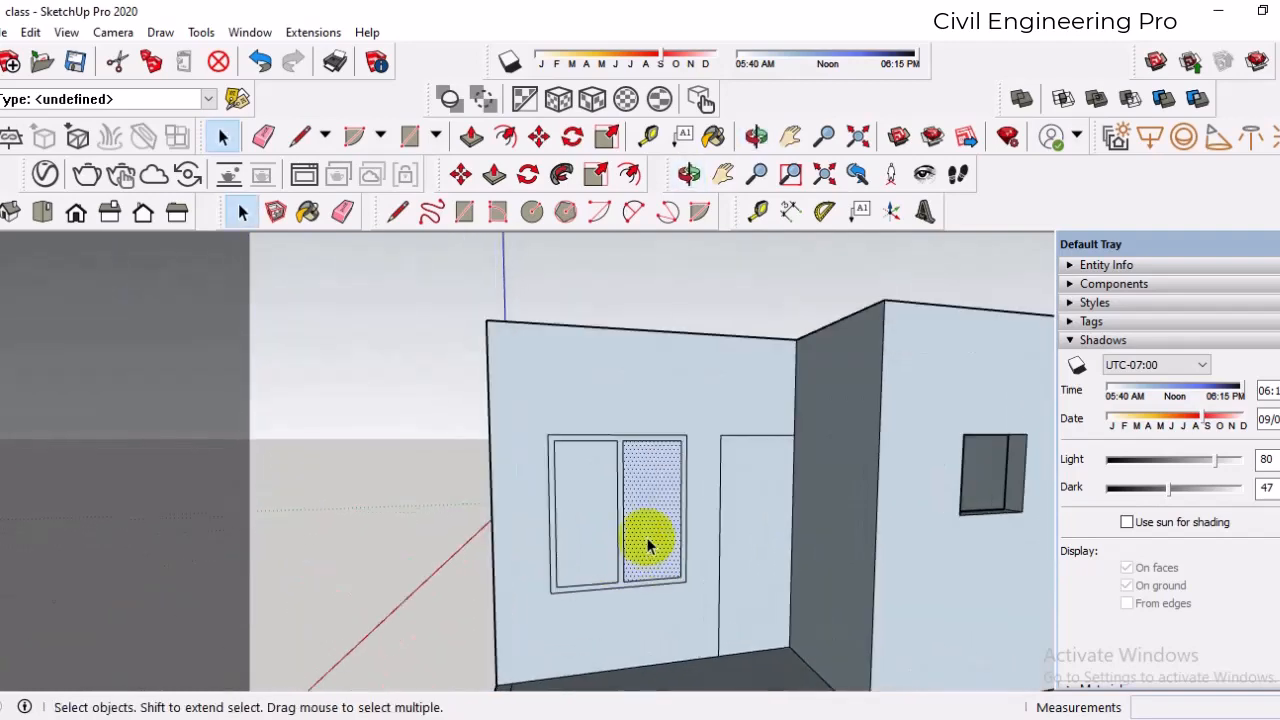
pyautogui.moveTo(467, 370); pyautogui.dragTo(717, 623)
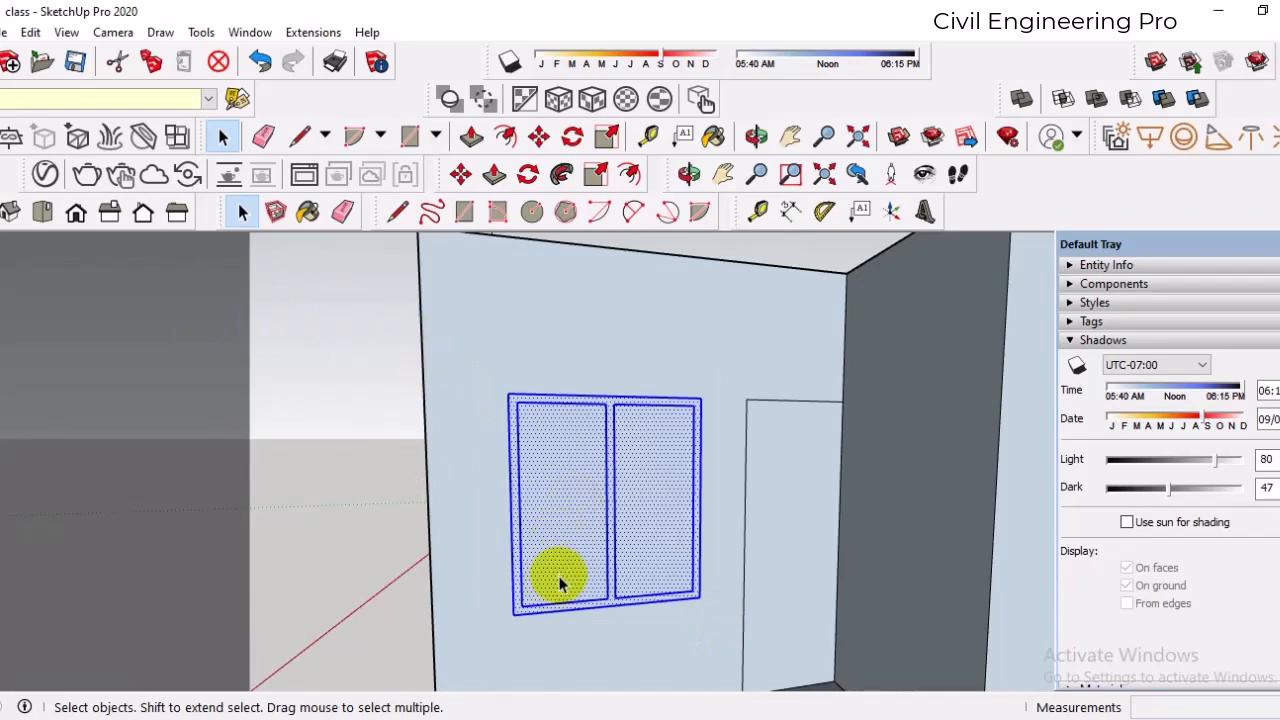
pyautogui.click(461, 175)
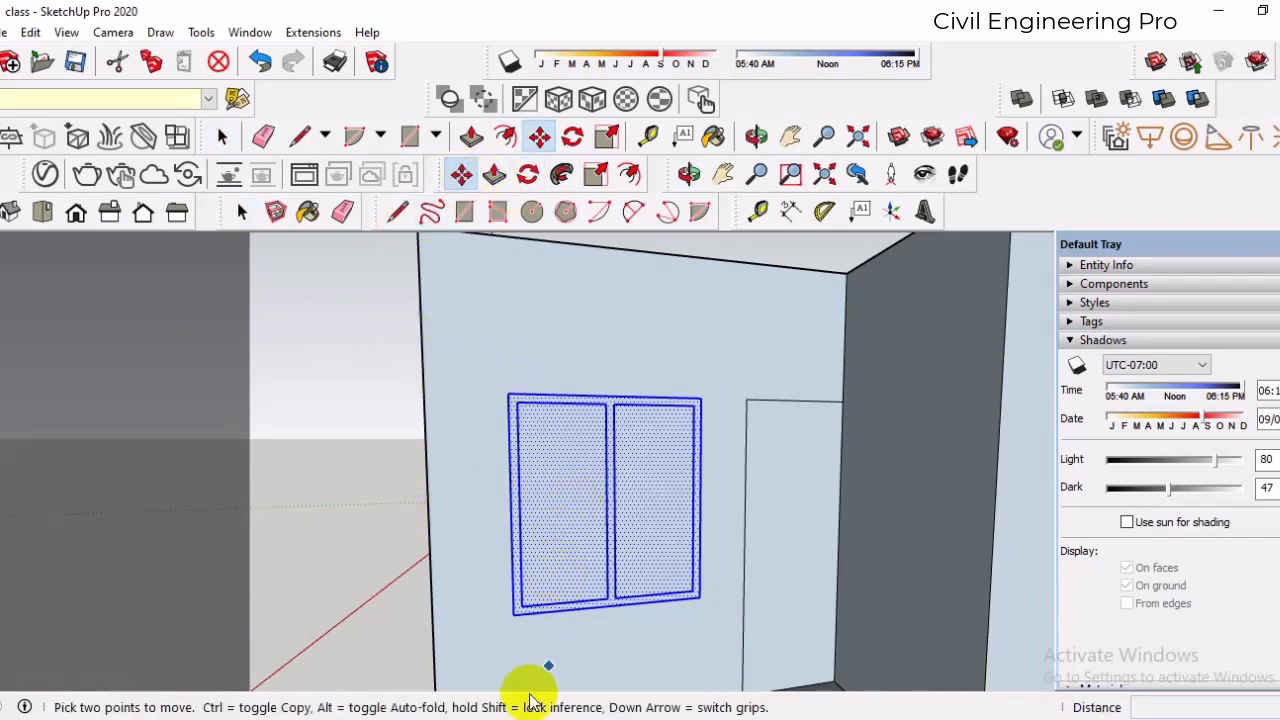
pyautogui.press('ctrl')
pyautogui.click(511, 613)
pyautogui.scroll(-6, 514, 480)
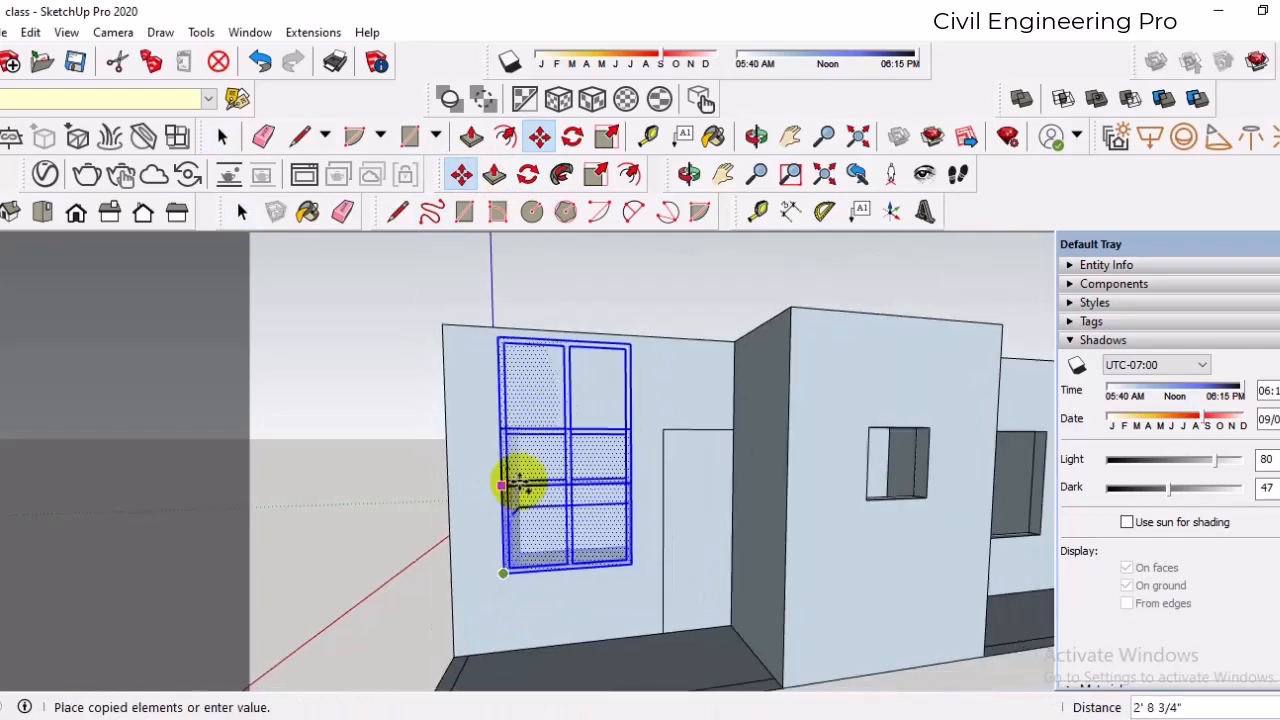
pyautogui.moveTo(534, 480); pyautogui.dragTo(606, 591, button='middle')
pyautogui.press('Escape')
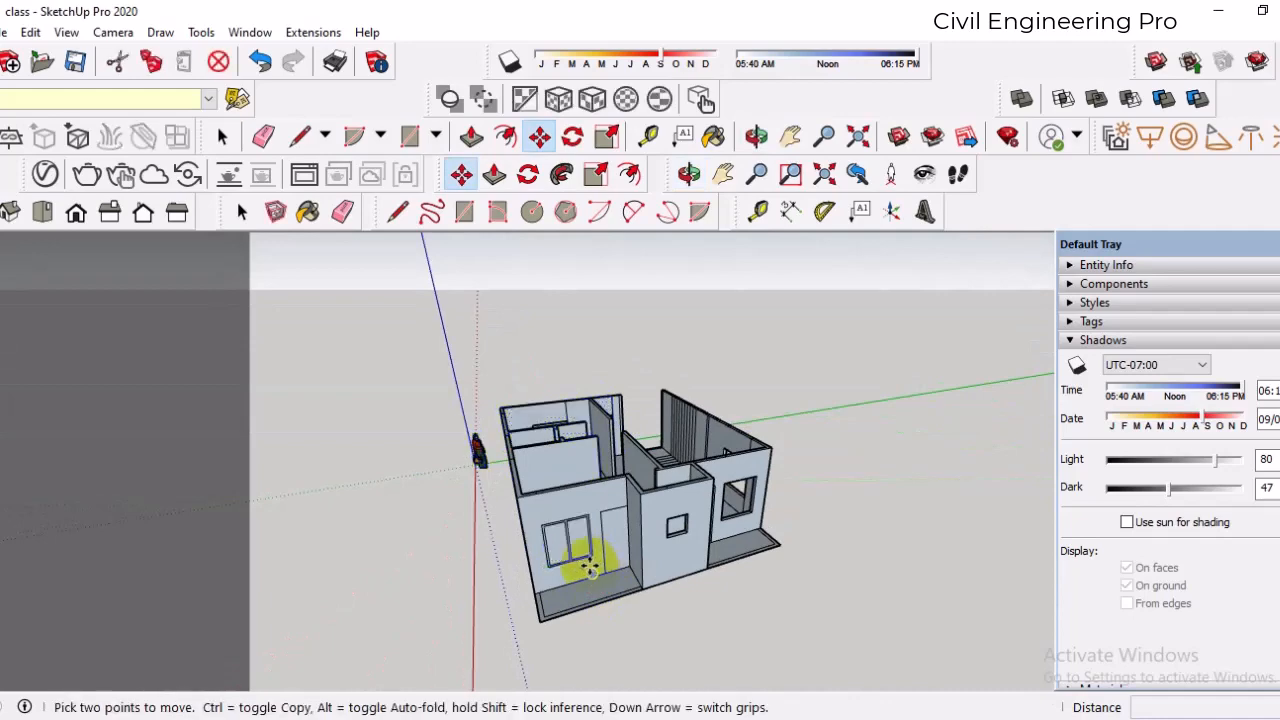
# - Copy the window's frame face and both pane faces from the wall to the open ground in front of the house
pyautogui.click(8, 207)
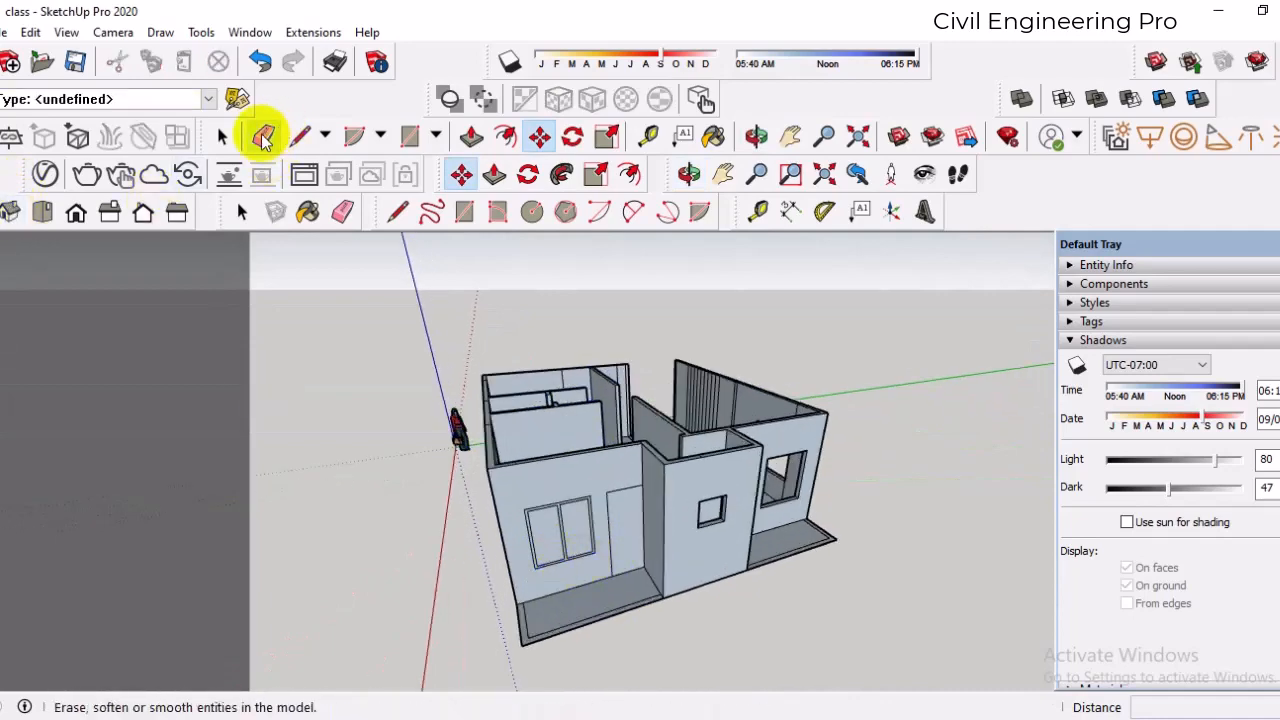
pyautogui.click(222, 136)
pyautogui.scroll(2, 545, 537)
pyautogui.scroll(5, 565, 470)
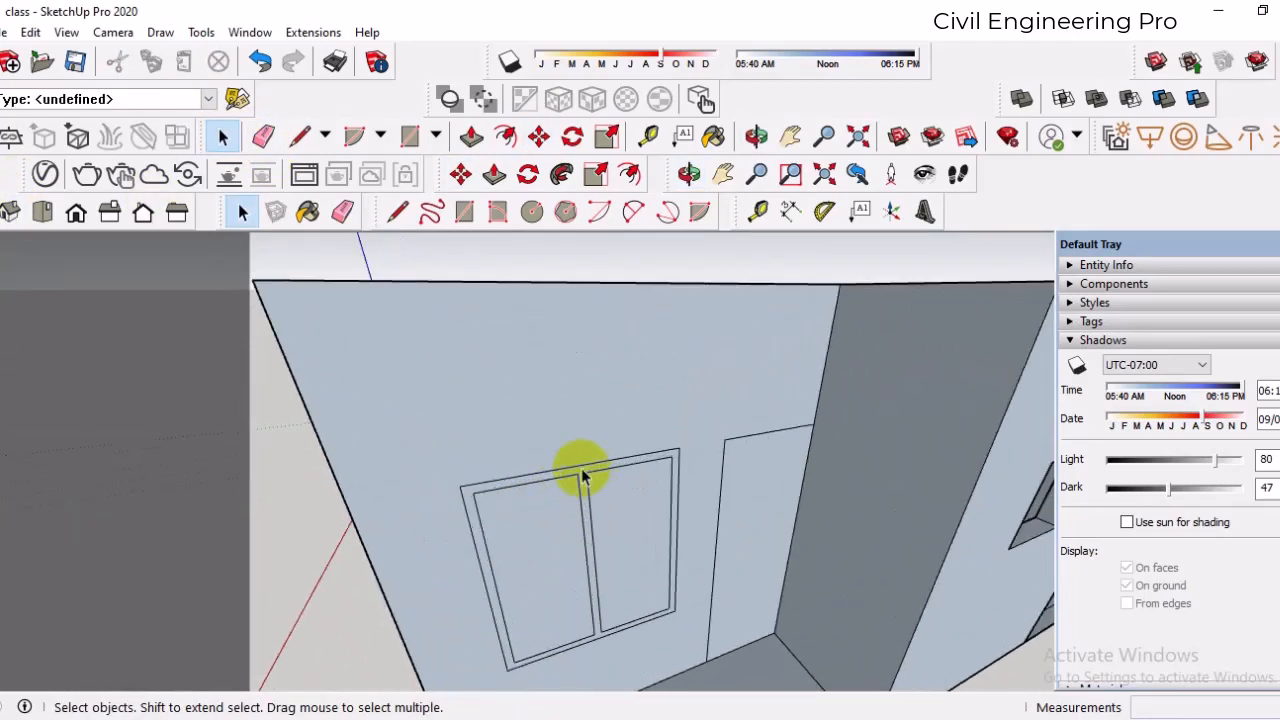
pyautogui.click(580, 466)
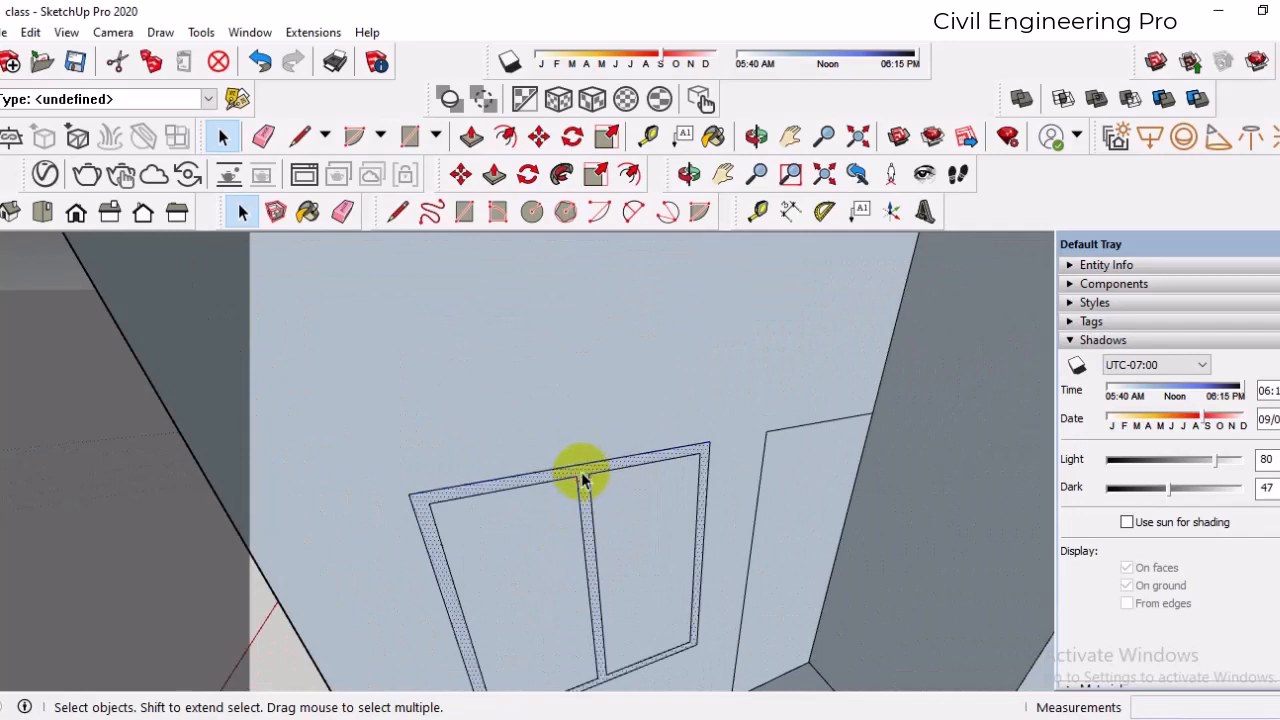
pyautogui.keyDown('shift'); pyautogui.click(565, 515); pyautogui.keyUp('shift')
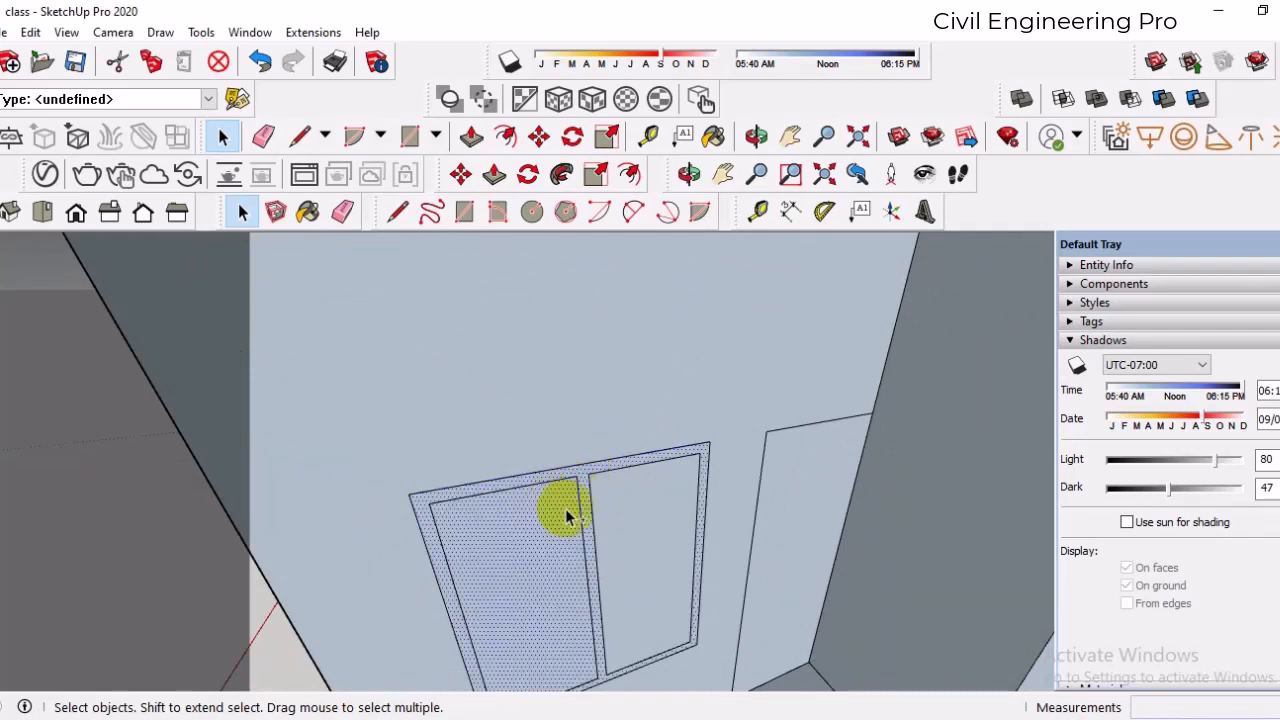
pyautogui.keyDown('shift'); pyautogui.click(641, 517); pyautogui.keyUp('shift')
pyautogui.scroll(-6, 588, 435)
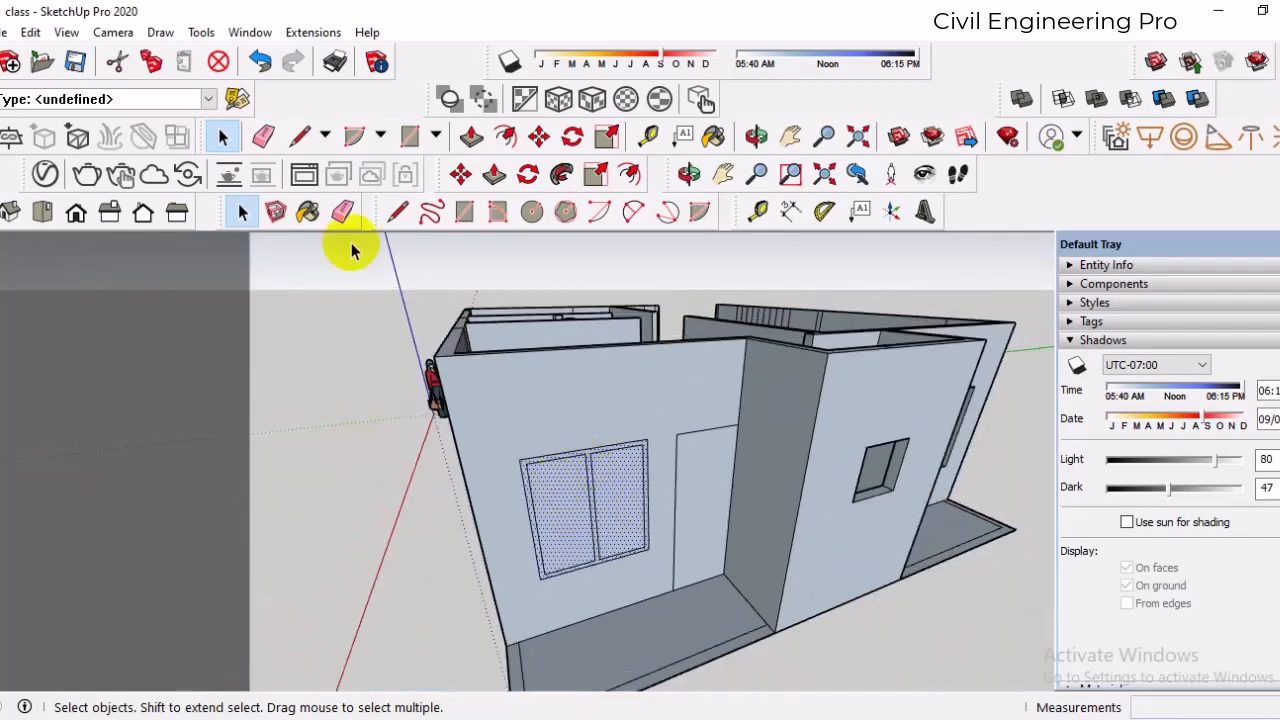
pyautogui.click(460, 178)
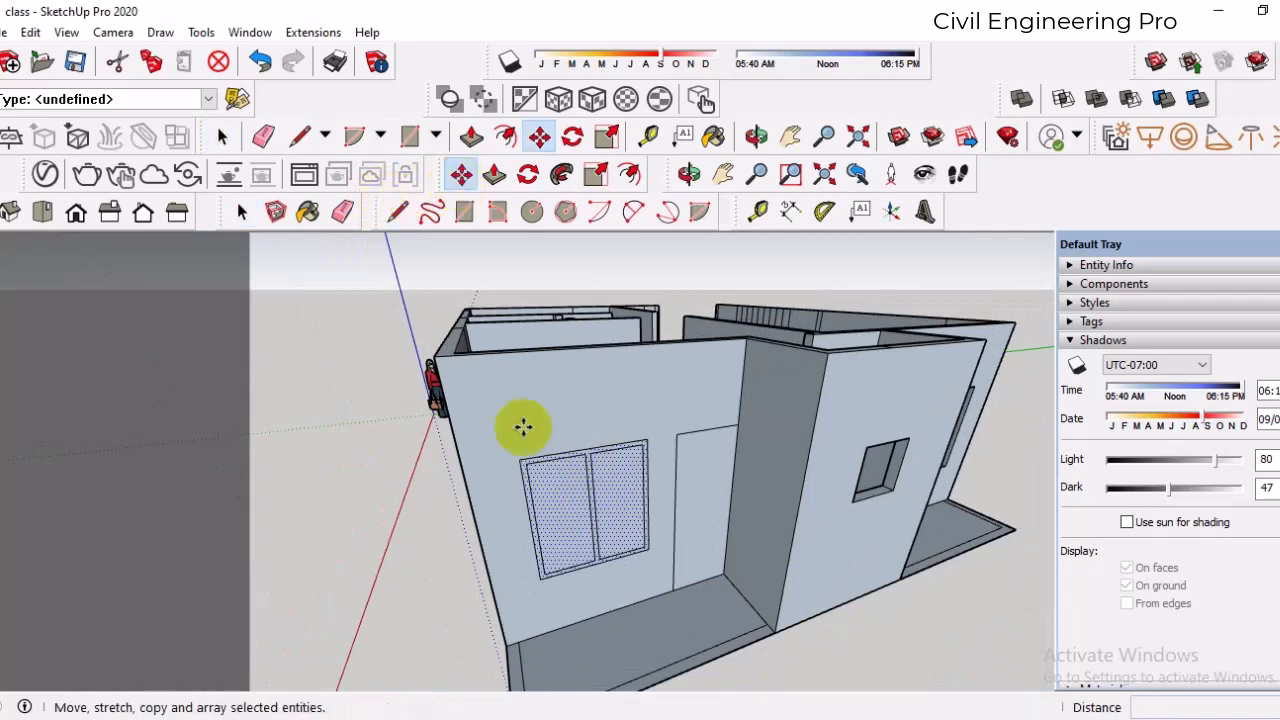
pyautogui.click(543, 585)
pyautogui.press('ctrl')
pyautogui.scroll(-5, 515, 440)
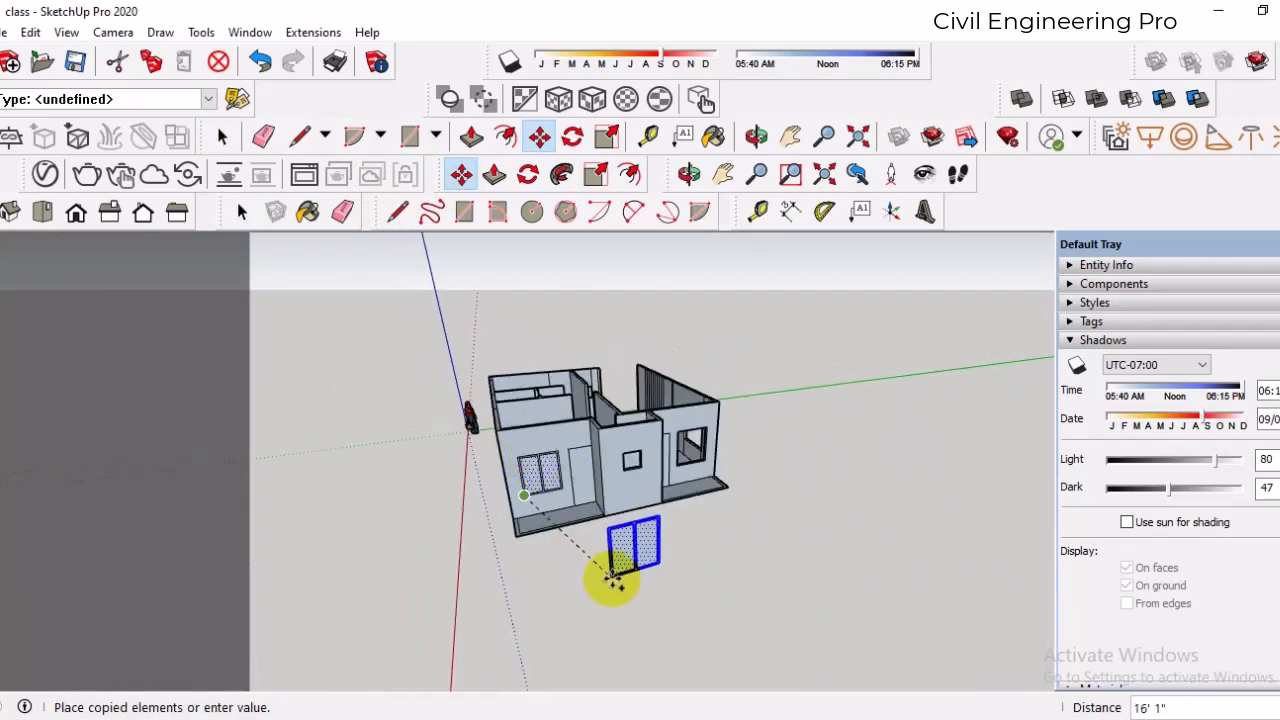
pyautogui.click(645, 608)
pyautogui.scroll(3, 557, 580)
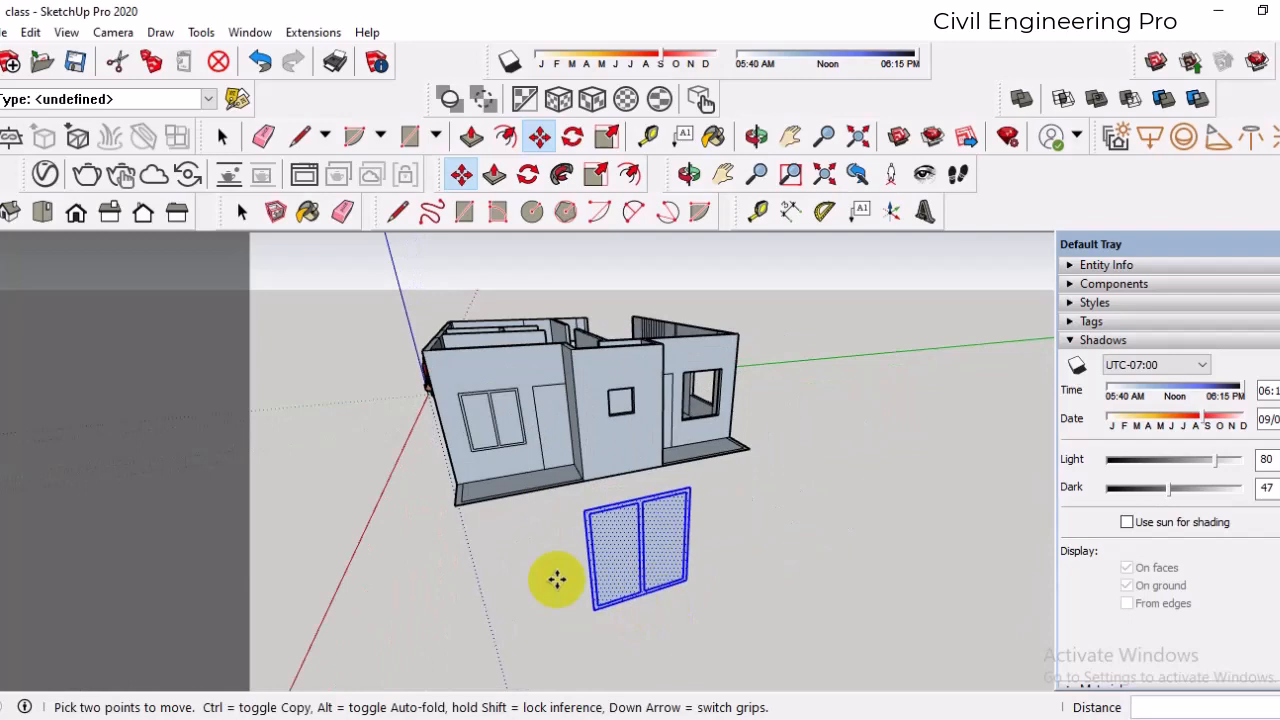
pyautogui.click(11, 214)
pyautogui.scroll(-3, 632, 517)
pyautogui.moveTo(786, 541); pyautogui.dragTo(689, 563, button='middle')
pyautogui.scroll(4, 729, 571)
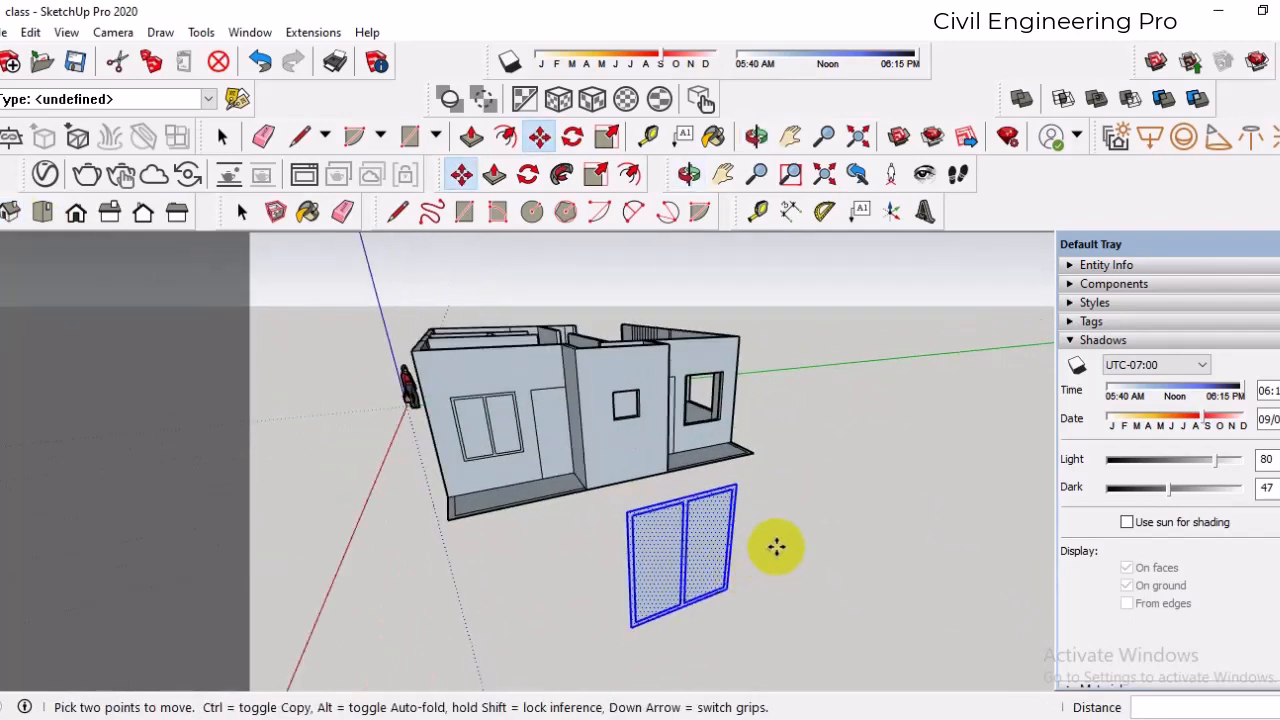
pyautogui.click(11, 212)
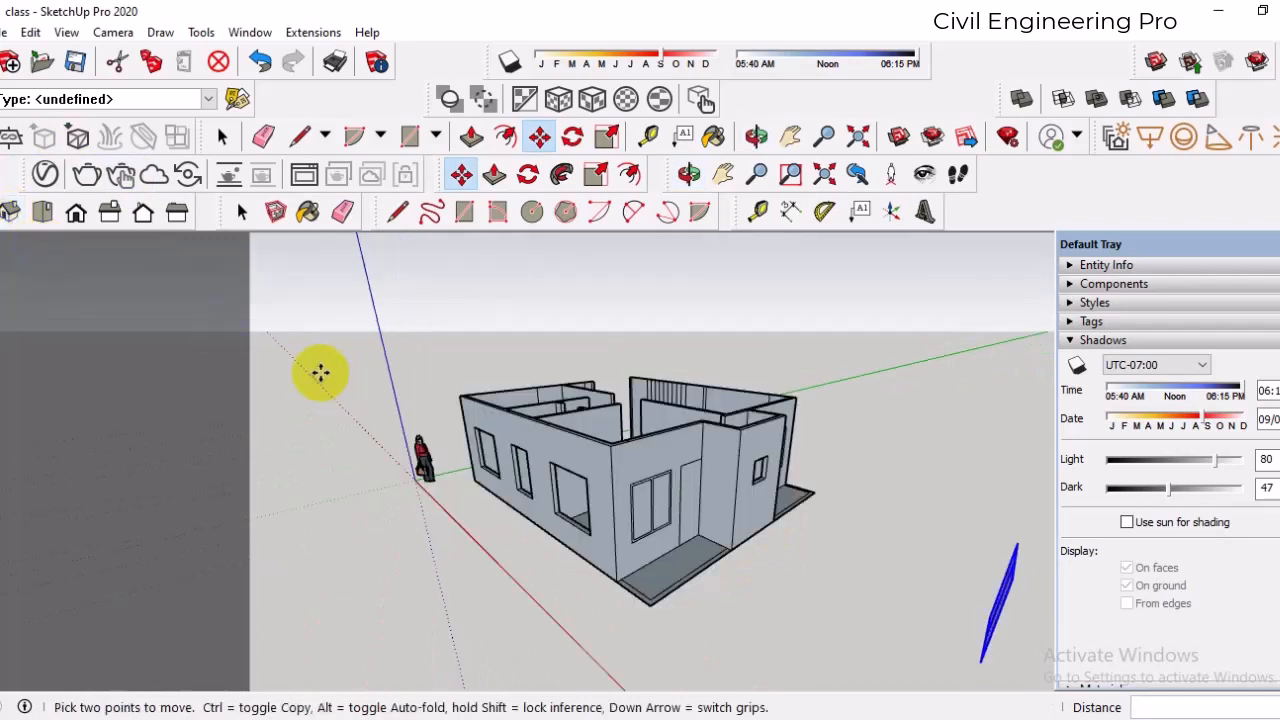
pyautogui.scroll(-3, 428, 434)
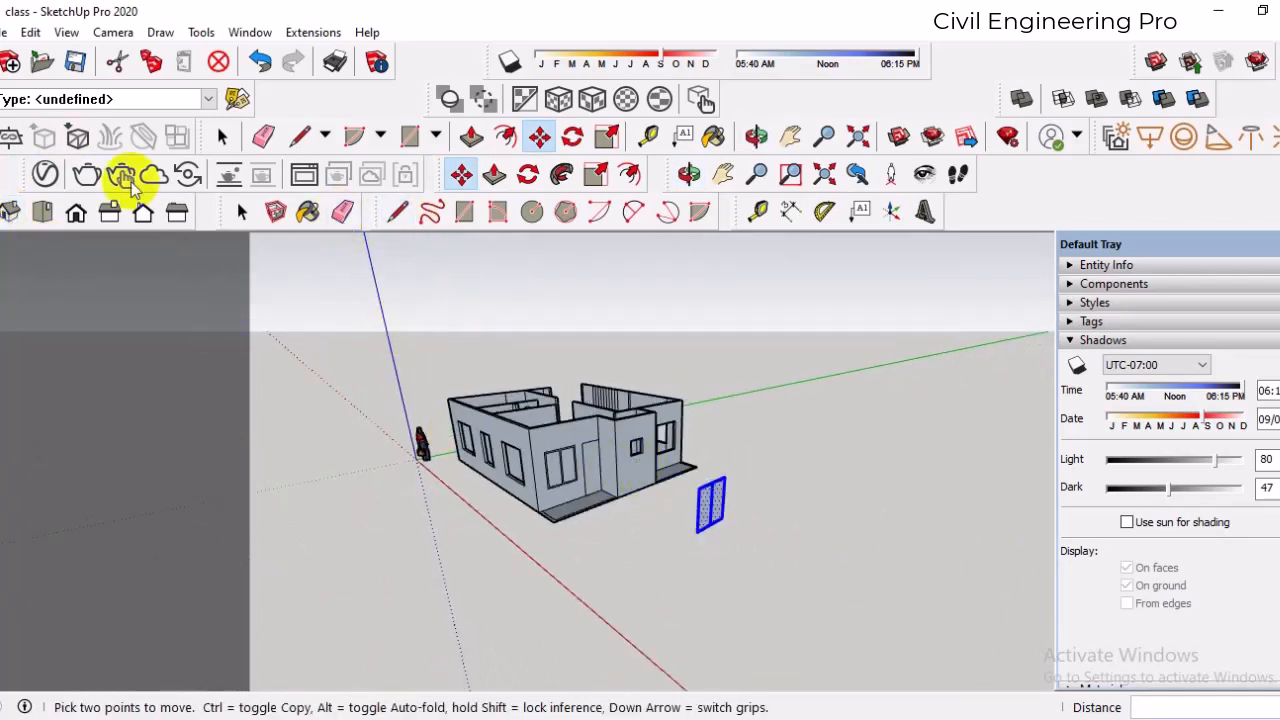
# - Combine the copied window's frame face and pane faces in front of the house into one group
pyautogui.press('space')
pyautogui.moveTo(714, 491); pyautogui.dragTo(688, 532, button='middle')
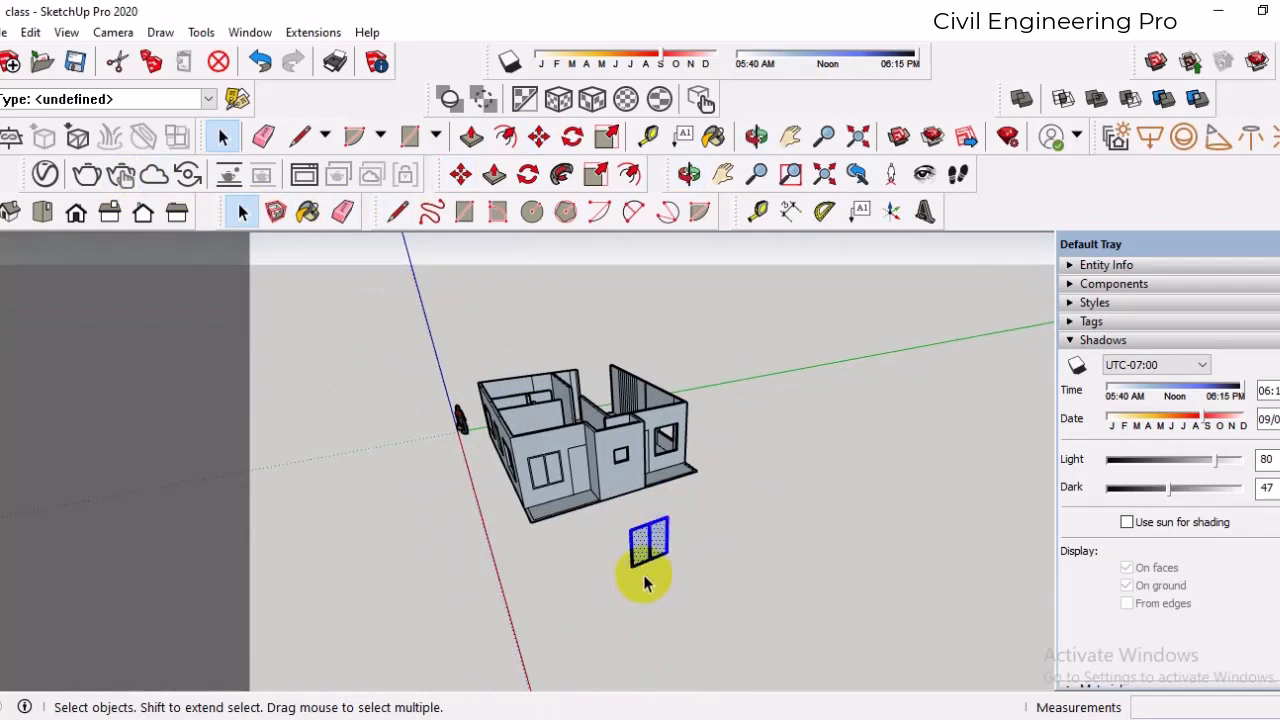
pyautogui.rightClick(655, 541)
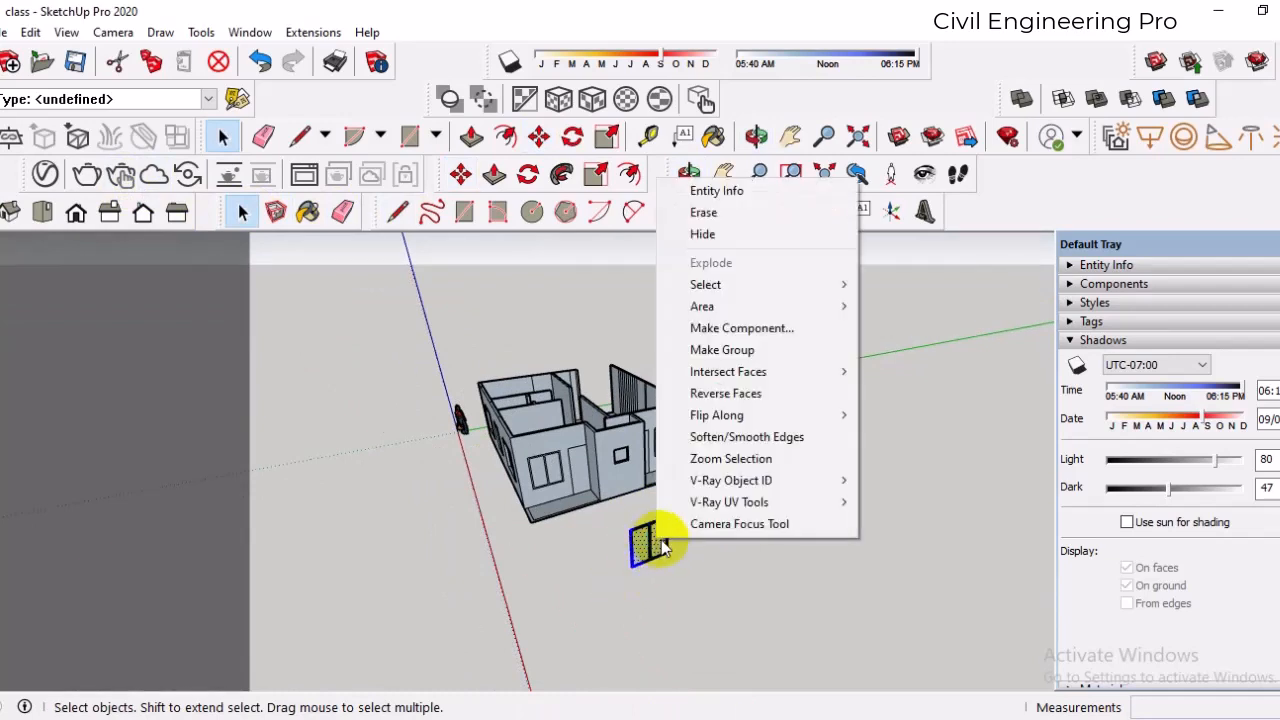
pyautogui.click(731, 347)
# - Copy the window group by its lower left corner into the large window opening of the front wall's recessed section
pyautogui.scroll(5, 646, 526)
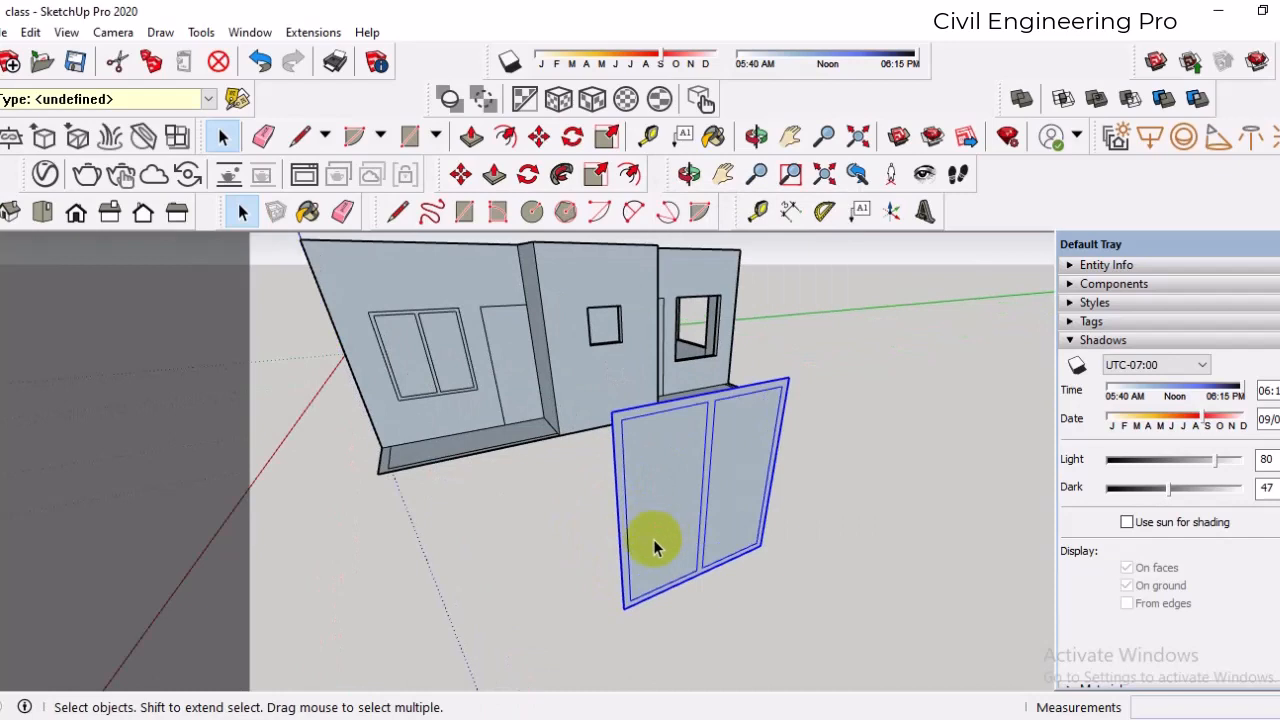
pyautogui.scroll(-3, 670, 534)
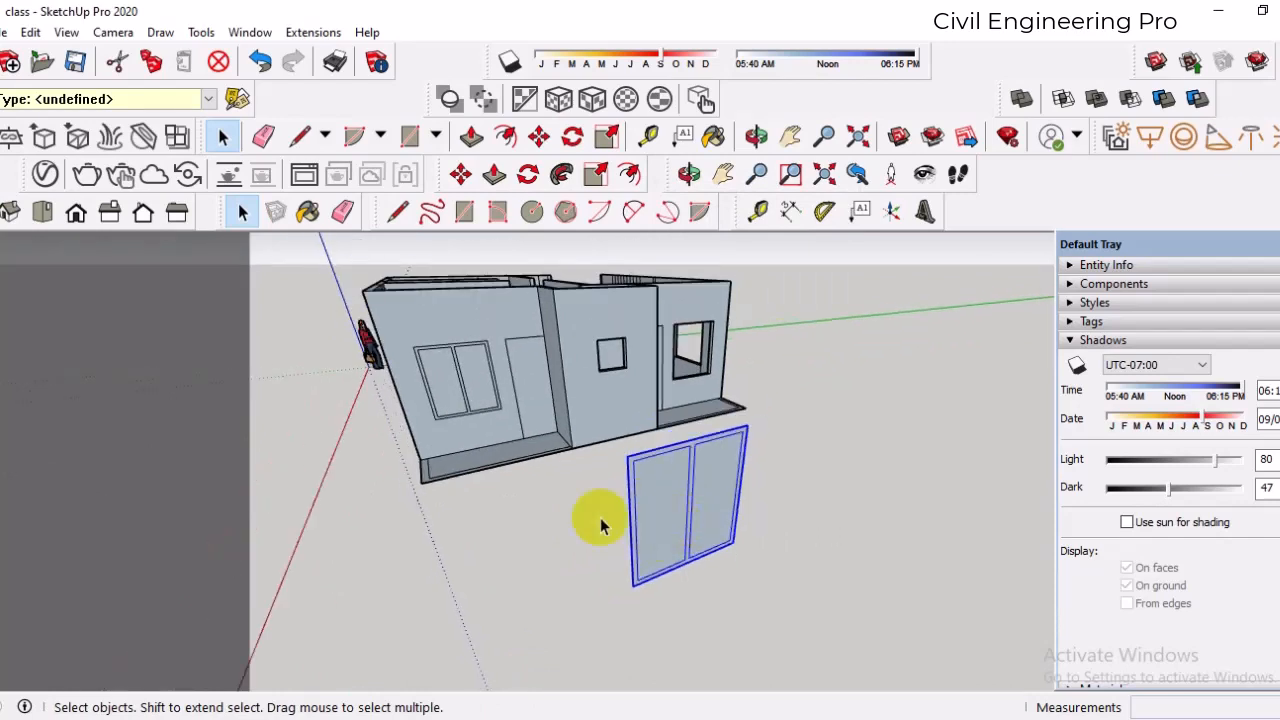
pyautogui.click(461, 174)
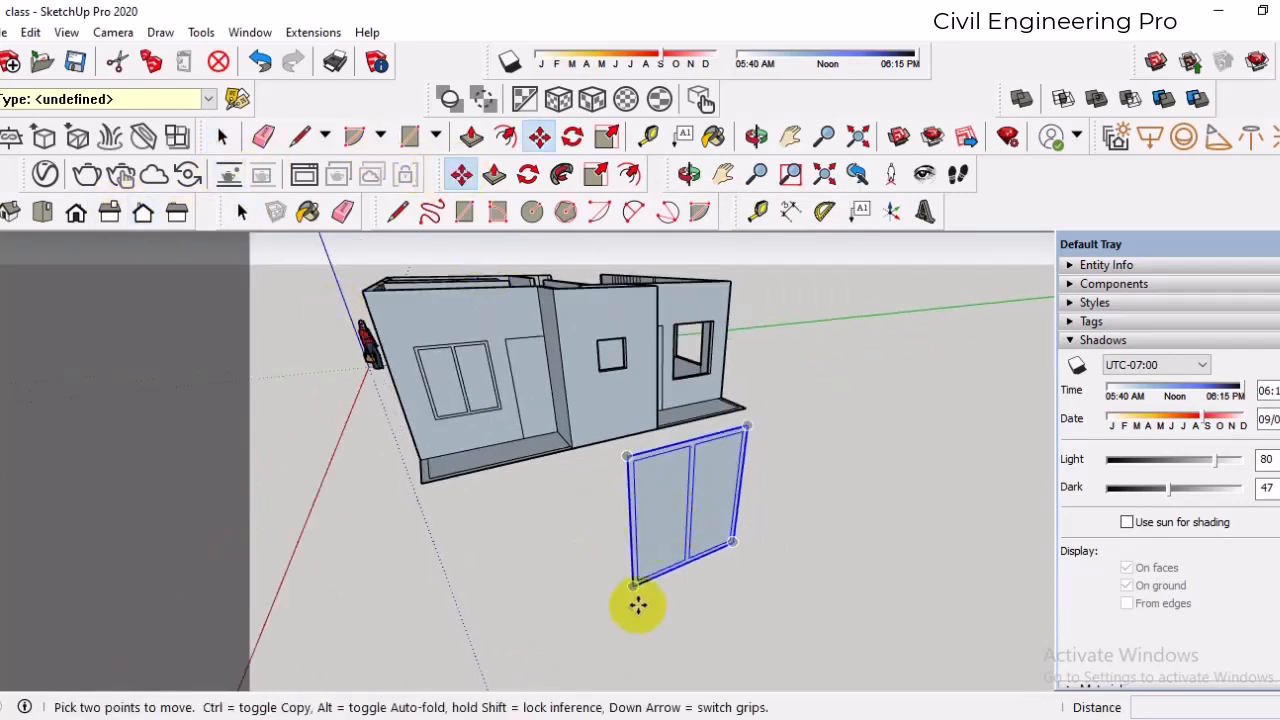
pyautogui.scroll(5, 638, 604)
pyautogui.click(642, 578)
pyautogui.press('ctrl')
pyautogui.scroll(-6, 590, 609)
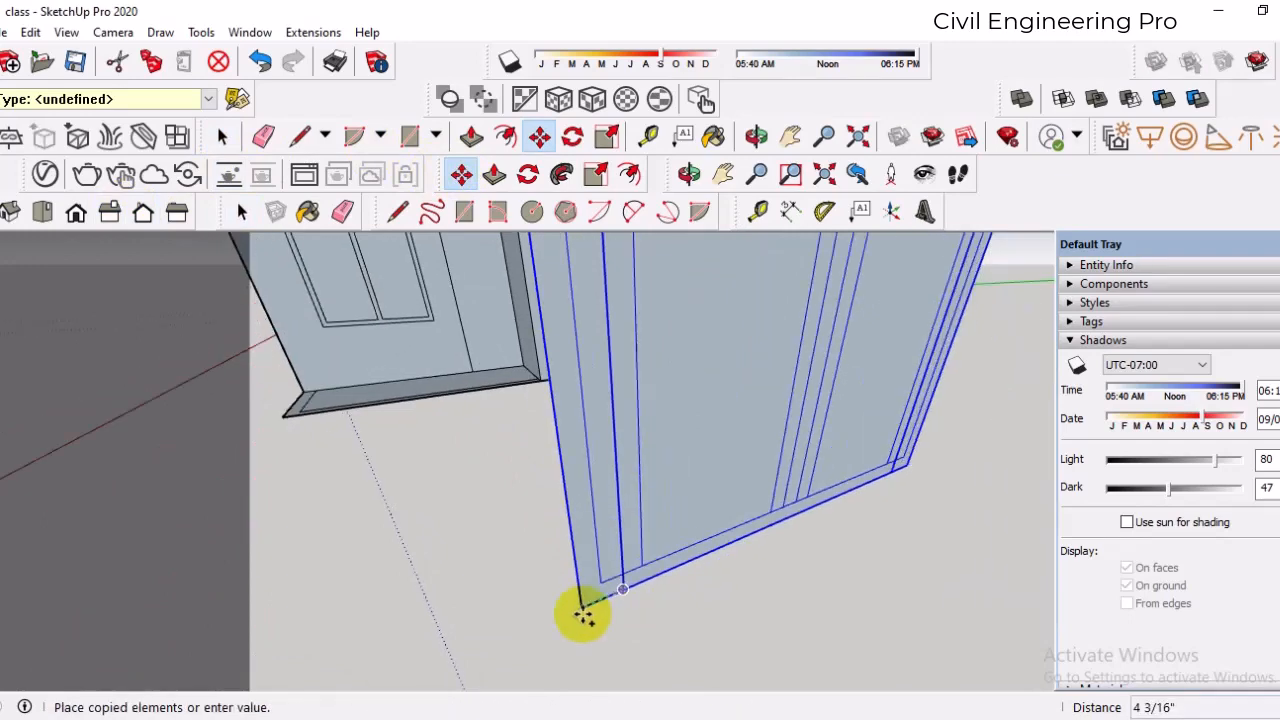
pyautogui.scroll(4, 676, 360)
pyautogui.scroll(6, 676, 360)
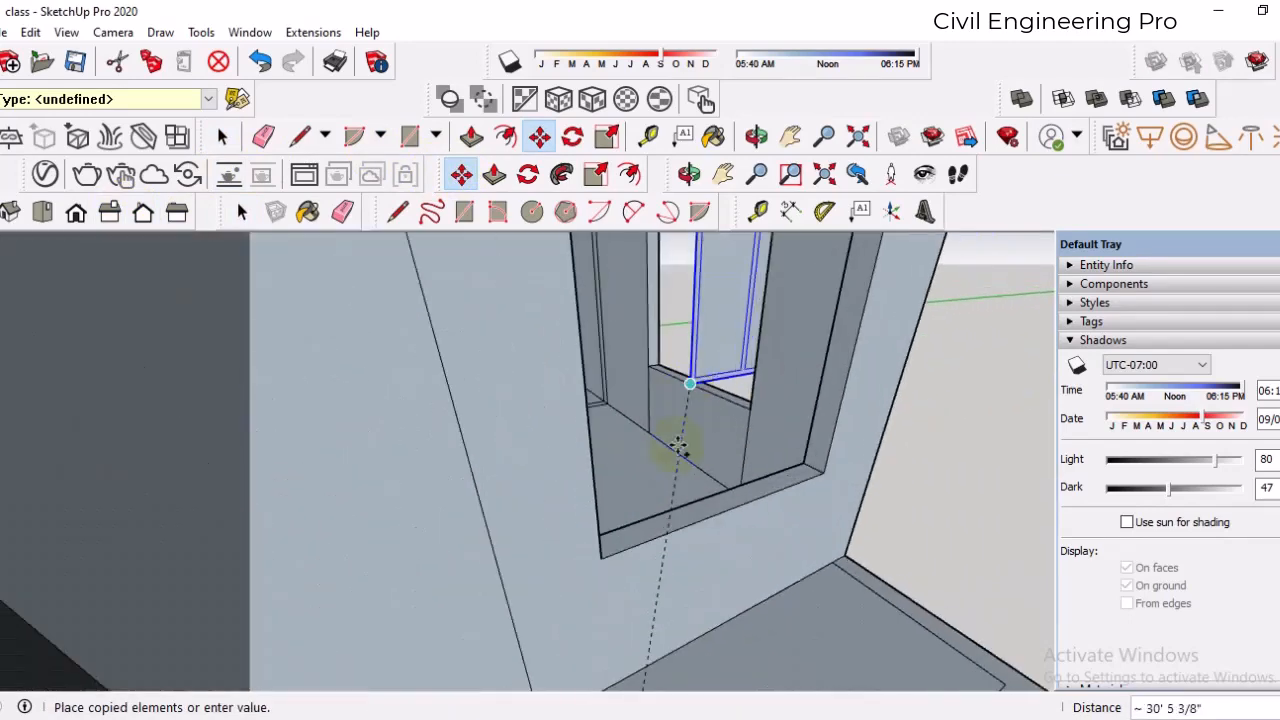
pyautogui.click(608, 551)
pyautogui.scroll(-10, 737, 434)
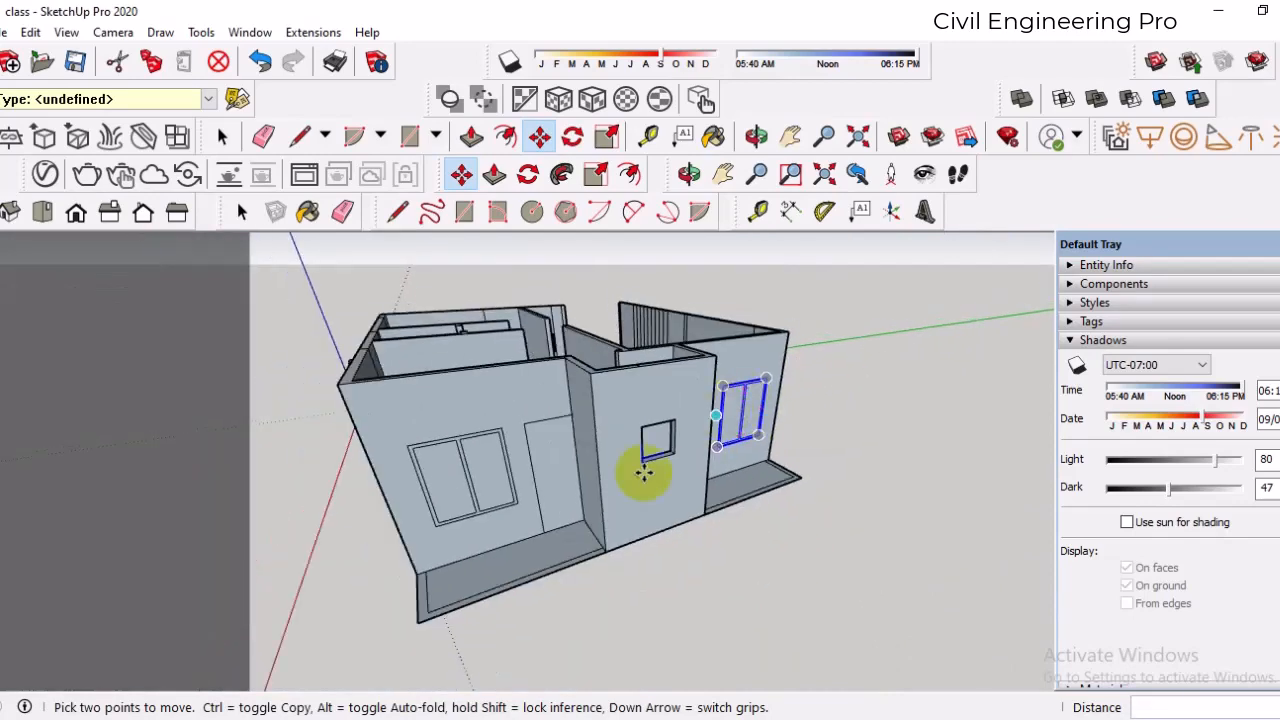
# - Move the free-standing window group about 28' 9" to the open ground beside the house's side wall with three openings
pyautogui.scroll(-3, 660, 460)
pyautogui.moveTo(709, 434); pyautogui.dragTo(823, 547, button='middle')
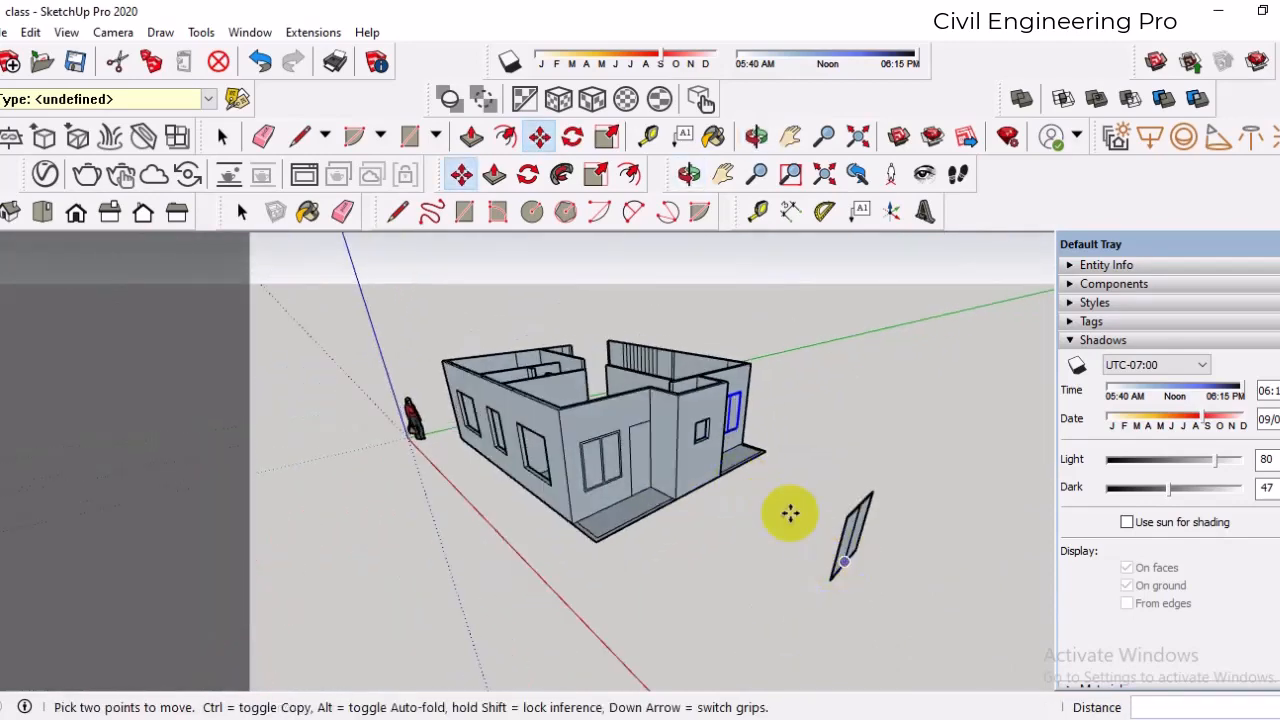
pyautogui.click(10, 211)
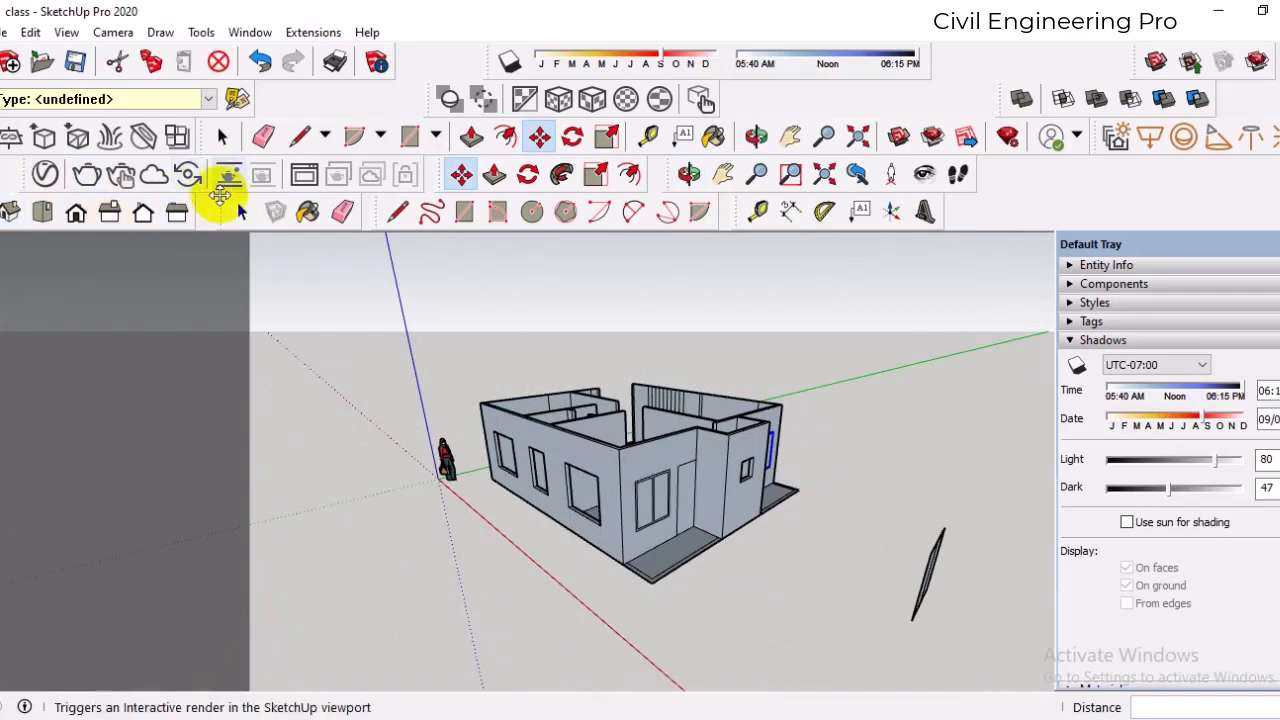
pyautogui.click(241, 211)
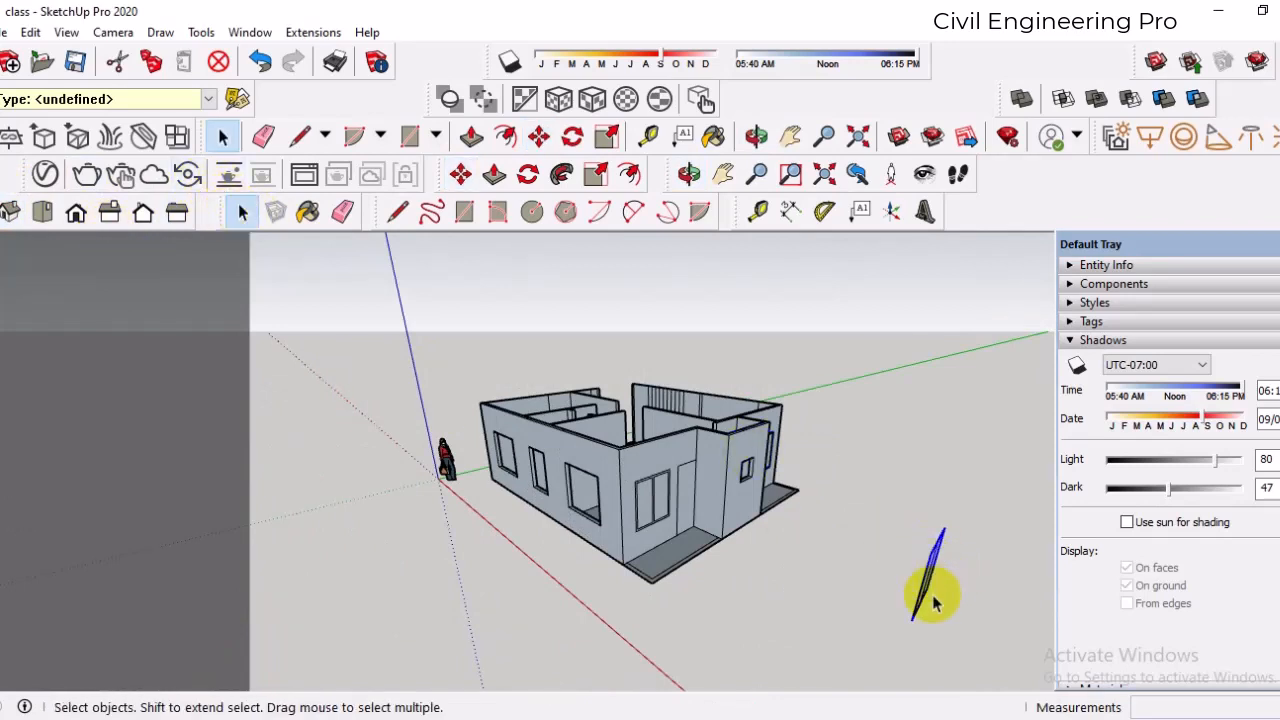
pyautogui.click(461, 175)
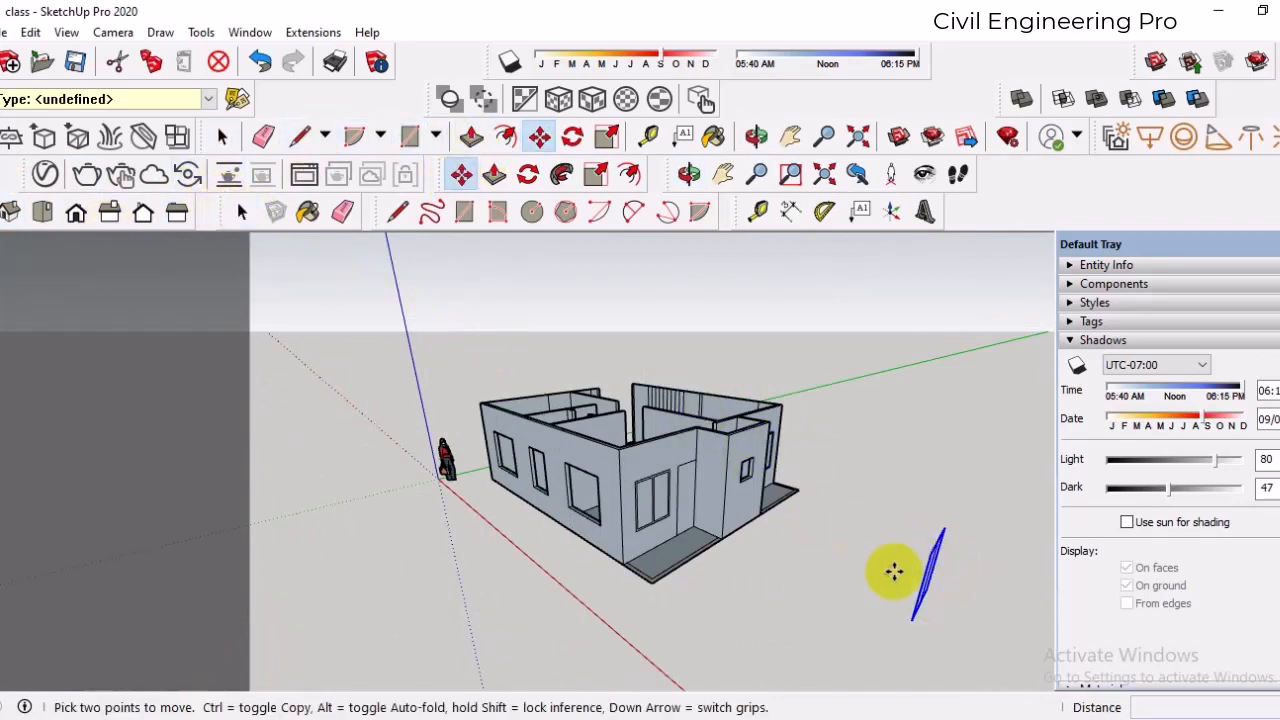
pyautogui.click(912, 617)
pyautogui.scroll(-2, 877, 501)
pyautogui.scroll(3, 597, 610)
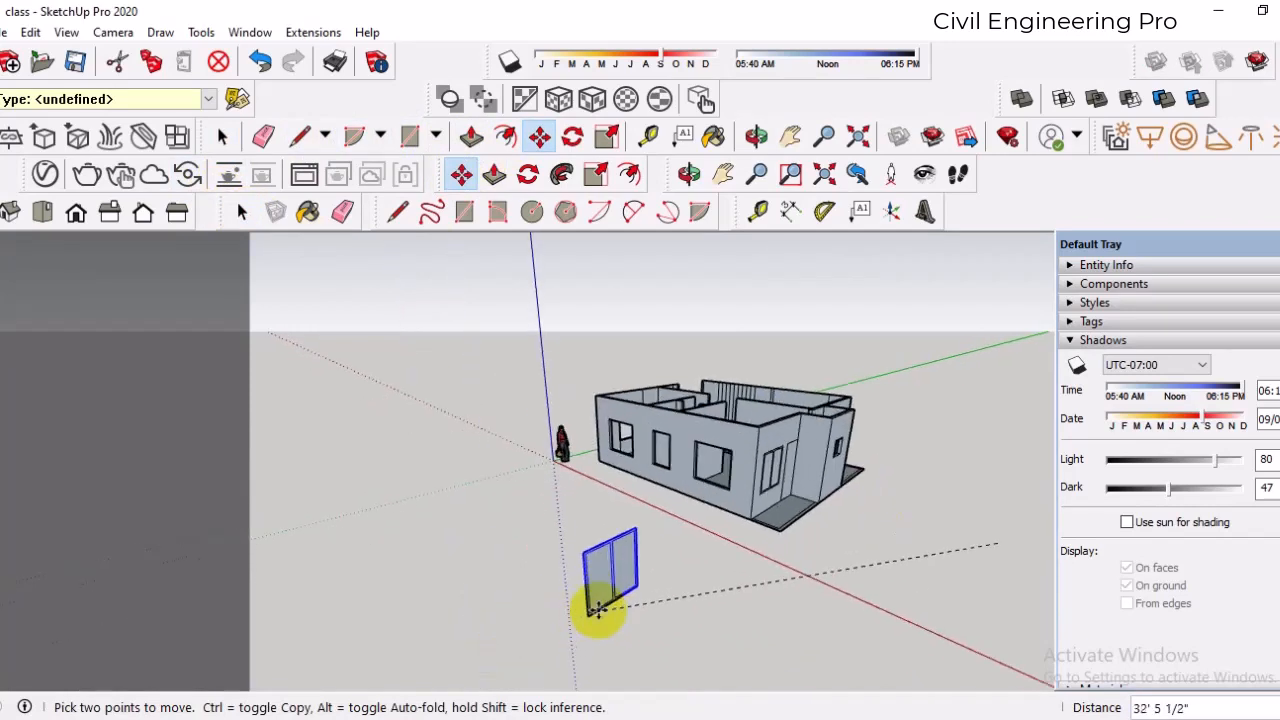
pyautogui.click(667, 587)
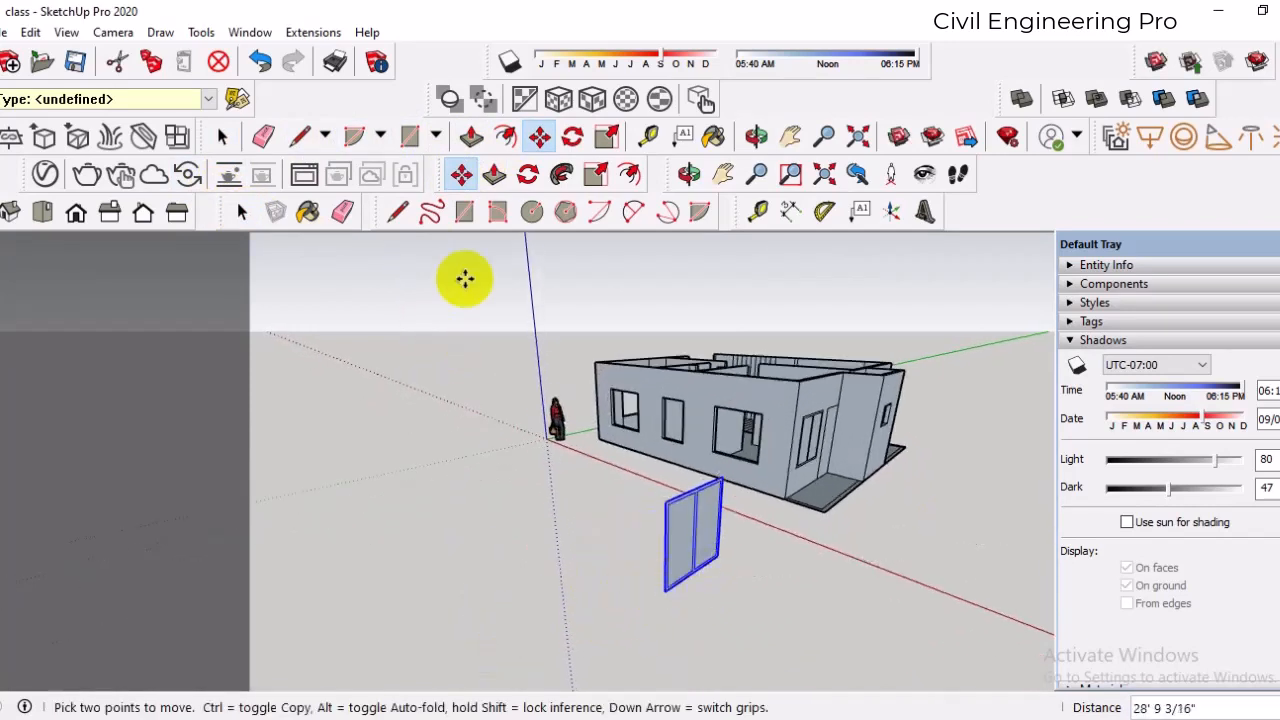
# - Rotate the free-standing window group 90 degrees horizontally about its lower corner so it runs parallel to the side wall
pyautogui.click(572, 135)
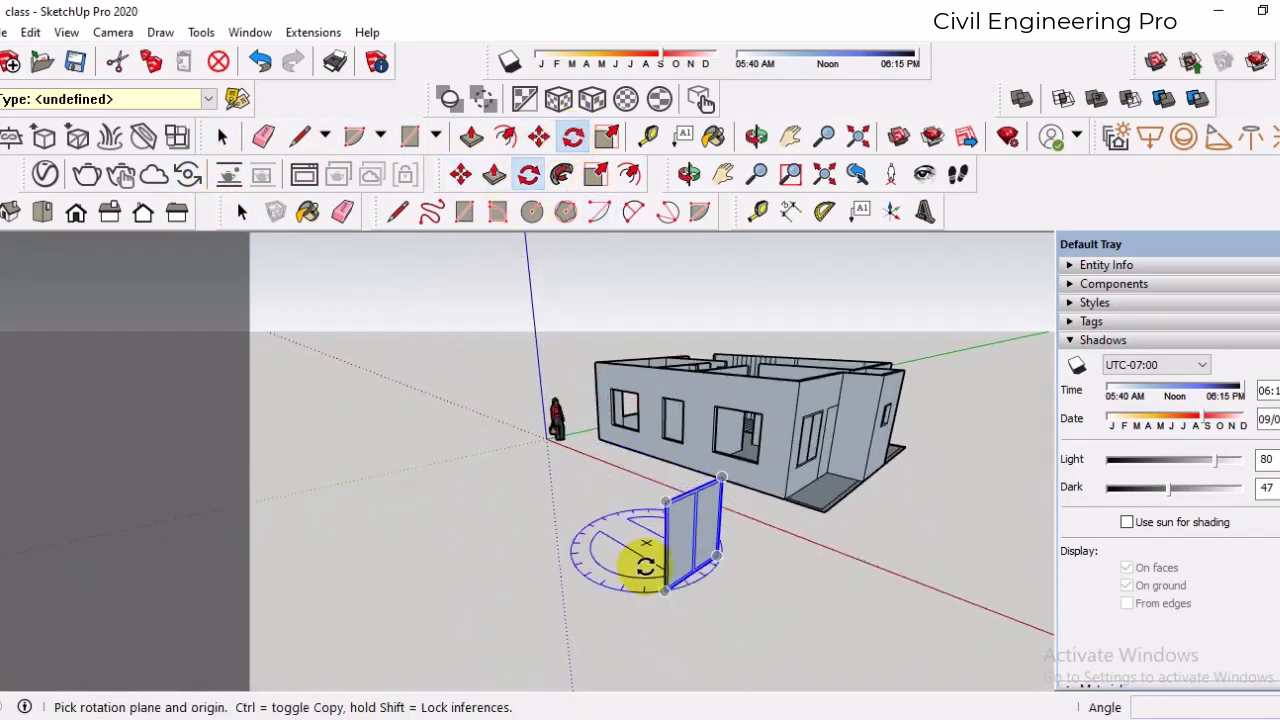
pyautogui.moveTo(665, 590); pyautogui.dragTo(705, 640)
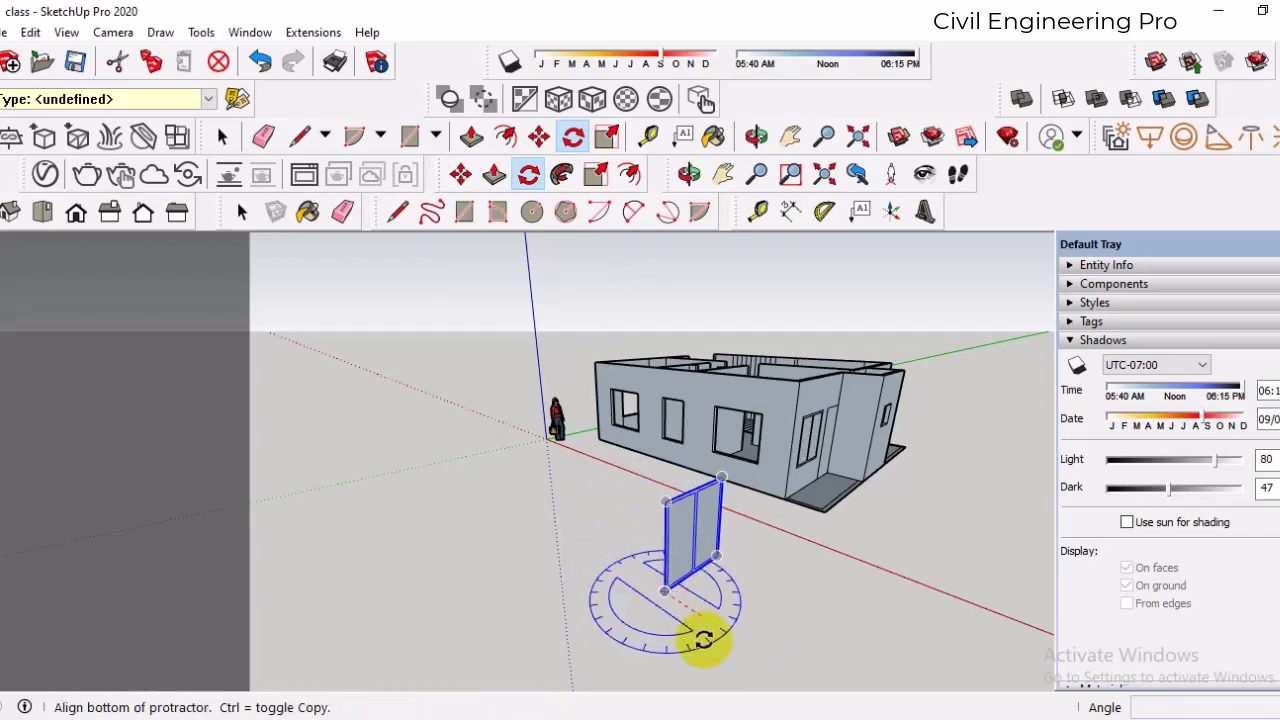
pyautogui.click(705, 640)
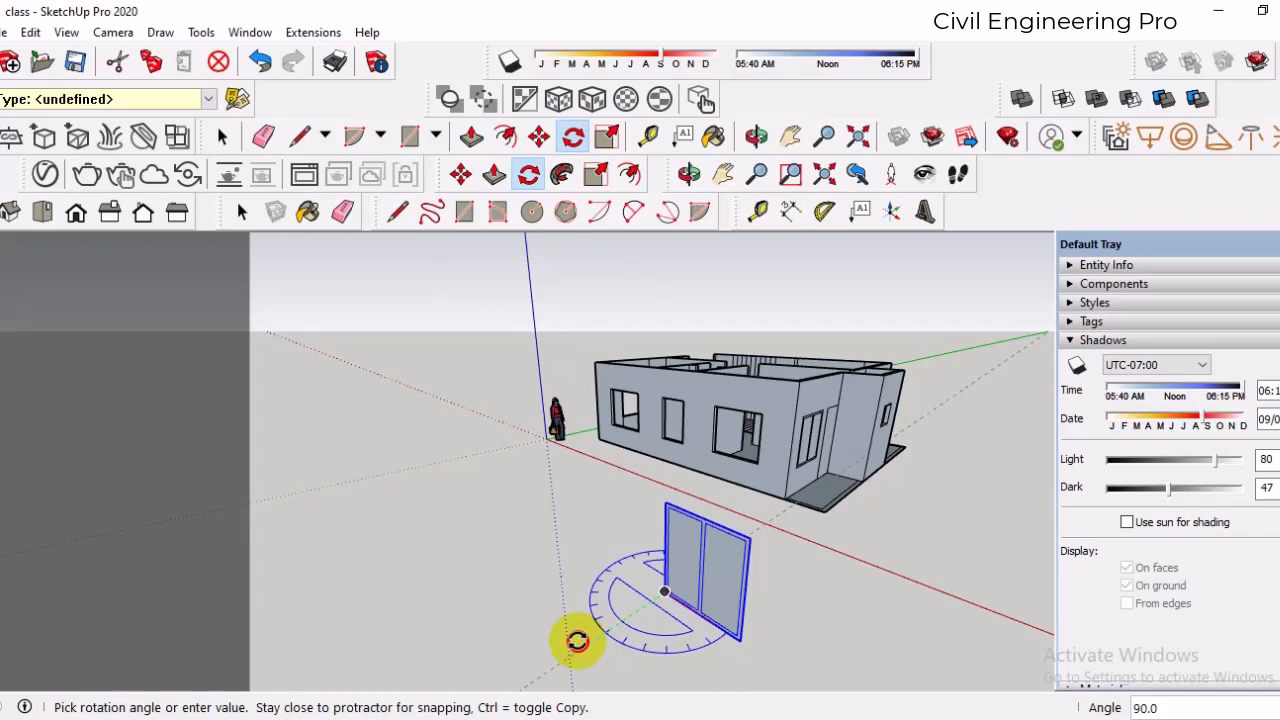
pyautogui.click(578, 641)
# - Copy the rotated window group by its lower right corner to the lower right corner of the side wall's opening nearest the porch
pyautogui.scroll(3, 689, 551)
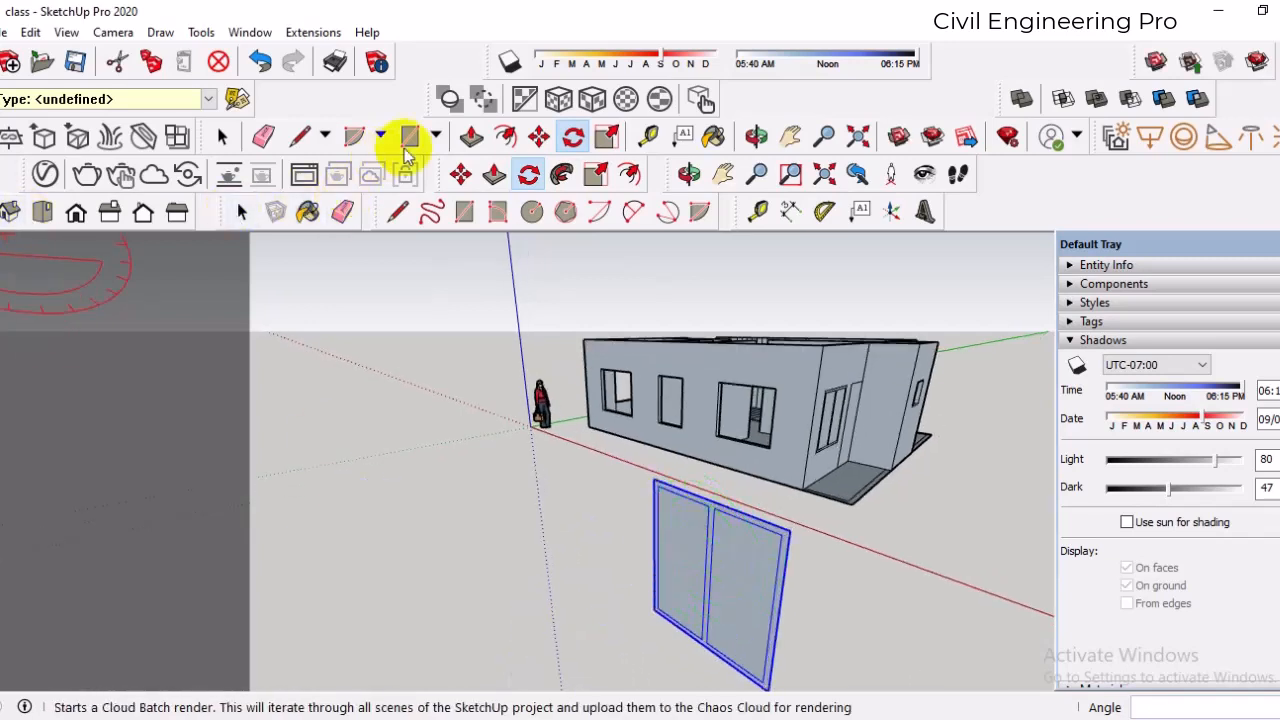
pyautogui.click(460, 172)
pyautogui.scroll(-2, 465, 408)
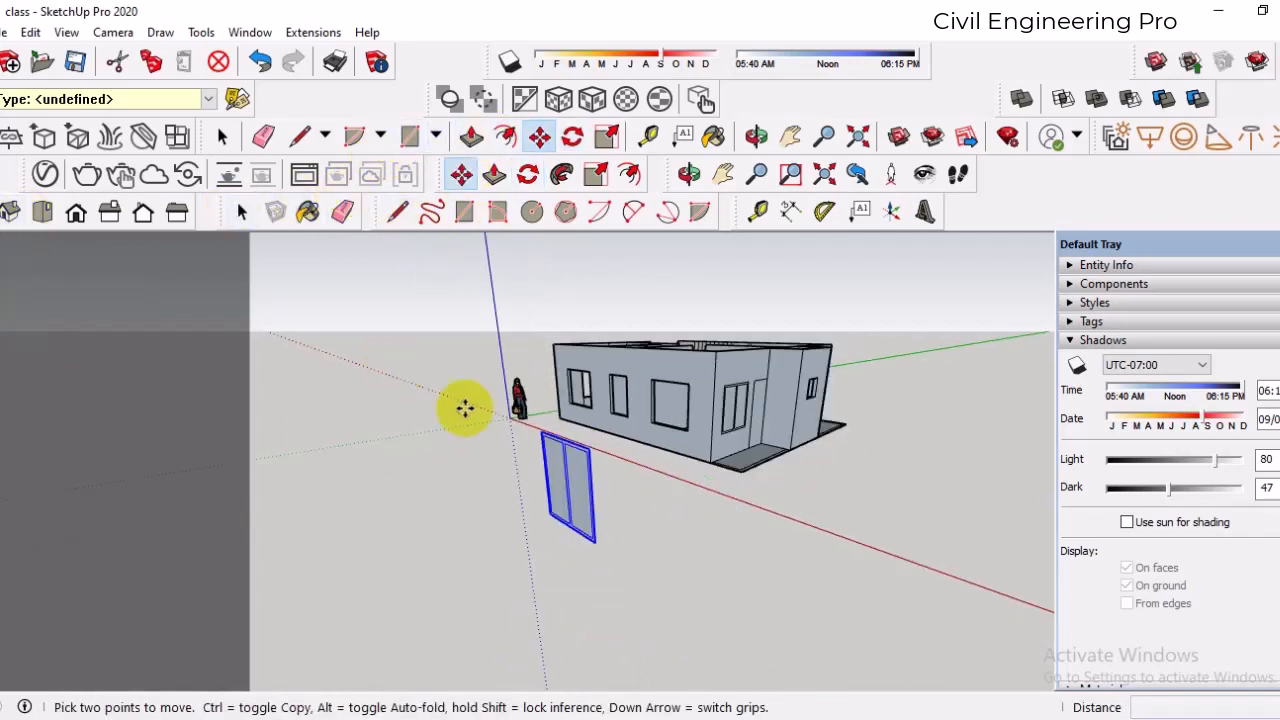
pyautogui.scroll(4, 596, 562)
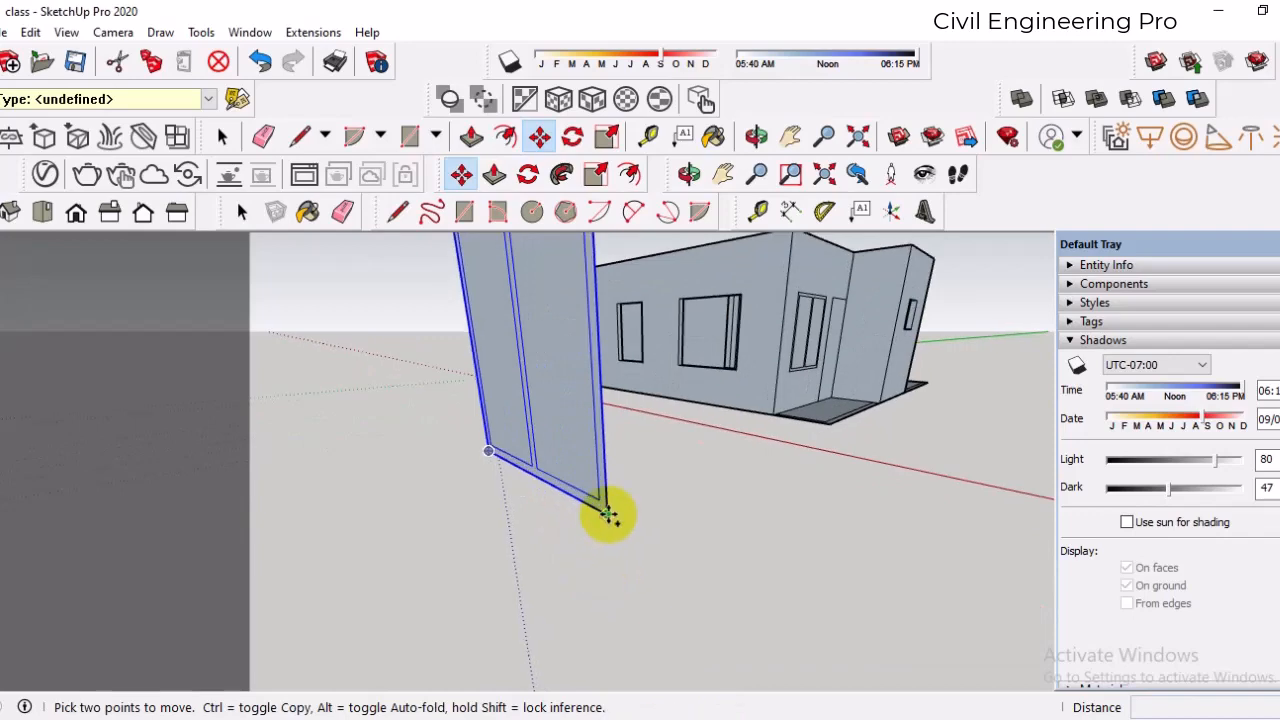
pyautogui.click(608, 514)
pyautogui.scroll(2, 734, 345)
pyautogui.scroll(4, 735, 367)
pyautogui.scroll(-3, 736, 375)
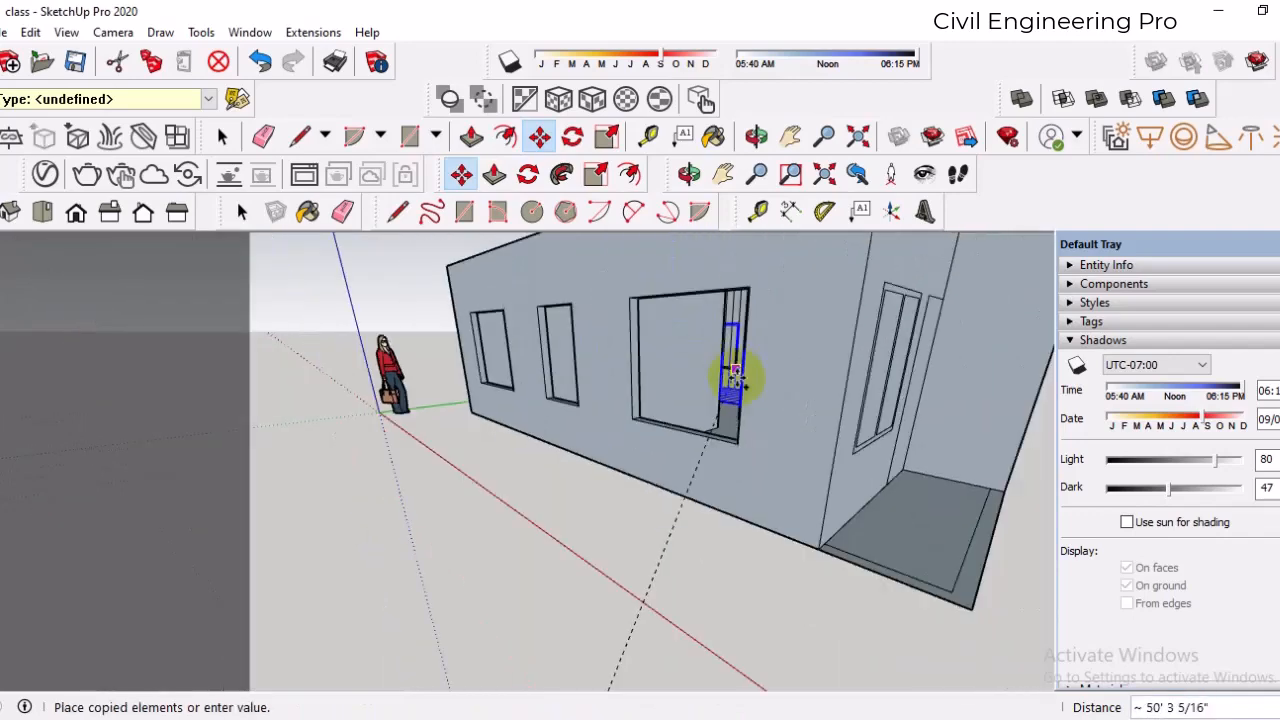
pyautogui.scroll(2, 733, 447)
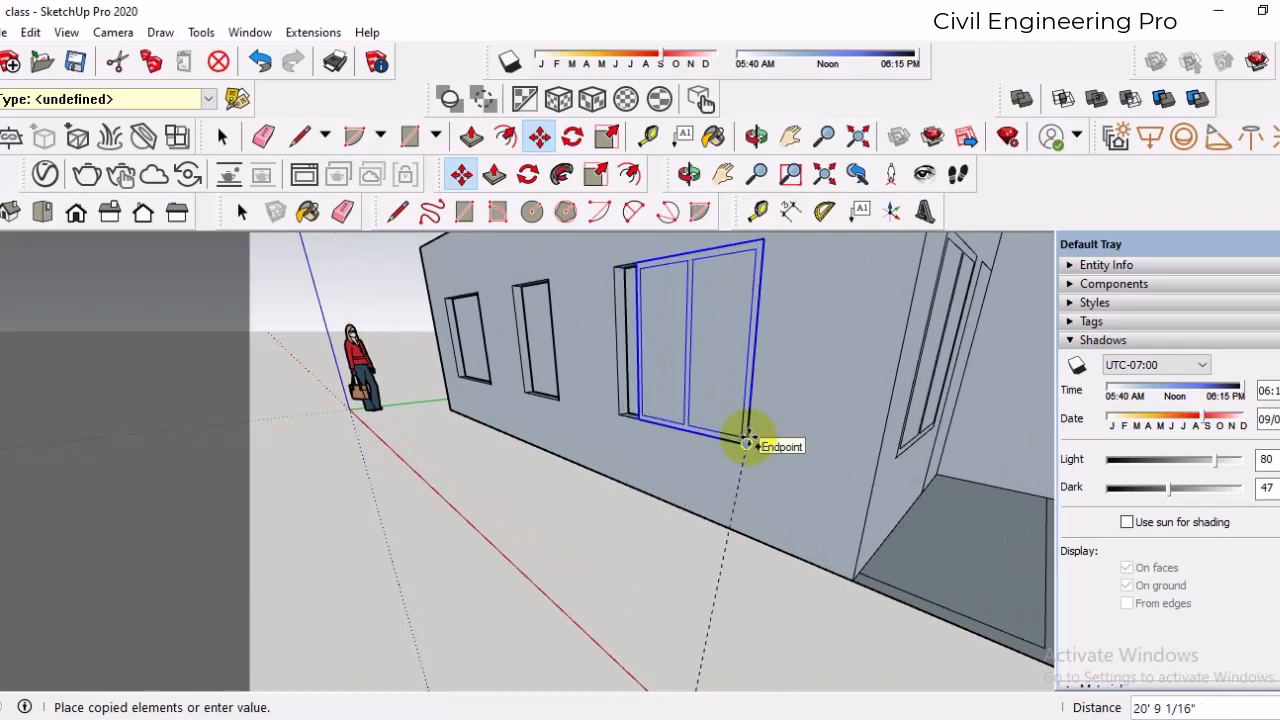
pyautogui.click(746, 443)
# - Scale the window copy's width until its left side reaches the left edge of the opening nearest the porch
pyautogui.moveTo(725, 470); pyautogui.dragTo(877, 471, button='middle')
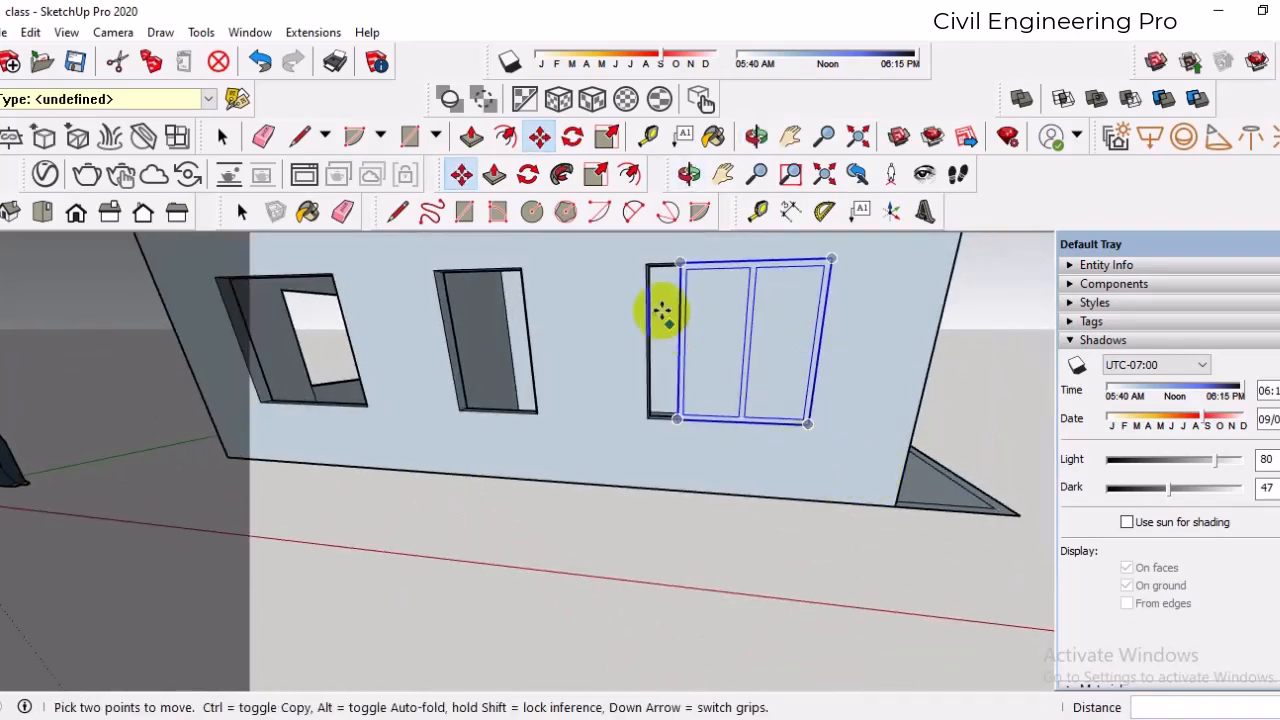
pyautogui.scroll(2, 662, 313)
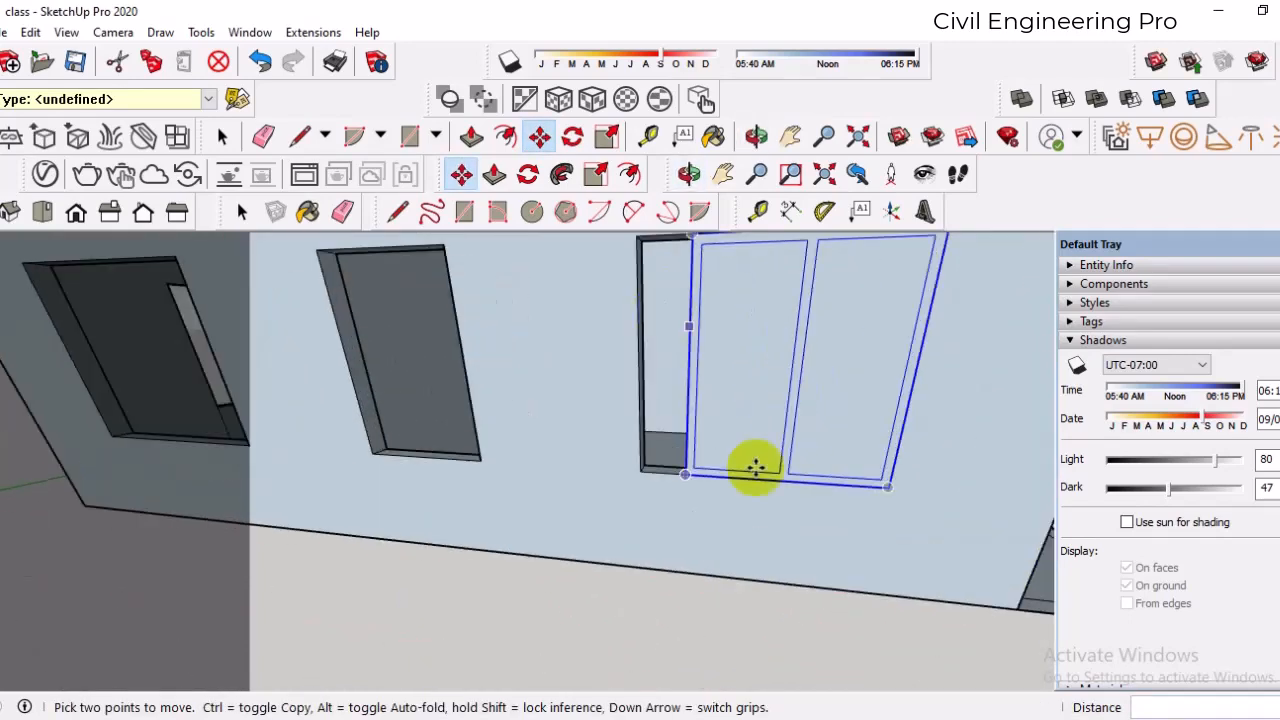
pyautogui.click(613, 140)
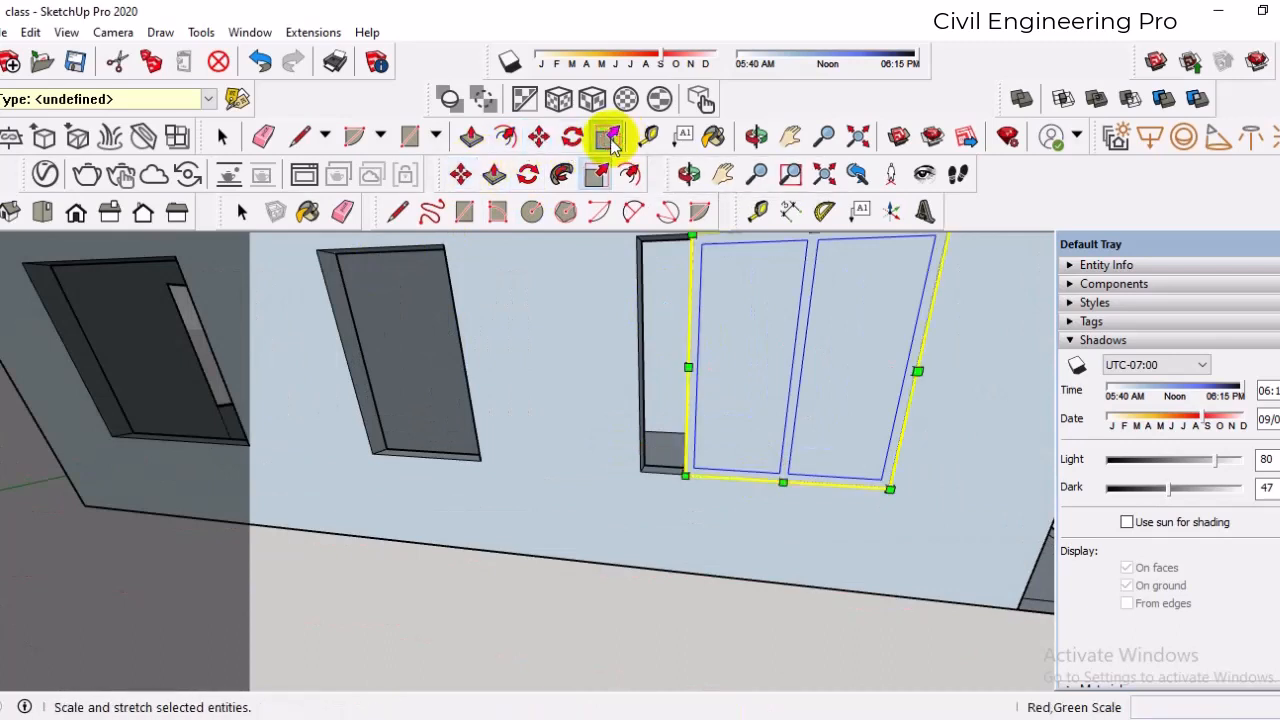
pyautogui.scroll(-1, 710, 480)
pyautogui.scroll(4, 660, 374)
pyautogui.moveTo(664, 410); pyautogui.dragTo(783, 423, button='middle')
pyautogui.moveTo(777, 428); pyautogui.dragTo(668, 411)
pyautogui.scroll(-6, 600, 450)
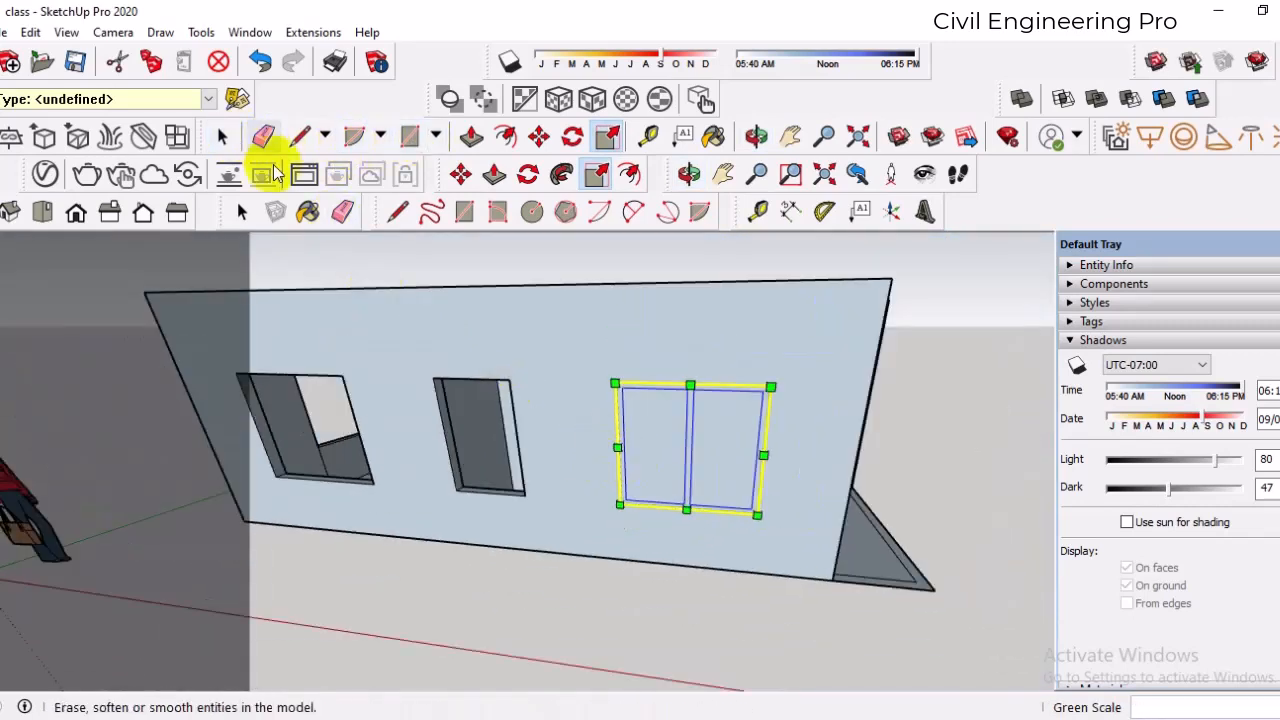
# - Copy the fitted window to the side wall's far left and middle openings, aligning the lower right corners
pyautogui.click(222, 137)
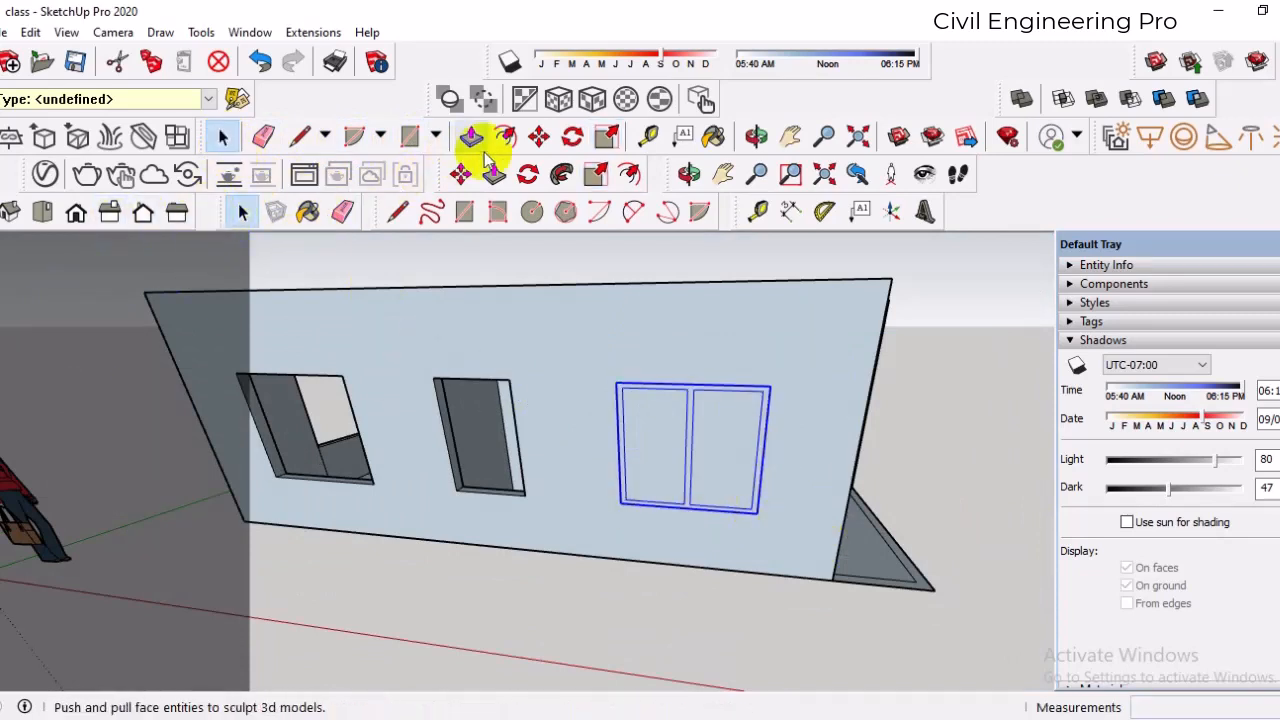
pyautogui.click(539, 136)
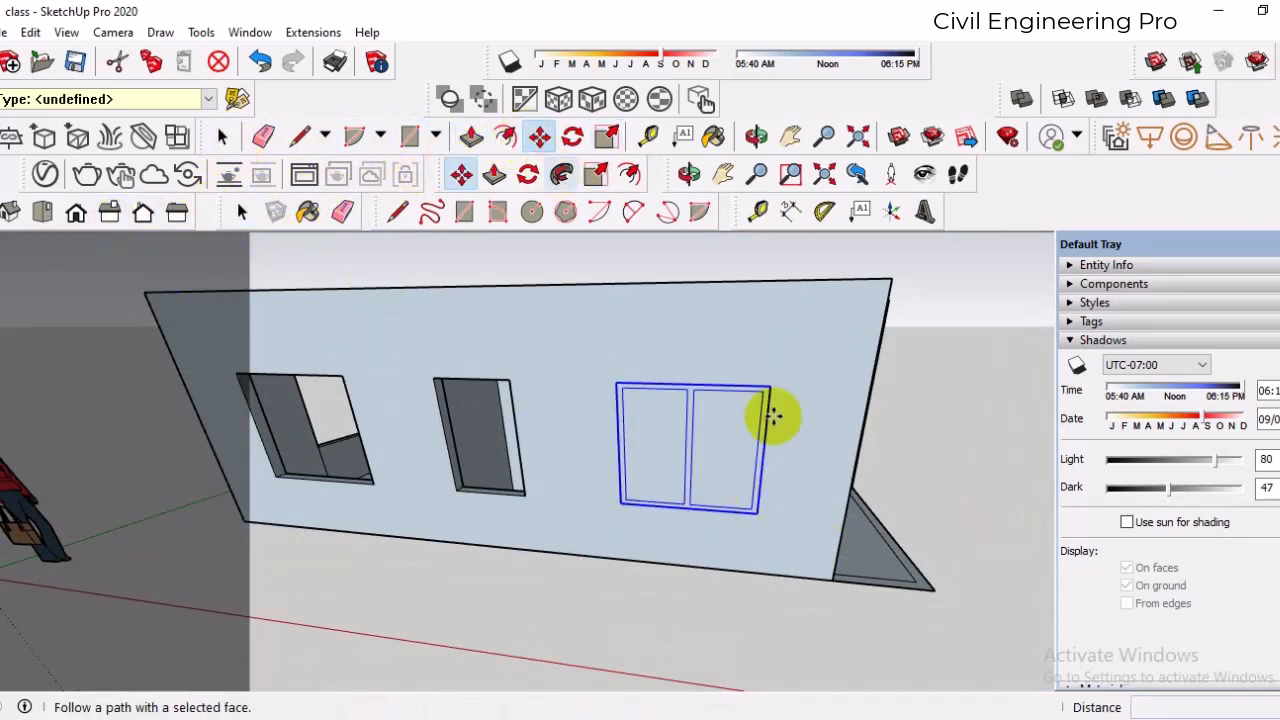
pyautogui.click(760, 514)
pyautogui.scroll(2, 205, 487)
pyautogui.click(405, 486)
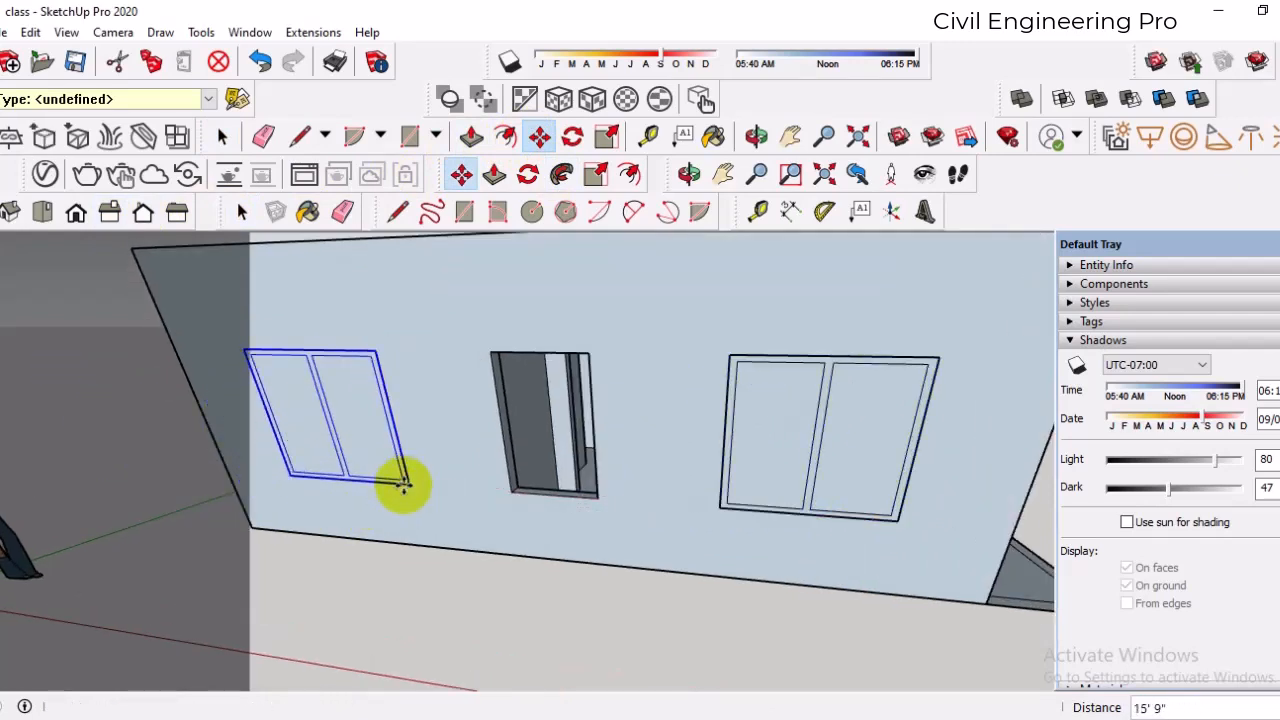
pyautogui.click(410, 486)
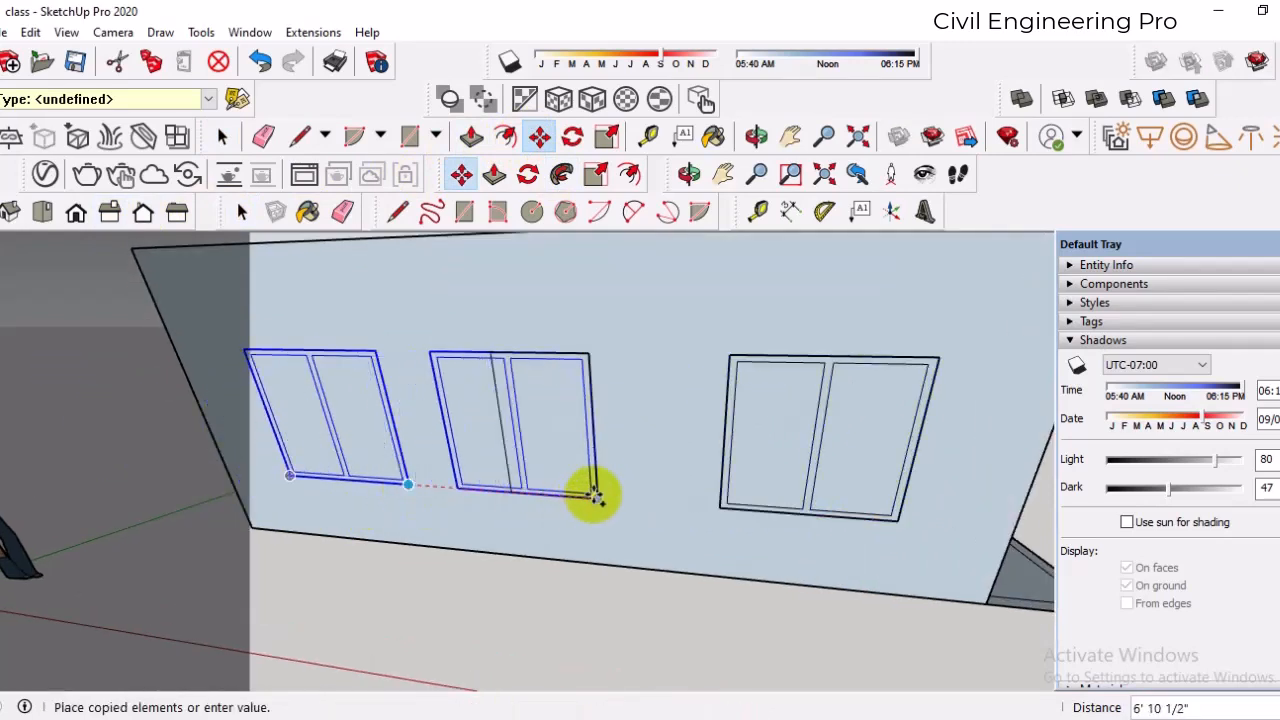
pyautogui.click(597, 495)
# - Scale the middle window's width to 0.60 from its left side so it fits the narrow opening
pyautogui.click(607, 136)
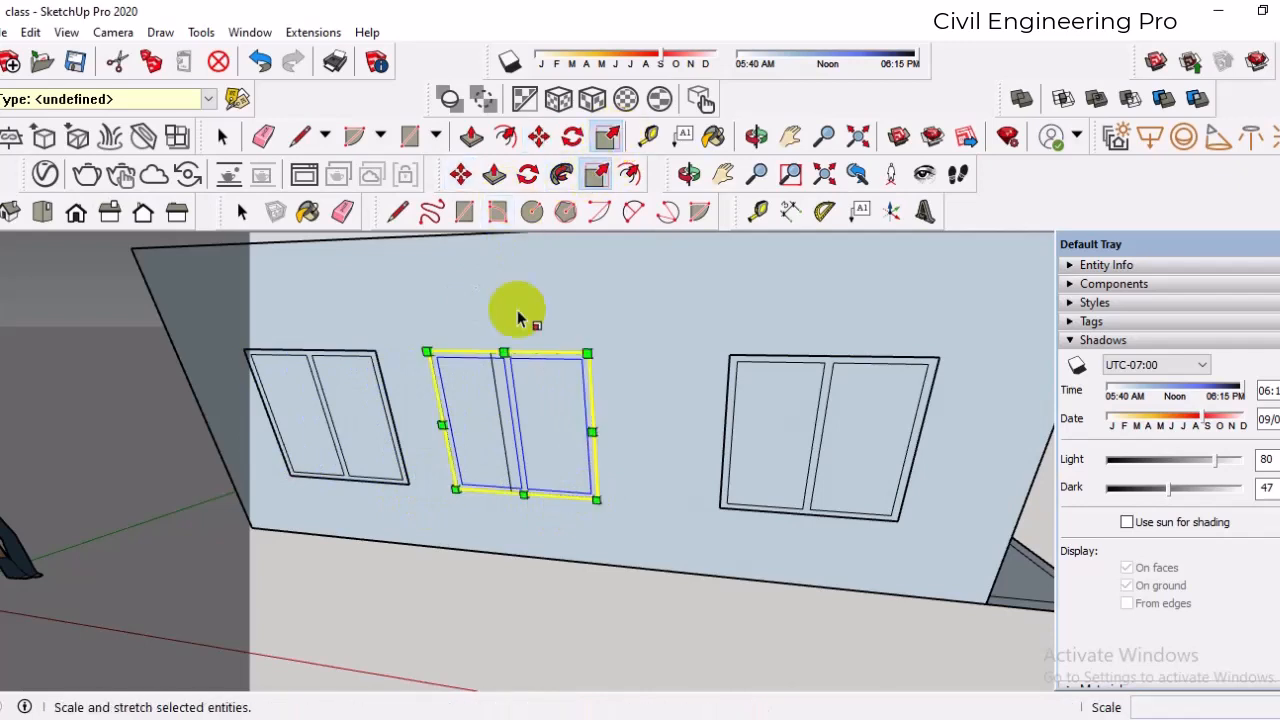
pyautogui.moveTo(457, 424); pyautogui.dragTo(501, 421)
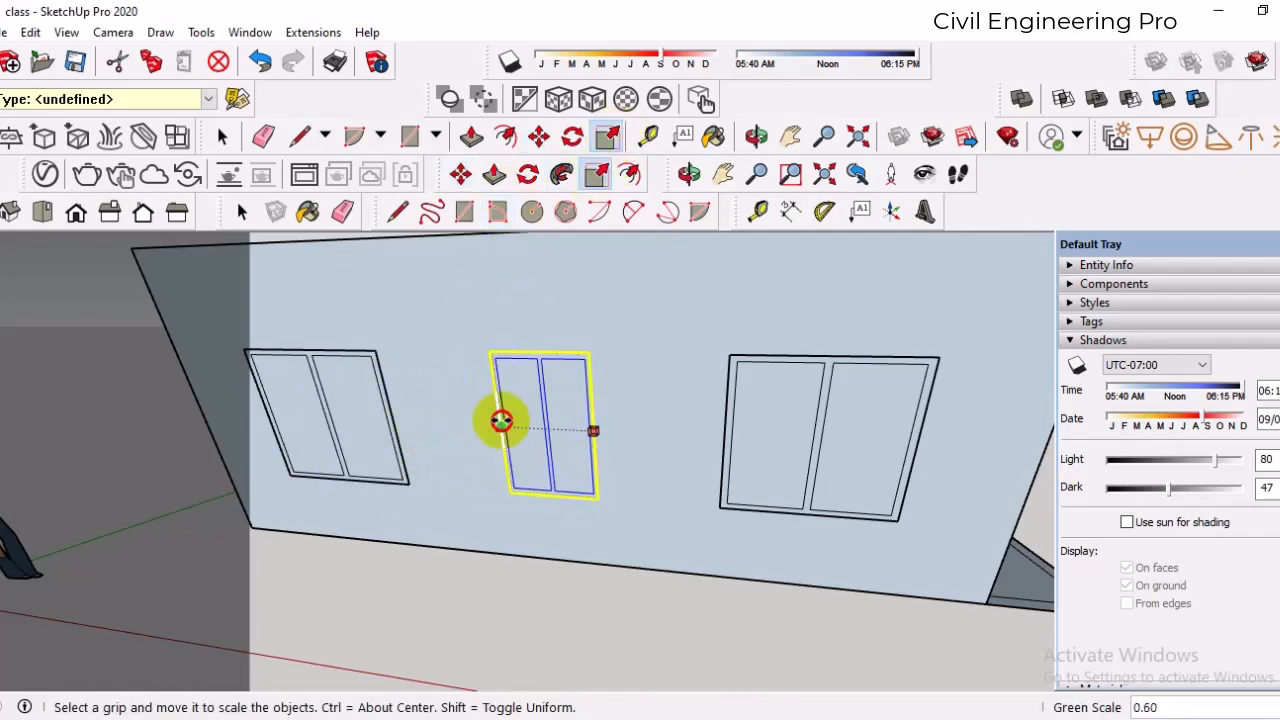
pyautogui.moveTo(475, 530); pyautogui.dragTo(471, 523, button='middle')
pyautogui.scroll(3, 523, 500)
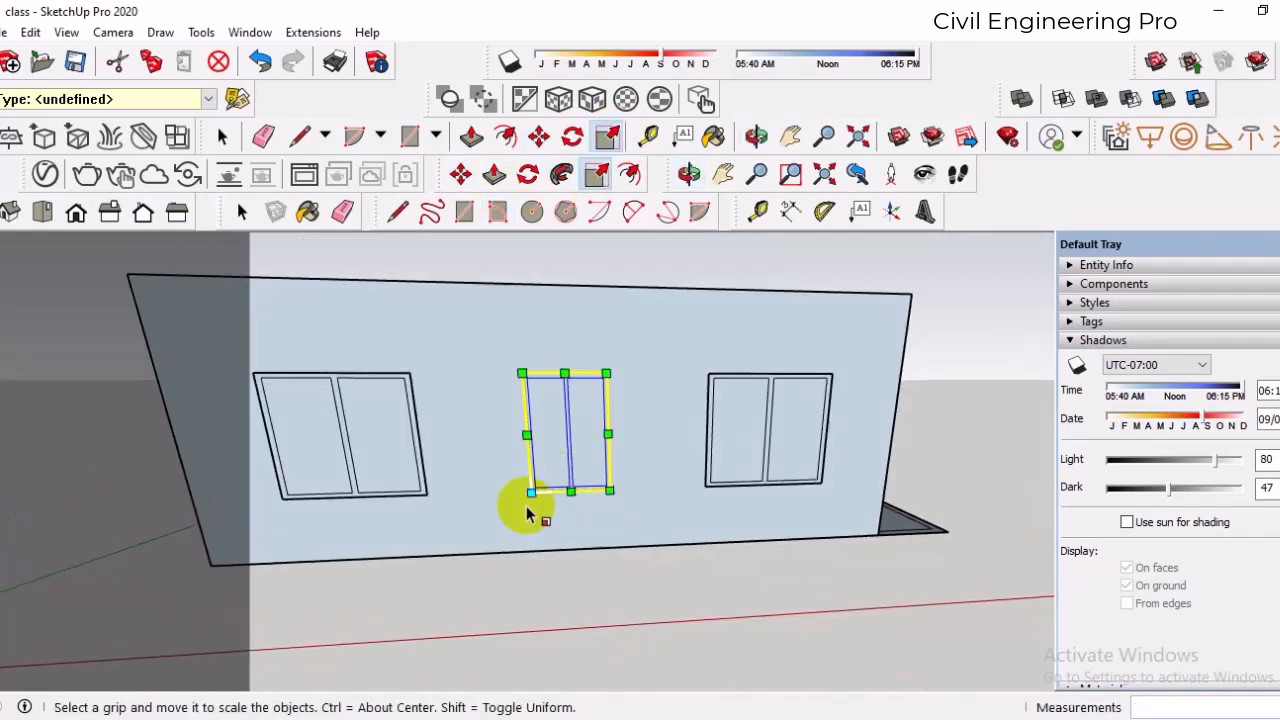
pyautogui.scroll(-3, 531, 486)
pyautogui.scroll(2, 752, 515)
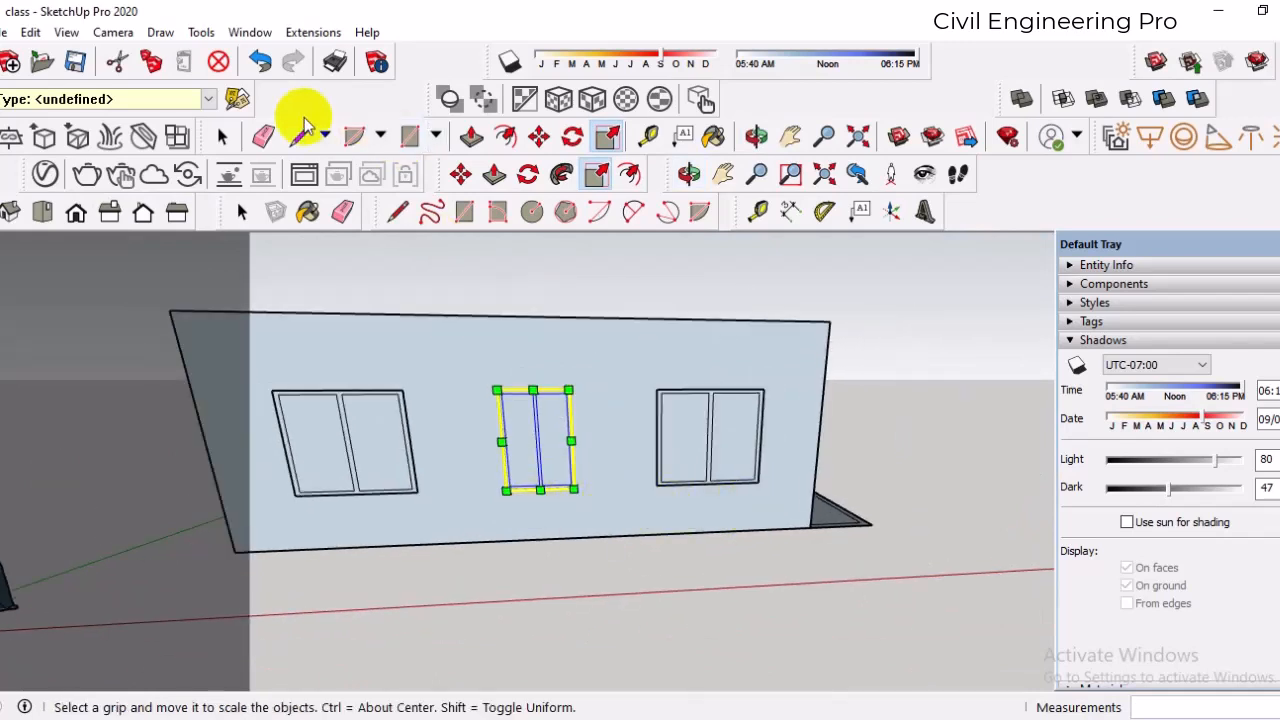
pyautogui.click(222, 137)
pyautogui.scroll(-5, 467, 381)
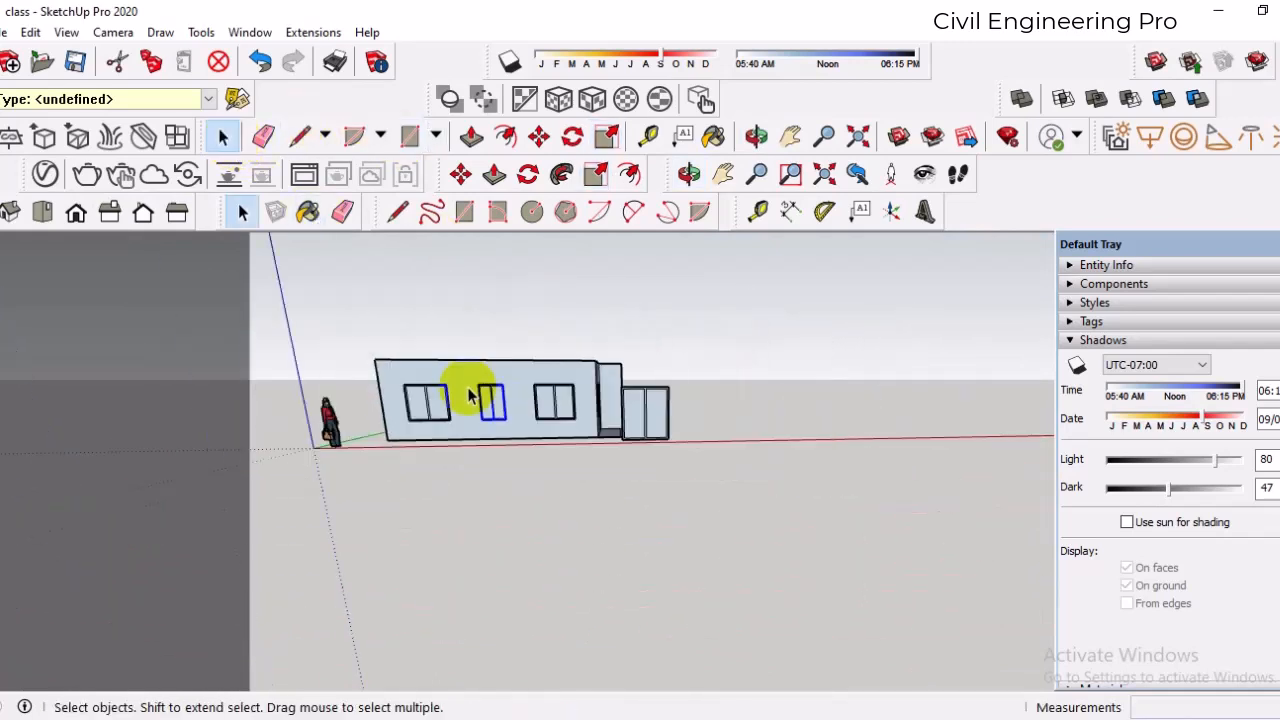
# - Move the spare window group about 53' 3" across to the open ground outside the house's opposite side wall
pyautogui.scroll(-2, 566, 443)
pyautogui.moveTo(566, 443); pyautogui.dragTo(402, 523, button='middle')
pyautogui.scroll(3, 563, 451)
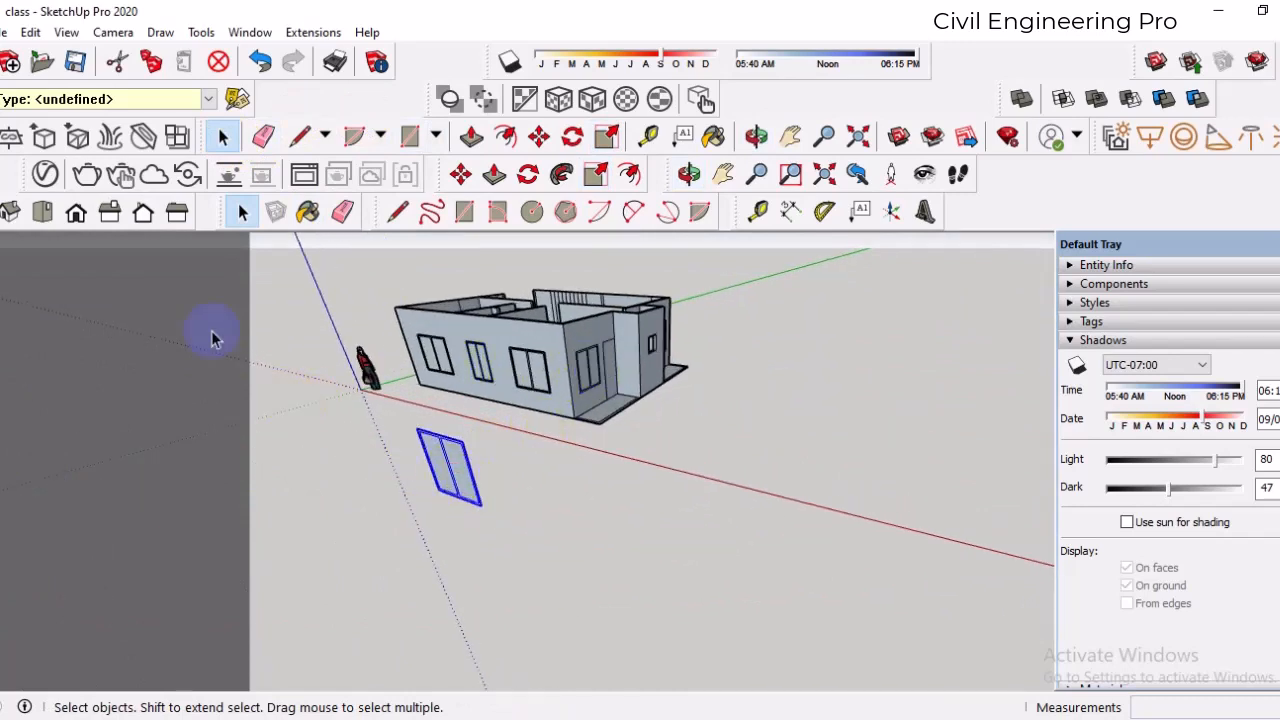
pyautogui.click(461, 174)
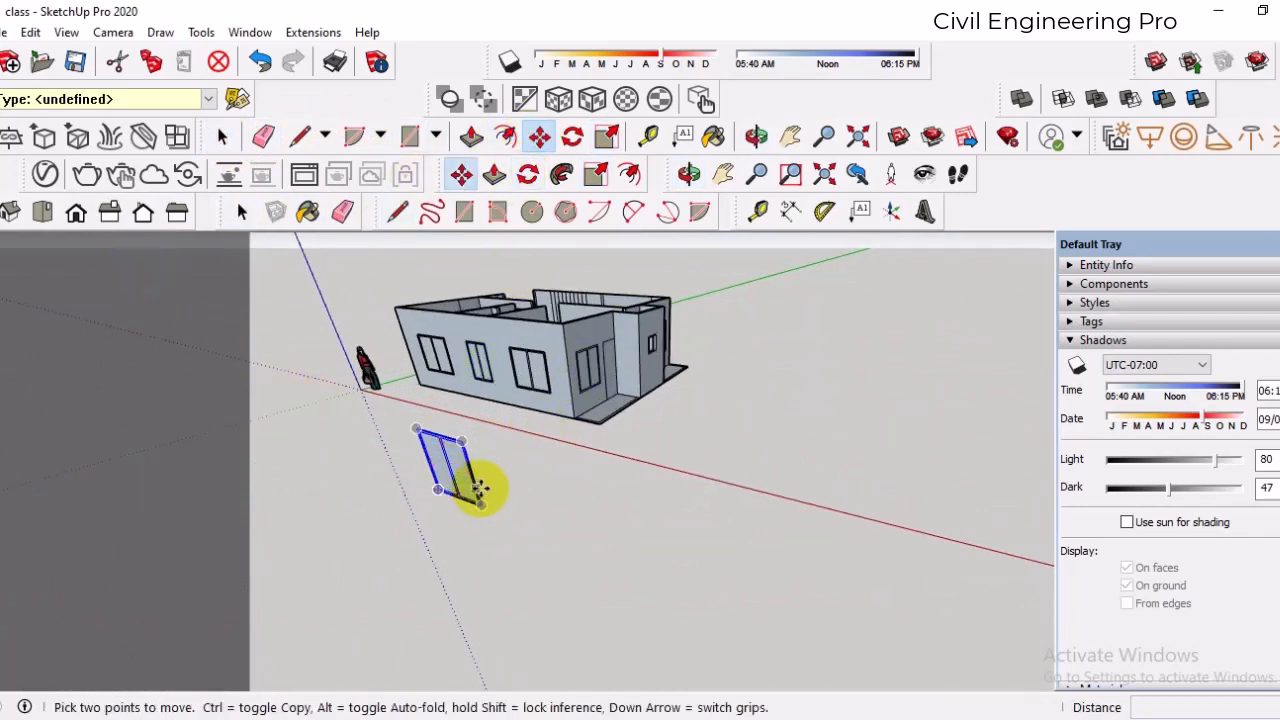
pyautogui.click(479, 489)
pyautogui.scroll(1, 718, 272)
pyautogui.scroll(-2, 630, 421)
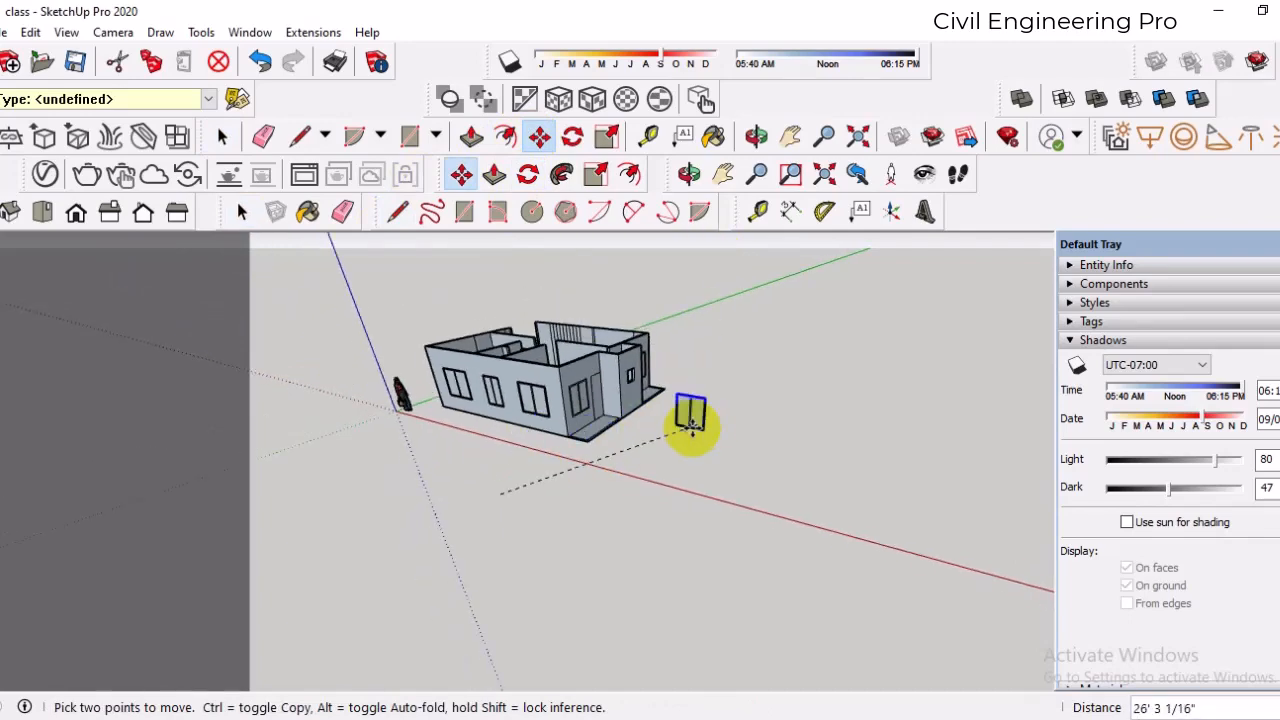
pyautogui.moveTo(690, 425); pyautogui.dragTo(330, 468, button='middle')
pyautogui.scroll(4, 749, 357)
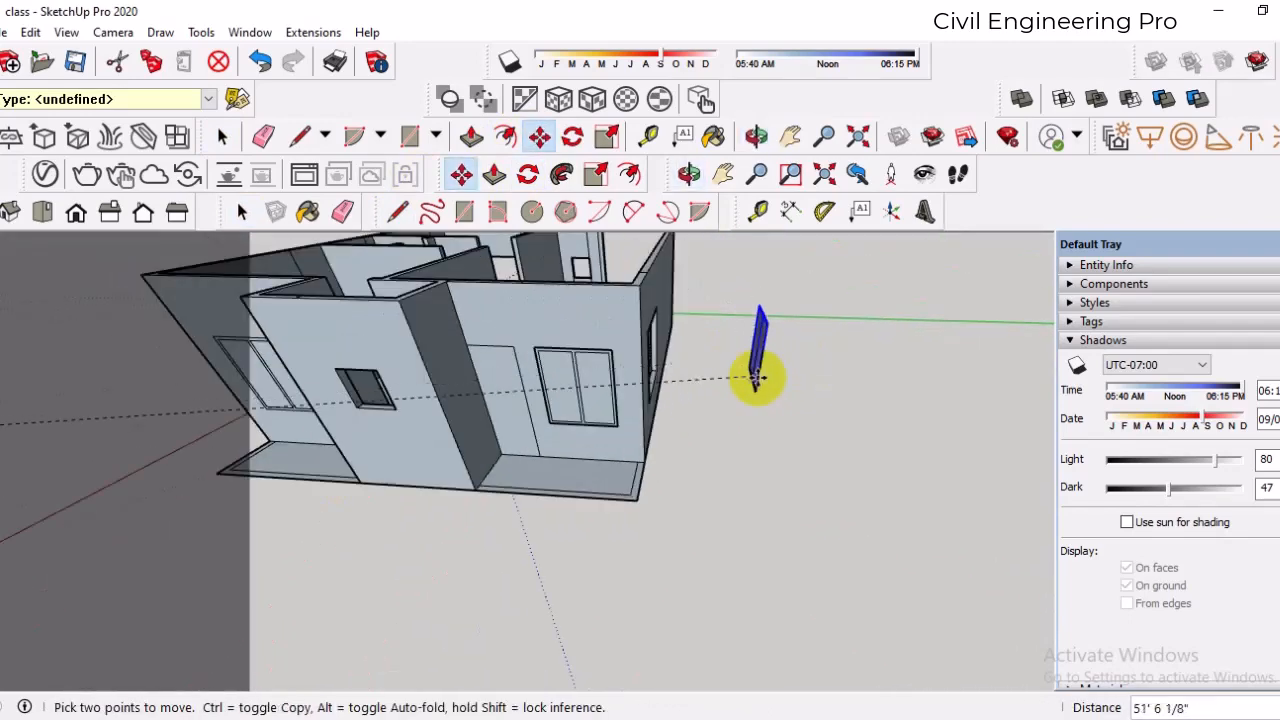
pyautogui.moveTo(757, 376); pyautogui.dragTo(783, 486, button='middle')
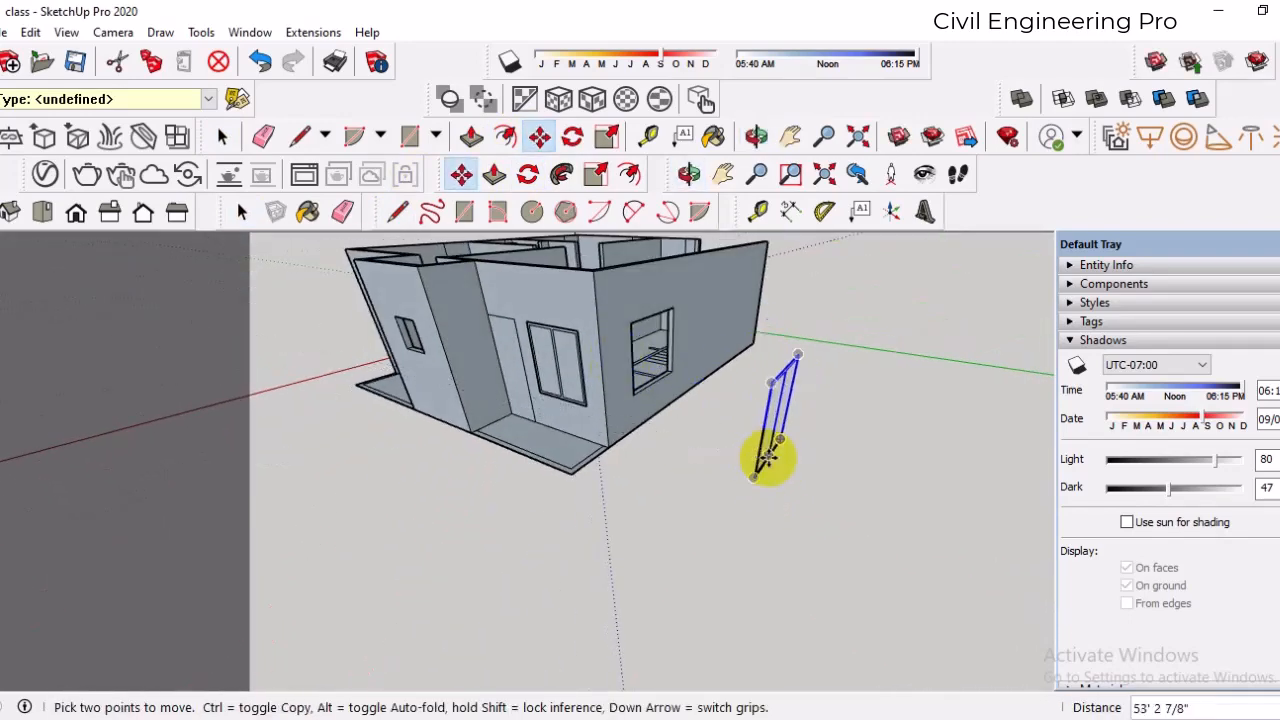
# - Rotate the spare window group about the vertical axis near its lower corner so it faces outward, parallel to the opposite side wall
pyautogui.scroll(3, 768, 458)
pyautogui.scroll(-3, 762, 490)
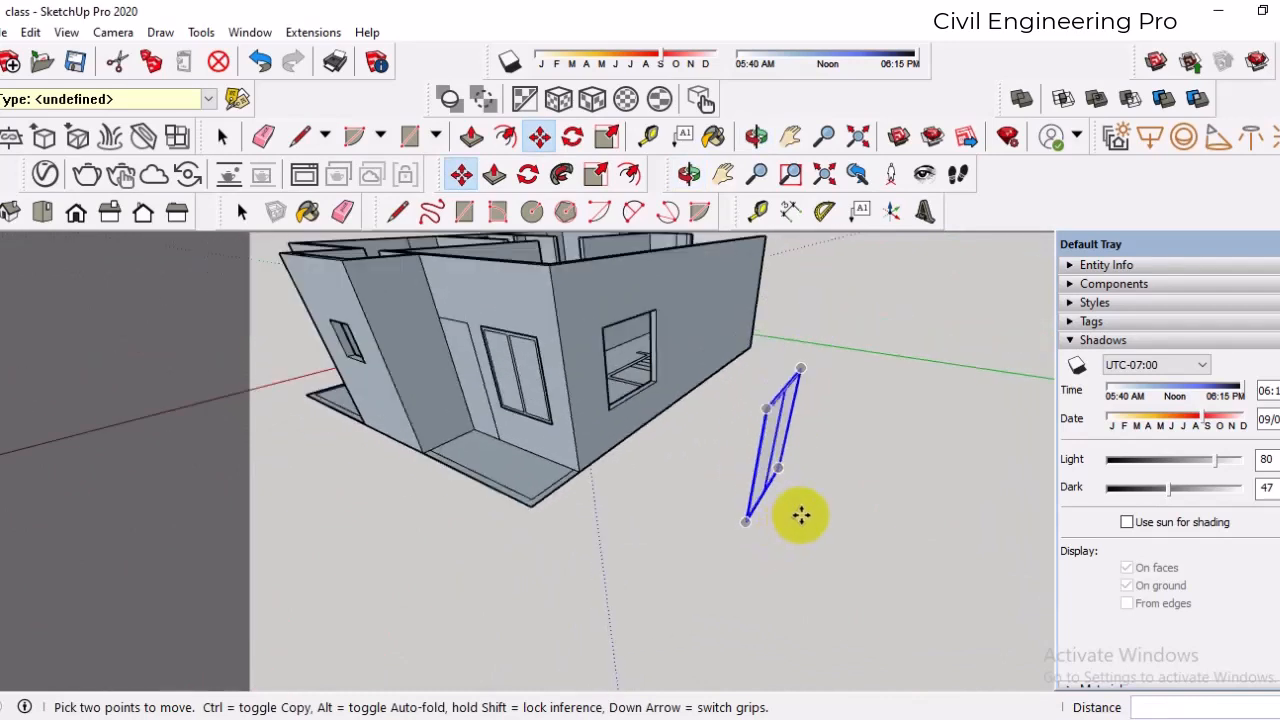
pyautogui.scroll(2, 722, 509)
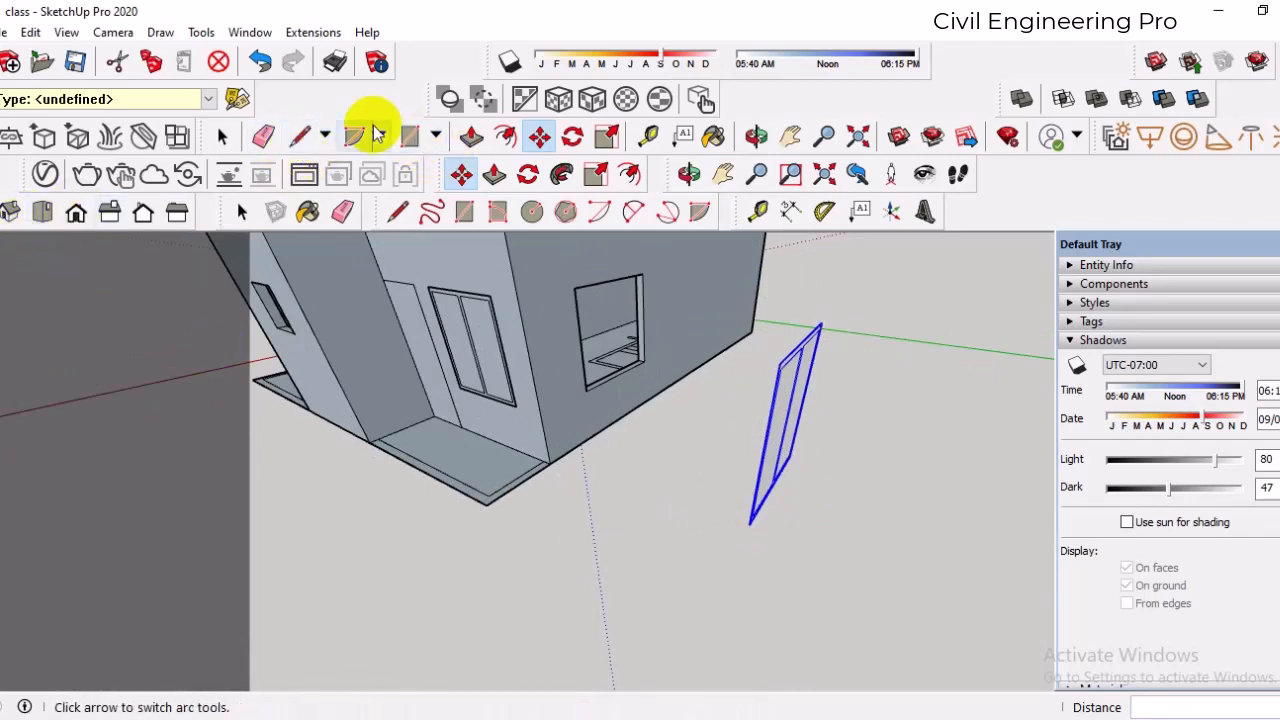
pyautogui.moveTo(780, 495); pyautogui.dragTo(821, 473, button='middle')
pyautogui.scroll(5, 752, 453)
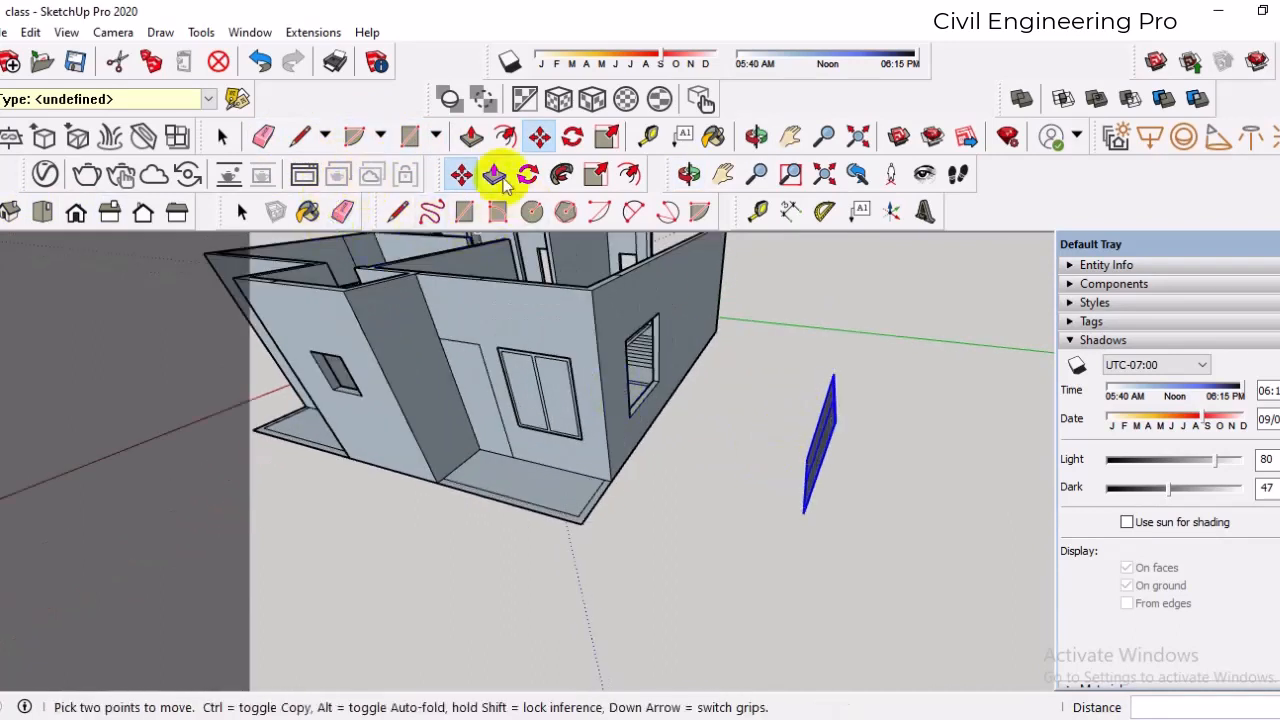
pyautogui.click(472, 163)
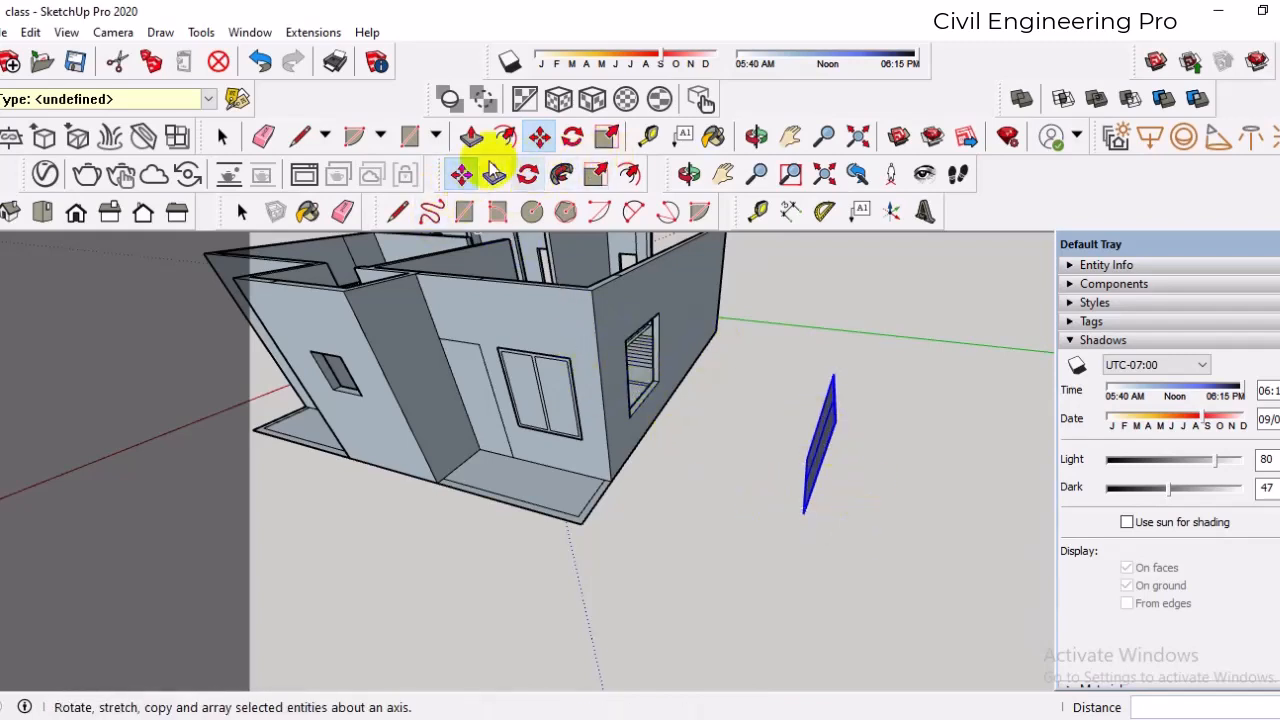
pyautogui.click(572, 137)
pyautogui.click(805, 515)
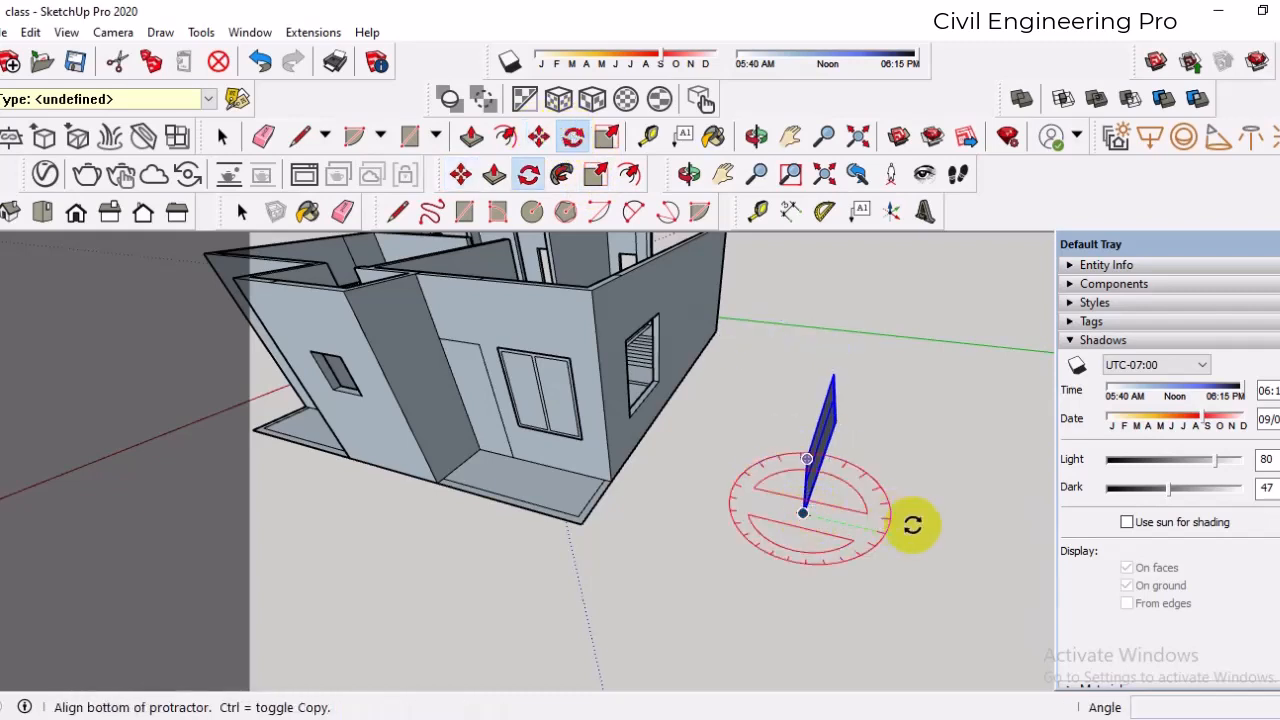
pyautogui.click(932, 531)
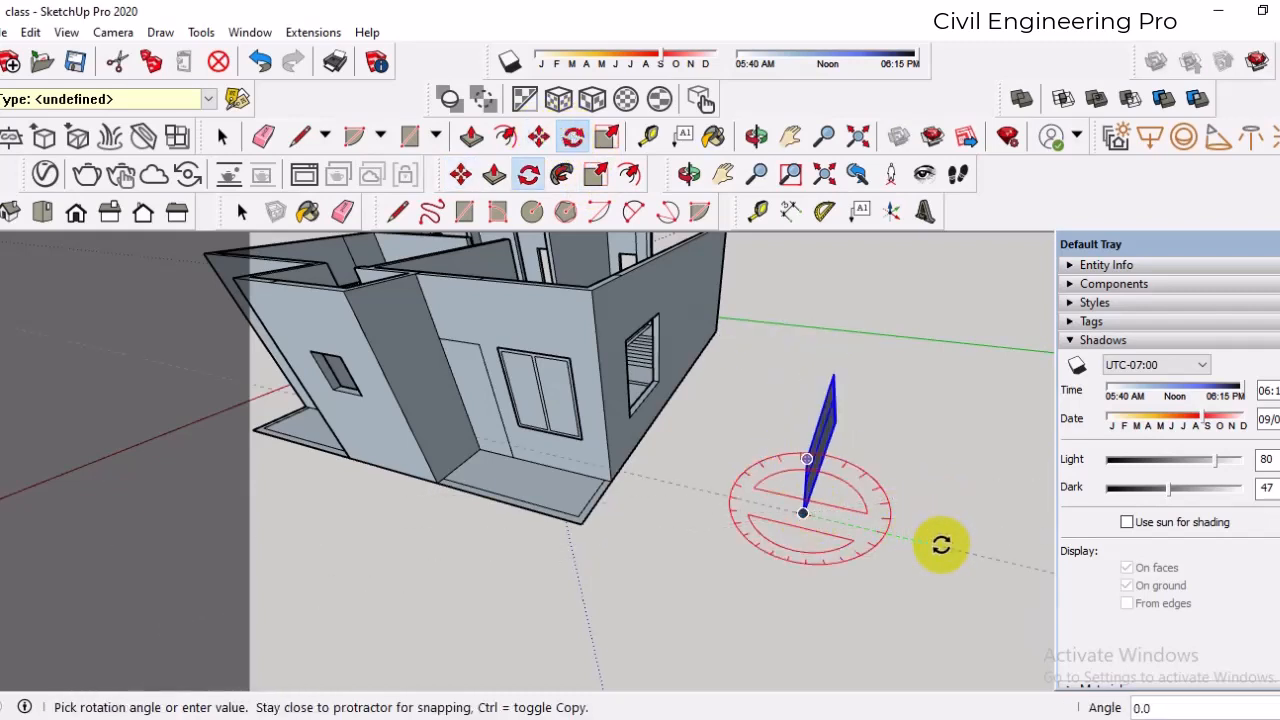
pyautogui.click(939, 542)
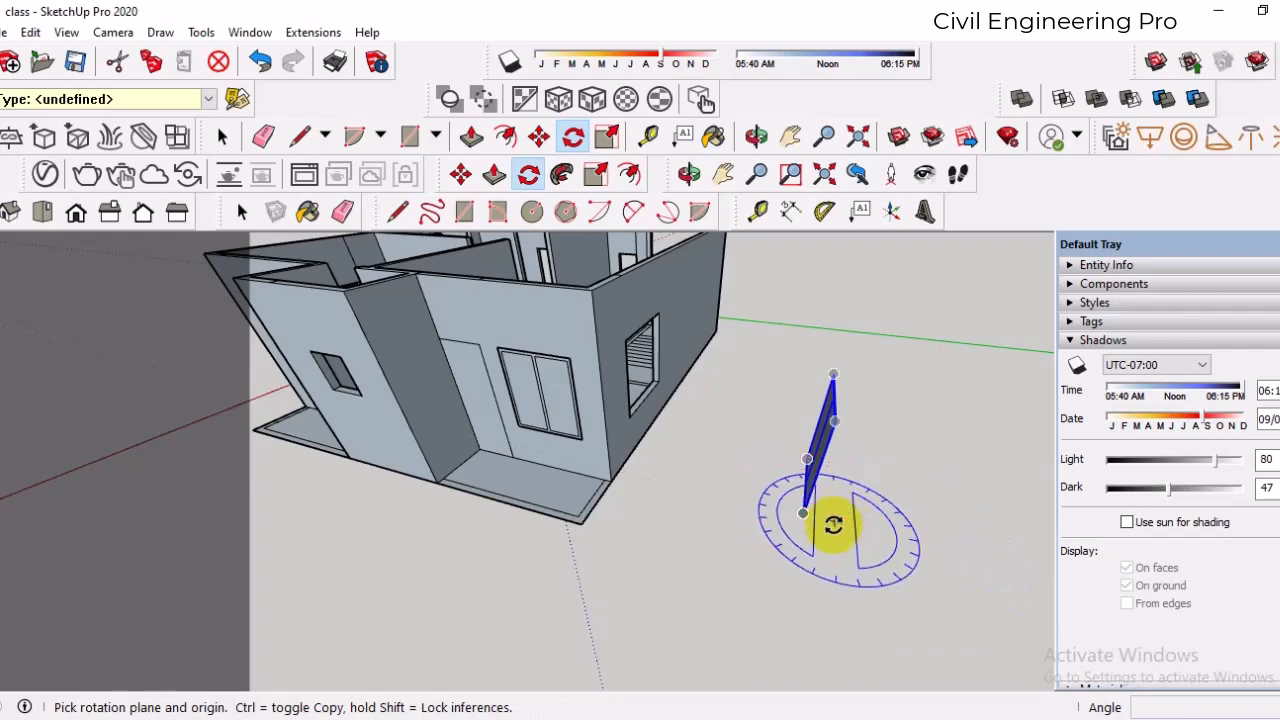
pyautogui.click(829, 524)
pyautogui.click(944, 530)
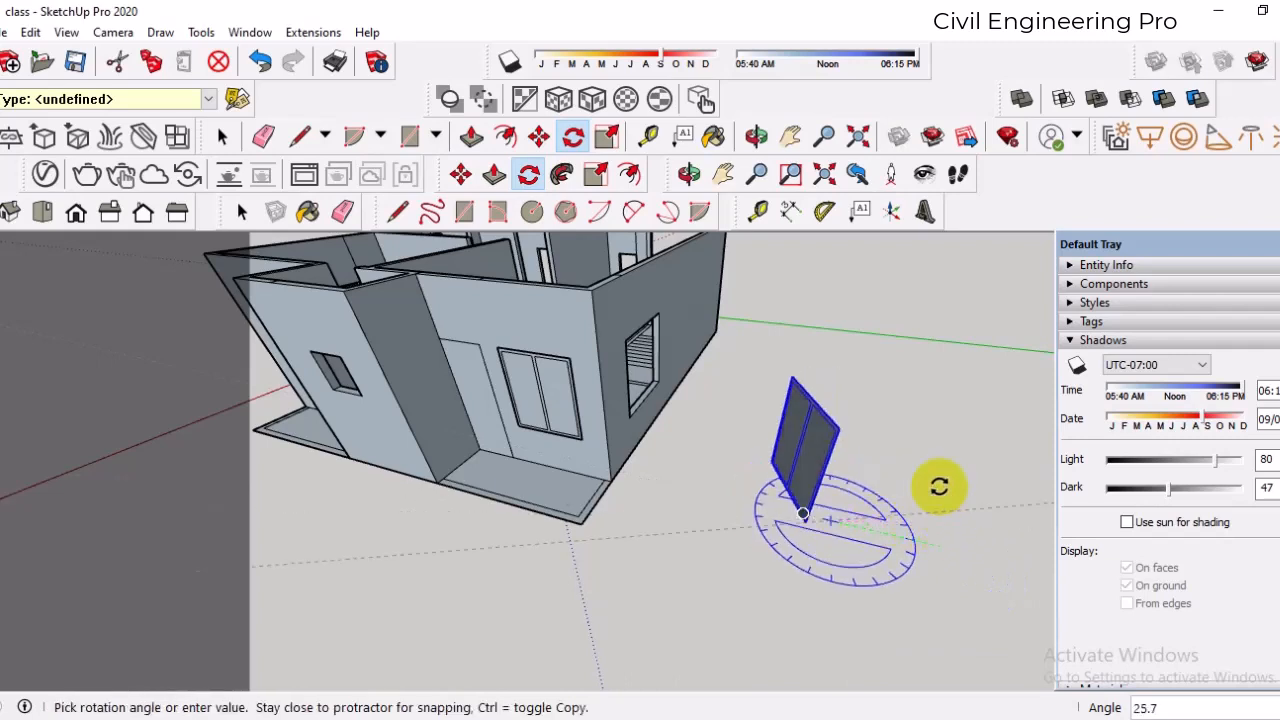
pyautogui.click(720, 491)
# - Move the window group by its lower left corner onto the lower left corner of the opposite side wall's opening
pyautogui.moveTo(934, 540); pyautogui.dragTo(757, 463, button='middle')
pyautogui.click(461, 177)
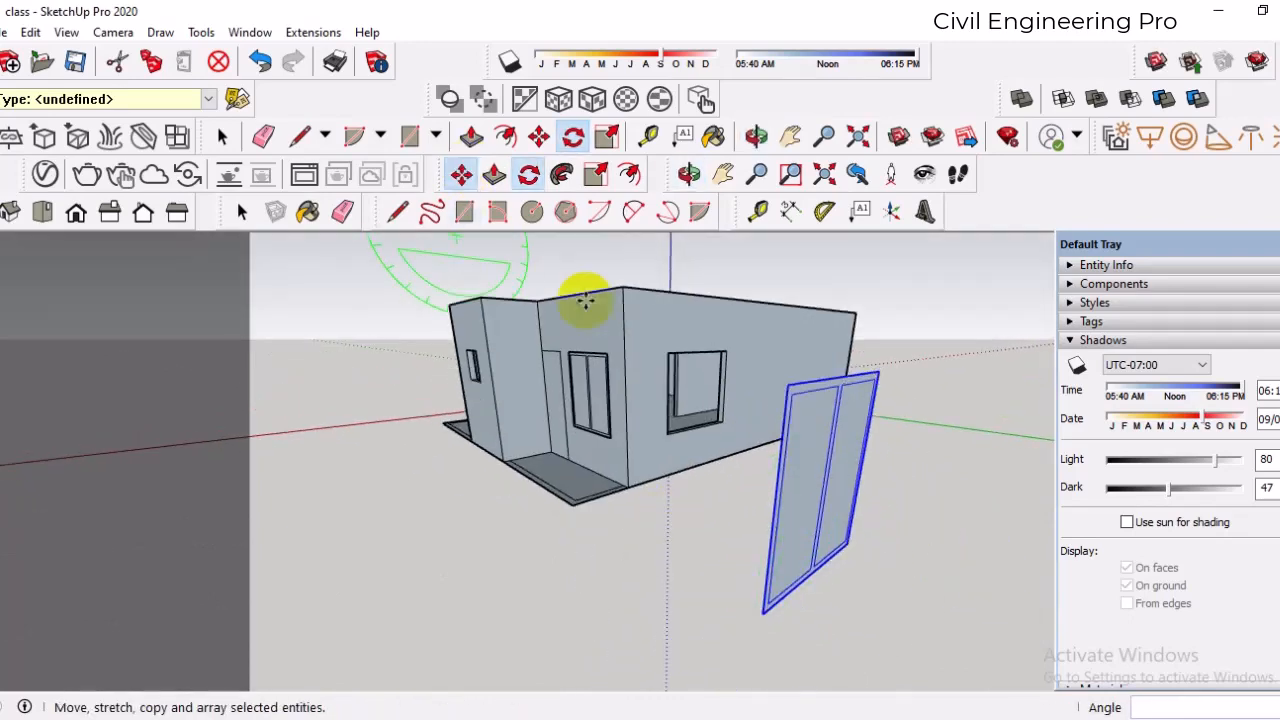
pyautogui.scroll(4, 762, 616)
pyautogui.click(763, 612)
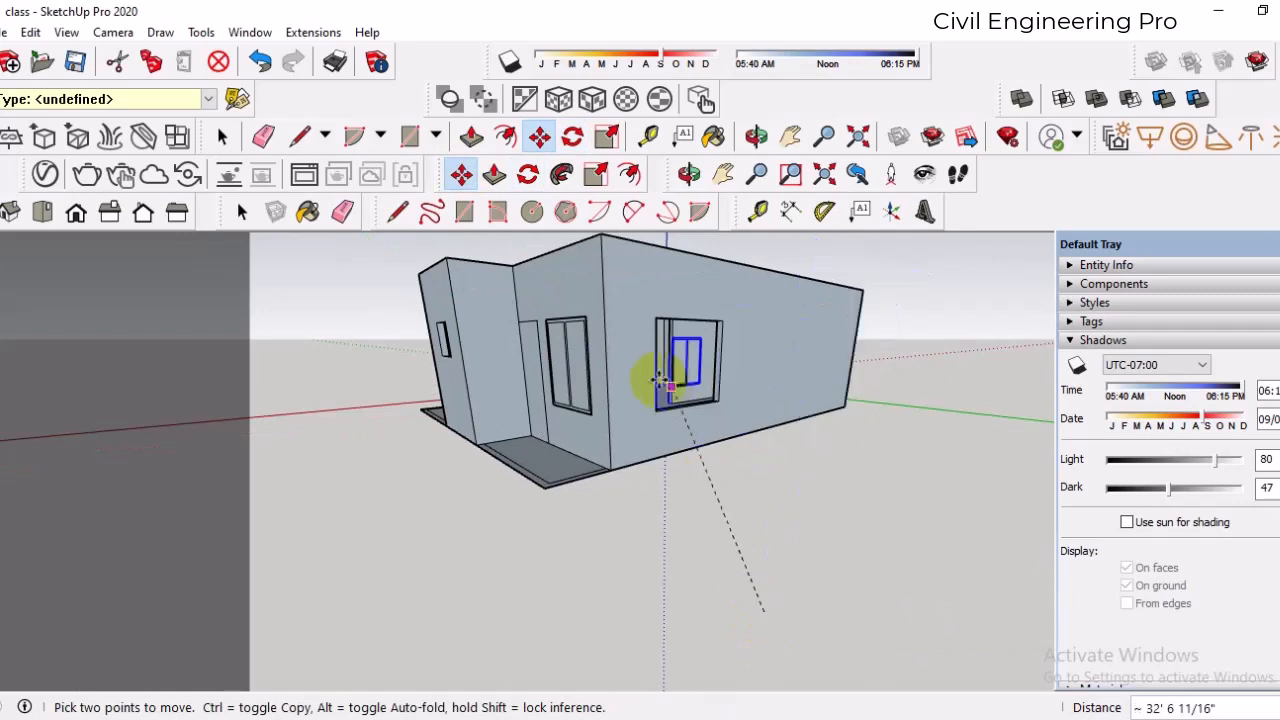
pyautogui.scroll(3, 660, 410)
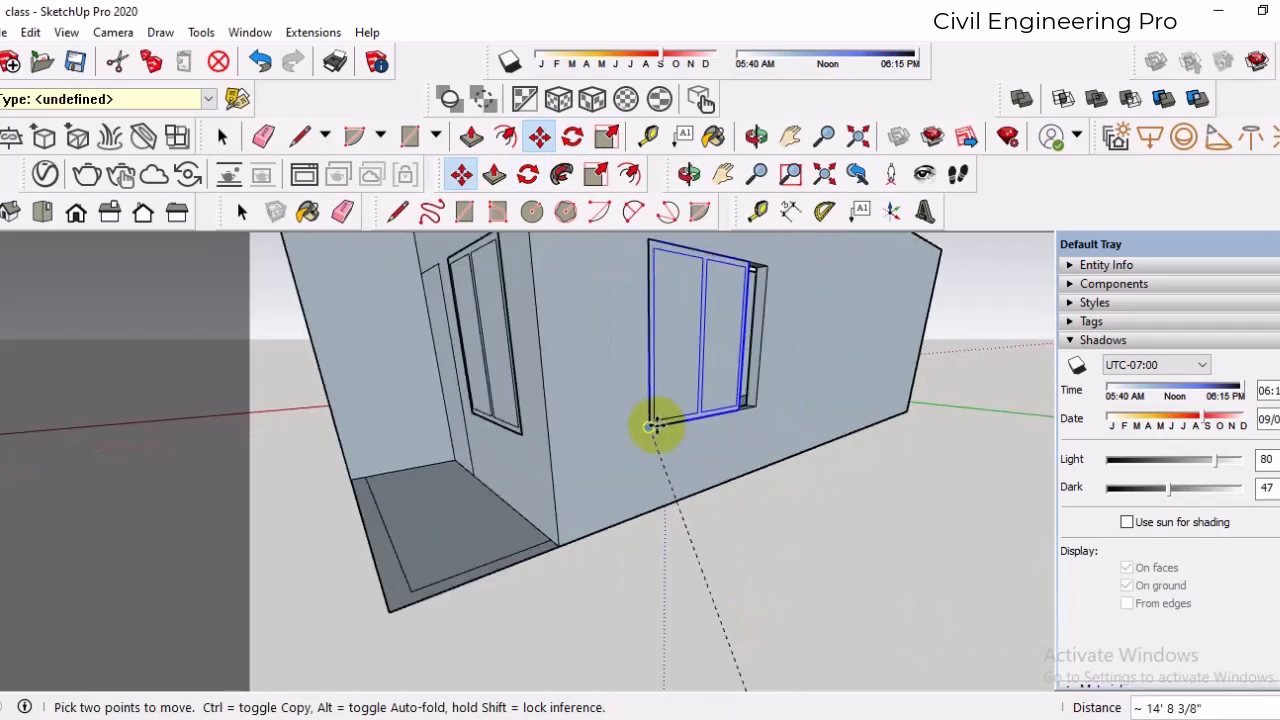
pyautogui.click(655, 425)
# - Scale the window's width to 1.25 from its left side so it reaches the opening's right edge
pyautogui.moveTo(809, 489); pyautogui.dragTo(630, 450, button='middle')
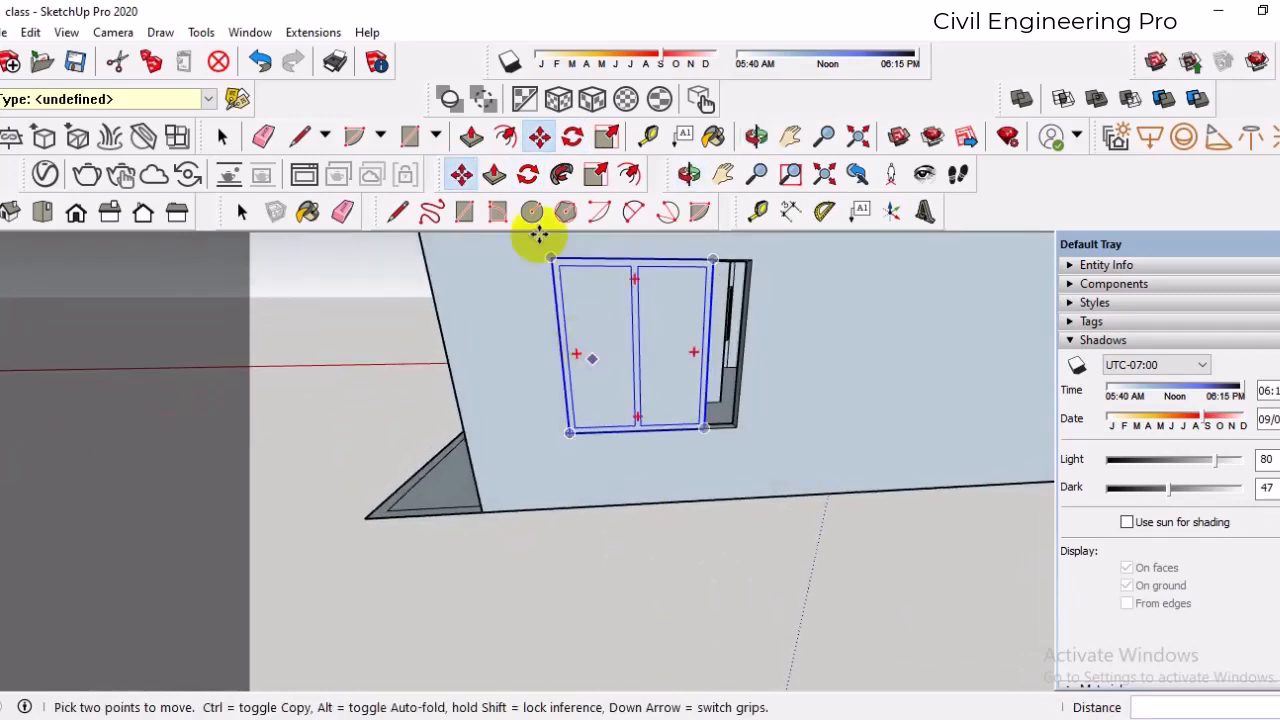
pyautogui.click(606, 138)
pyautogui.moveTo(708, 352); pyautogui.dragTo(737, 349)
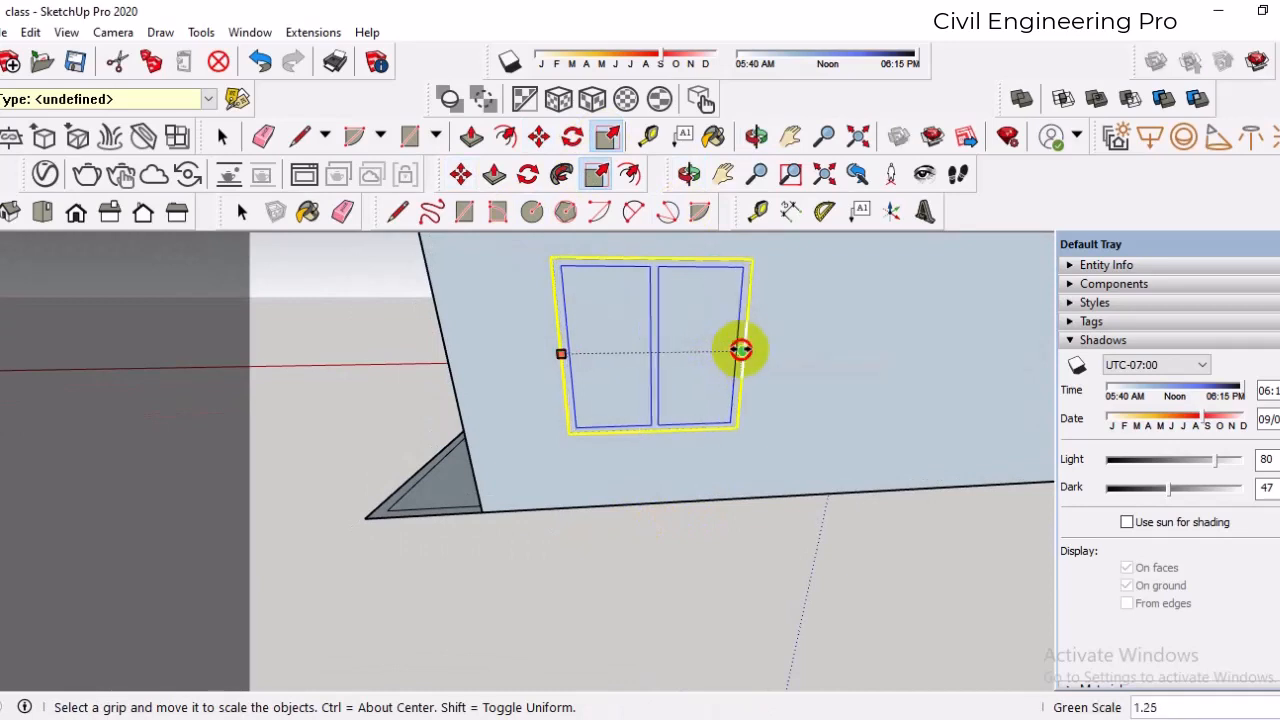
# - Copy the fitted window by its lower left corner about 41' 7" along the red axis, out beyond the rear wall
pyautogui.click(461, 174)
pyautogui.click(568, 434)
pyautogui.scroll(-6, 466, 440)
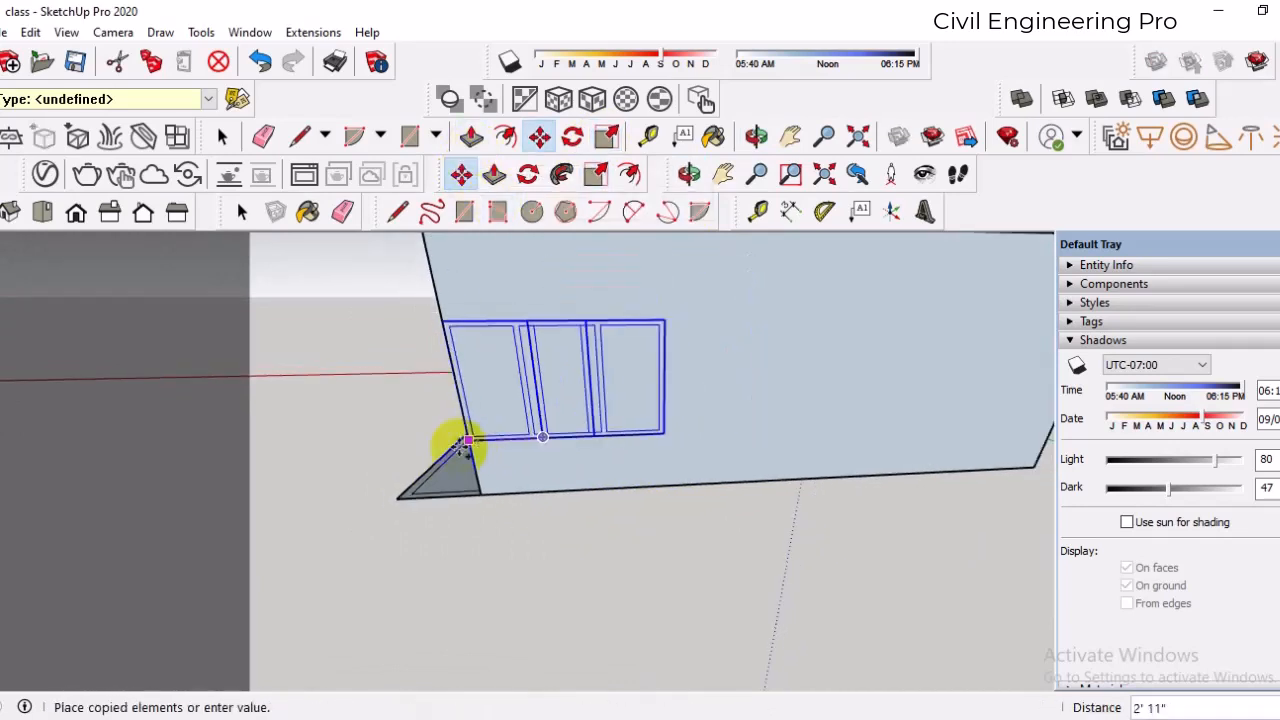
pyautogui.moveTo(660, 435); pyautogui.dragTo(548, 433, button='middle')
pyautogui.scroll(5, 757, 442)
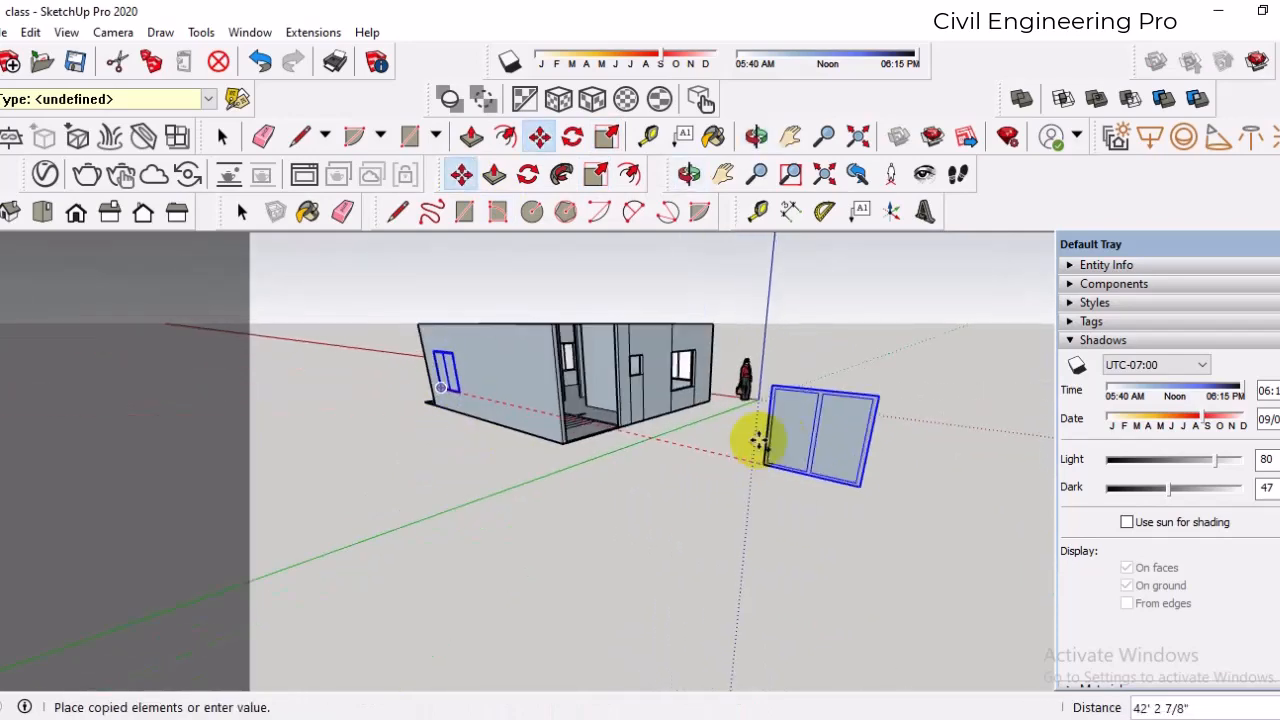
pyautogui.click(750, 489)
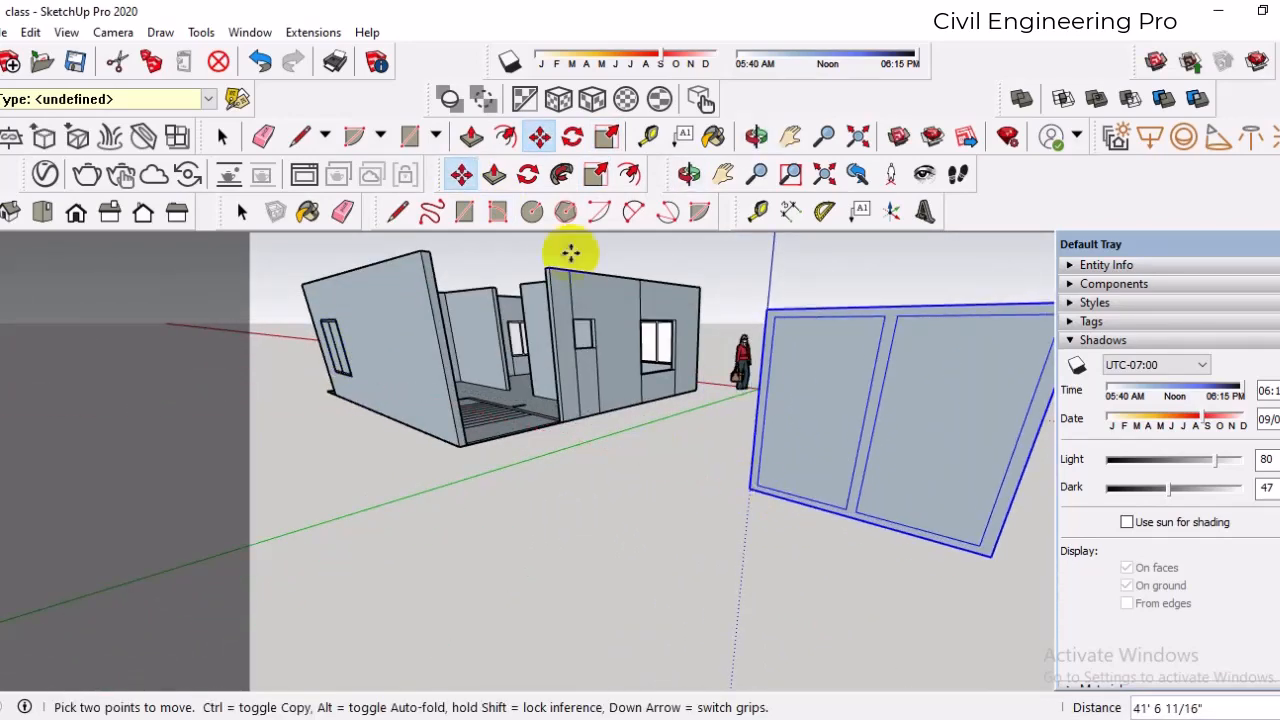
# - Rotate the window copy 90 degrees about the vertical axis so it is parallel to the rear wall
pyautogui.click(572, 136)
pyautogui.scroll(-5, 677, 360)
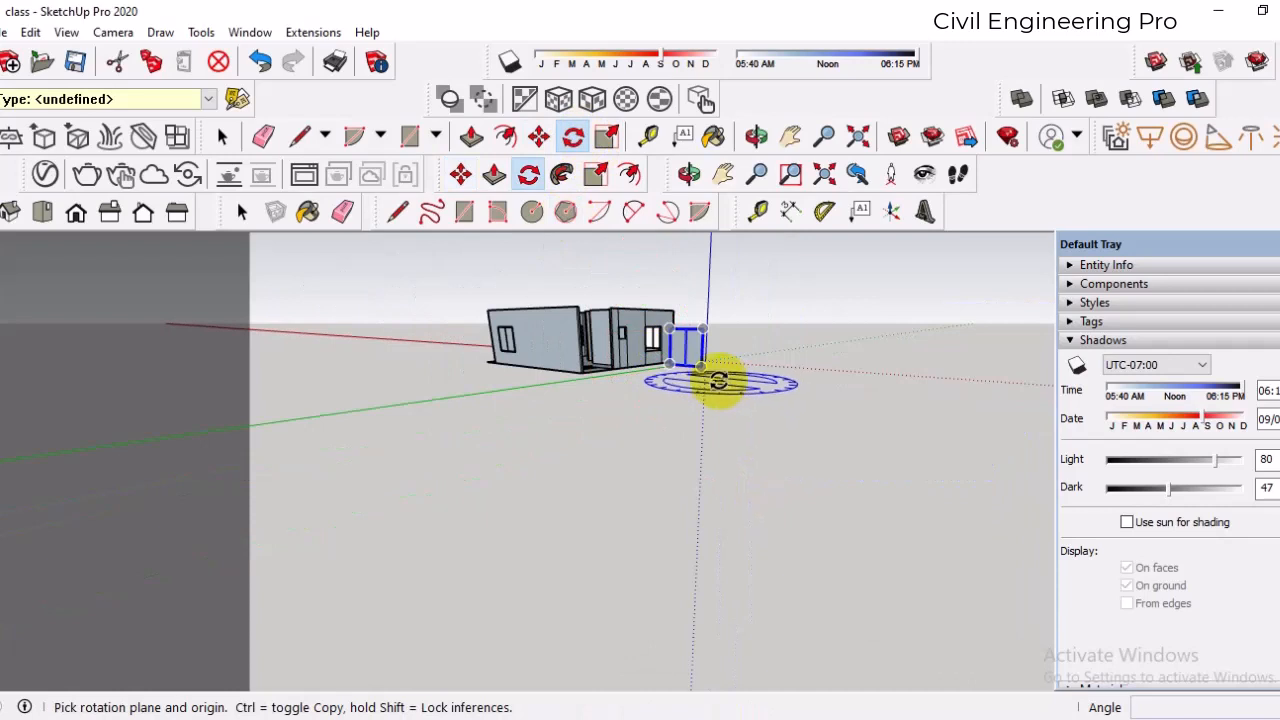
pyautogui.click(718, 381)
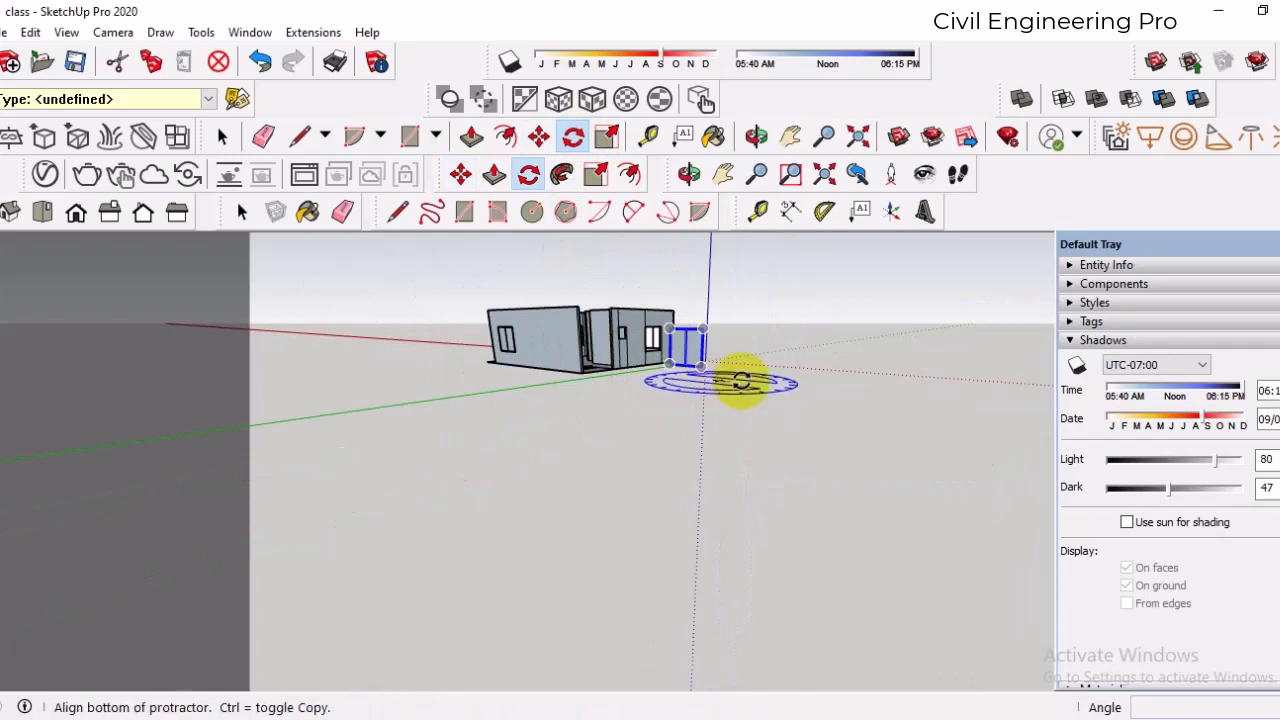
pyautogui.click(837, 384)
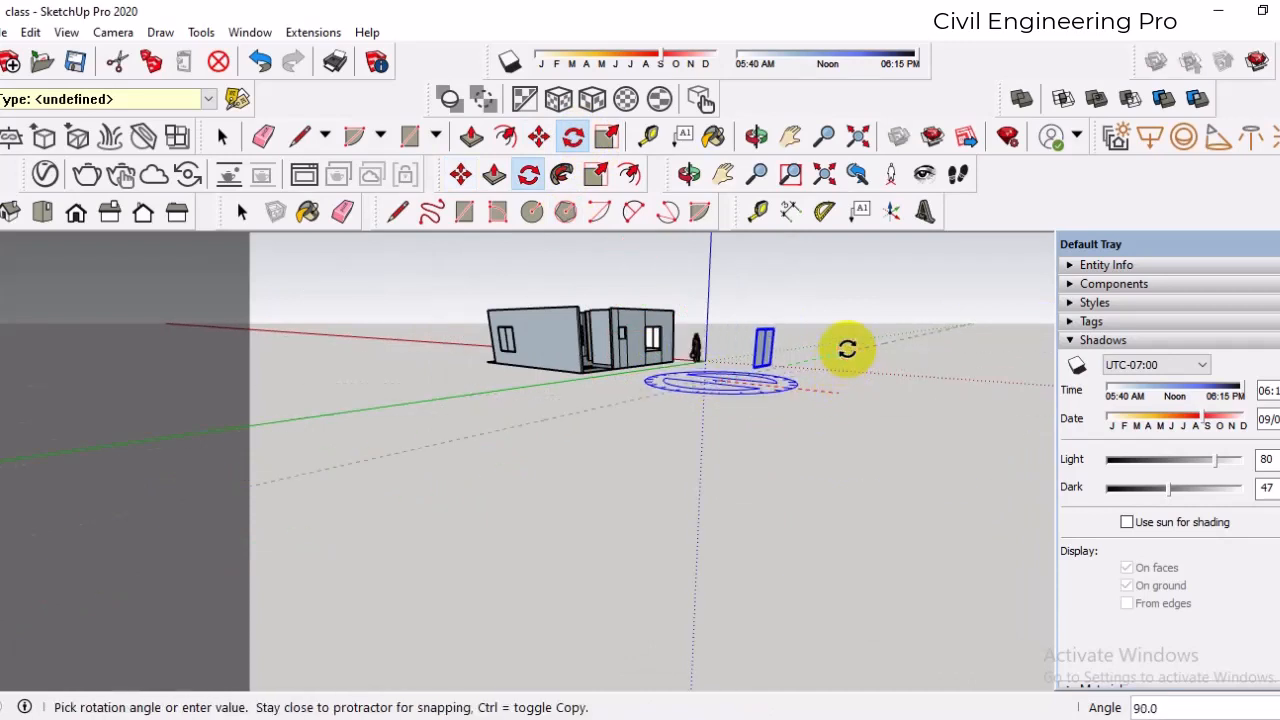
pyautogui.click(847, 348)
# - Copy the rotated window by its lower left corner to the lower left corner of the rear wall's large opening
pyautogui.click(461, 175)
pyautogui.scroll(2, 752, 362)
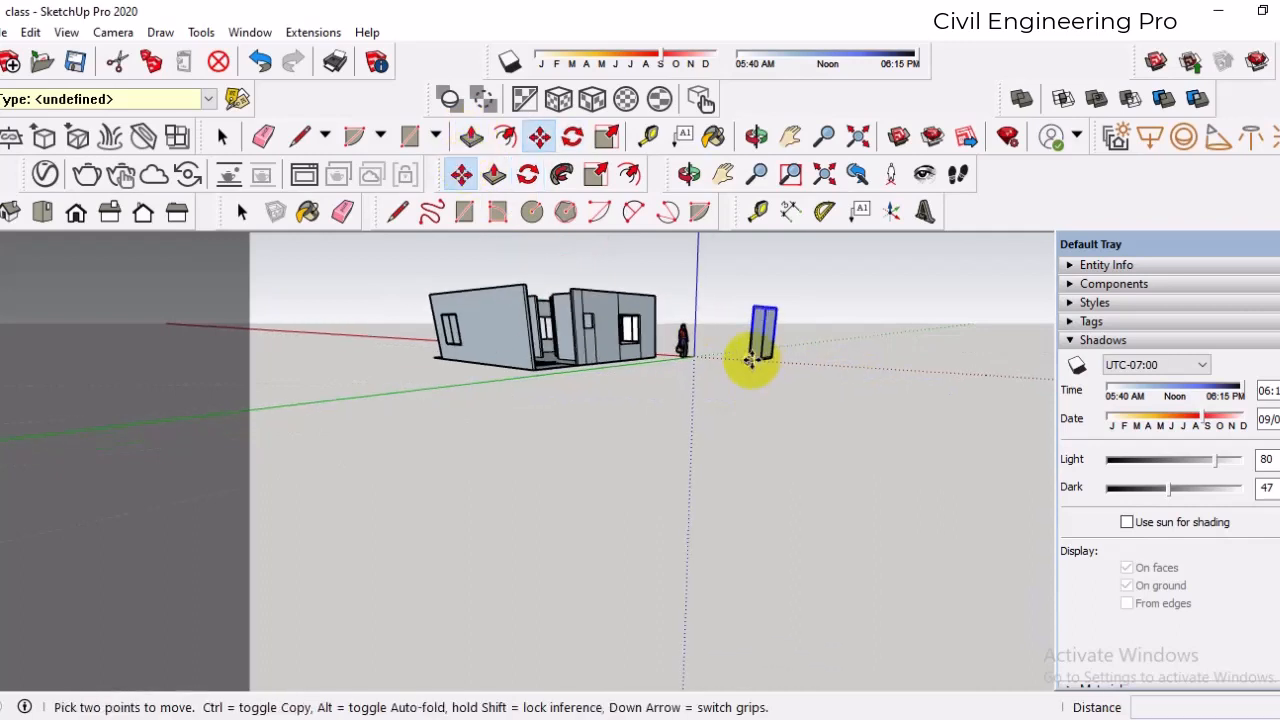
pyautogui.scroll(2, 752, 362)
pyautogui.scroll(2, 750, 390)
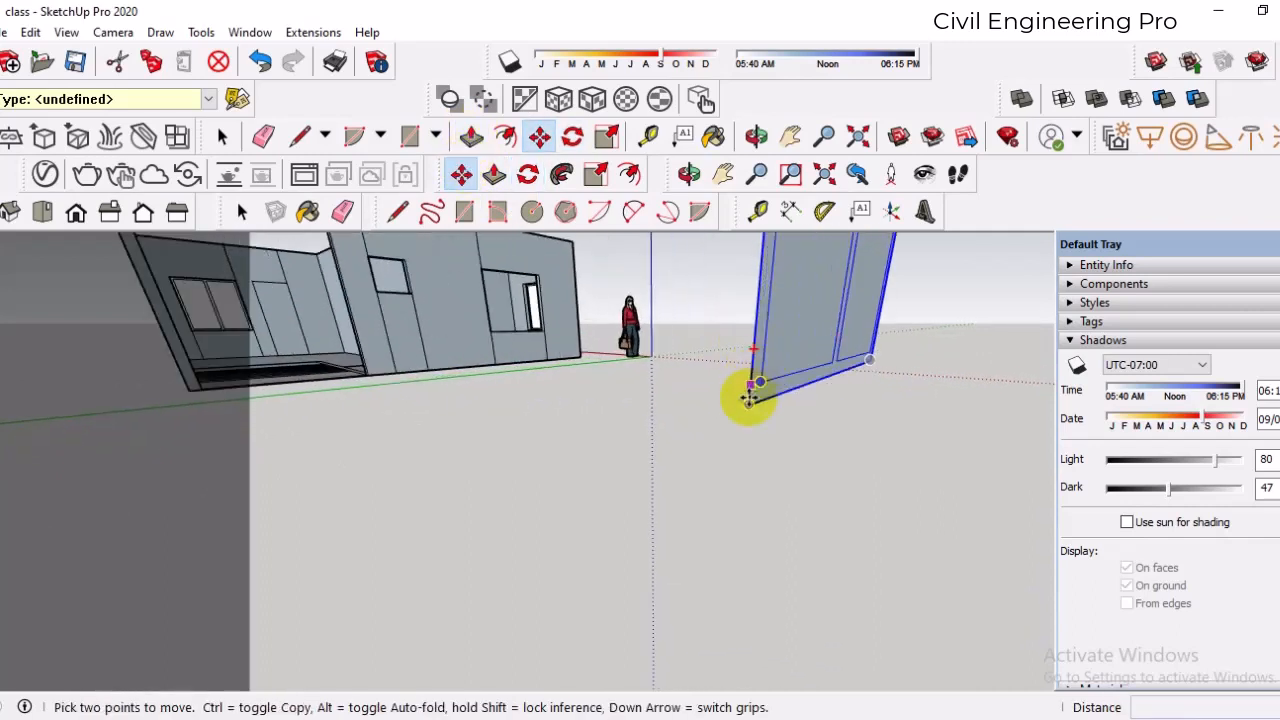
pyautogui.click(747, 405)
pyautogui.scroll(3, 471, 309)
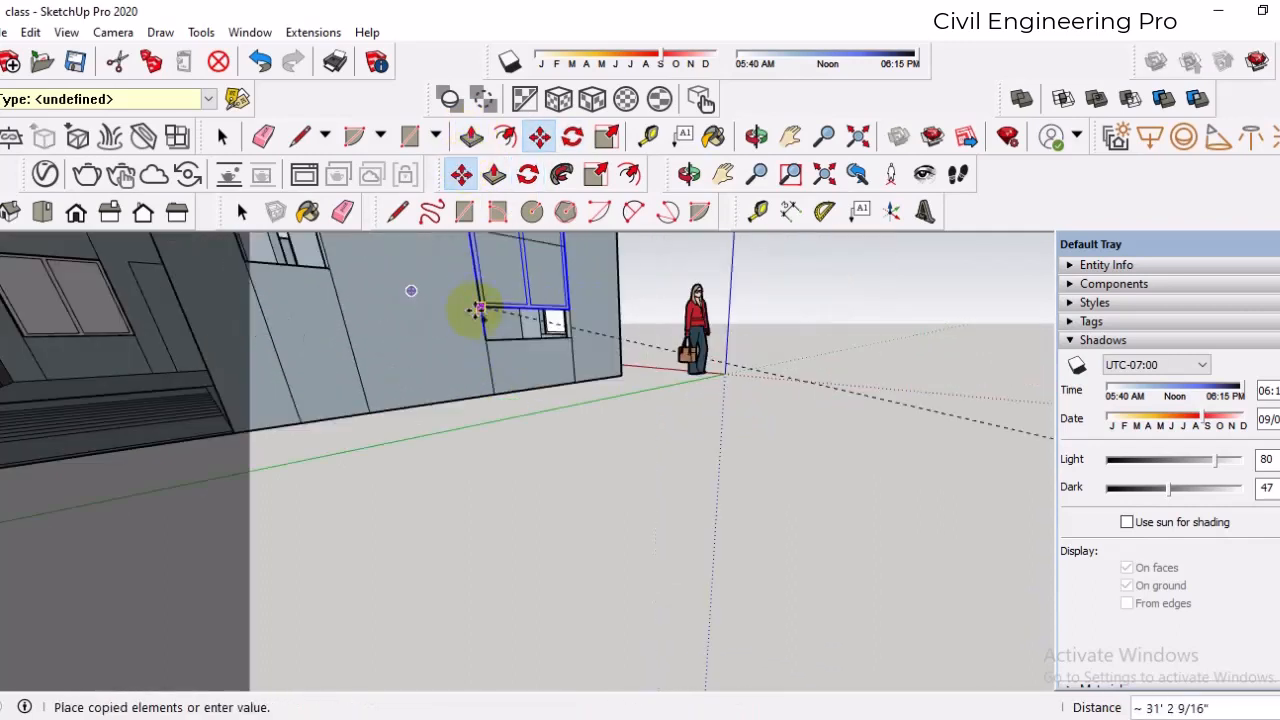
pyautogui.click(490, 349)
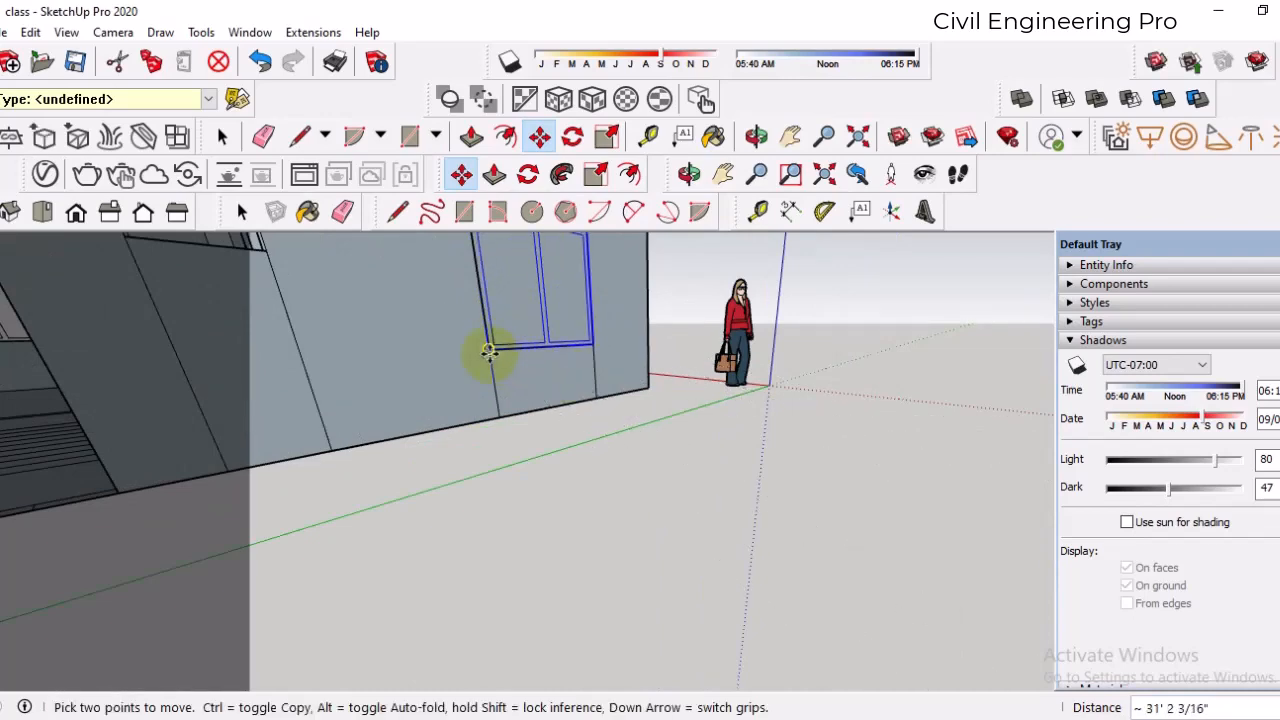
# - Copy the rear window to the lower left corner of the small opening in the same wall
pyautogui.click(490, 349)
pyautogui.scroll(-4, 657, 414)
pyautogui.scroll(4, 509, 349)
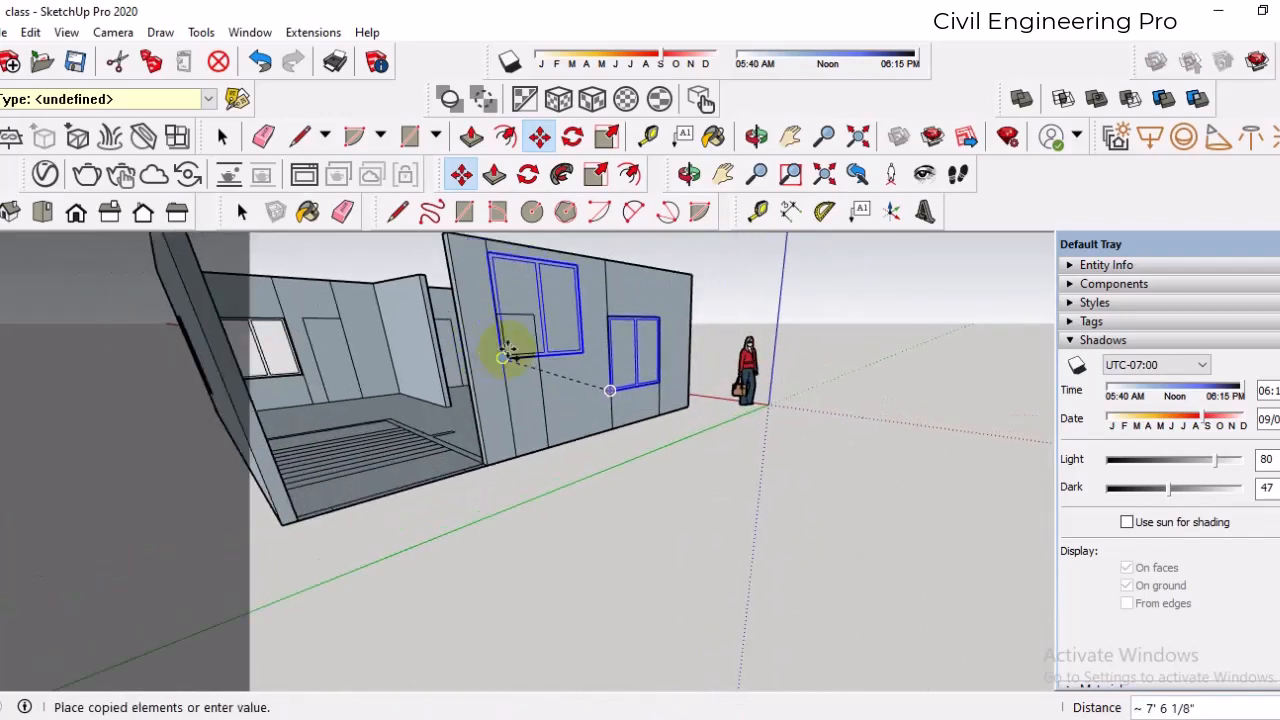
pyautogui.click(491, 377)
pyautogui.scroll(-5, 580, 437)
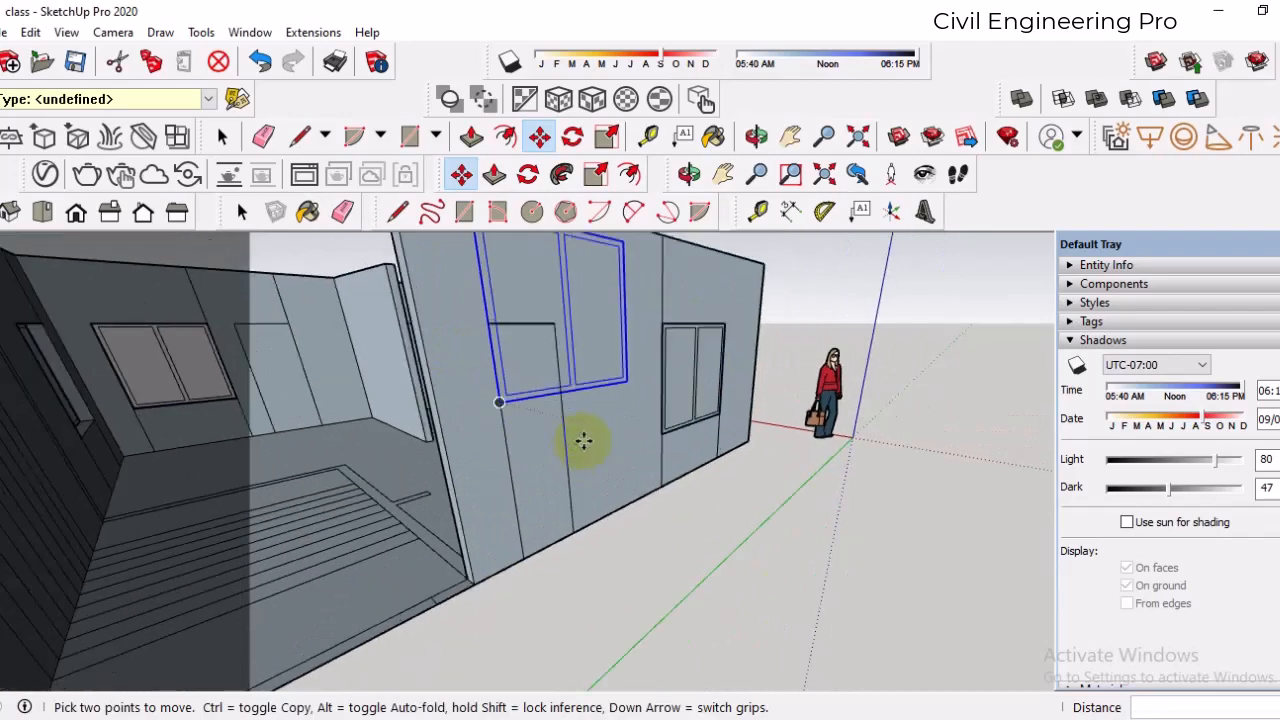
# - Scale the copied window down uniformly from its upper right corner until it roughly spans the small opening's width
pyautogui.click(596, 174)
pyautogui.click(609, 318)
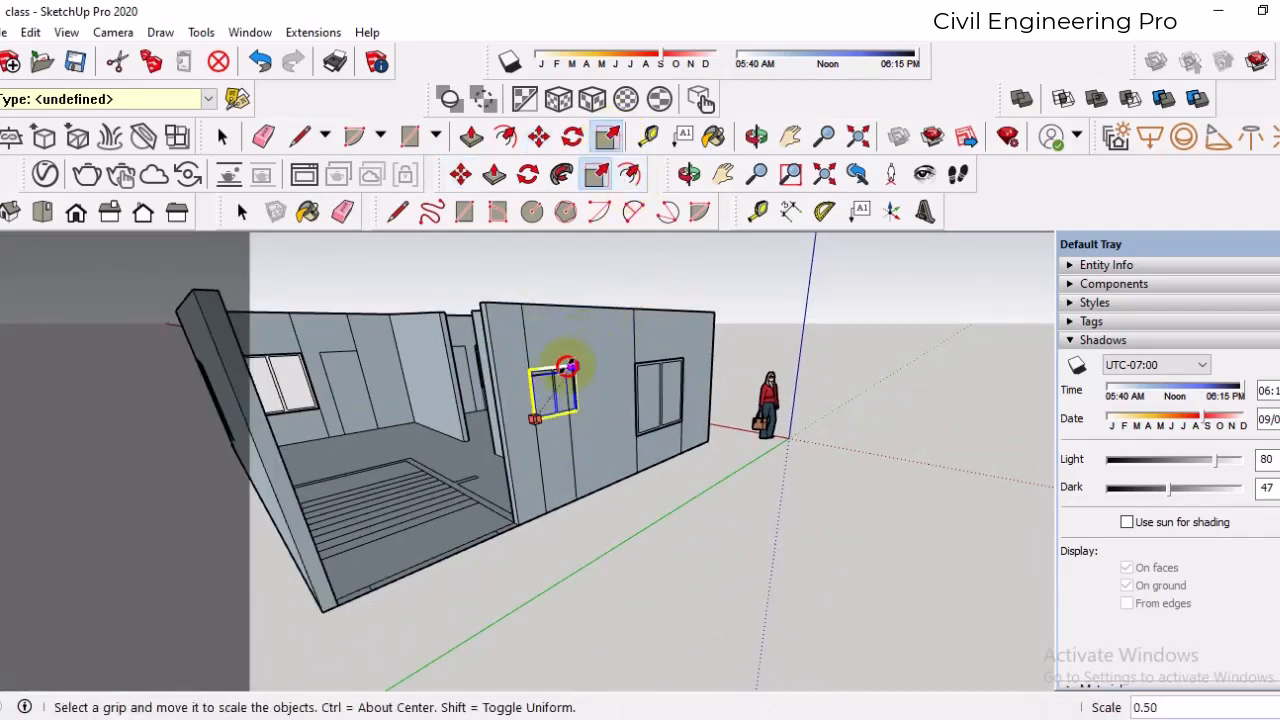
pyautogui.scroll(4, 571, 367)
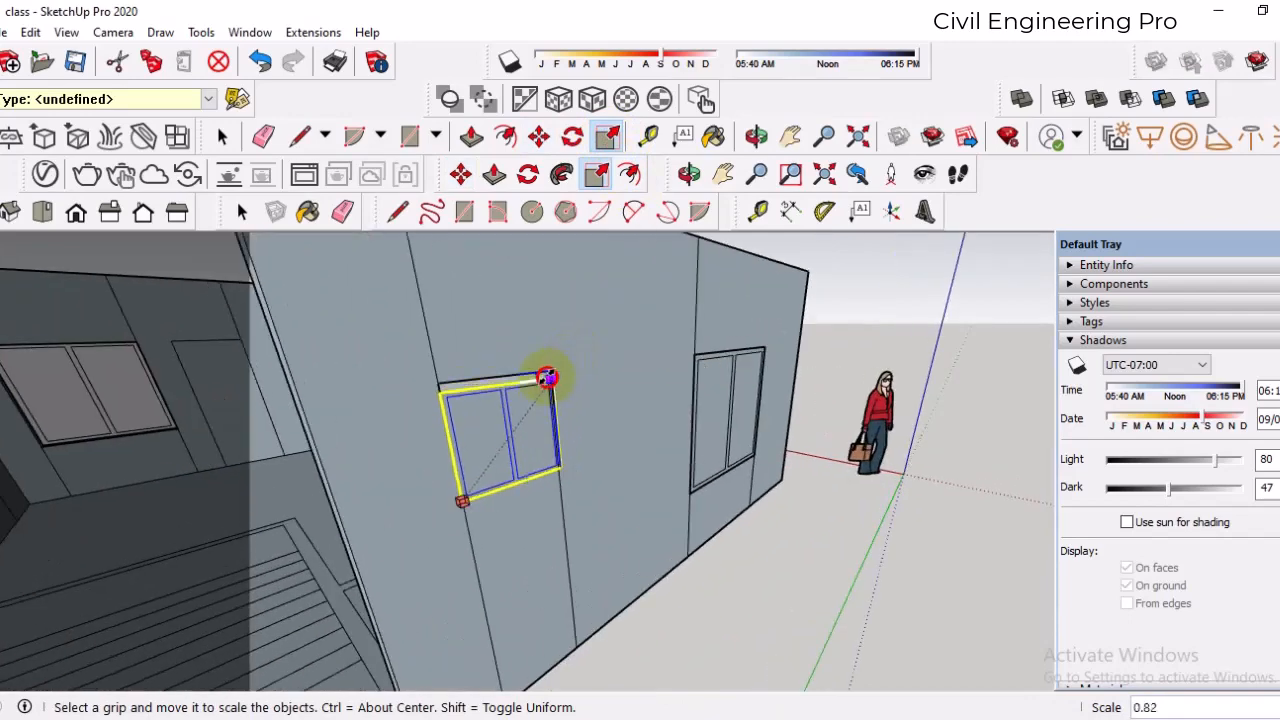
pyautogui.scroll(6, 578, 388)
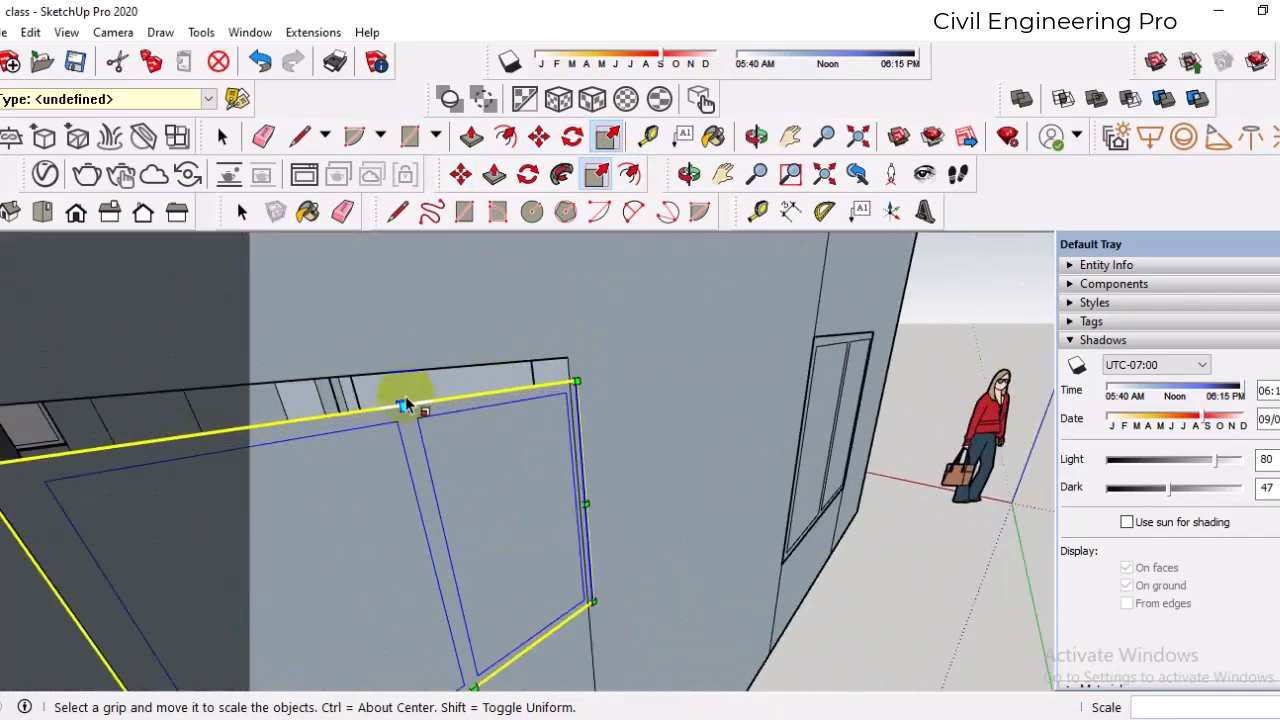
# - Stretch the small window's height to about 1.08 to reach the opening's top edge, and adjust its right side to the opening
pyautogui.click(401, 402)
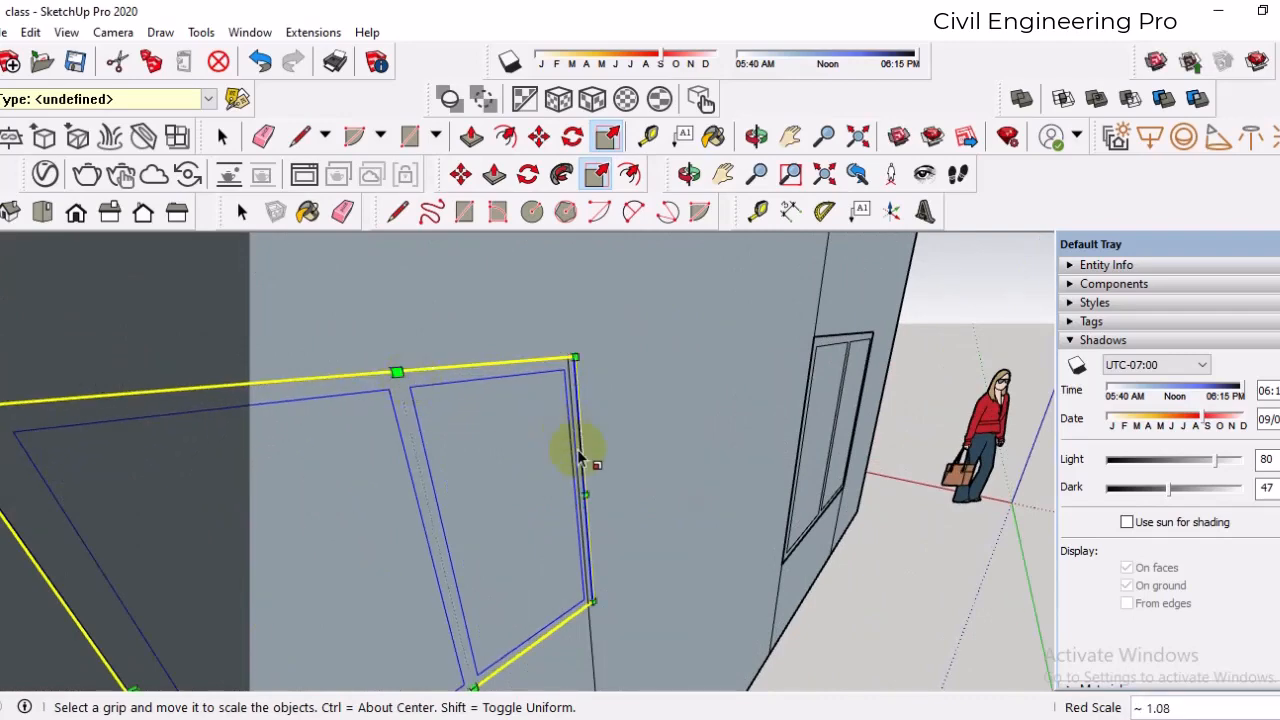
pyautogui.moveTo(584, 493); pyautogui.dragTo(577, 495)
pyautogui.click(577, 495)
pyautogui.scroll(-10, 600, 429)
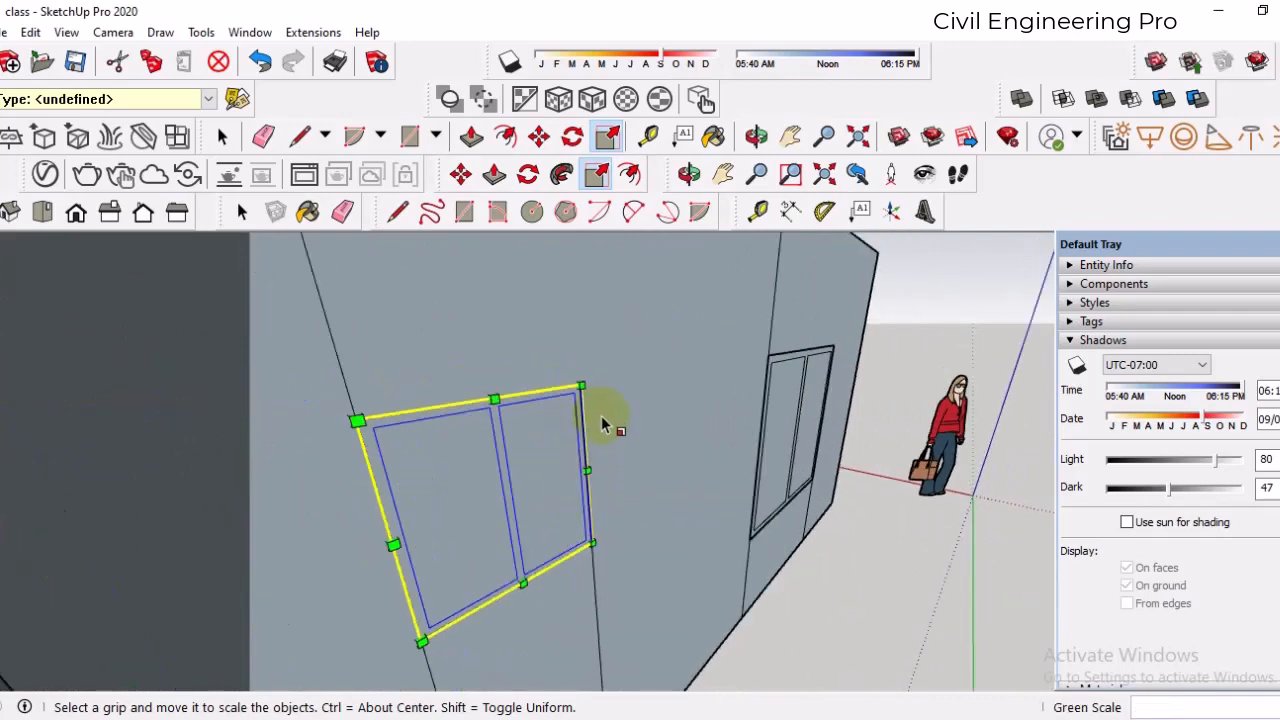
pyautogui.moveTo(760, 440); pyautogui.dragTo(349, 280, button='middle')
pyautogui.click(222, 140)
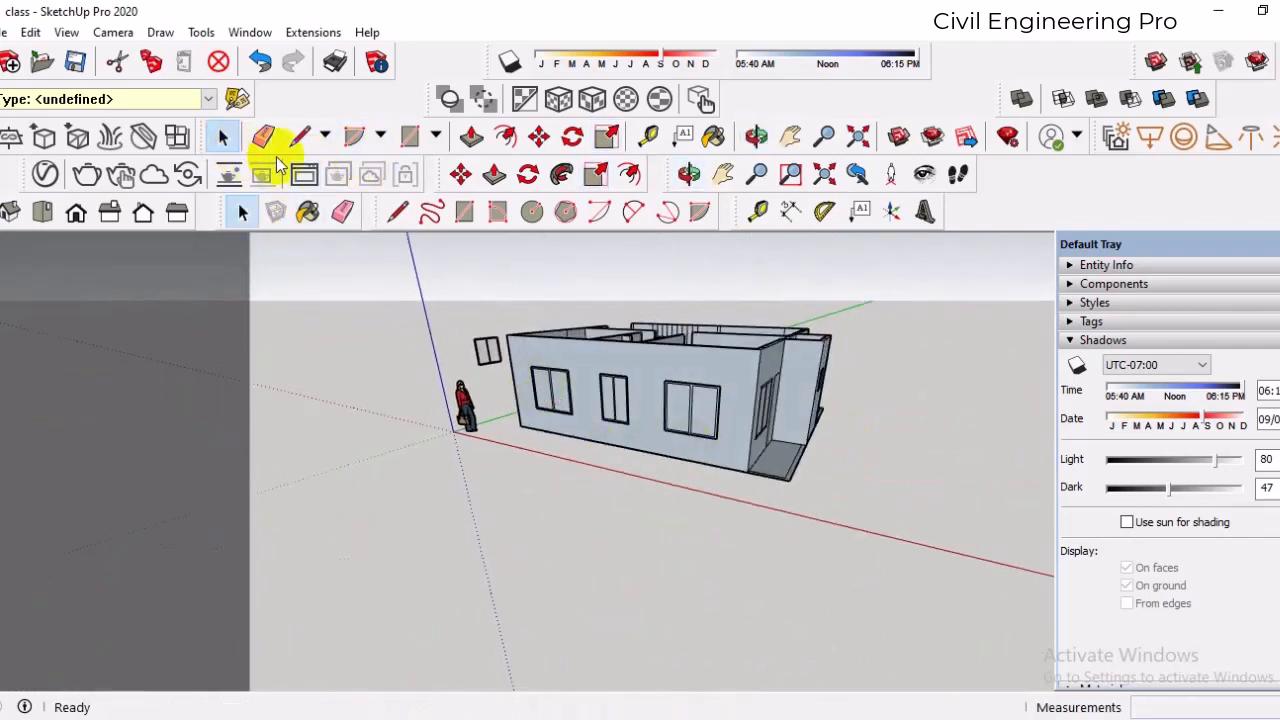
pyautogui.moveTo(777, 391); pyautogui.dragTo(713, 418, button='middle')
pyautogui.scroll(5, 713, 418)
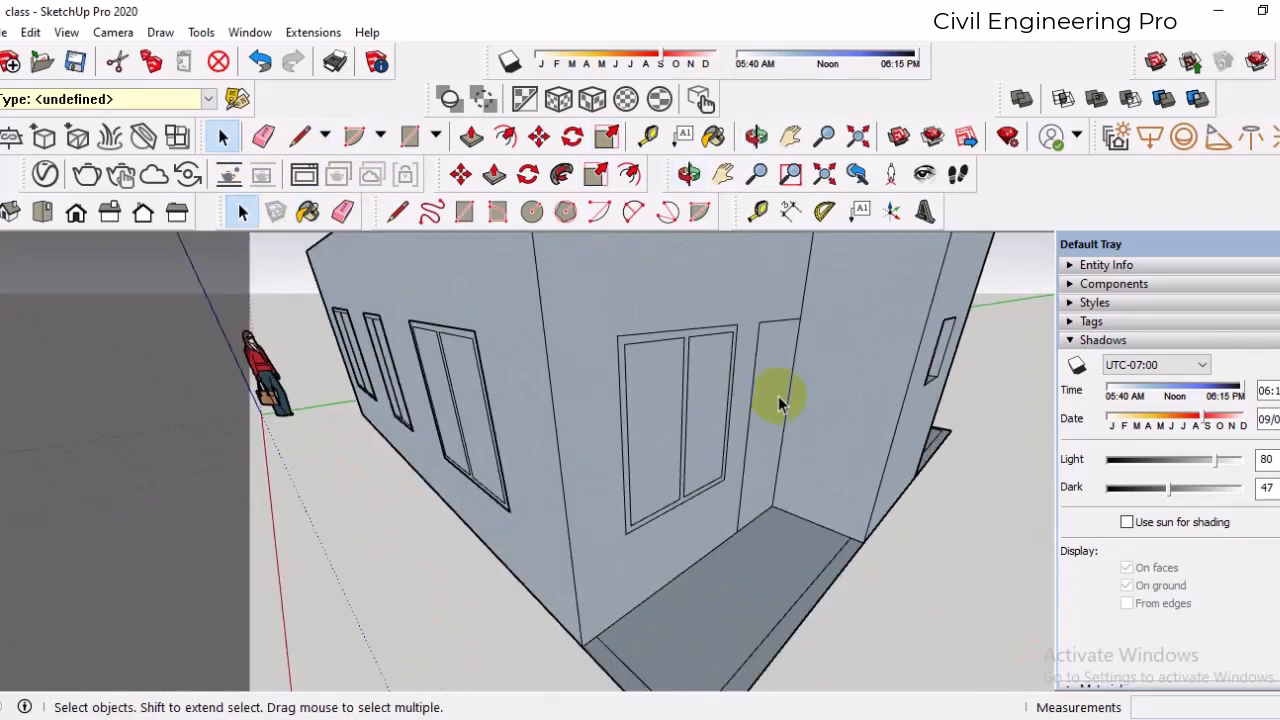
pyautogui.moveTo(777, 394); pyautogui.dragTo(663, 349, button='middle')
pyautogui.scroll(-5, 752, 377)
pyautogui.scroll(2, 838, 407)
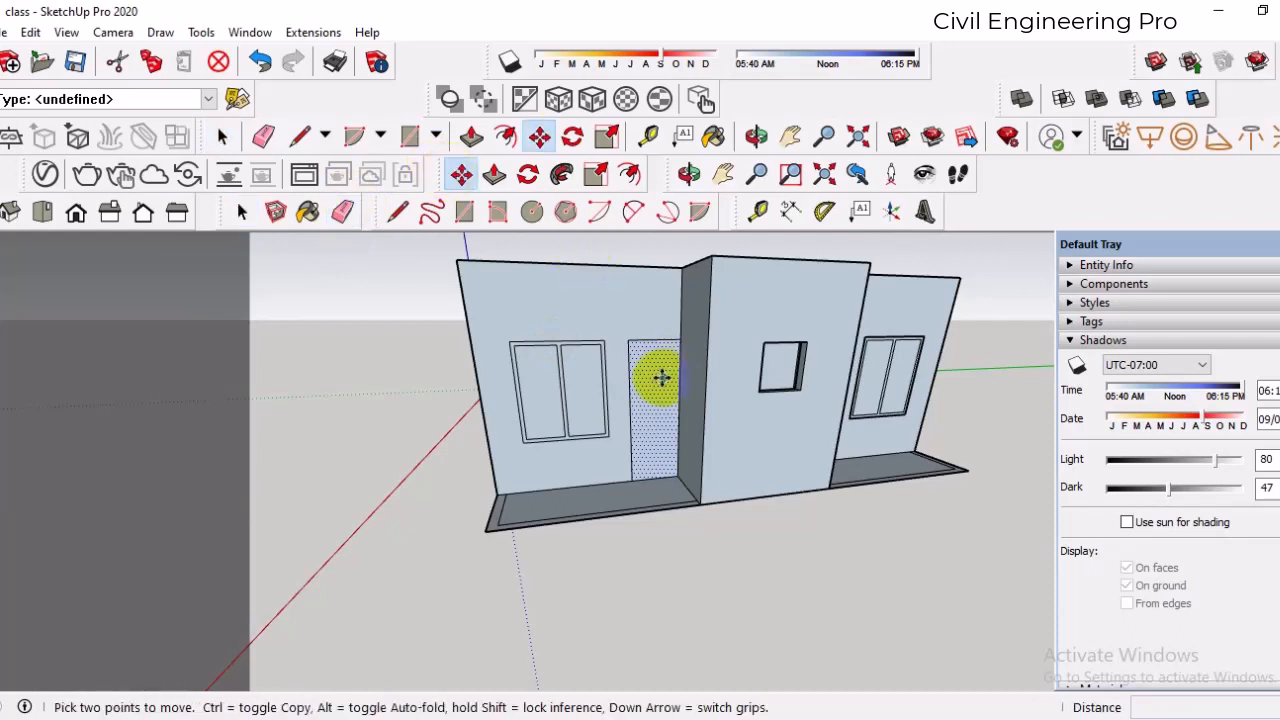
pyautogui.click(660, 380)
pyautogui.press('Escape')
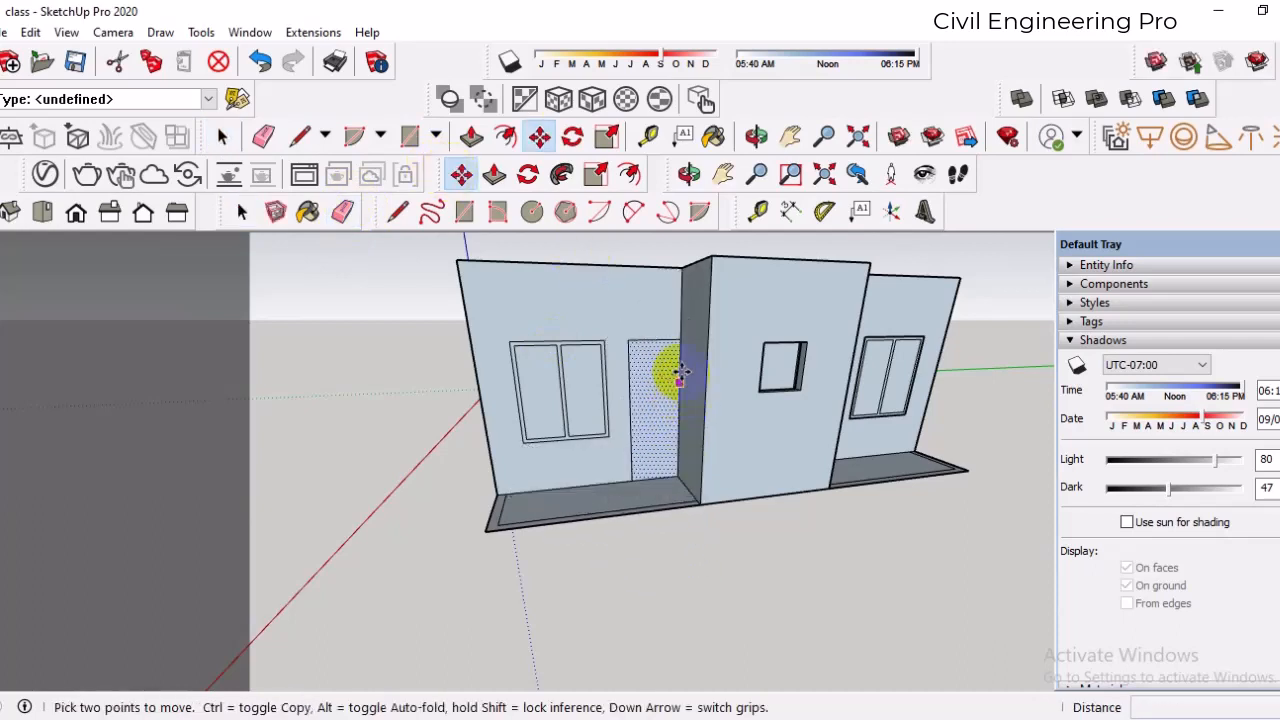
pyautogui.click(540, 137)
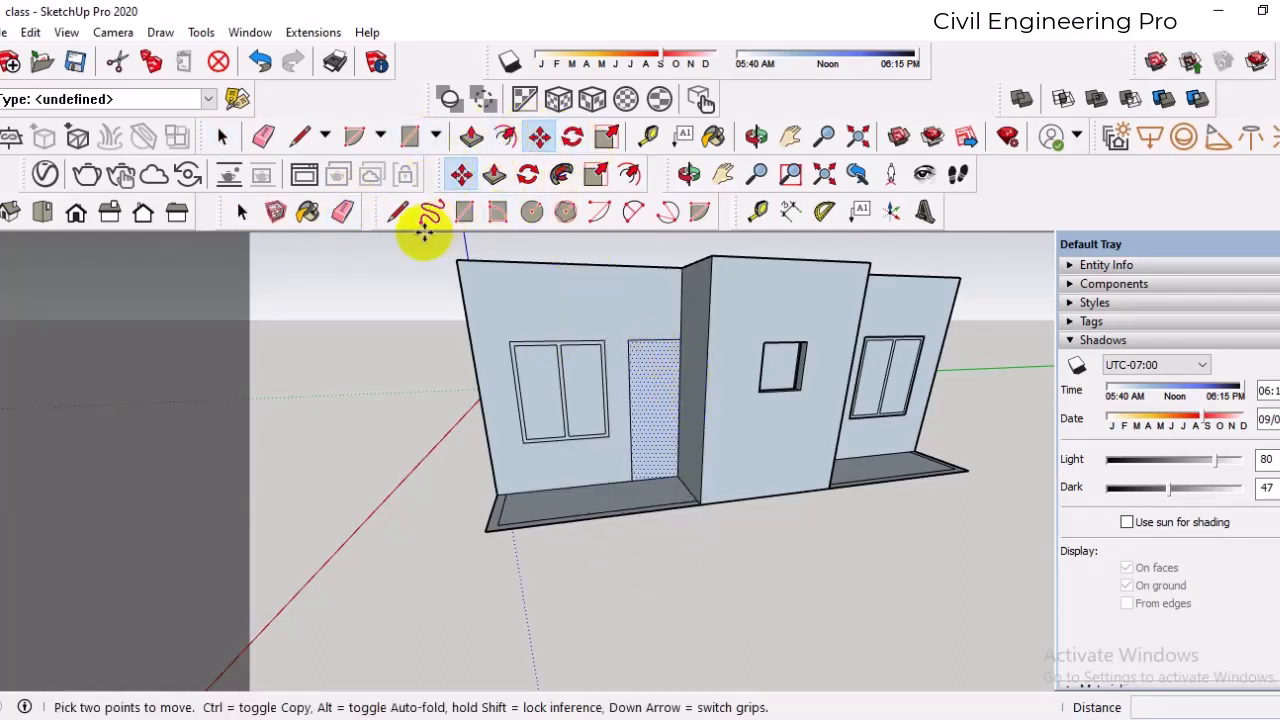
pyautogui.scroll(2, 643, 350)
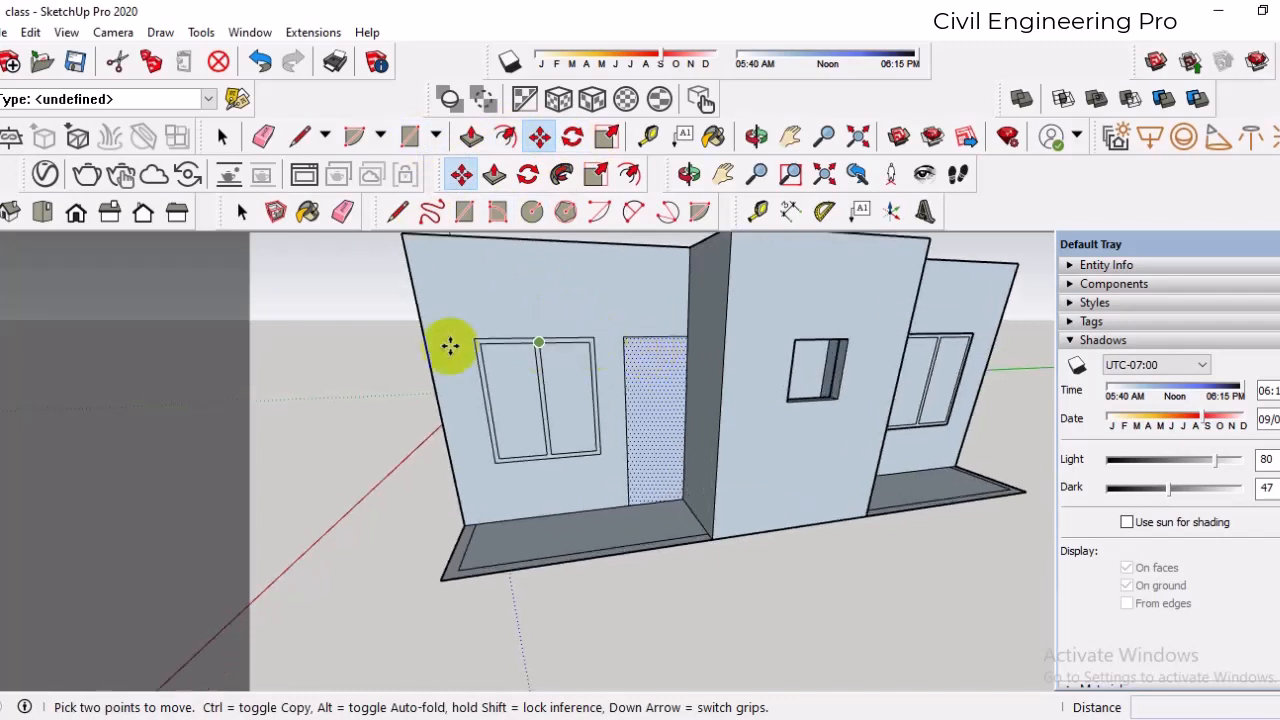
# - Erase the door outline beside the left window of the front wall, and undo the erasure
pyautogui.click(343, 211)
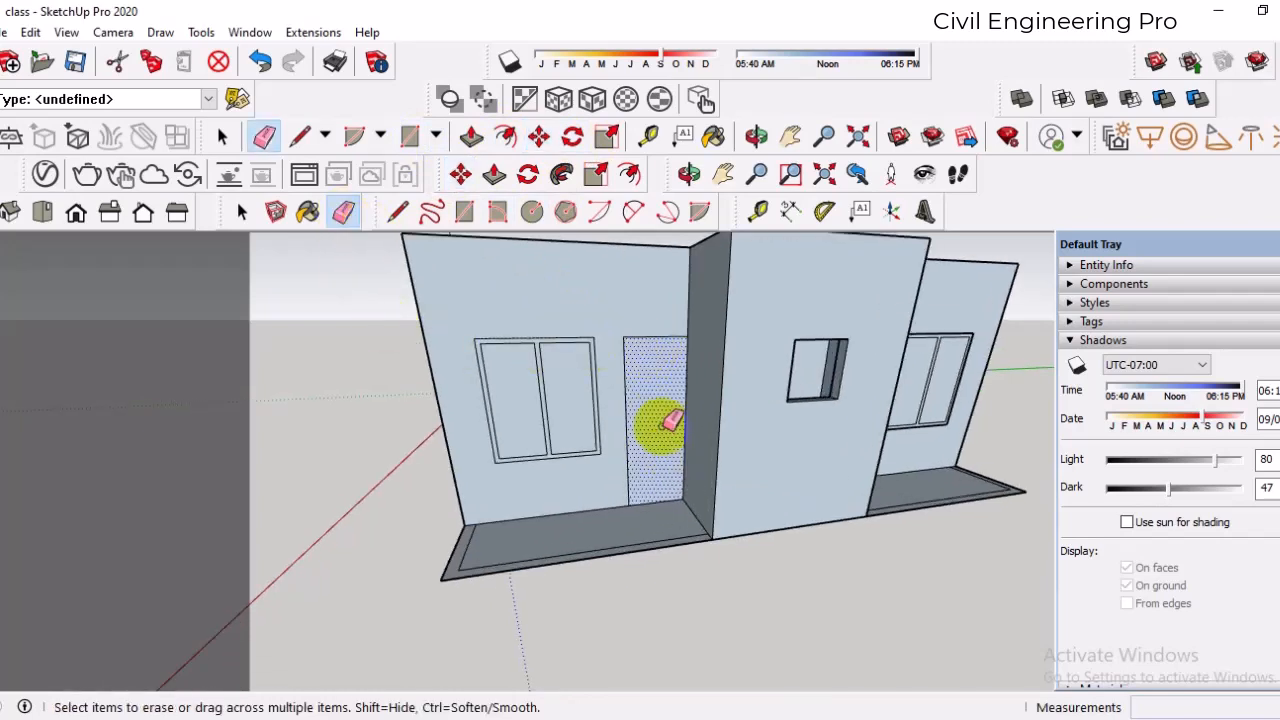
pyautogui.moveTo(640, 488); pyautogui.dragTo(648, 340)
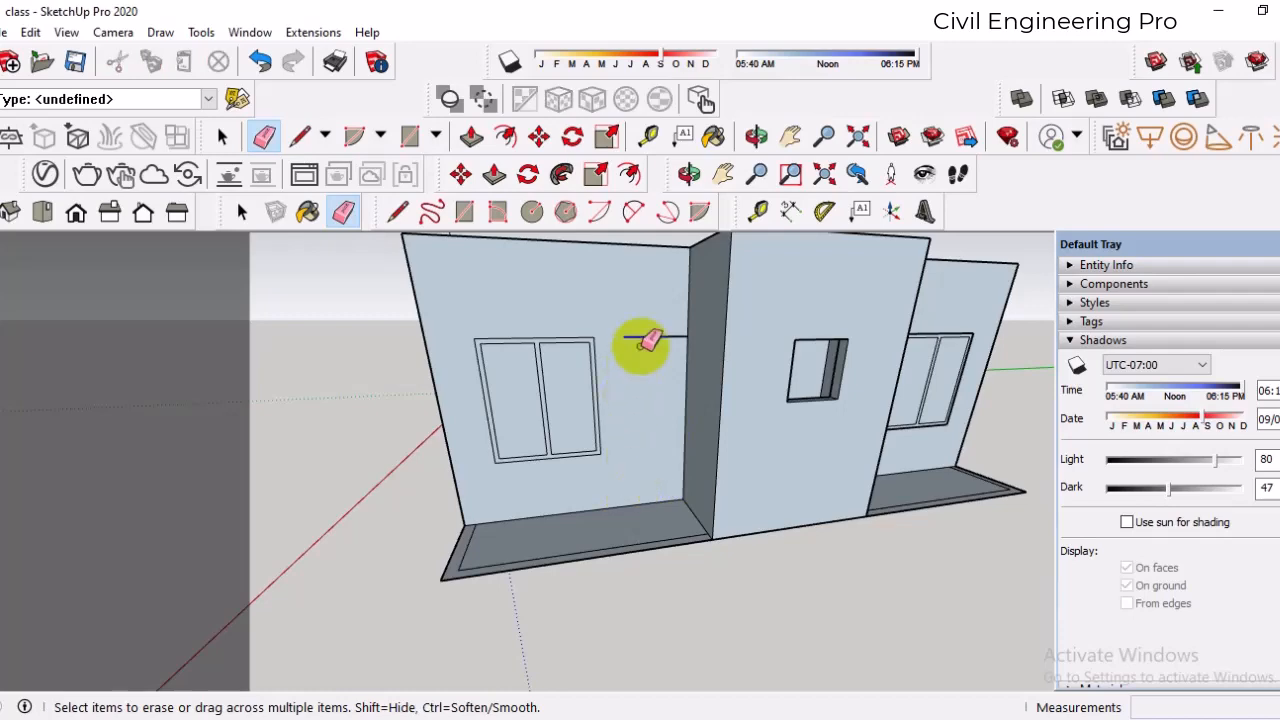
pyautogui.click(650, 338)
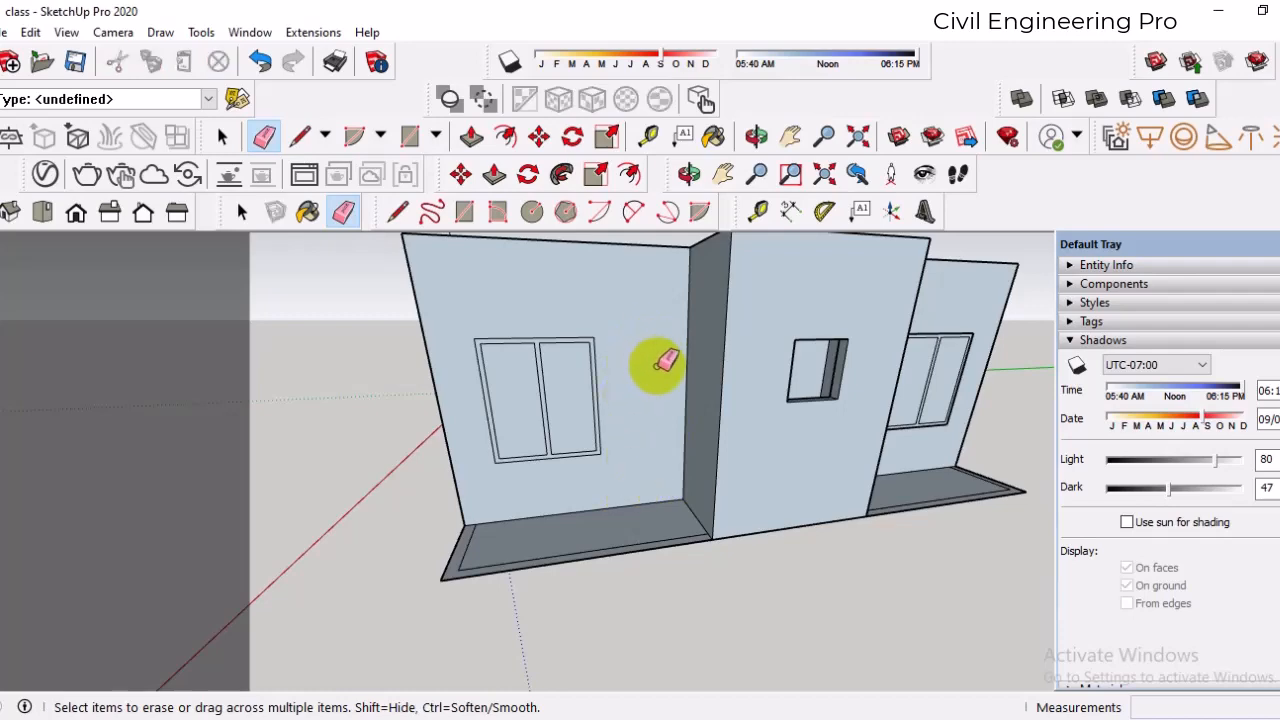
pyautogui.moveTo(665, 363)
pyautogui.mouseDown(button='middle')
pyautogui.moveTo(694, 414)
pyautogui.moveTo(826, 529)
pyautogui.moveTo(1094, 560)
pyautogui.moveTo(1065, 535)
pyautogui.moveTo(723, 406)
pyautogui.moveTo(646, 471)
pyautogui.mouseUp(button='middle')
pyautogui.scroll(4, 686, 371)
pyautogui.scroll(-3, 685, 385)
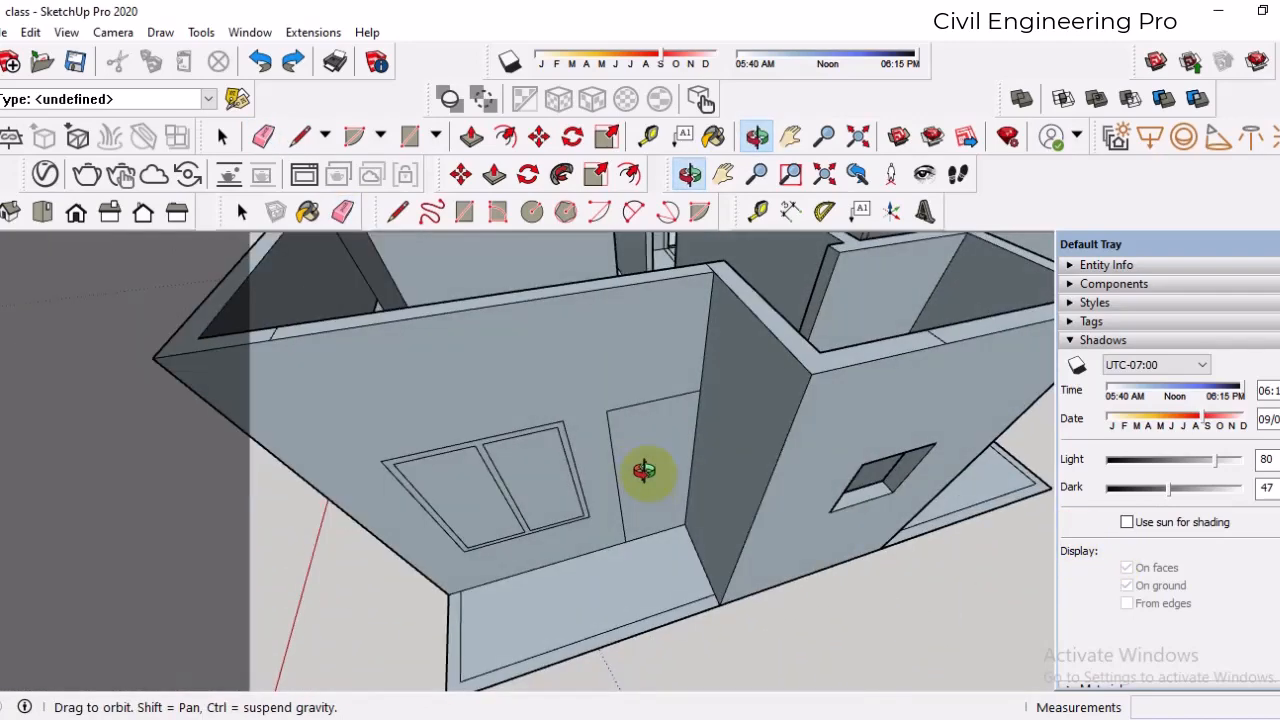
# - Push the door face beside the left front window inward through the wall to open the doorway
pyautogui.press('e')
pyautogui.scroll(3, 665, 452)
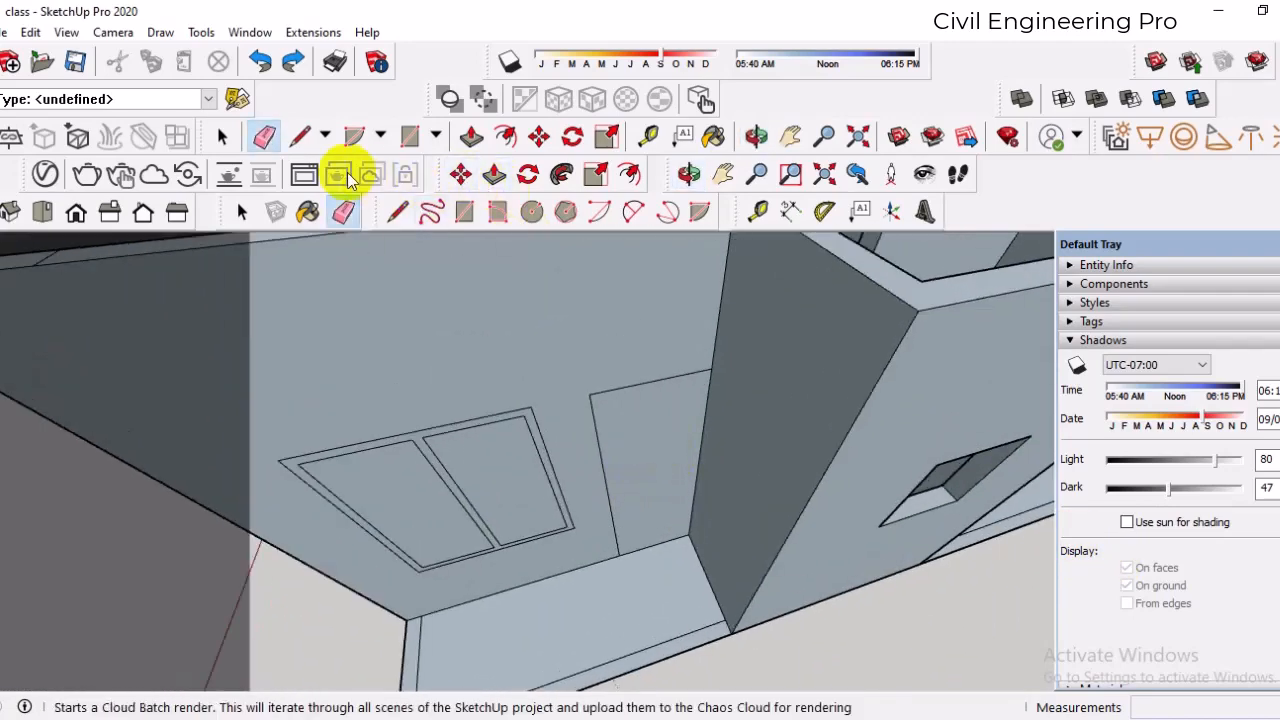
pyautogui.click(494, 173)
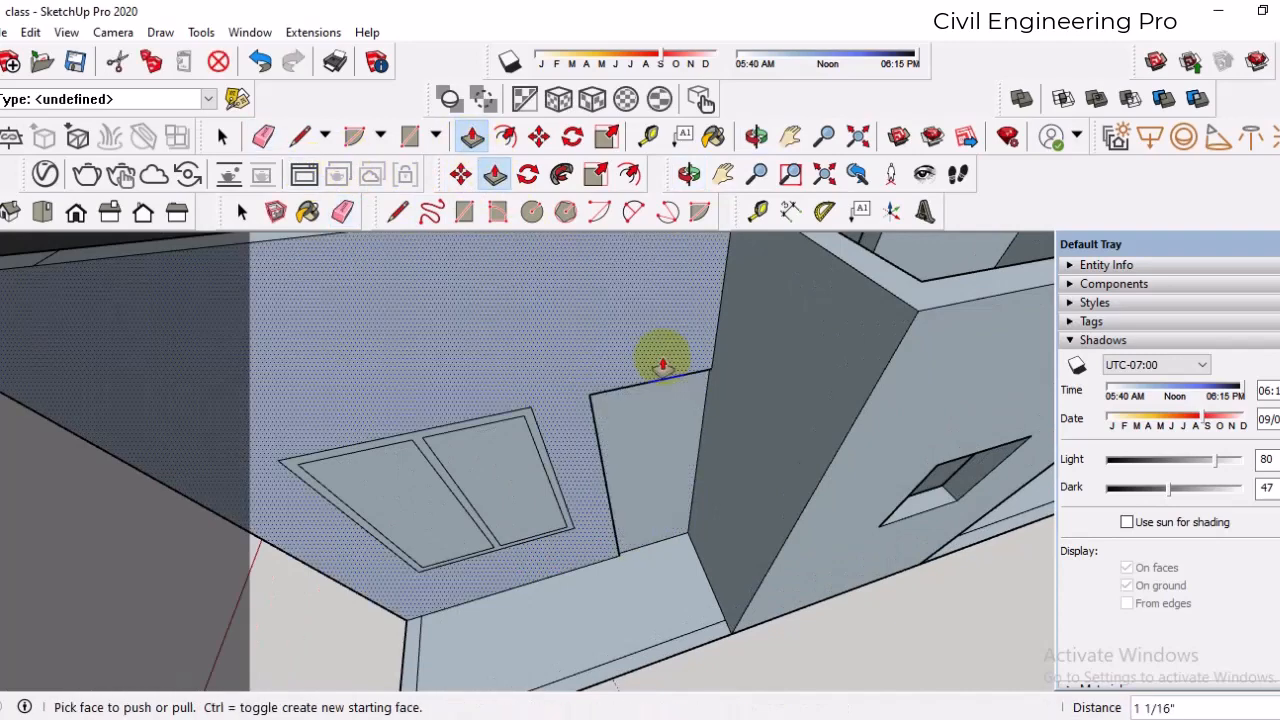
pyautogui.moveTo(661, 354); pyautogui.dragTo(654, 541, button='middle')
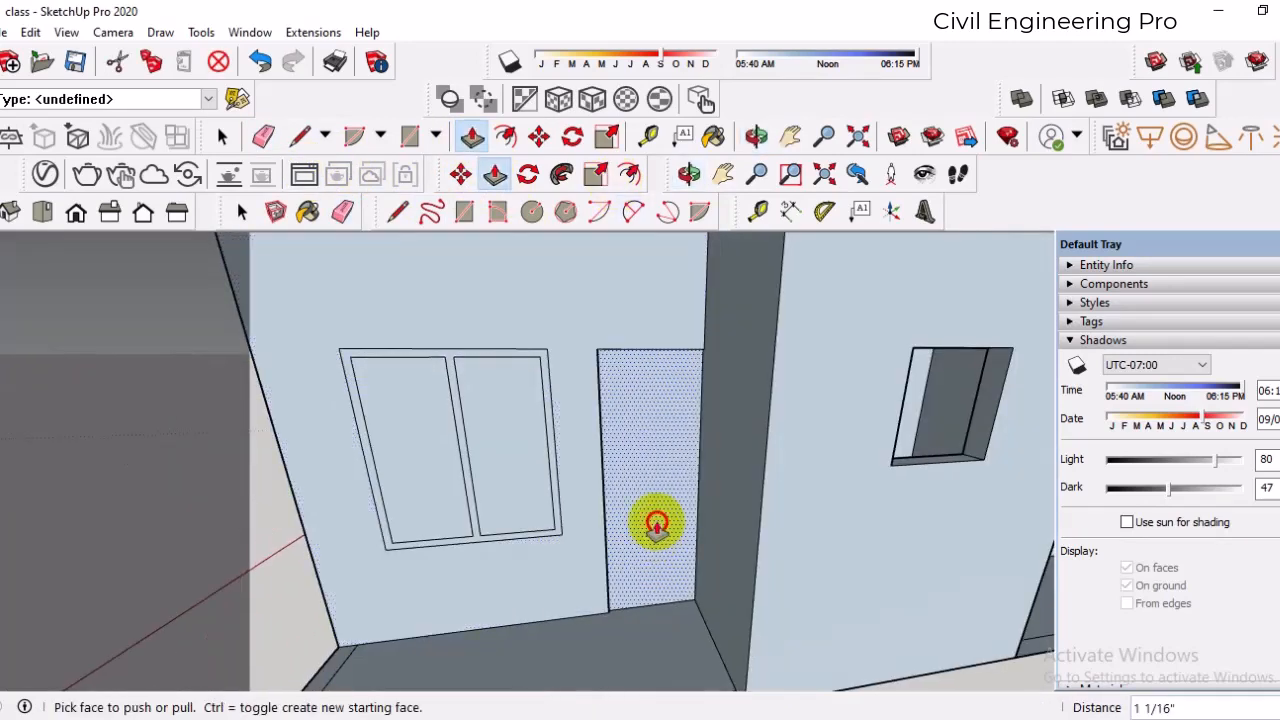
pyautogui.click(656, 524)
pyautogui.scroll(-3, 655, 525)
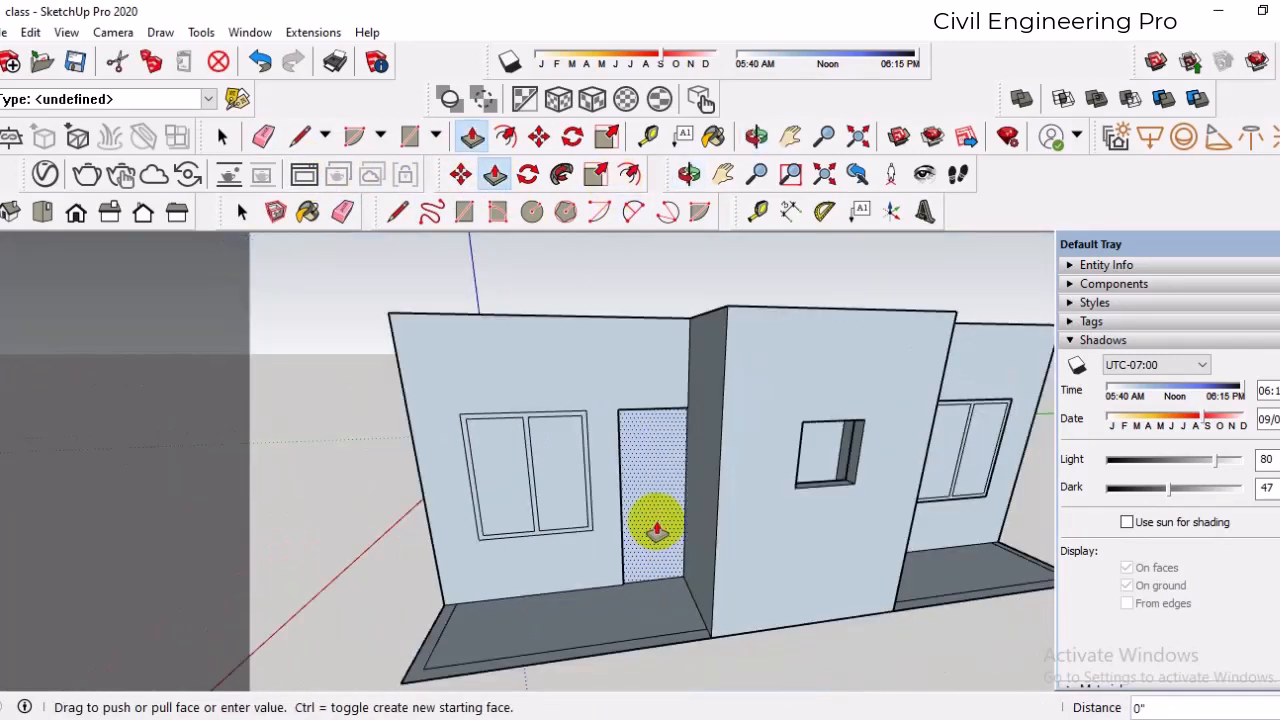
pyautogui.click(650, 470)
pyautogui.moveTo(729, 508); pyautogui.dragTo(766, 523, button='middle')
# - Try to push the door face beside the right front window through the wall
pyautogui.click(766, 523)
pyautogui.click(786, 446)
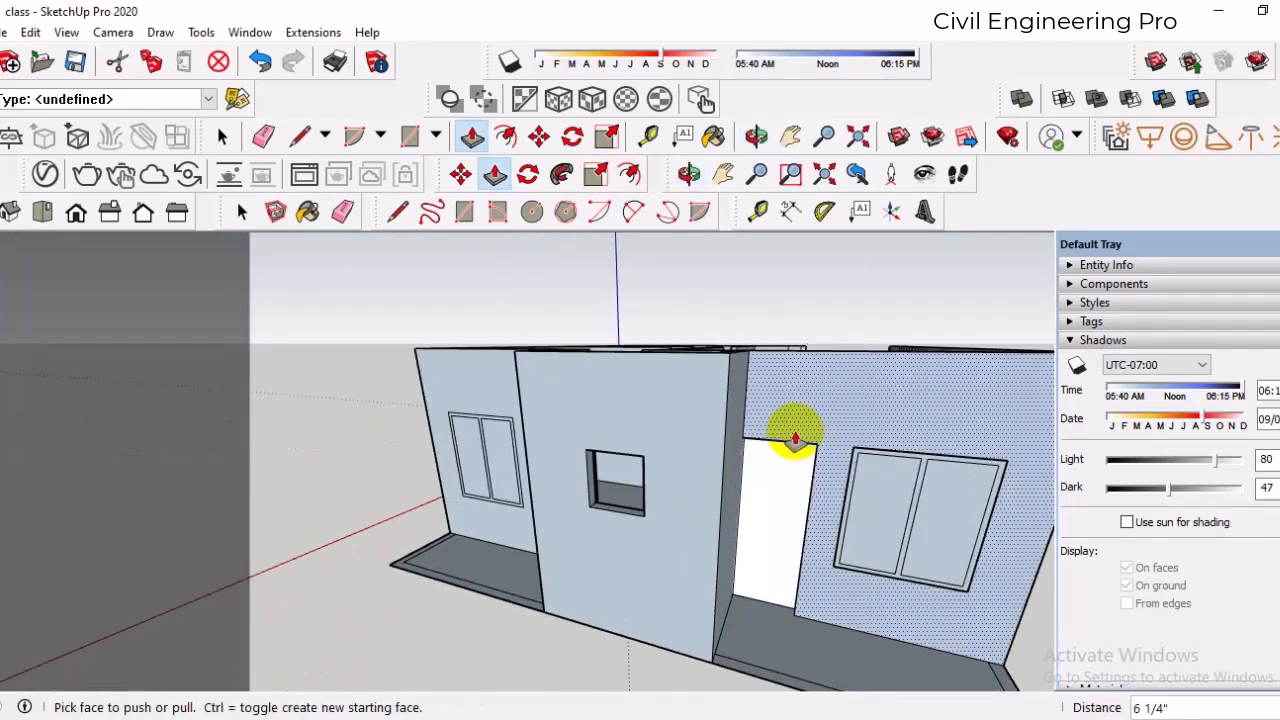
pyautogui.click(795, 440)
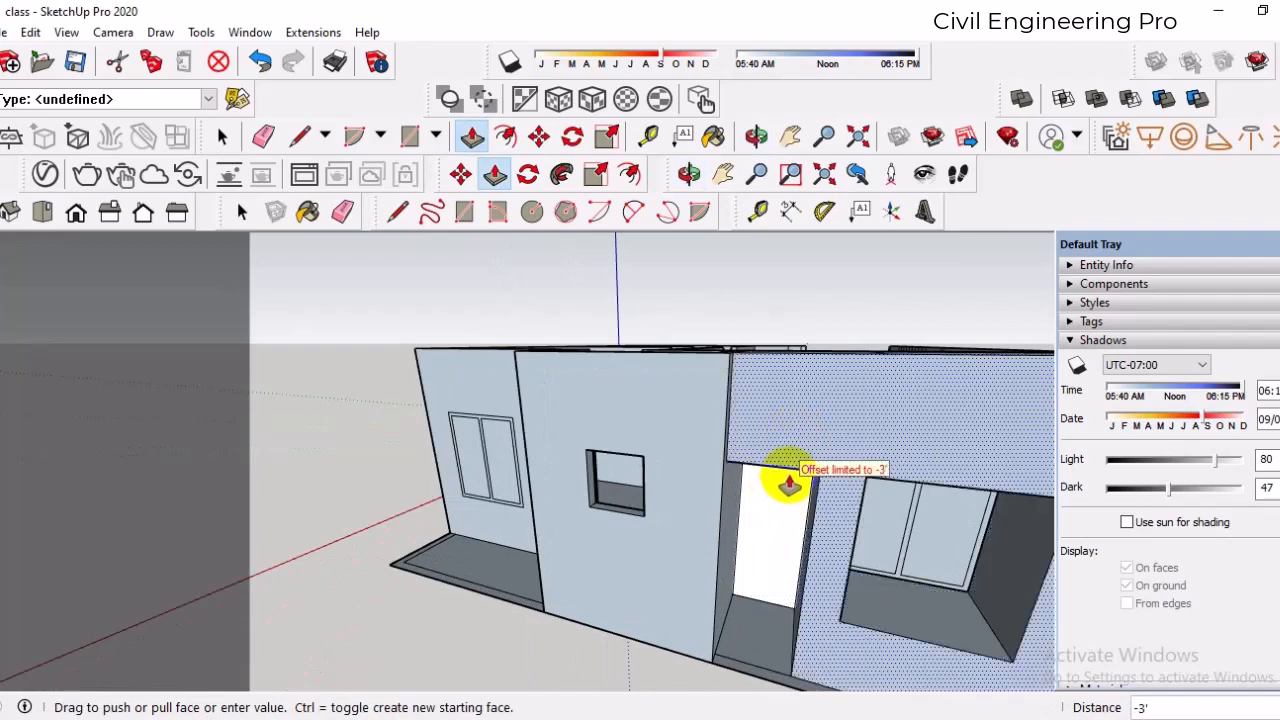
pyautogui.press('Escape')
pyautogui.click(775, 488)
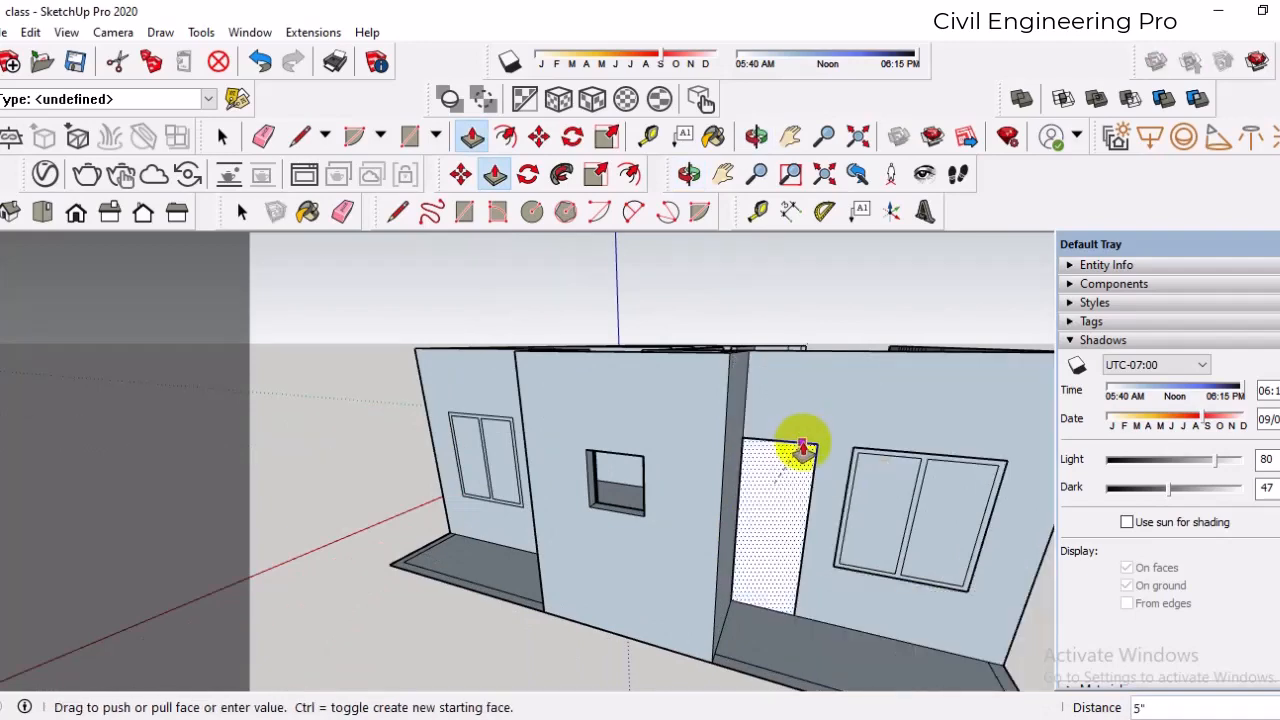
pyautogui.click(806, 437)
pyautogui.moveTo(809, 434); pyautogui.dragTo(786, 509, button='middle')
pyautogui.scroll(3, 791, 513)
pyautogui.click(791, 513)
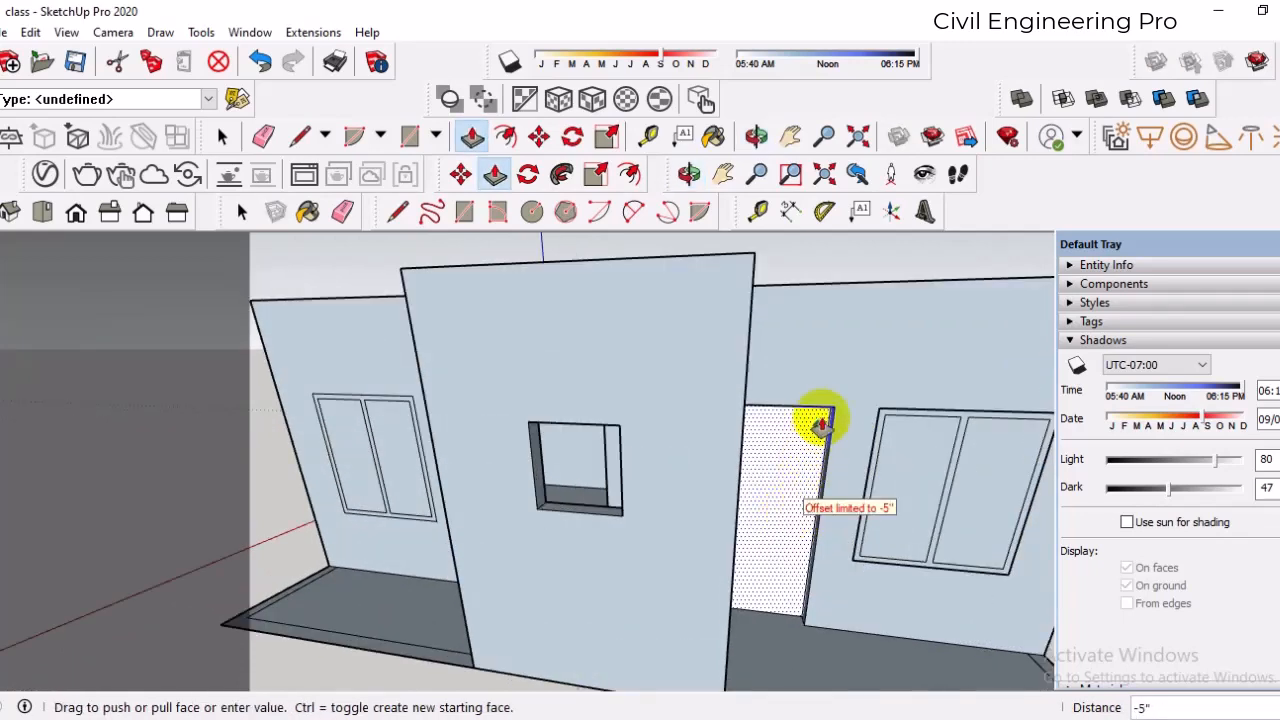
pyautogui.click(791, 290)
pyautogui.scroll(-6, 766, 523)
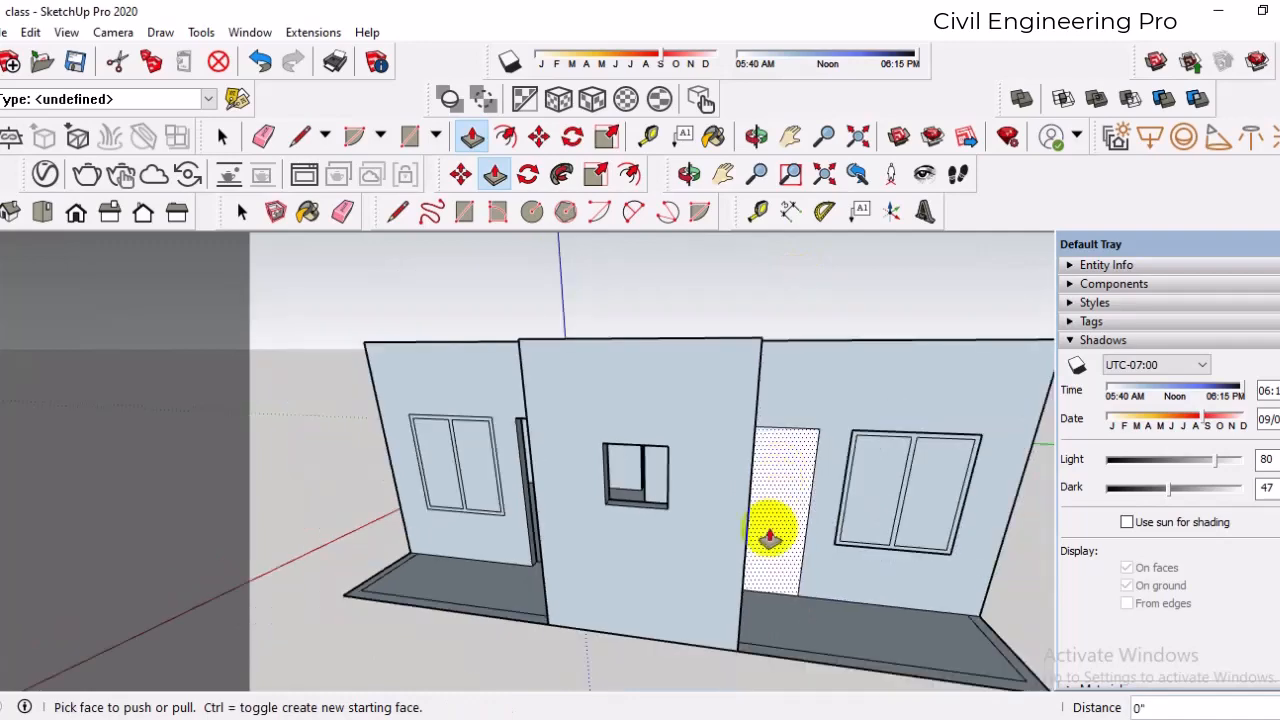
pyautogui.moveTo(766, 557); pyautogui.dragTo(685, 573, button='middle')
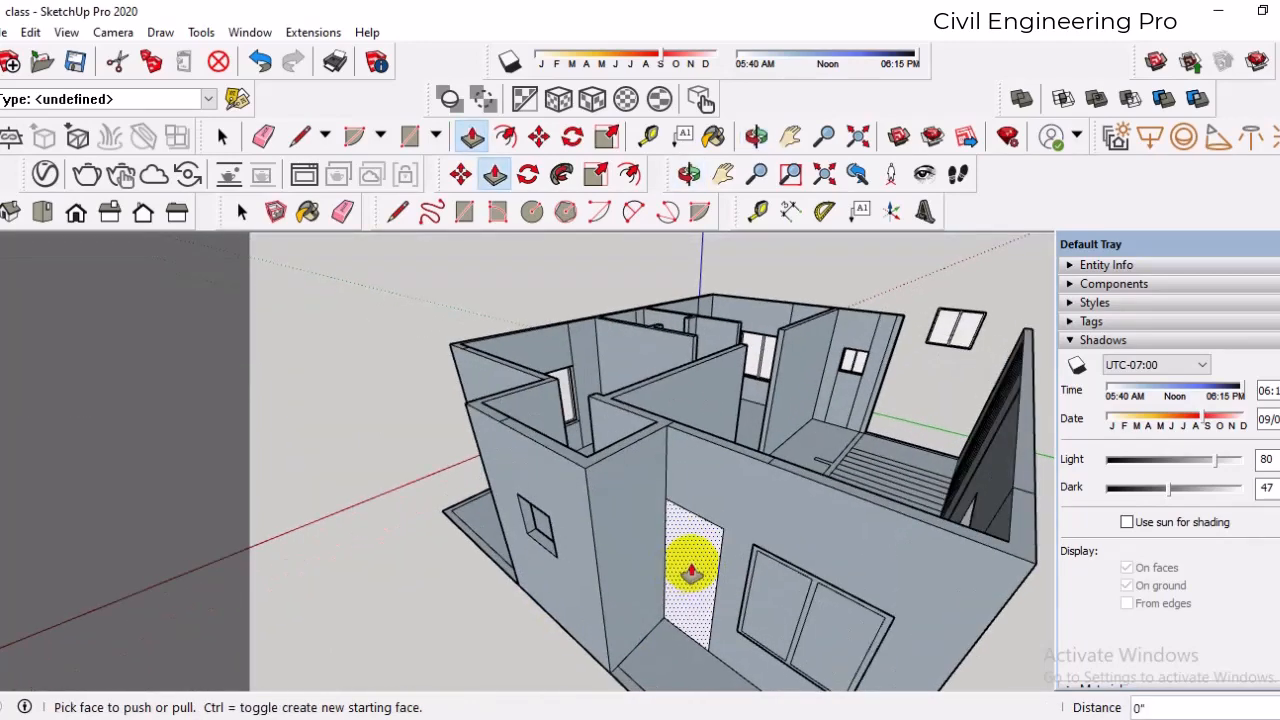
# - Try to push the right front door face 5" inward to the wall's inner edge
pyautogui.click(690, 572)
pyautogui.scroll(3, 737, 440)
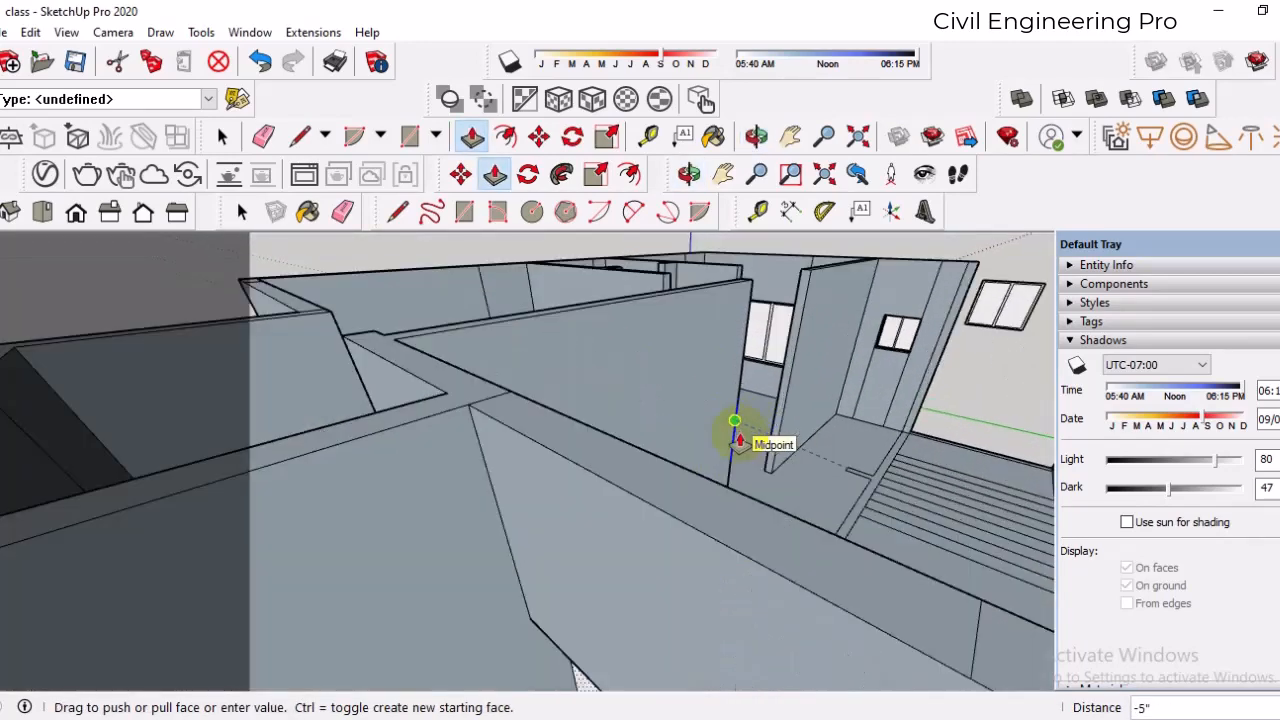
pyautogui.scroll(-6, 721, 495)
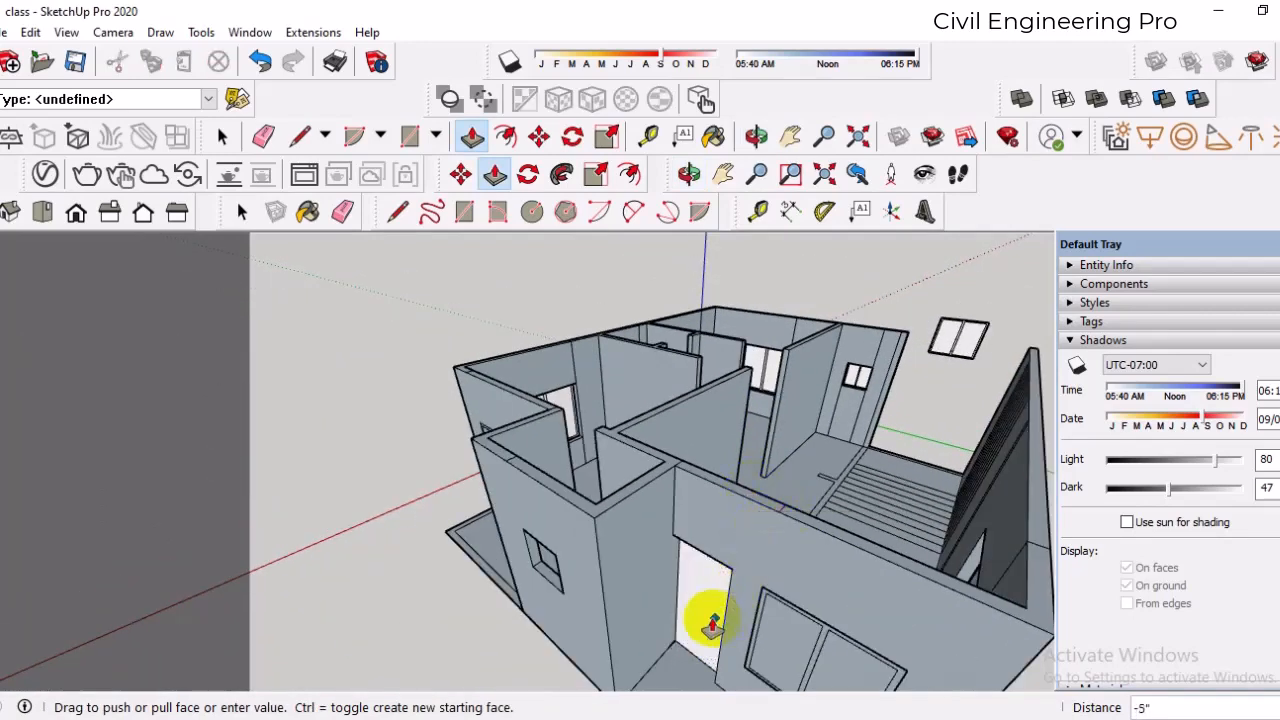
pyautogui.click(787, 510)
pyautogui.click(700, 620)
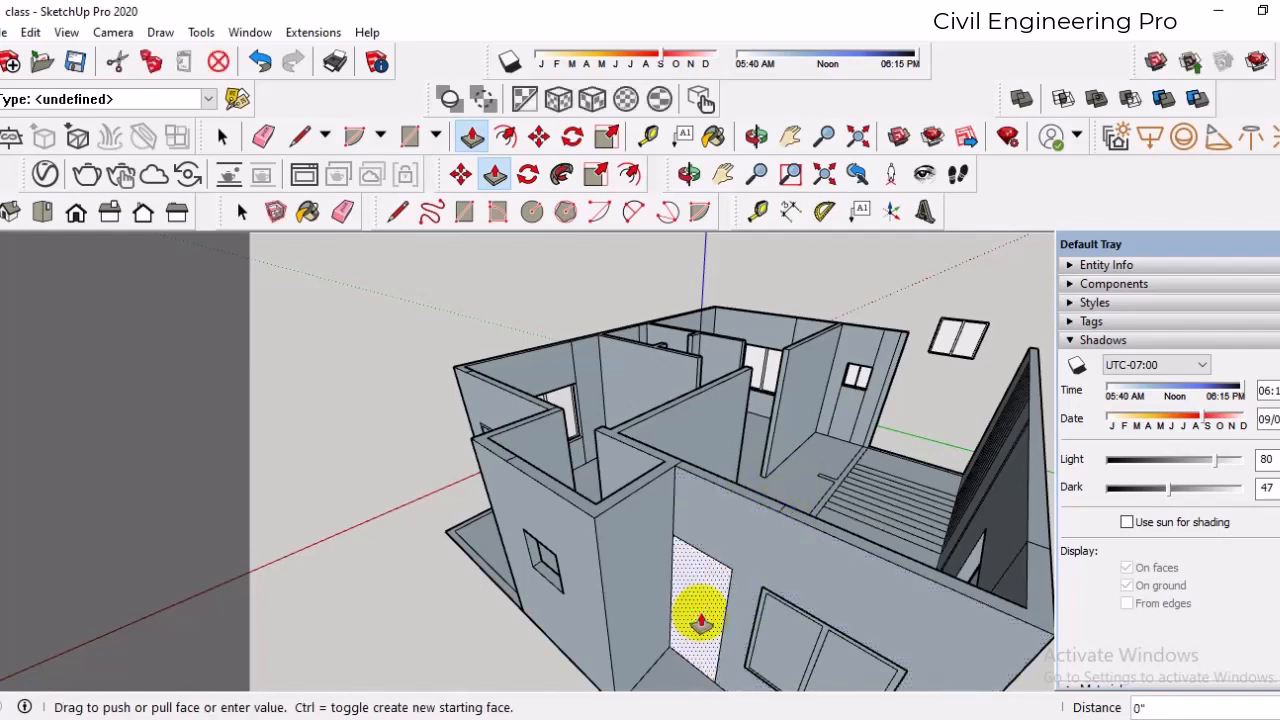
pyautogui.click(706, 620)
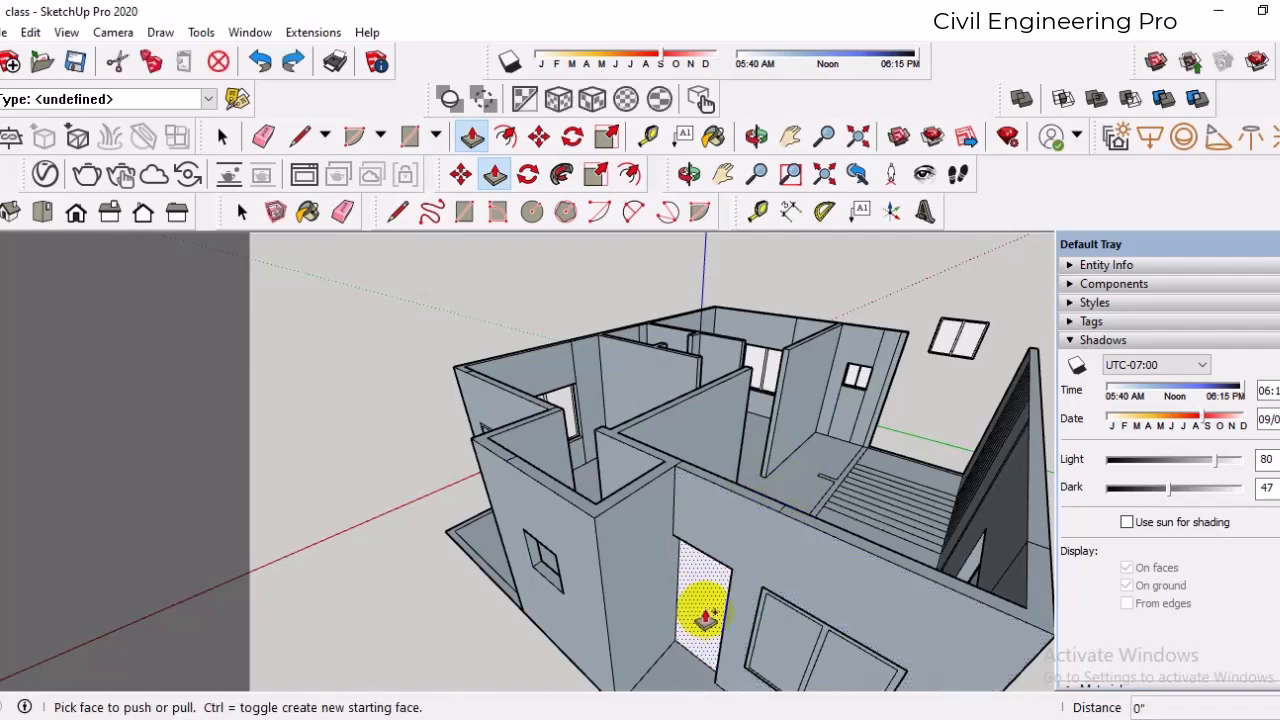
# - Push the right front door face inward in two stages, 2 1/4" and 2 3/4", to open the doorway
pyautogui.click(700, 610)
pyautogui.click(752, 488)
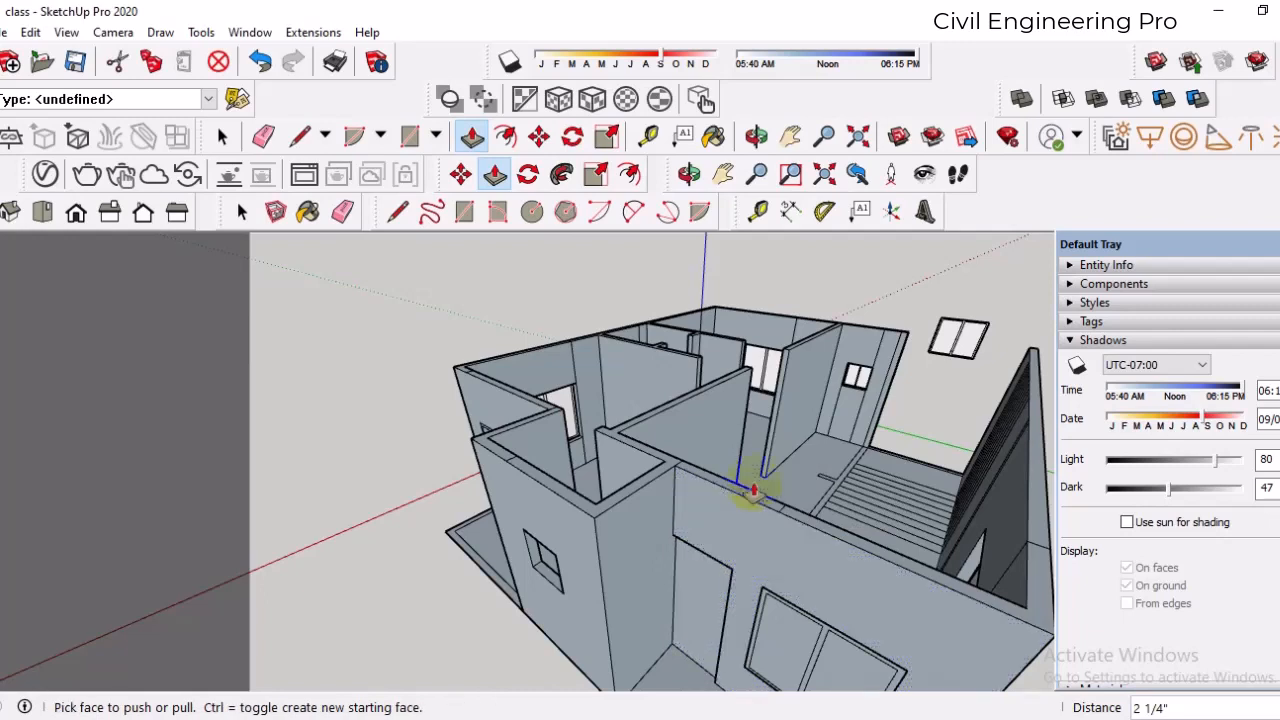
pyautogui.click(698, 585)
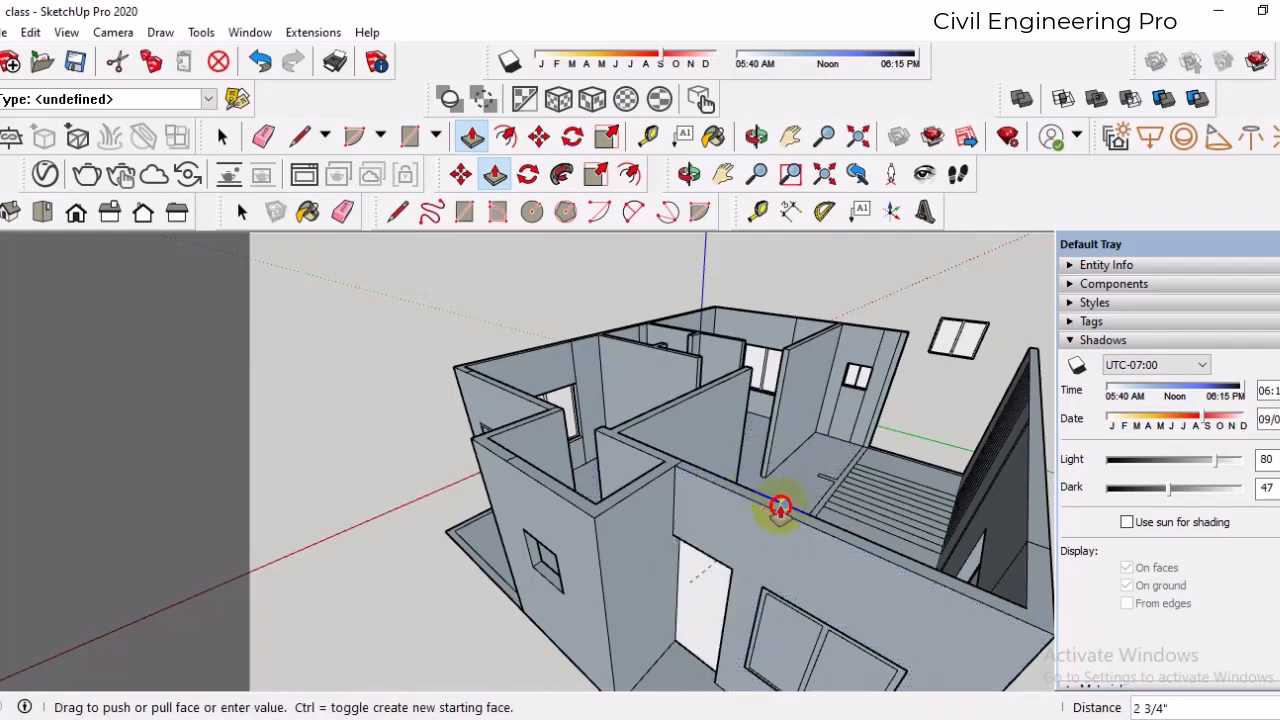
pyautogui.click(785, 505)
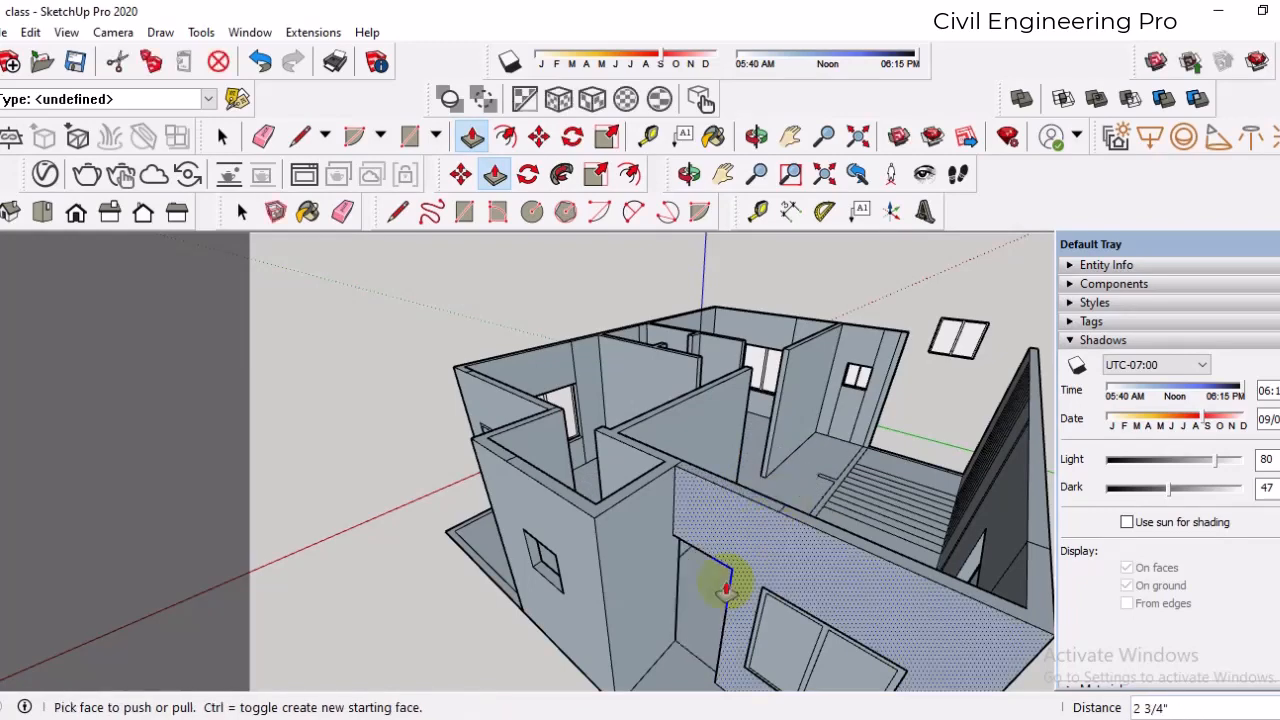
pyautogui.moveTo(714, 506); pyautogui.dragTo(808, 486, button='middle')
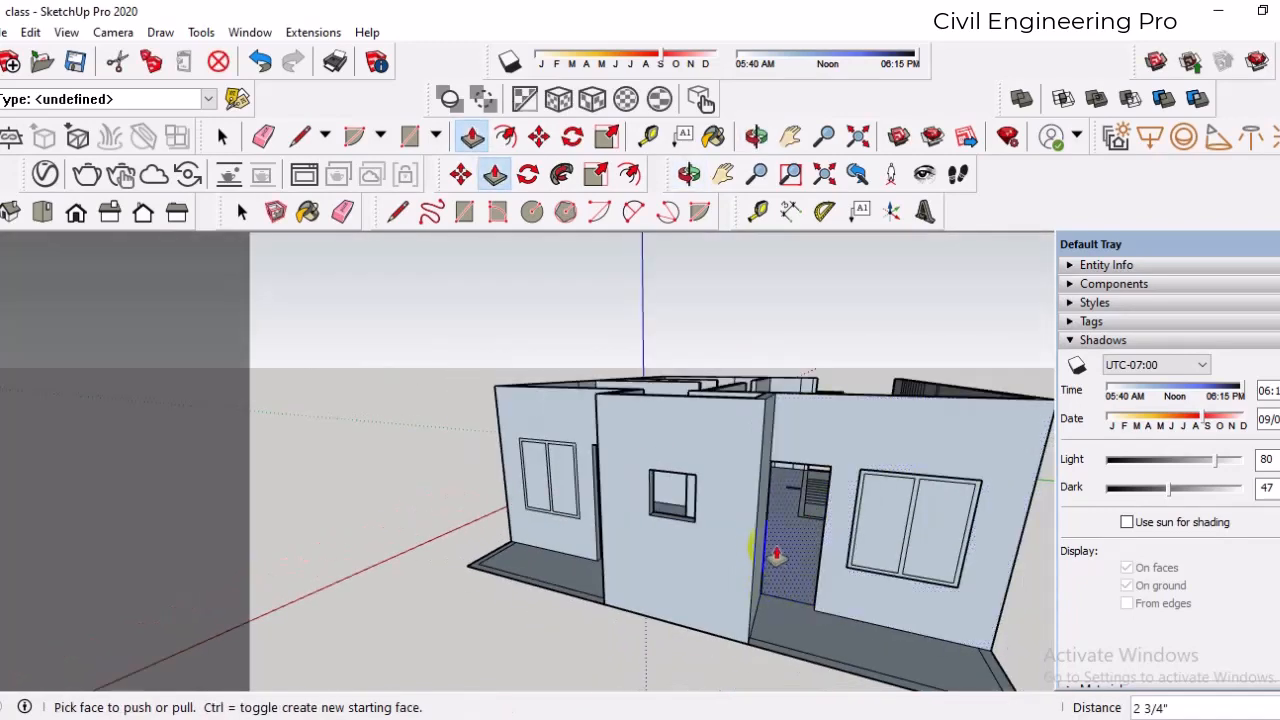
pyautogui.scroll(3, 776, 553)
pyautogui.scroll(-5, 803, 622)
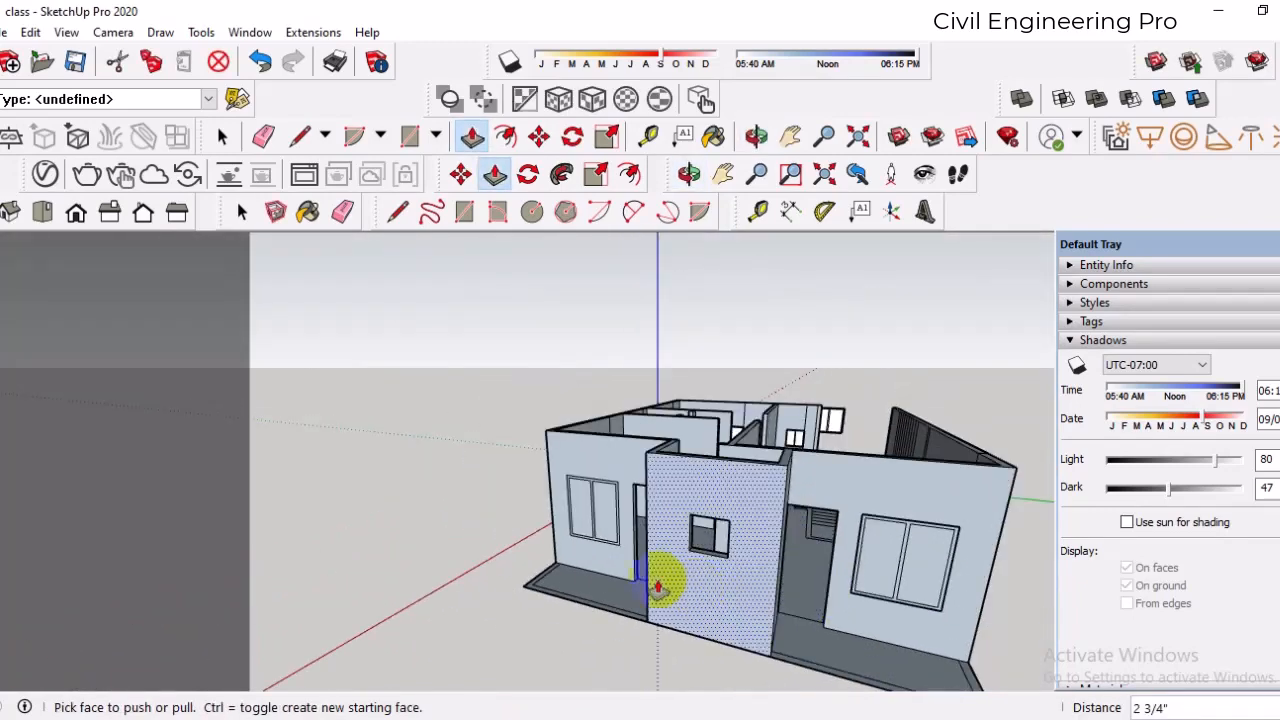
# - Copy the left doorway's top and side edges by their upper left corner about 23' 11" away, onto open ground in front of the house
pyautogui.moveTo(657, 588); pyautogui.dragTo(800, 592, button='middle')
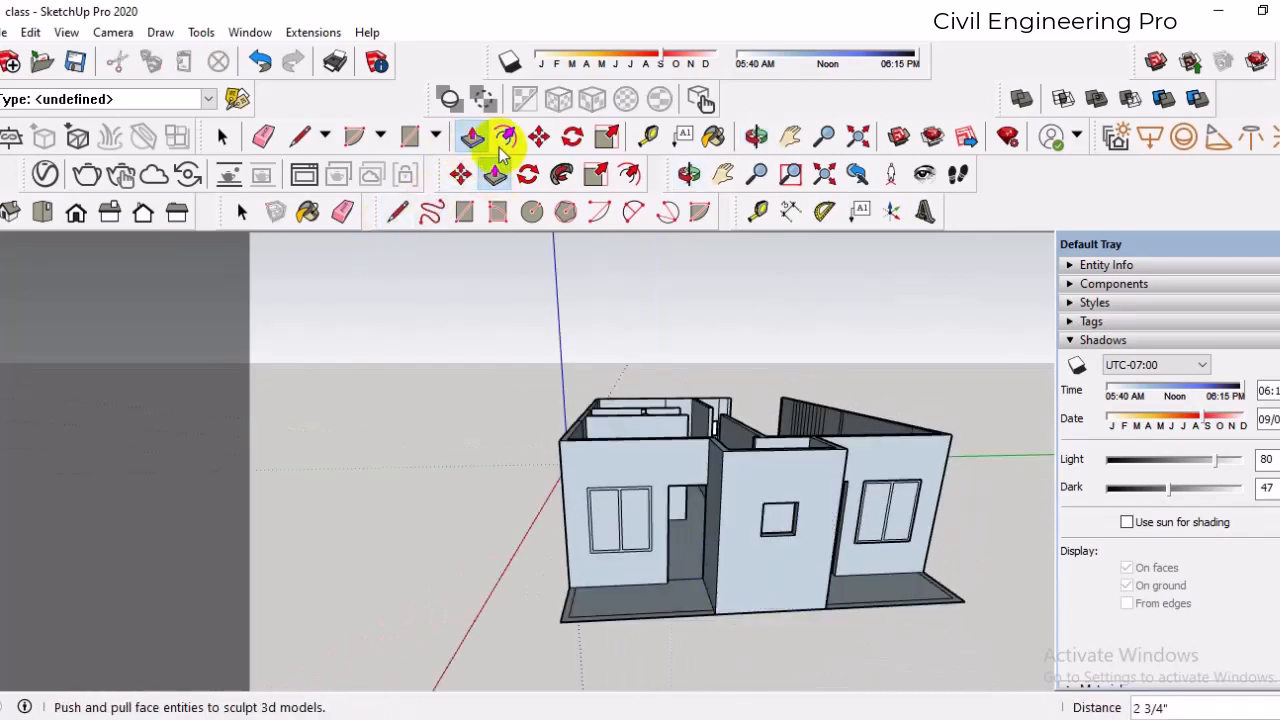
pyautogui.click(539, 136)
pyautogui.scroll(2, 646, 463)
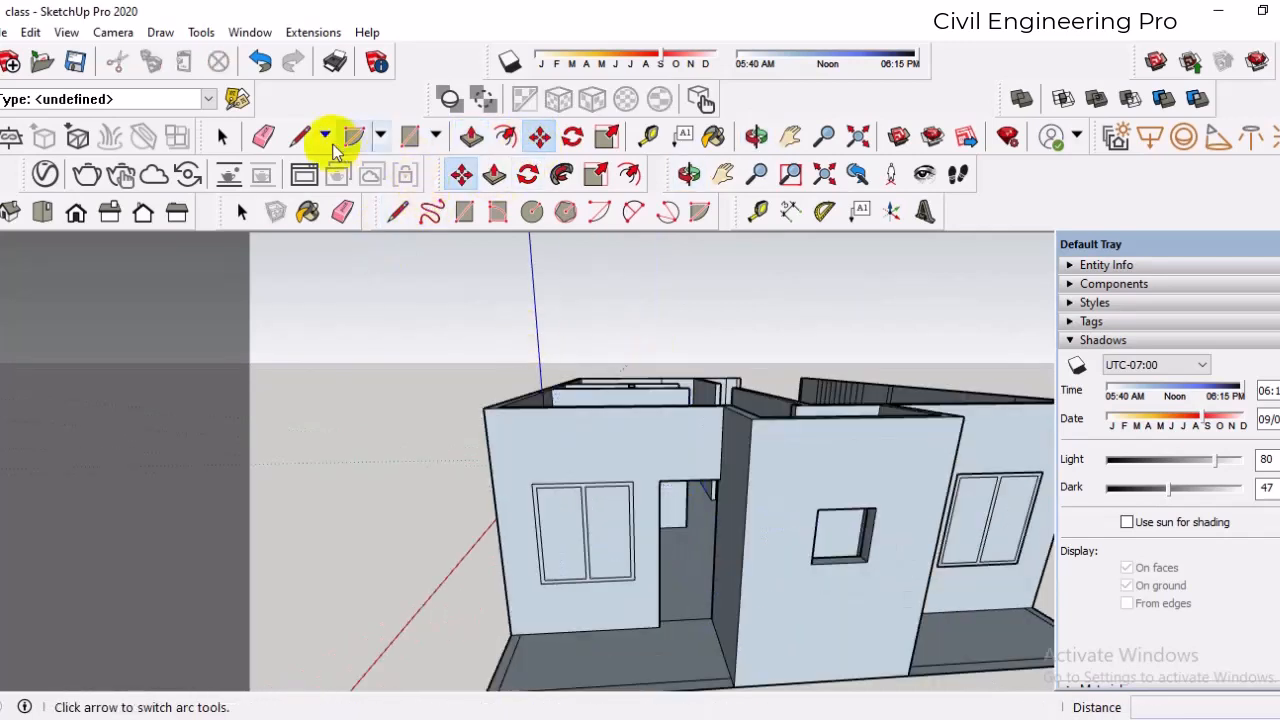
pyautogui.click(221, 137)
pyautogui.scroll(3, 745, 490)
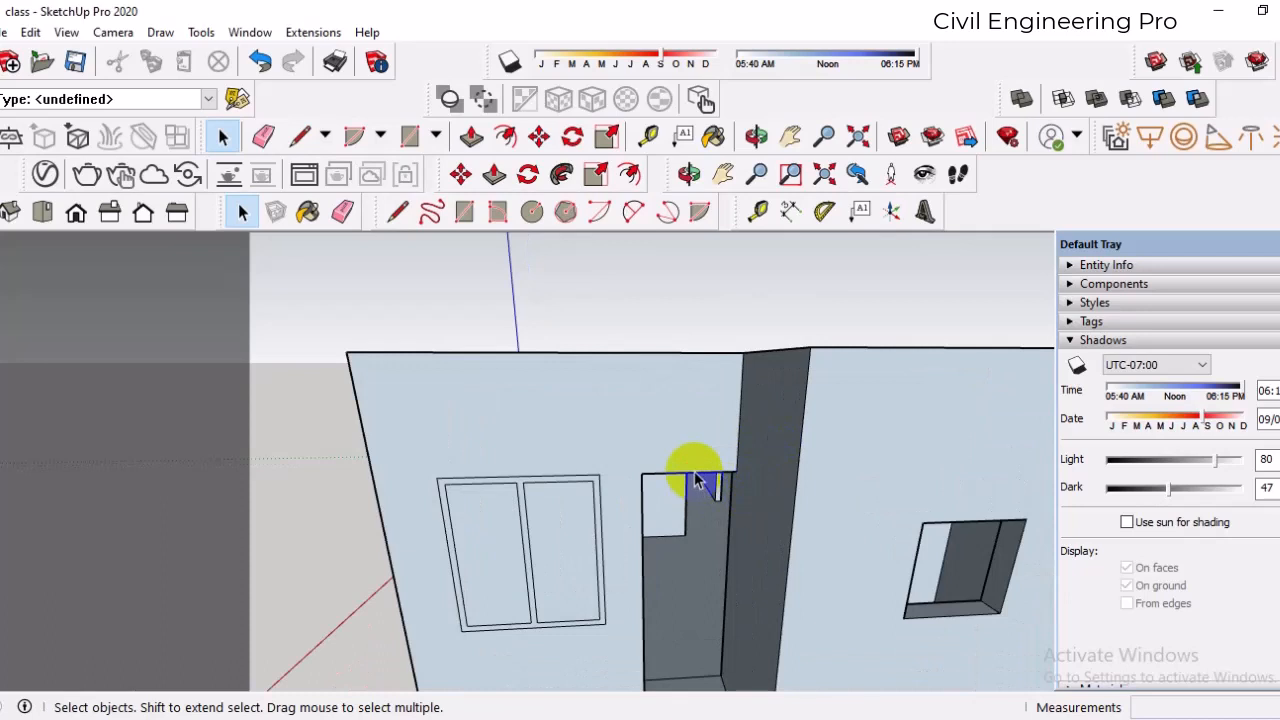
pyautogui.click(697, 479)
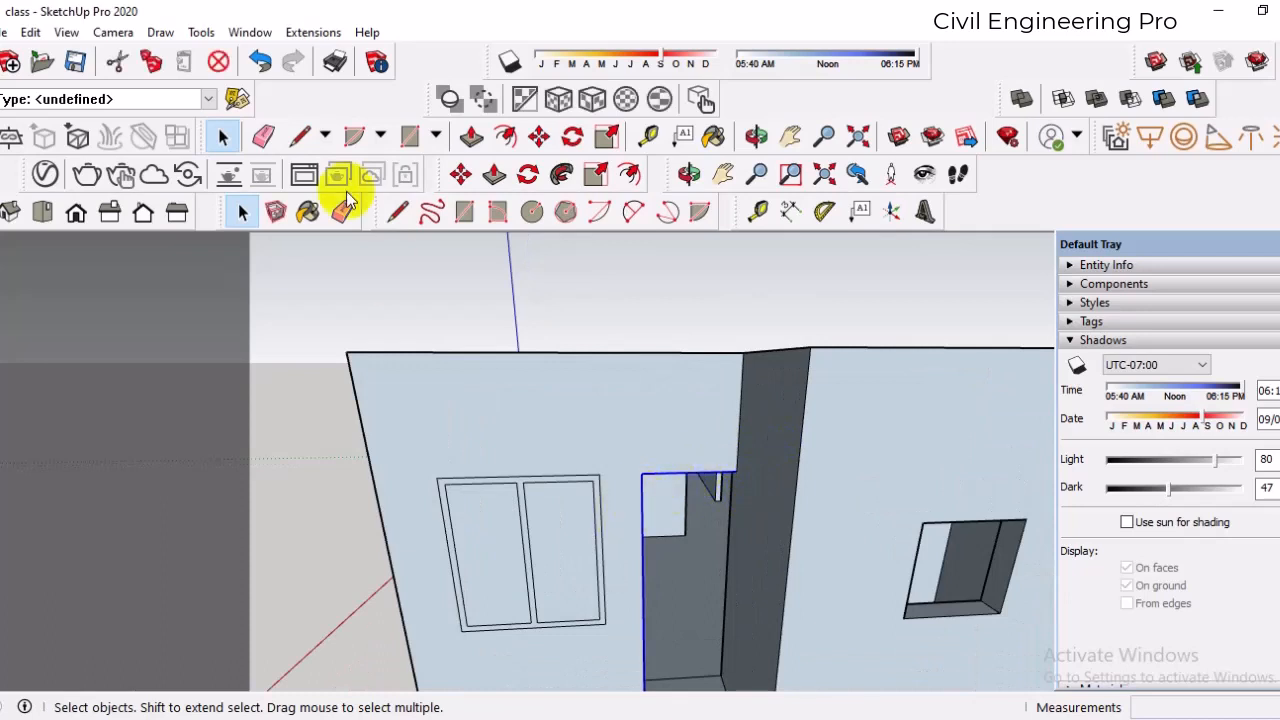
pyautogui.click(461, 175)
pyautogui.press('ctrl')
pyautogui.click(646, 478)
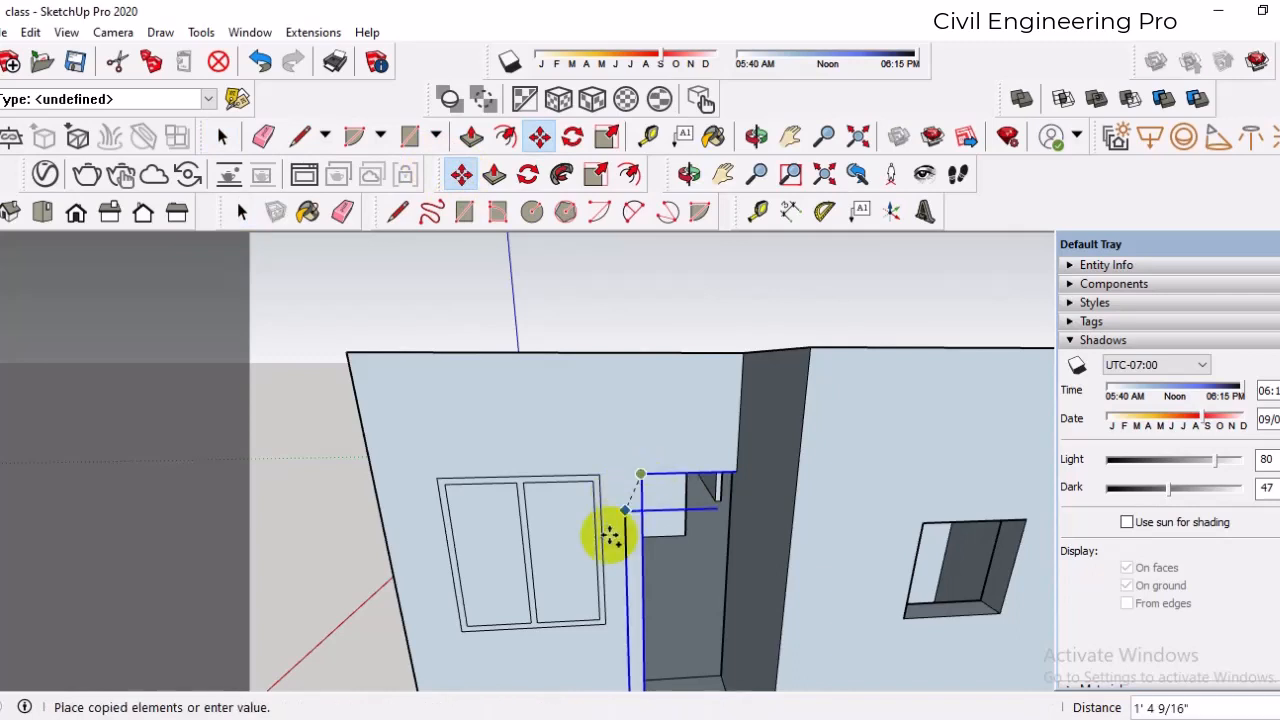
pyautogui.scroll(-5, 625, 420)
pyautogui.click(644, 531)
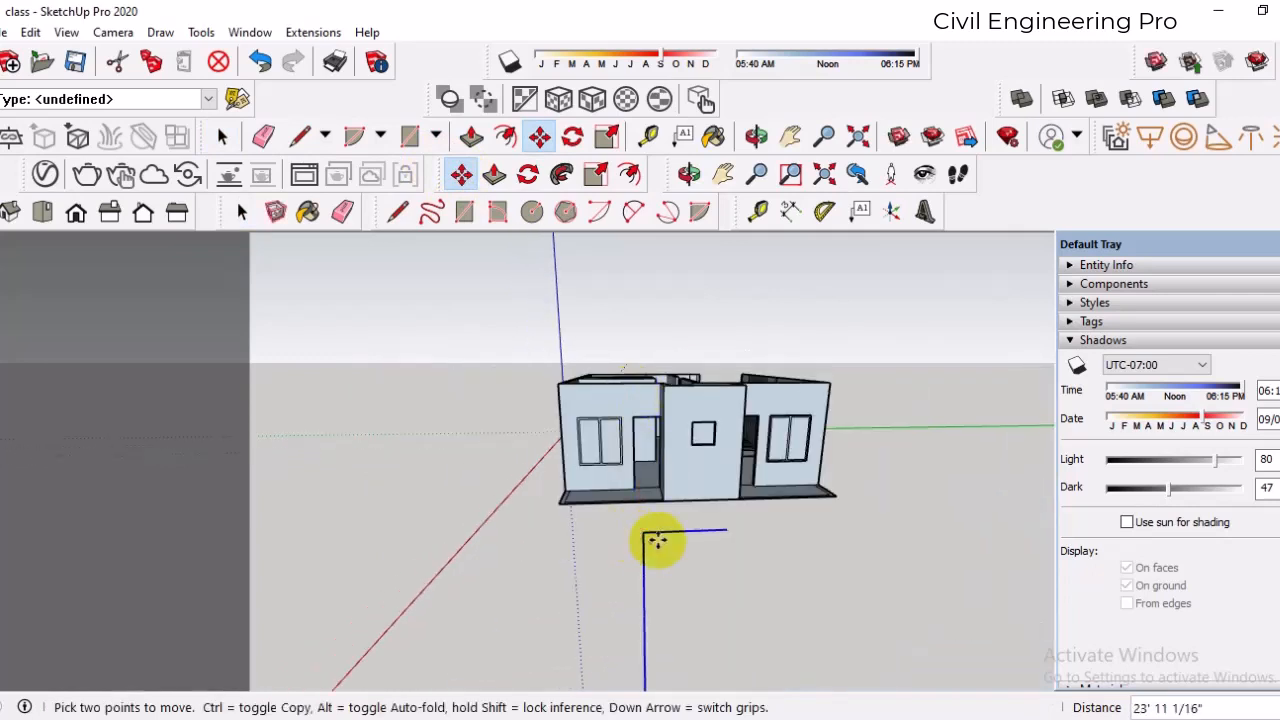
# - Draw a 7' by 2' 6" rectangle over the copied doorway edges, from the top edge's free end to the side edge's lower end
pyautogui.click(409, 136)
pyautogui.scroll(-2, 510, 240)
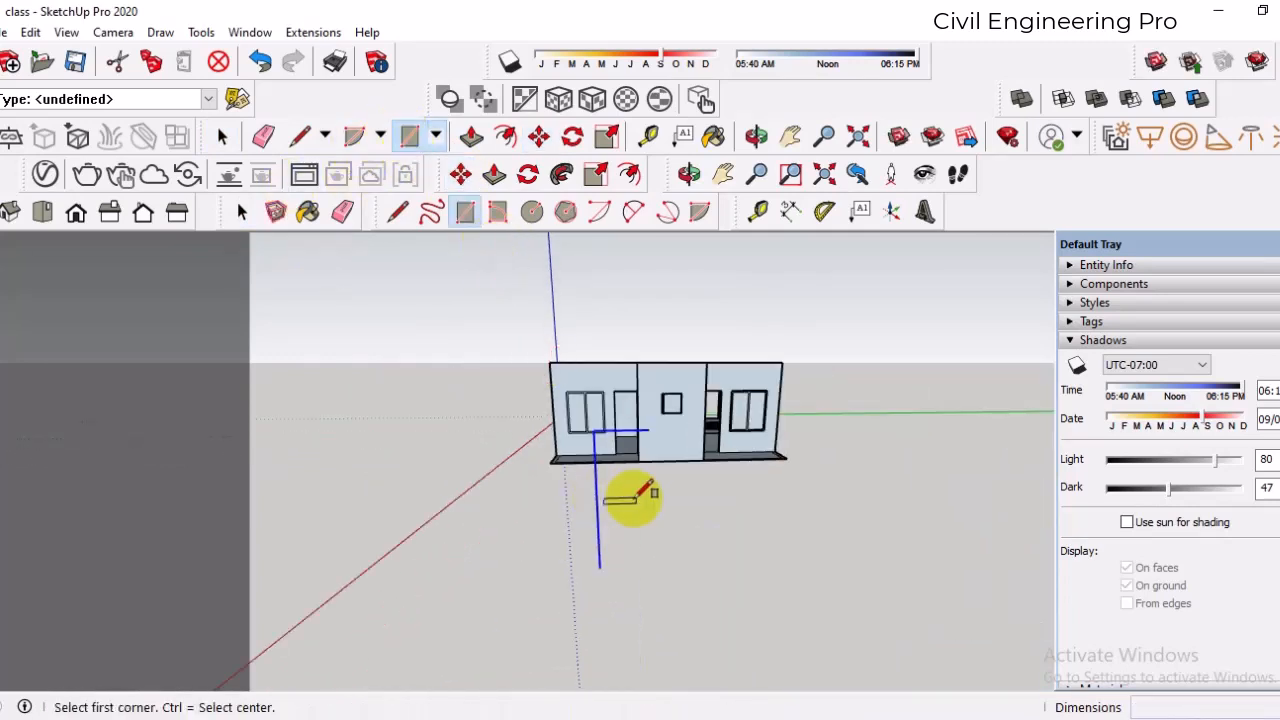
pyautogui.moveTo(640, 506); pyautogui.dragTo(660, 640, button='middle')
pyautogui.scroll(-2, 584, 359)
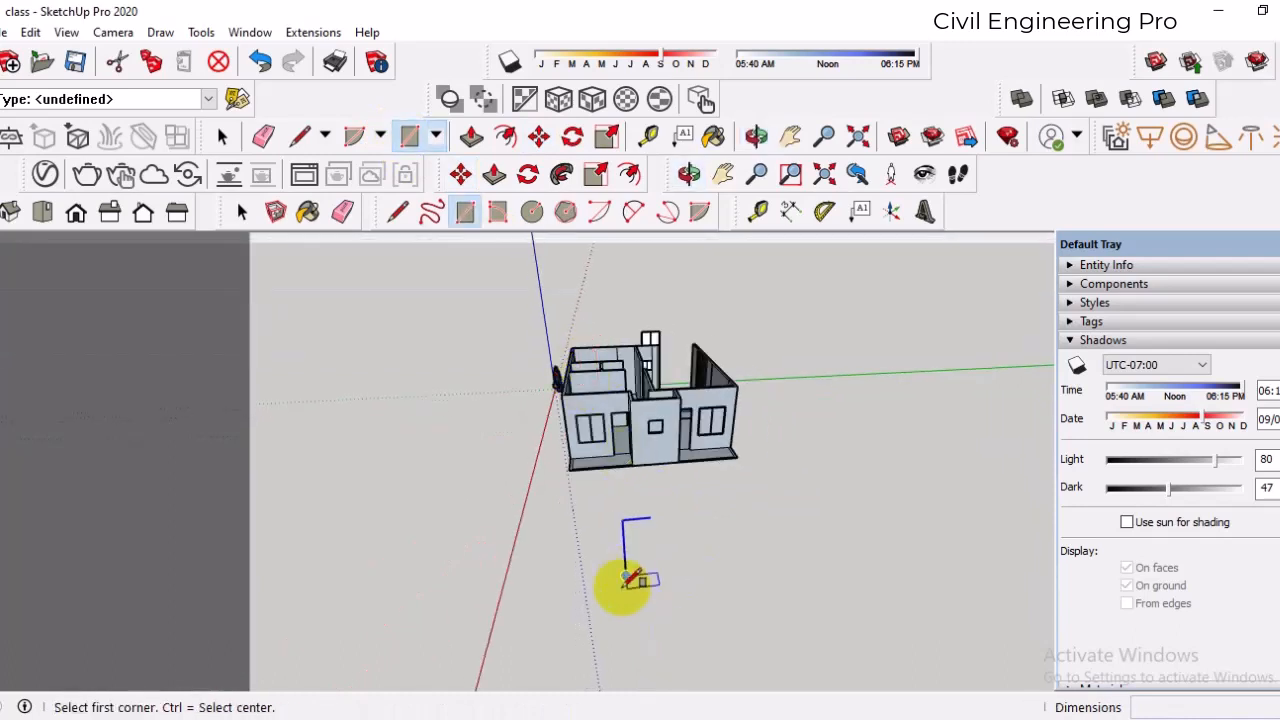
pyautogui.moveTo(627, 587); pyautogui.dragTo(667, 524, button='middle')
pyautogui.click(660, 491)
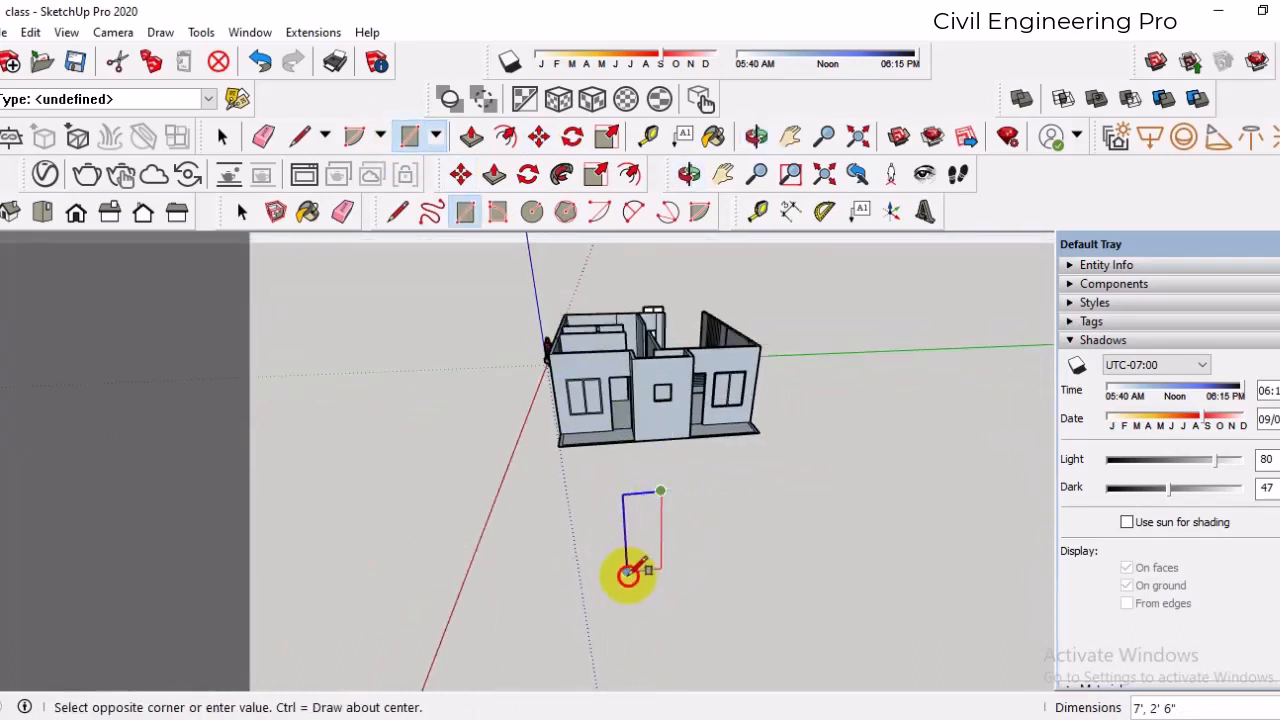
pyautogui.click(628, 573)
pyautogui.moveTo(628, 573); pyautogui.dragTo(634, 528, button='middle')
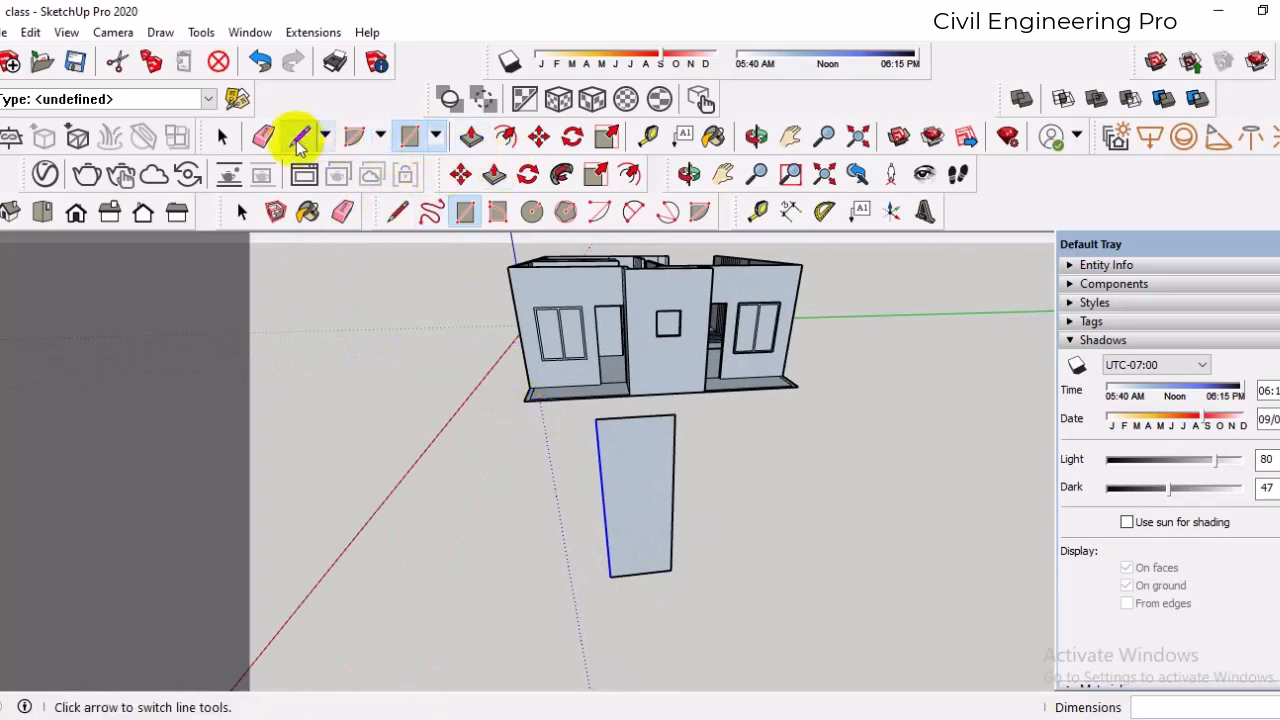
# - Extrude the door rectangle in front of the house by 3" with Push/Pull
pyautogui.click(471, 136)
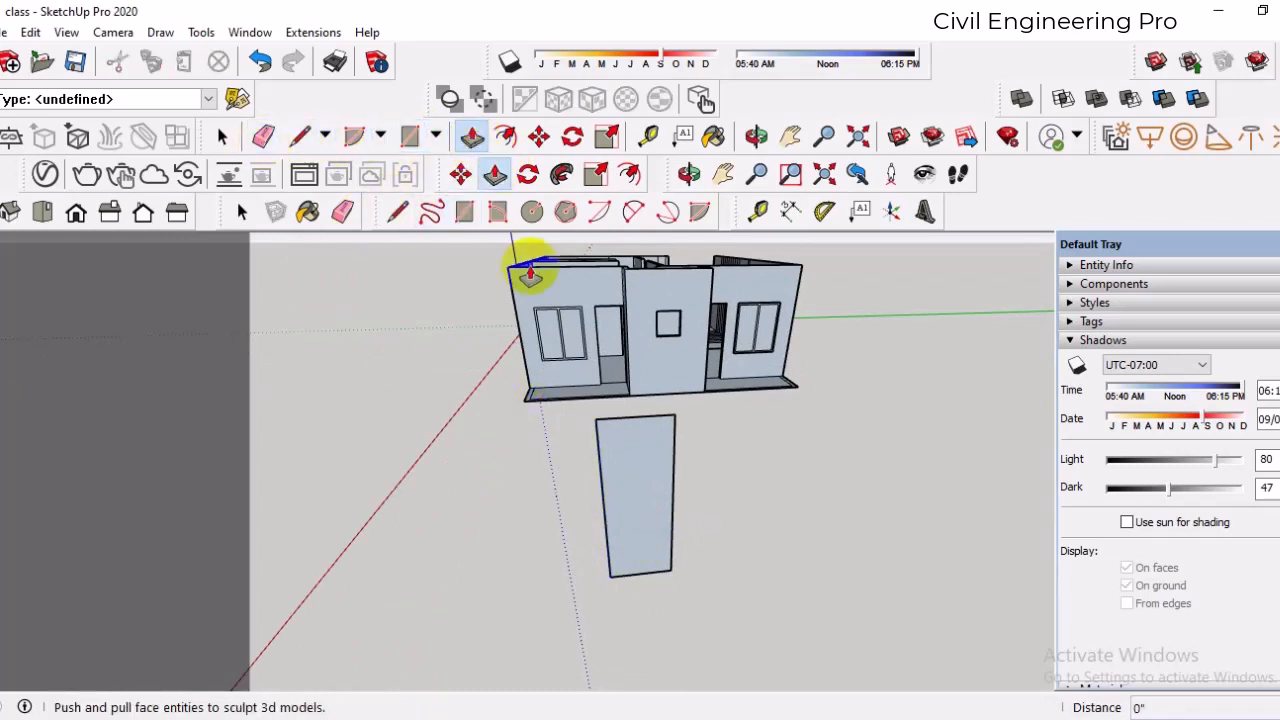
pyautogui.click(650, 494)
pyautogui.write('3')
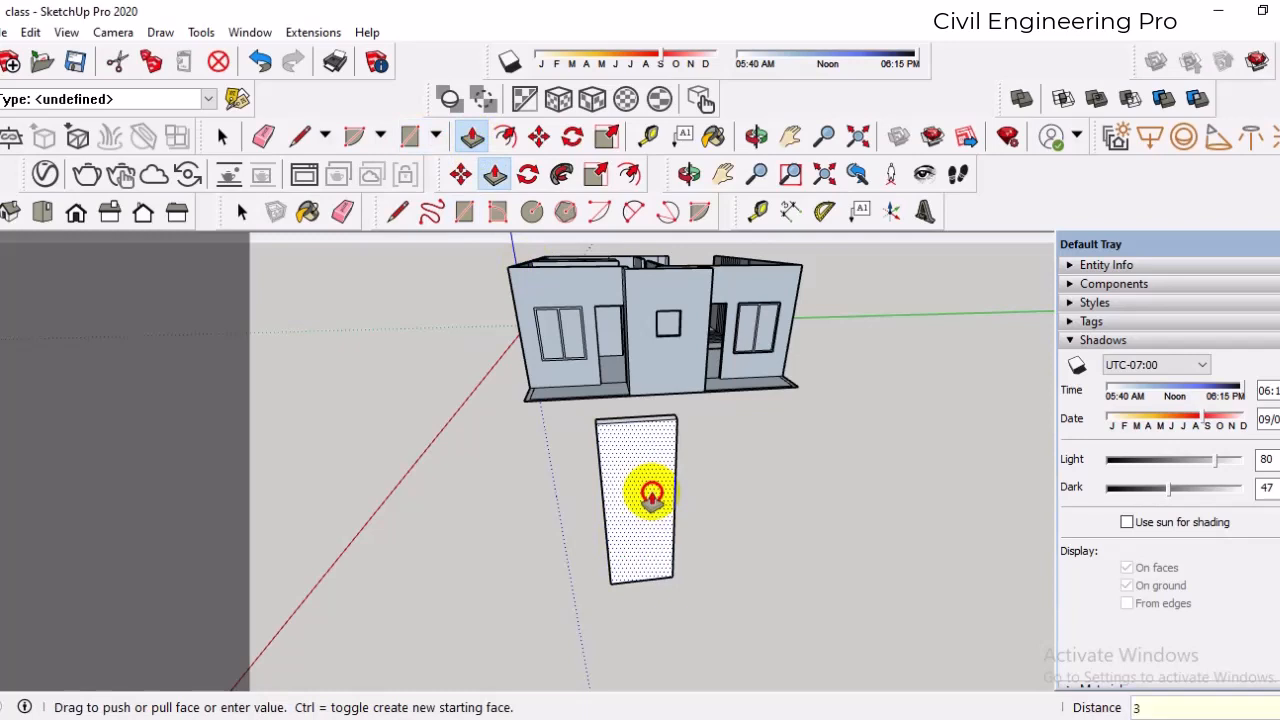
pyautogui.write('"')
pyautogui.press('Return')
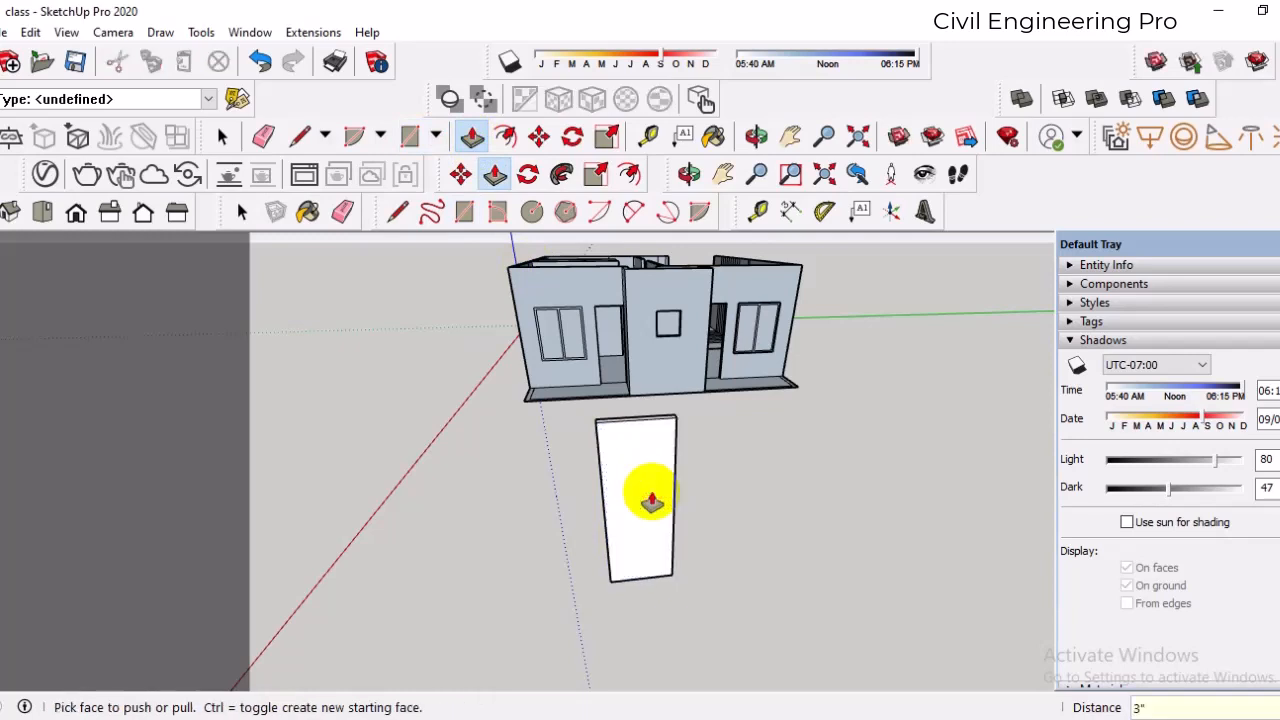
# - Select the whole door slab and make it a group
pyautogui.click(223, 137)
pyautogui.moveTo(692, 406); pyautogui.dragTo(580, 618)
pyautogui.rightClick(620, 416)
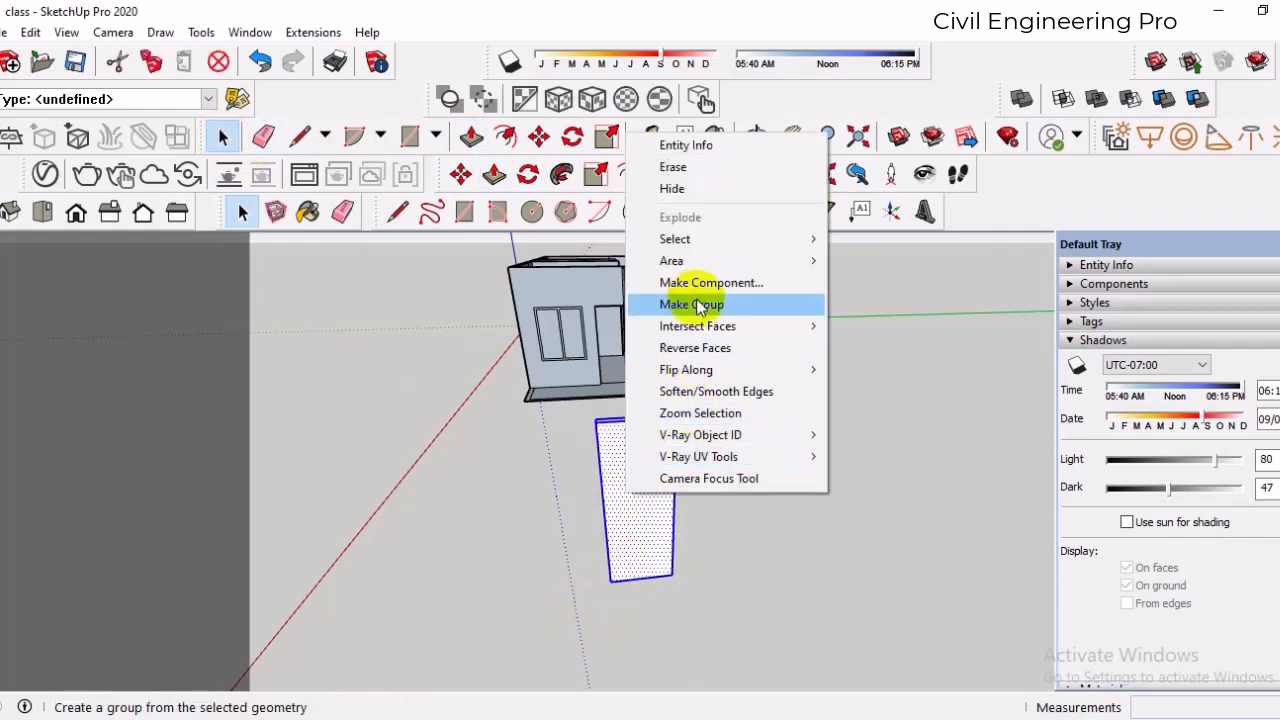
pyautogui.click(665, 304)
# - Move the door group by its lower left corner to the lower left corner of the left front doorway
pyautogui.scroll(-5, 580, 580)
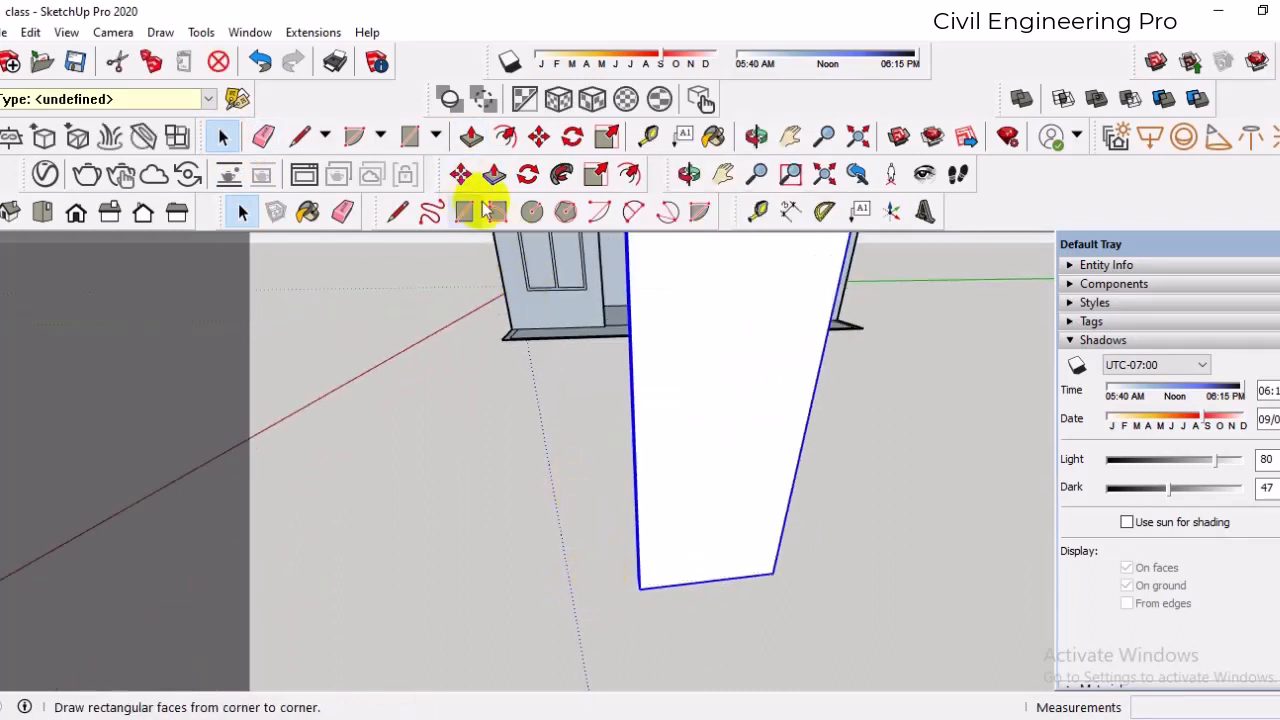
pyautogui.click(466, 176)
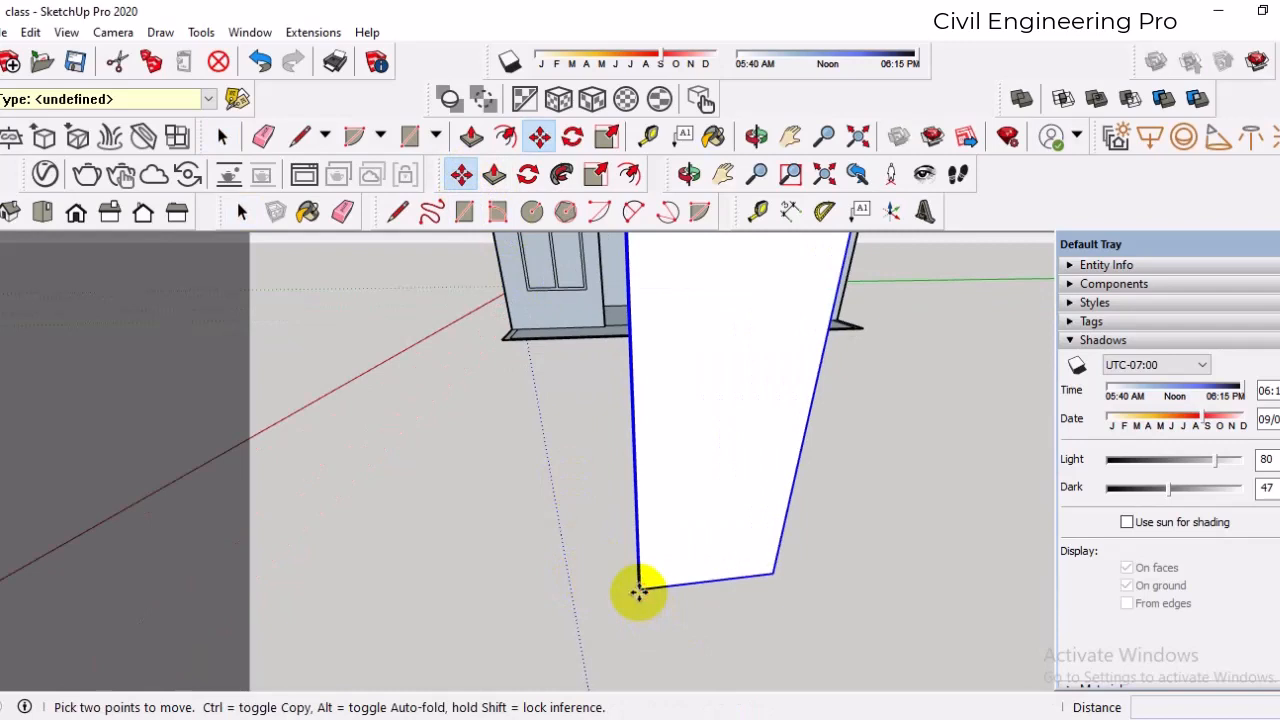
pyautogui.scroll(-3, 638, 590)
pyautogui.scroll(10, 571, 294)
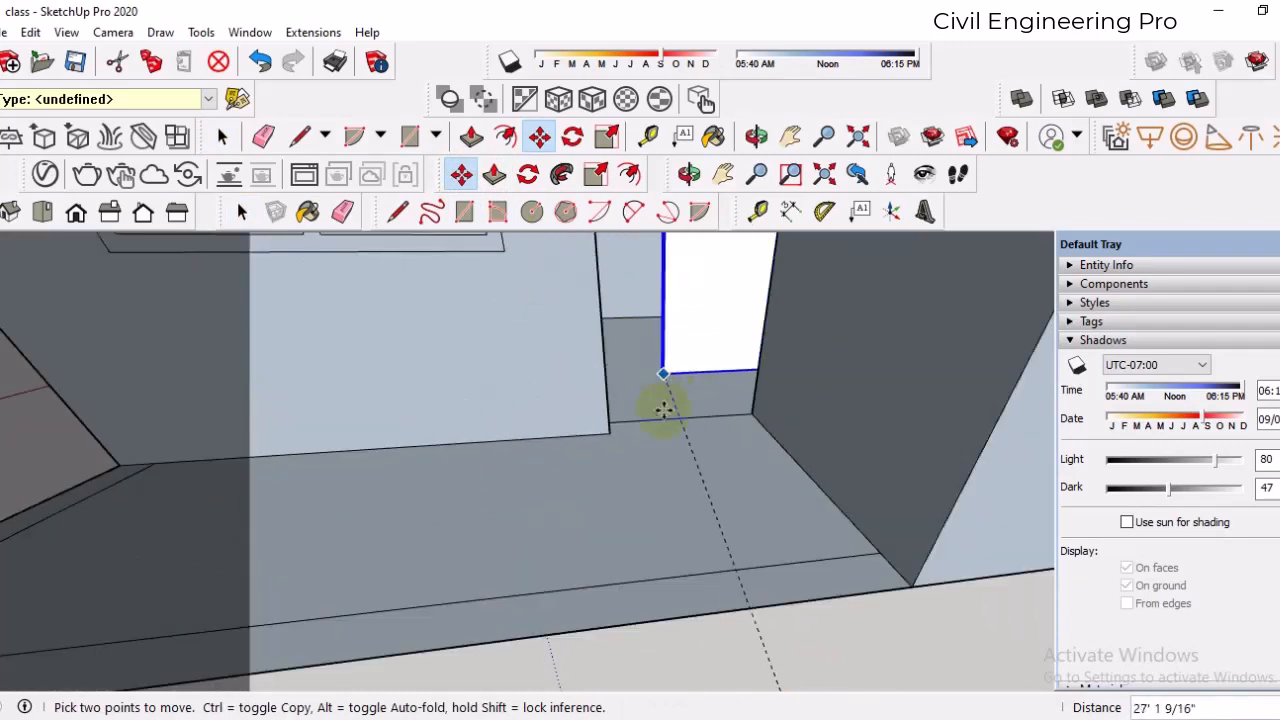
pyautogui.scroll(3, 664, 409)
pyautogui.moveTo(657, 423); pyautogui.dragTo(620, 434, button='middle')
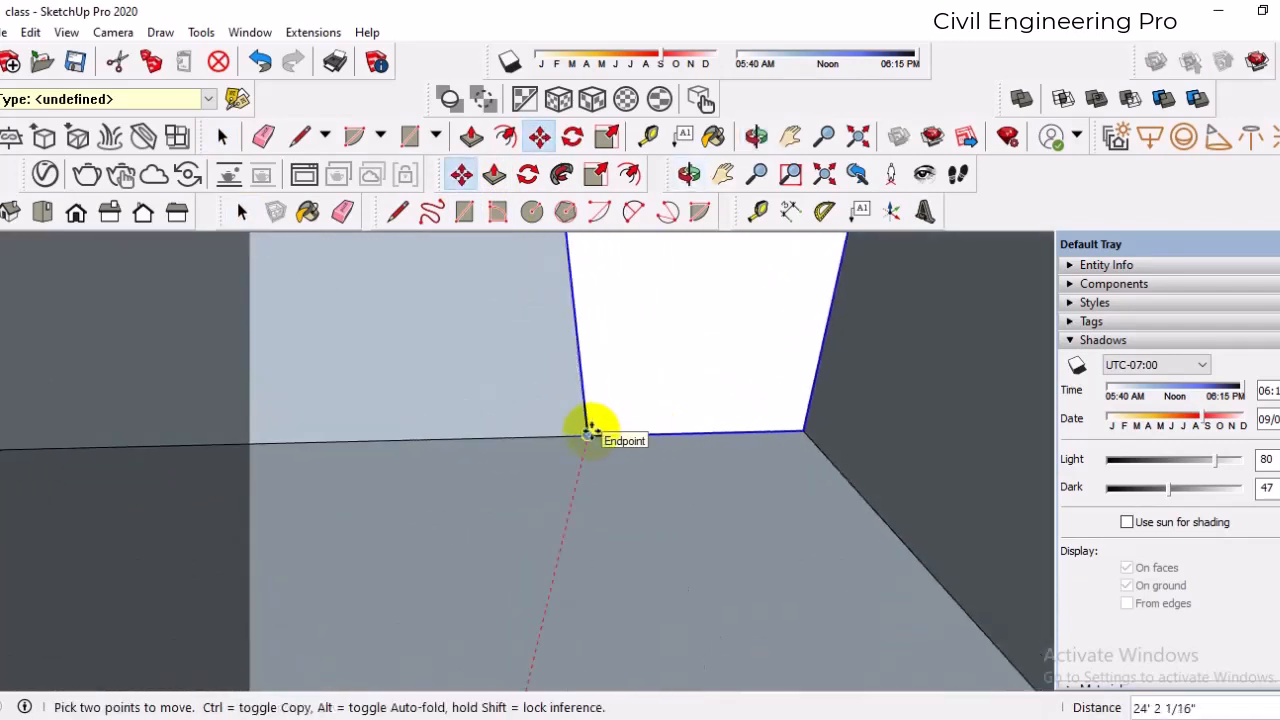
pyautogui.click(589, 432)
# - Rotate the left front door 30° inward about its lower left corner so it stands partly open
pyautogui.scroll(-5, 686, 557)
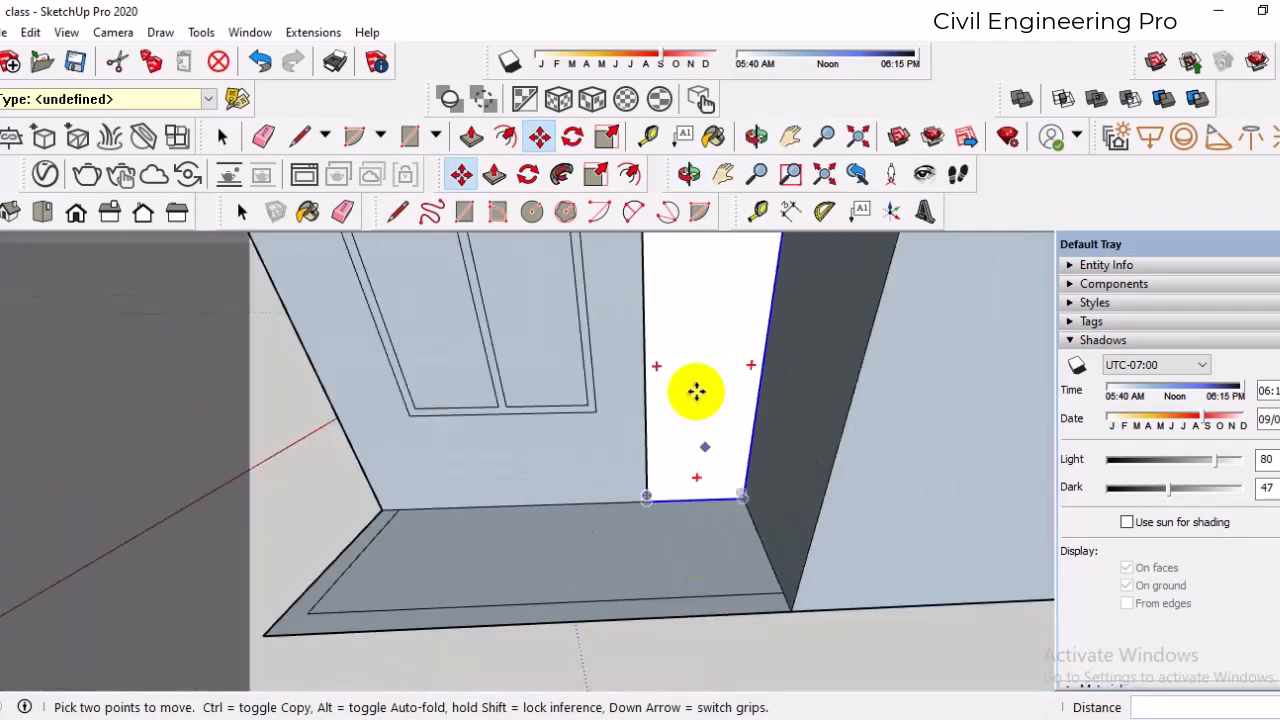
pyautogui.scroll(3, 709, 249)
pyautogui.scroll(-1, 789, 355)
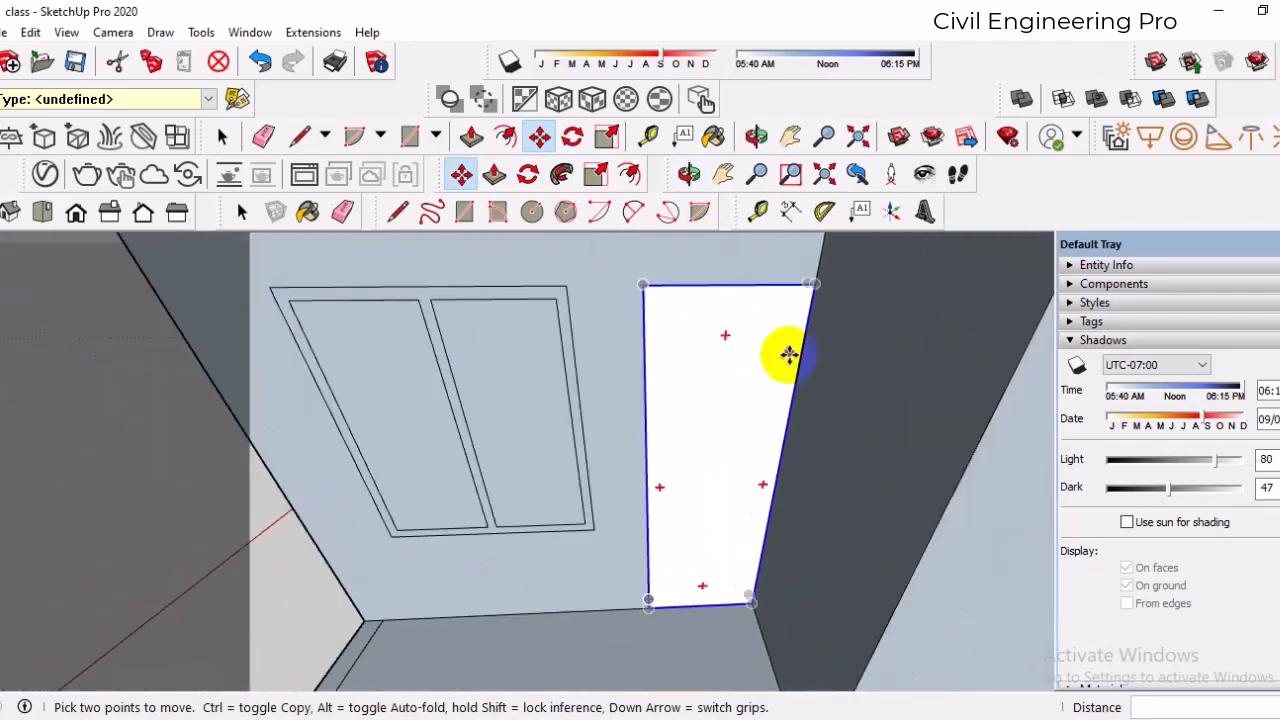
pyautogui.click(573, 136)
pyautogui.scroll(-2, 641, 605)
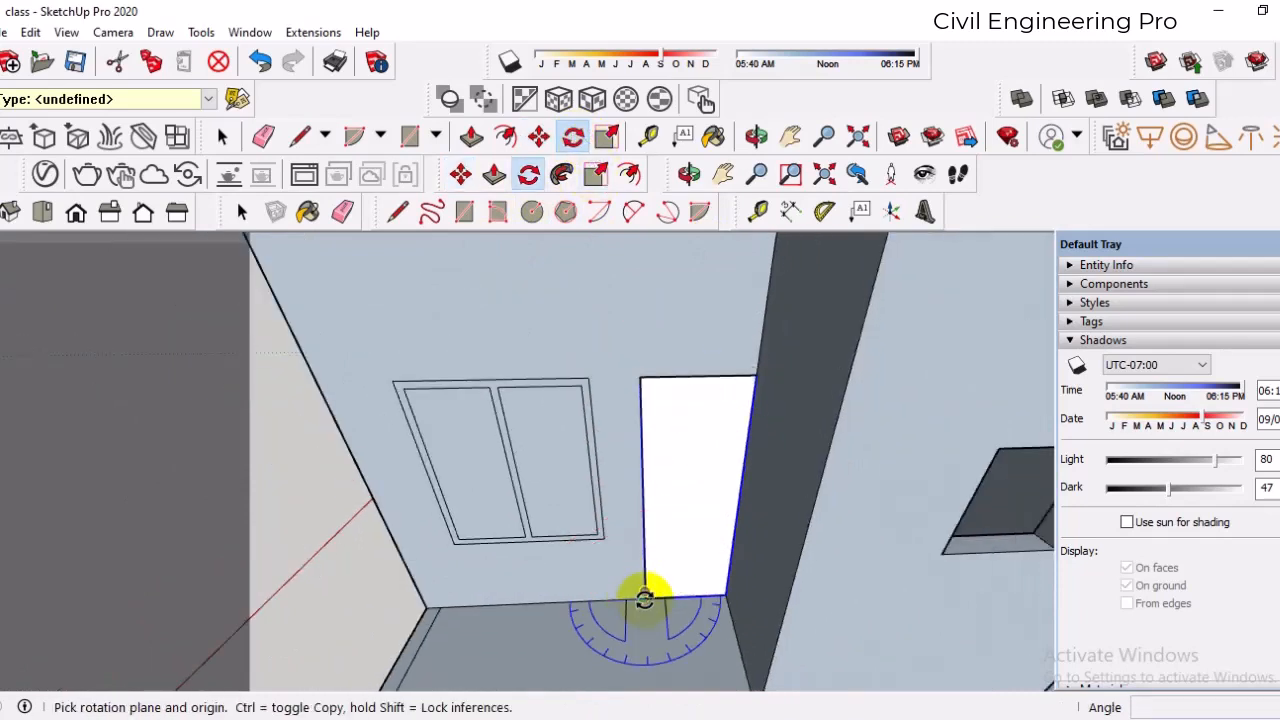
pyautogui.click(644, 596)
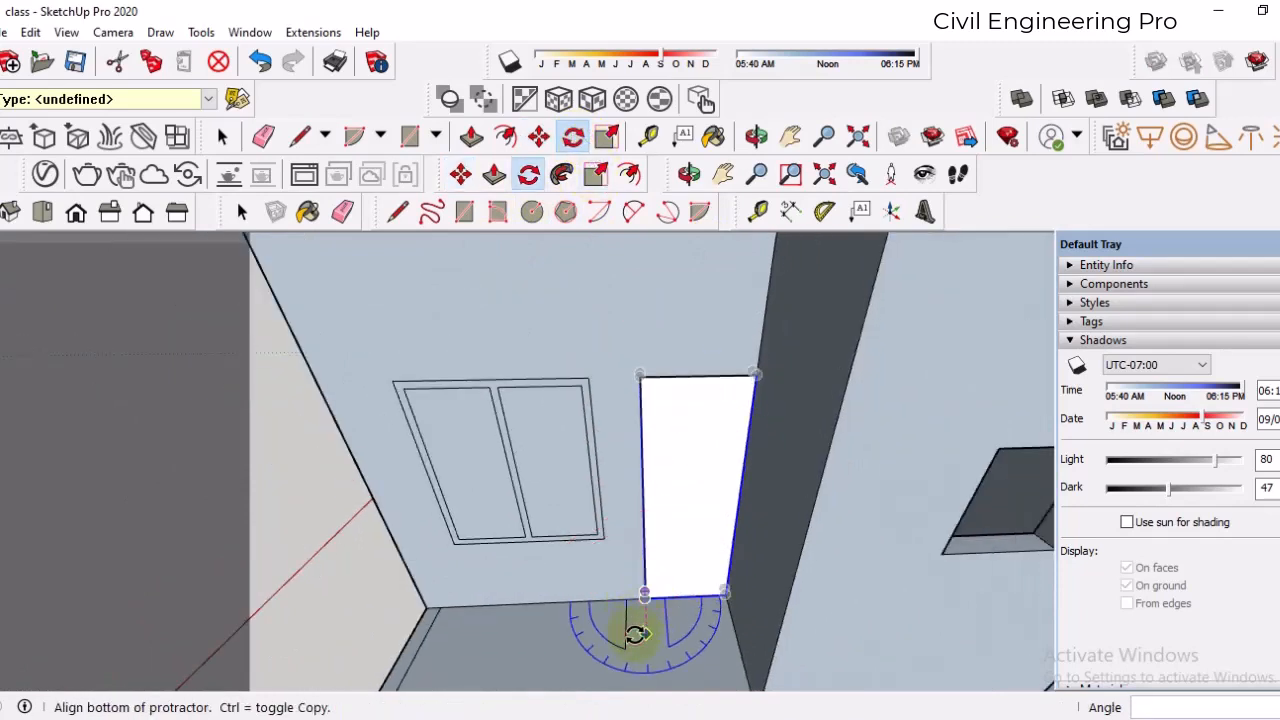
pyautogui.click(636, 634)
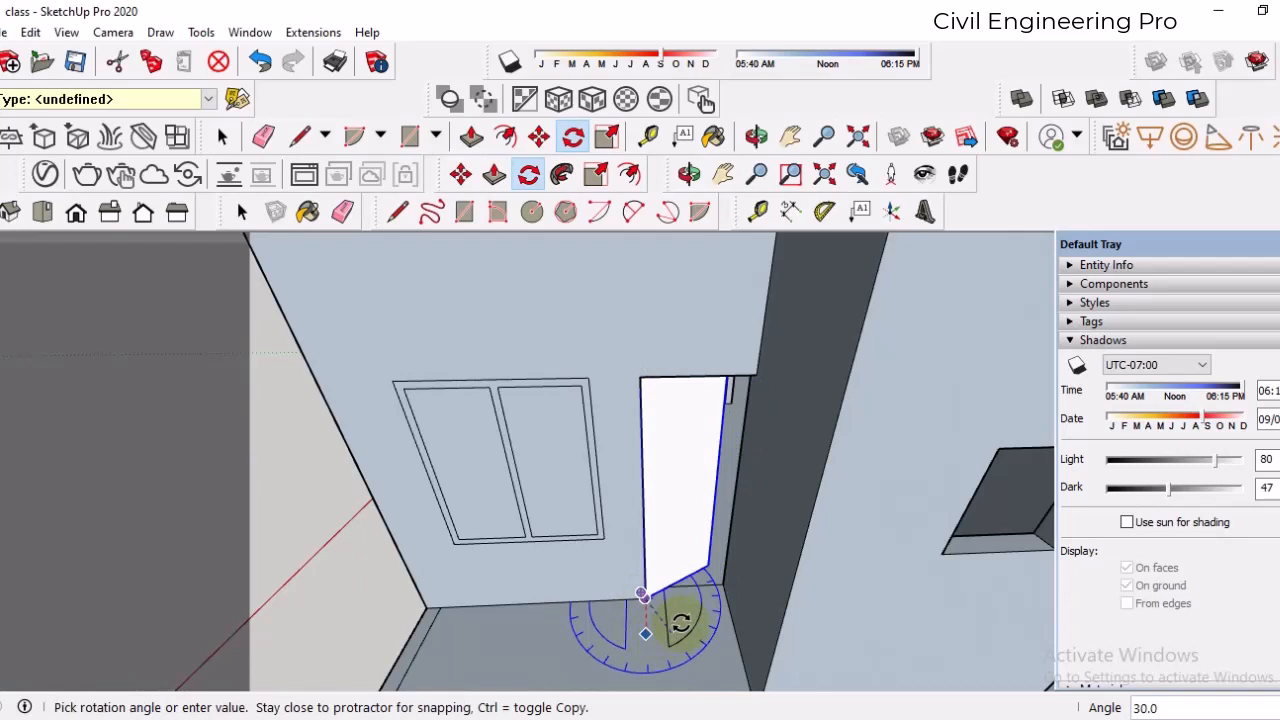
pyautogui.click(681, 623)
pyautogui.scroll(1, 660, 592)
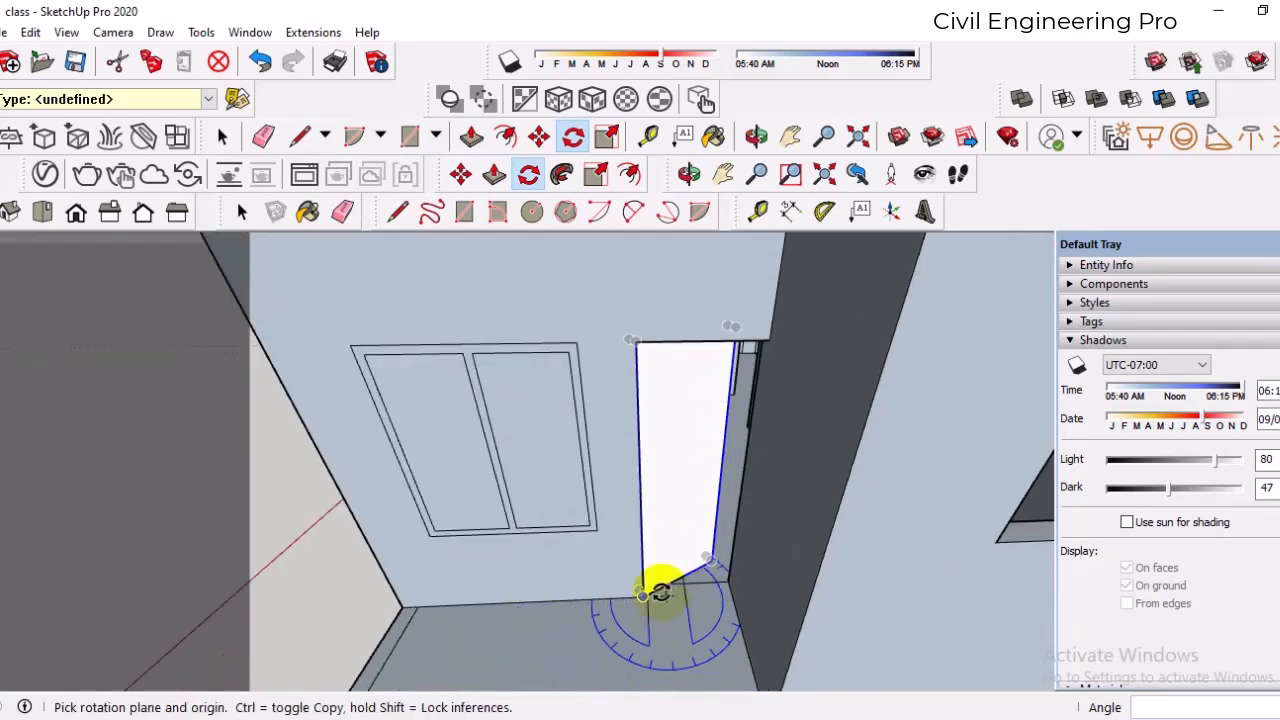
# - Try to copy the open door by its hinge corner to the lower left corner of the right front doorway, about 9' 4" away
pyautogui.click(460, 175)
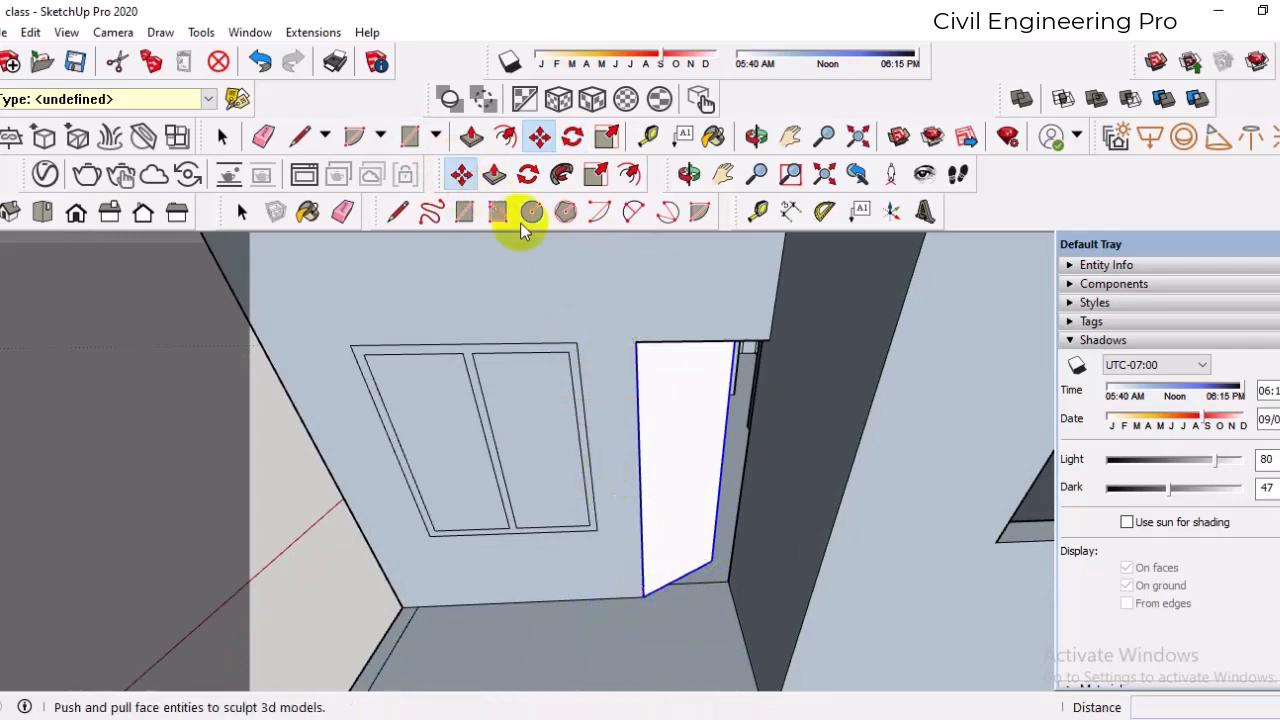
pyautogui.click(645, 596)
pyautogui.press('ctrl')
pyautogui.scroll(-5, 505, 568)
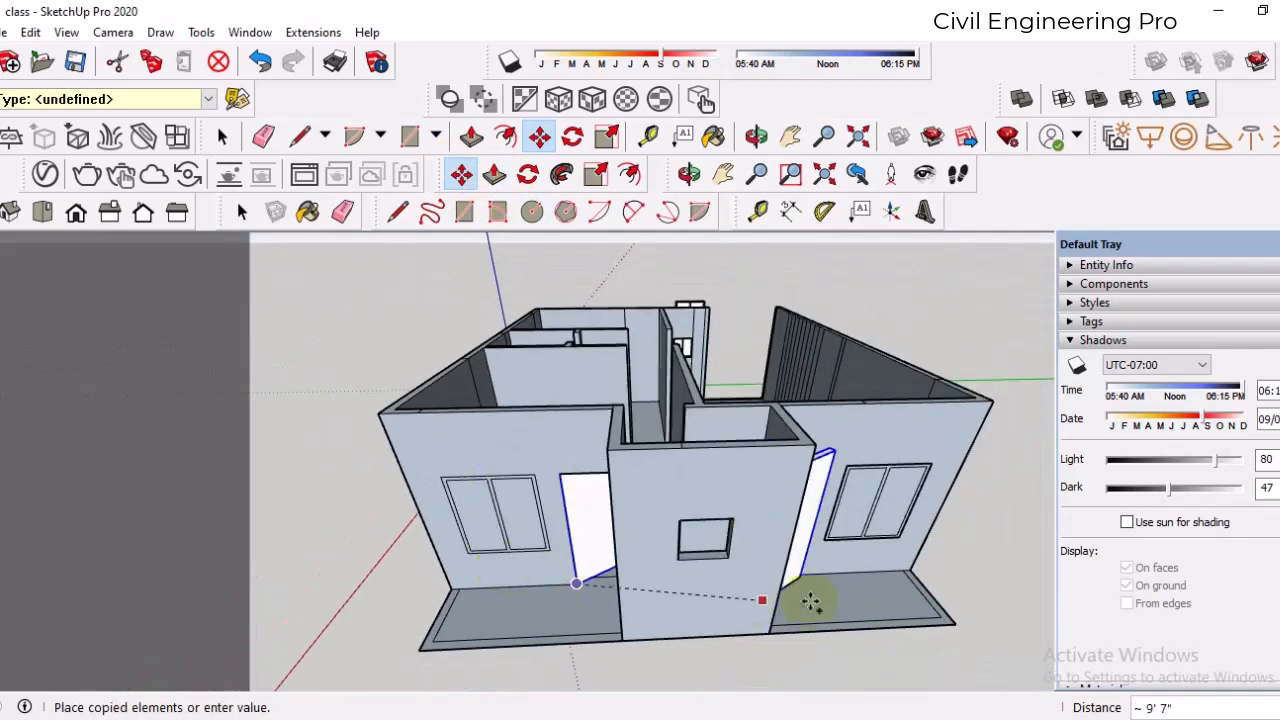
pyautogui.scroll(4, 830, 580)
pyautogui.moveTo(786, 586); pyautogui.dragTo(709, 594, button='middle')
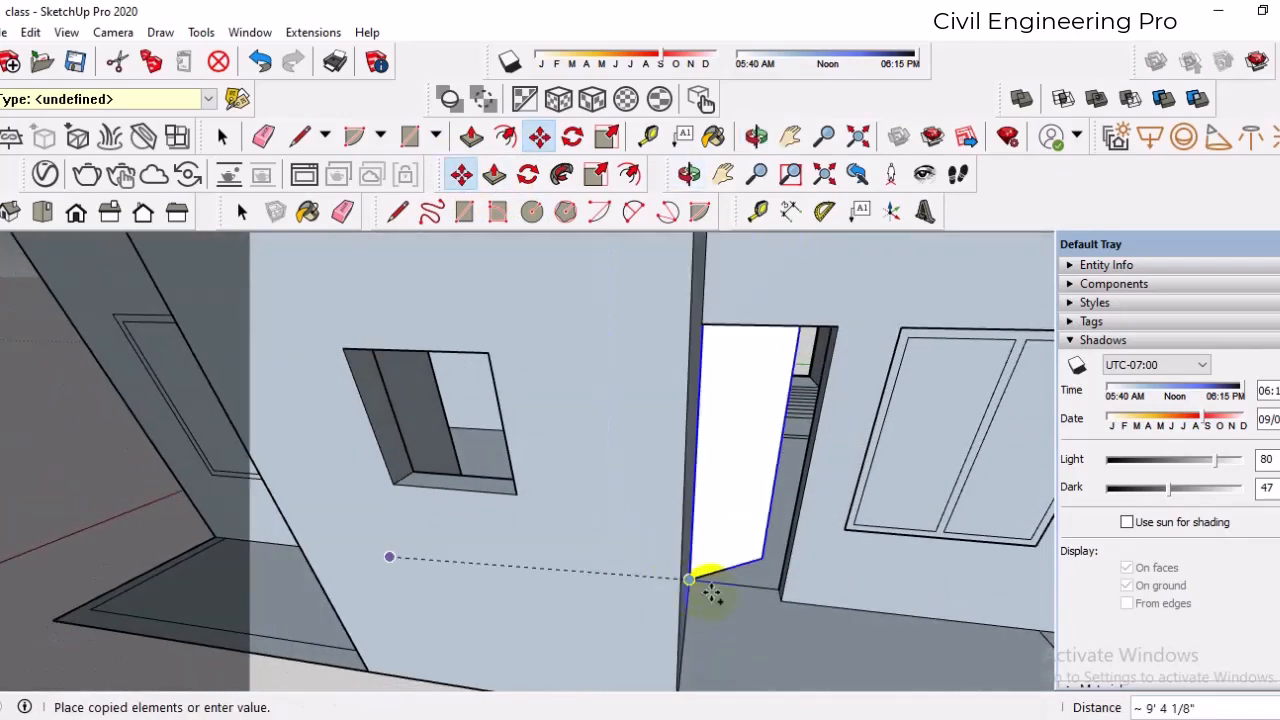
pyautogui.scroll(2, 711, 590)
pyautogui.click(678, 577)
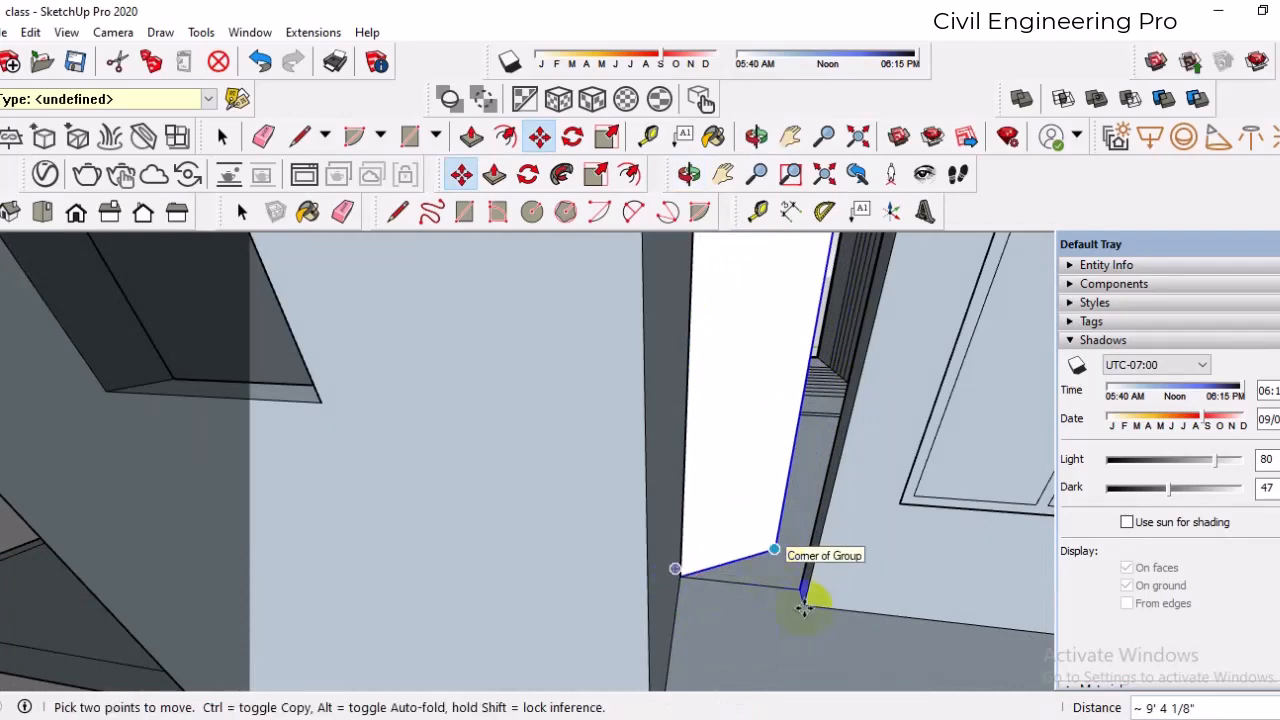
pyautogui.scroll(-8, 805, 607)
pyautogui.moveTo(806, 605); pyautogui.dragTo(815, 594, button='middle')
pyautogui.scroll(-10, 813, 597)
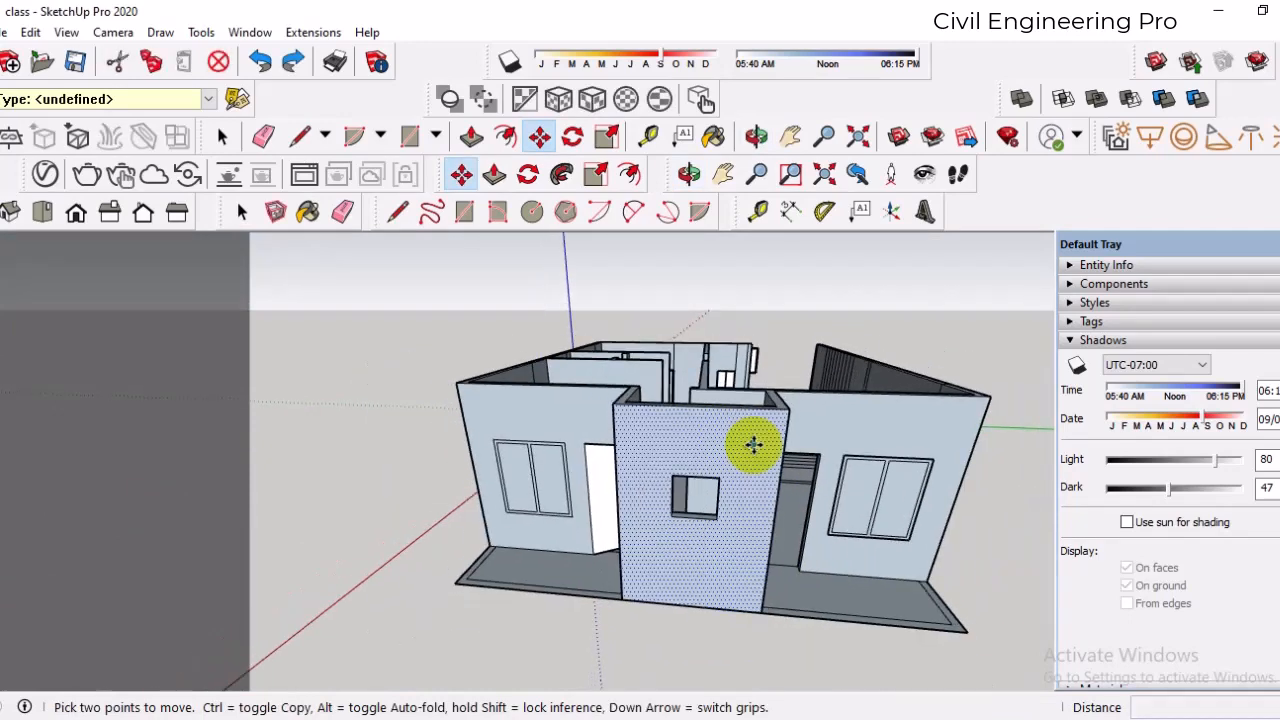
# - Copy the open left door by its lower right corner to the right front doorway's lower right corner, about 9' 9" away
pyautogui.scroll(10, 692, 482)
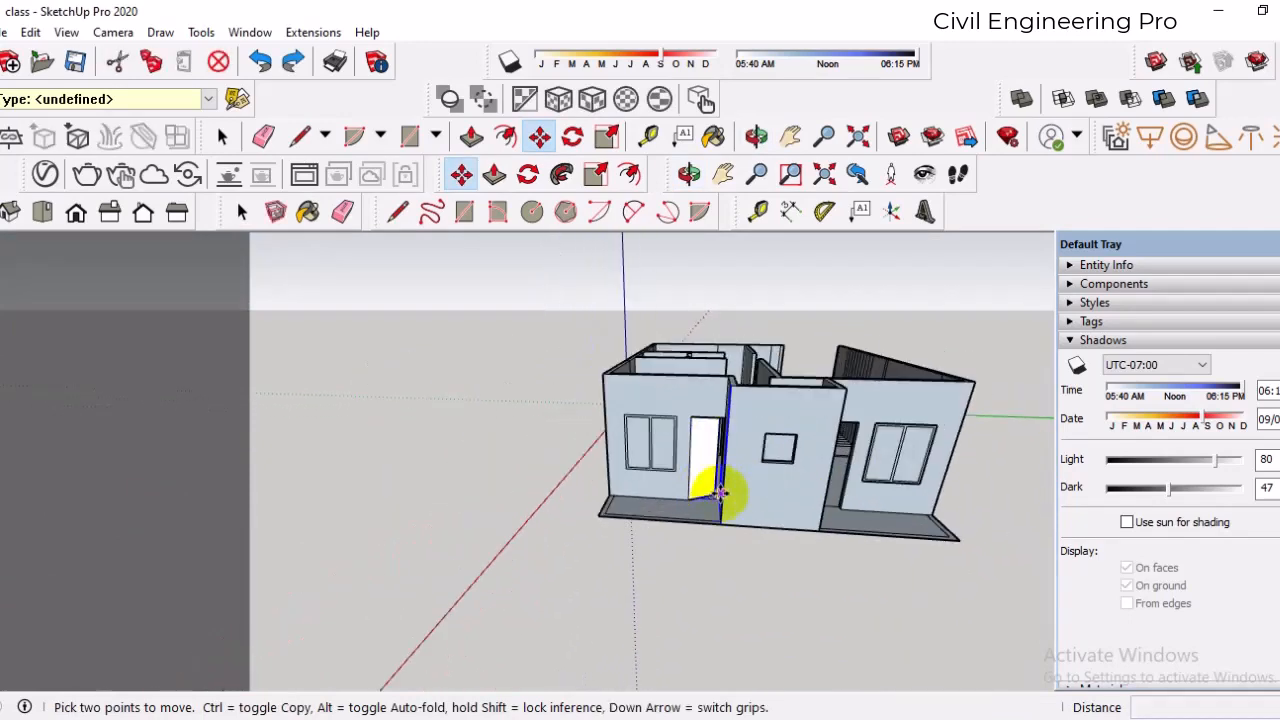
pyautogui.click(710, 489)
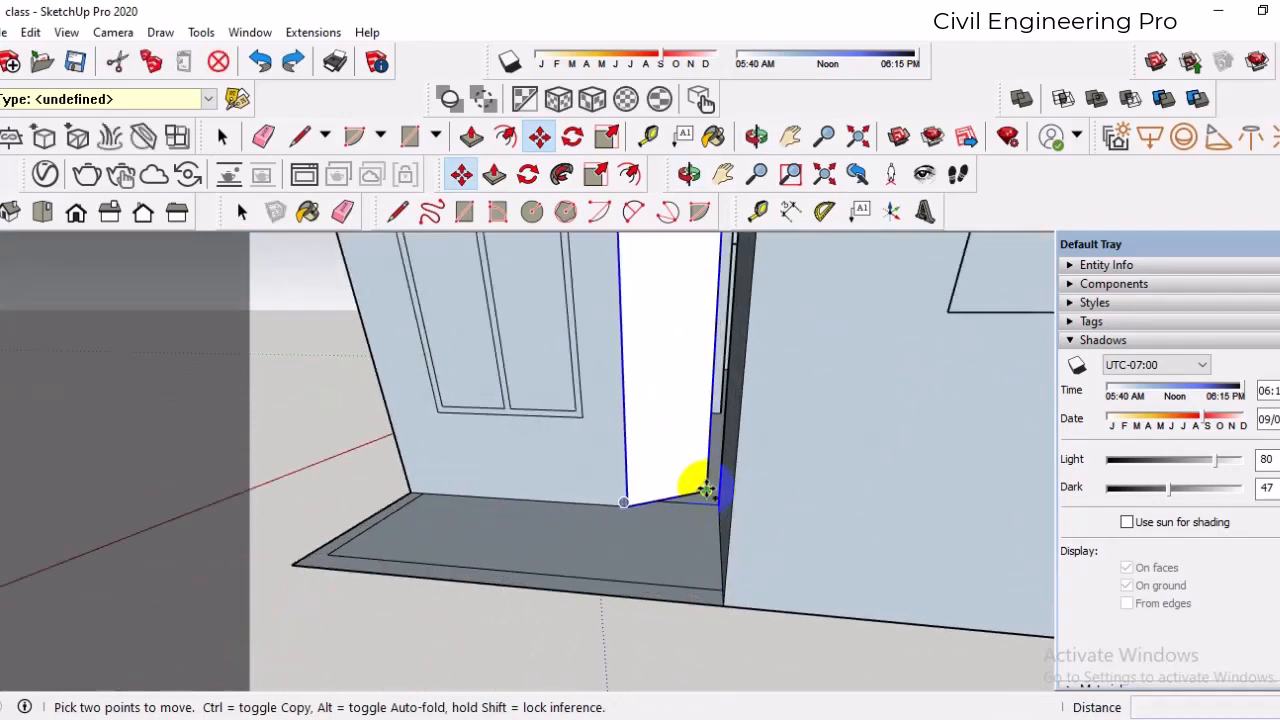
pyautogui.press('ctrl')
pyautogui.scroll(-8, 566, 514)
pyautogui.scroll(8, 760, 525)
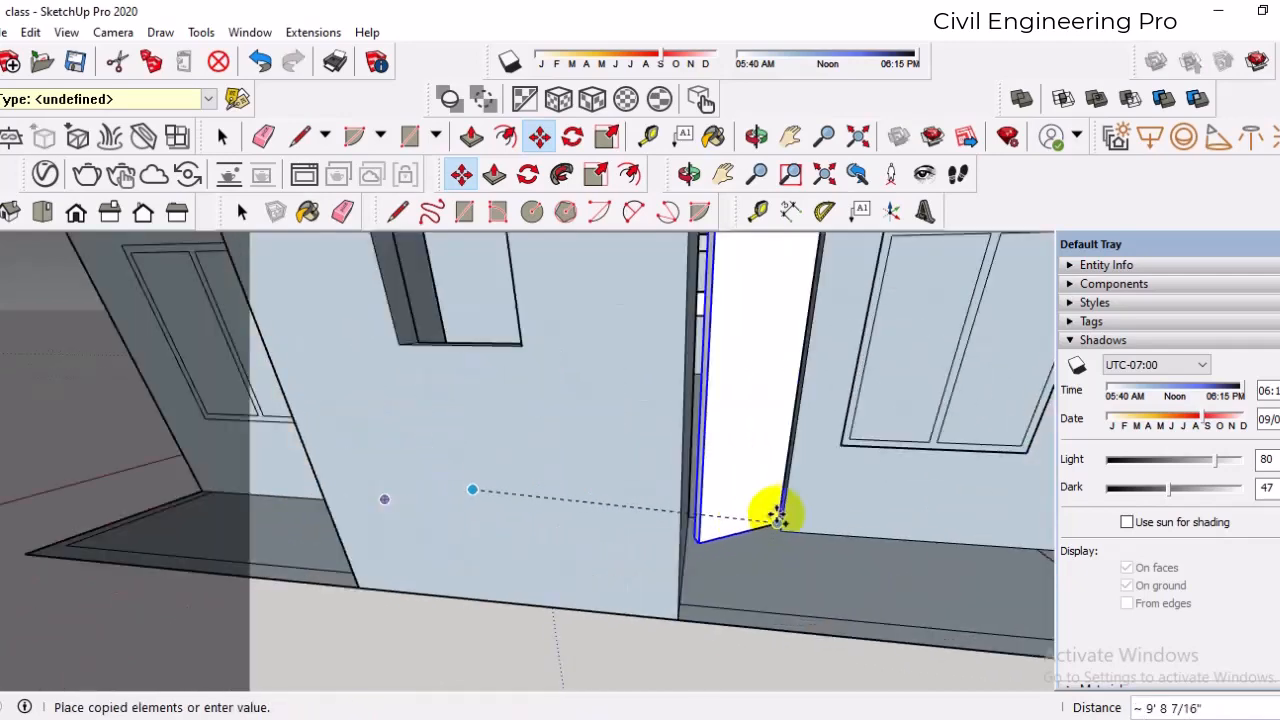
pyautogui.scroll(2, 778, 515)
pyautogui.click(778, 527)
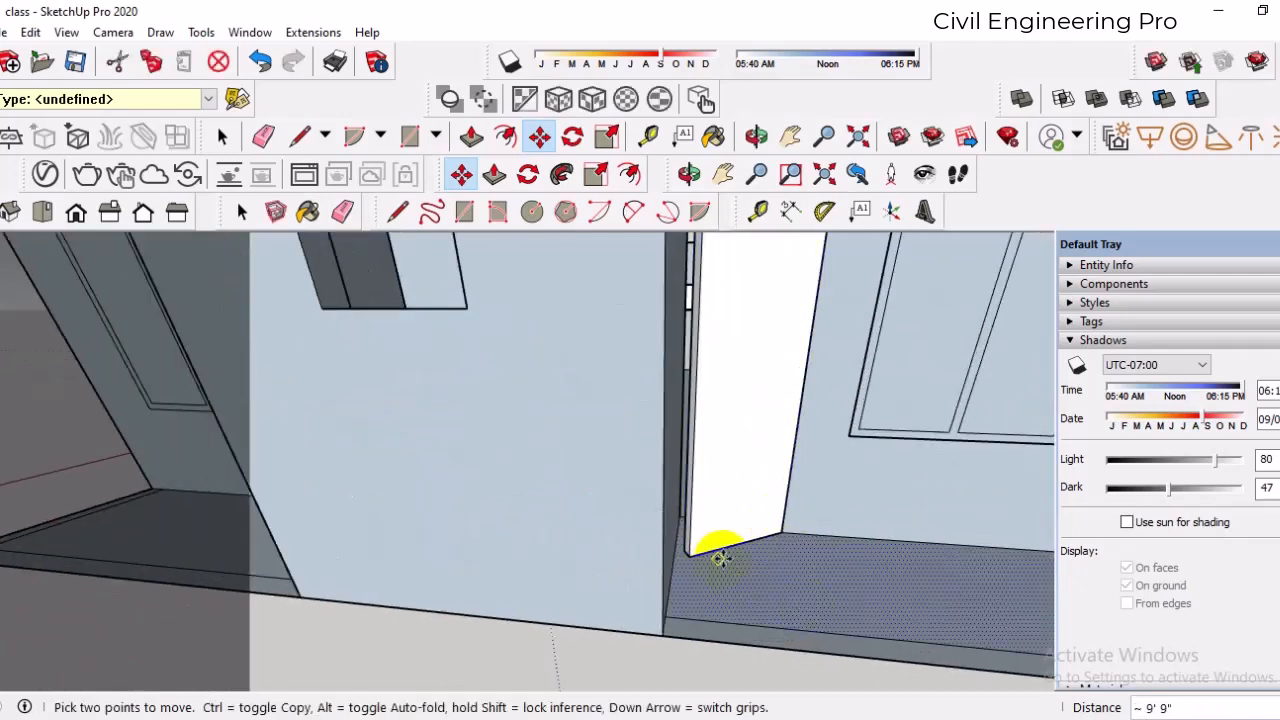
pyautogui.click(575, 140)
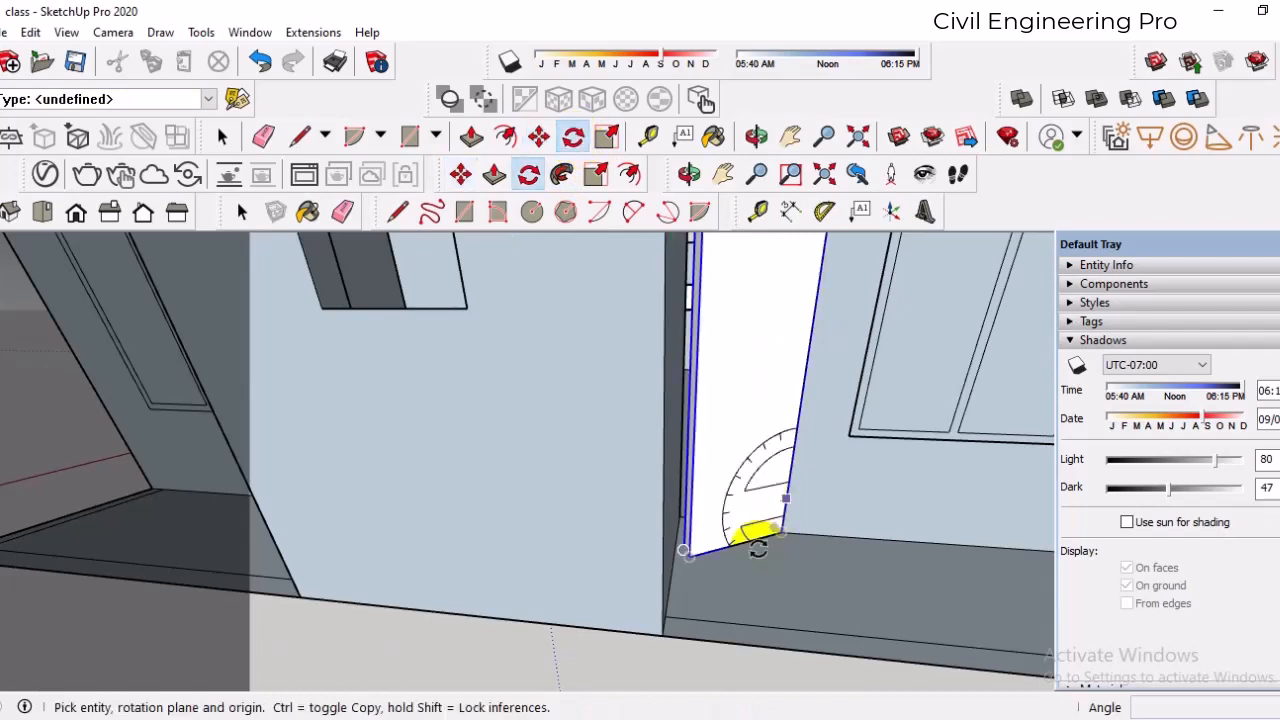
pyautogui.click(782, 533)
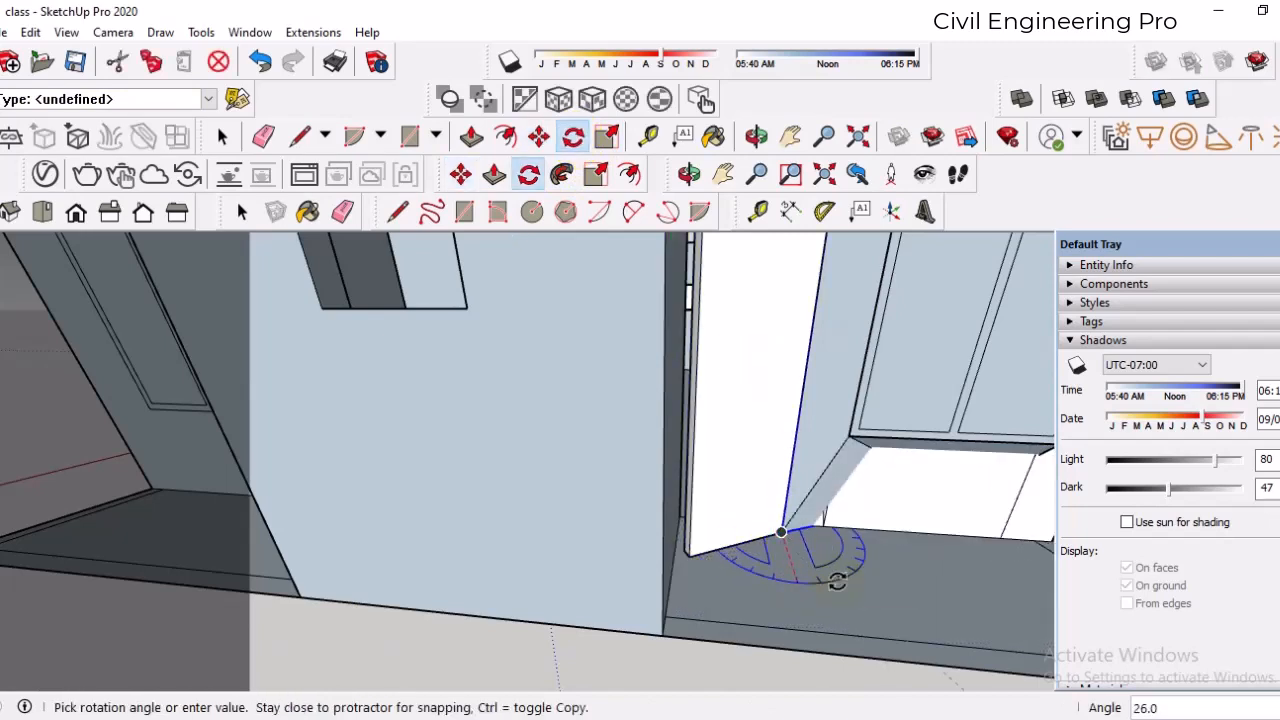
pyautogui.press('Escape')
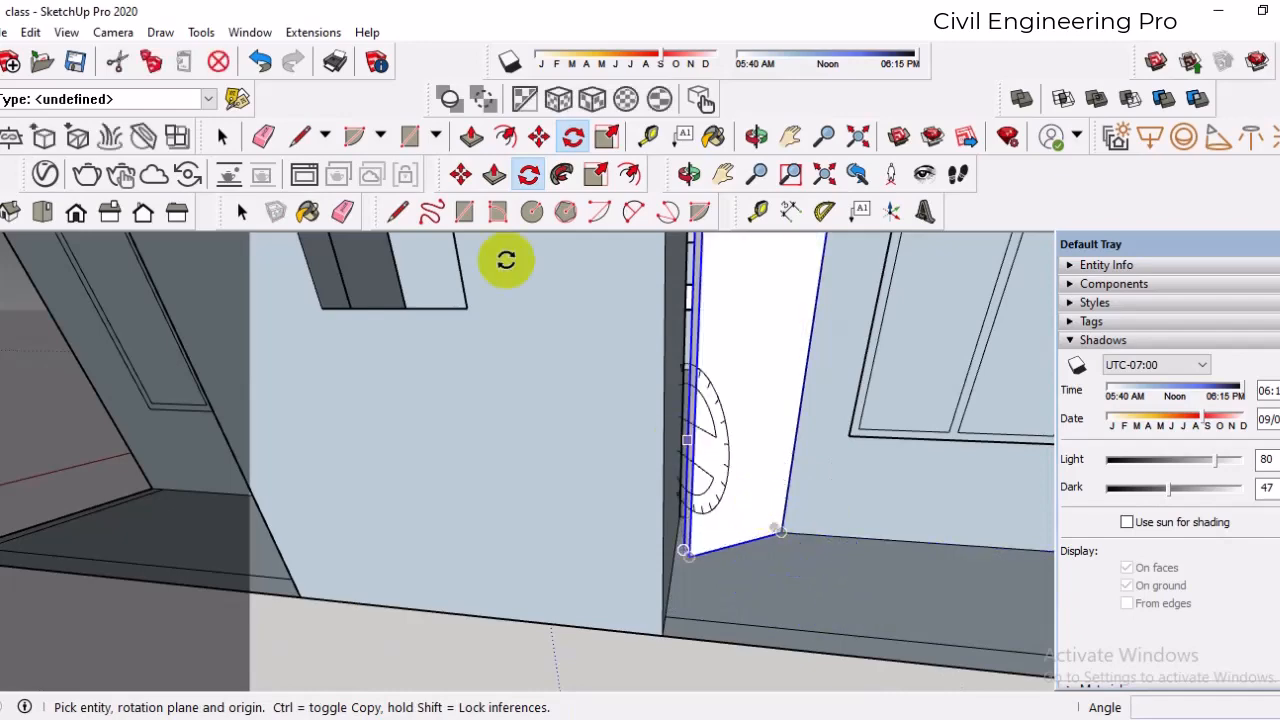
# - Rotate the copied right front door 60° inward about its lower right corner
pyautogui.click(222, 136)
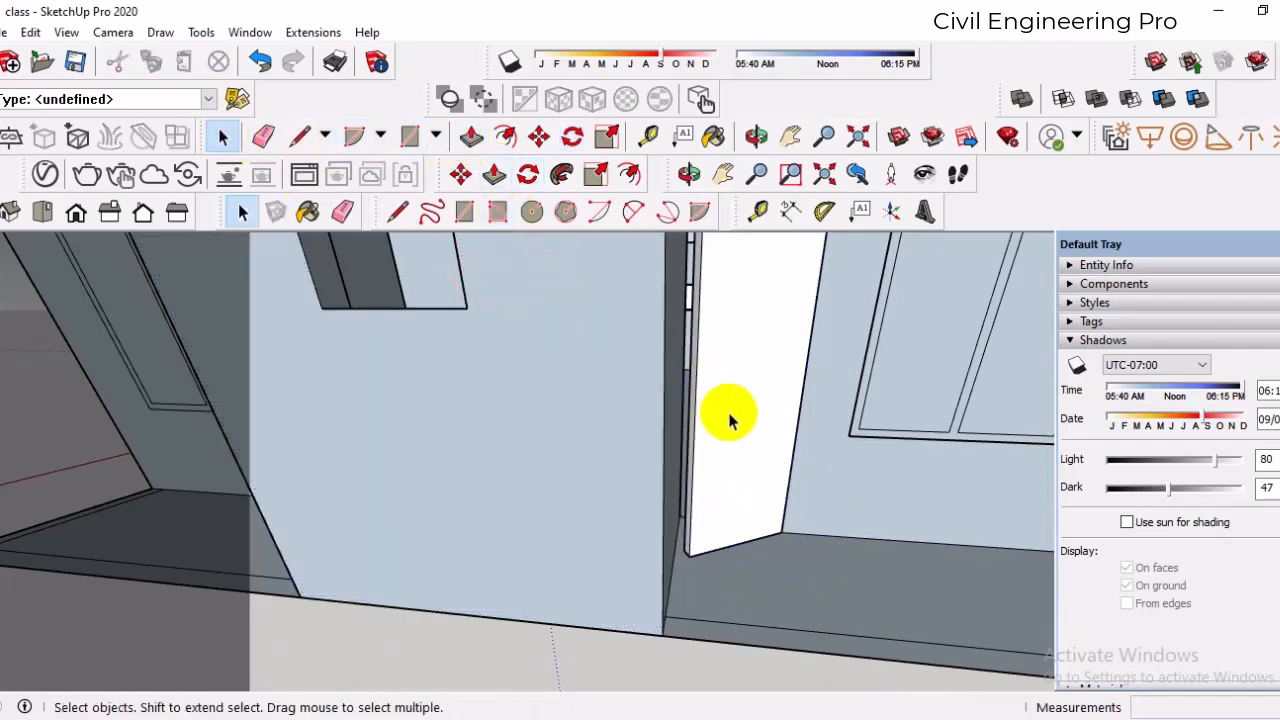
pyautogui.click(729, 421)
pyautogui.click(571, 136)
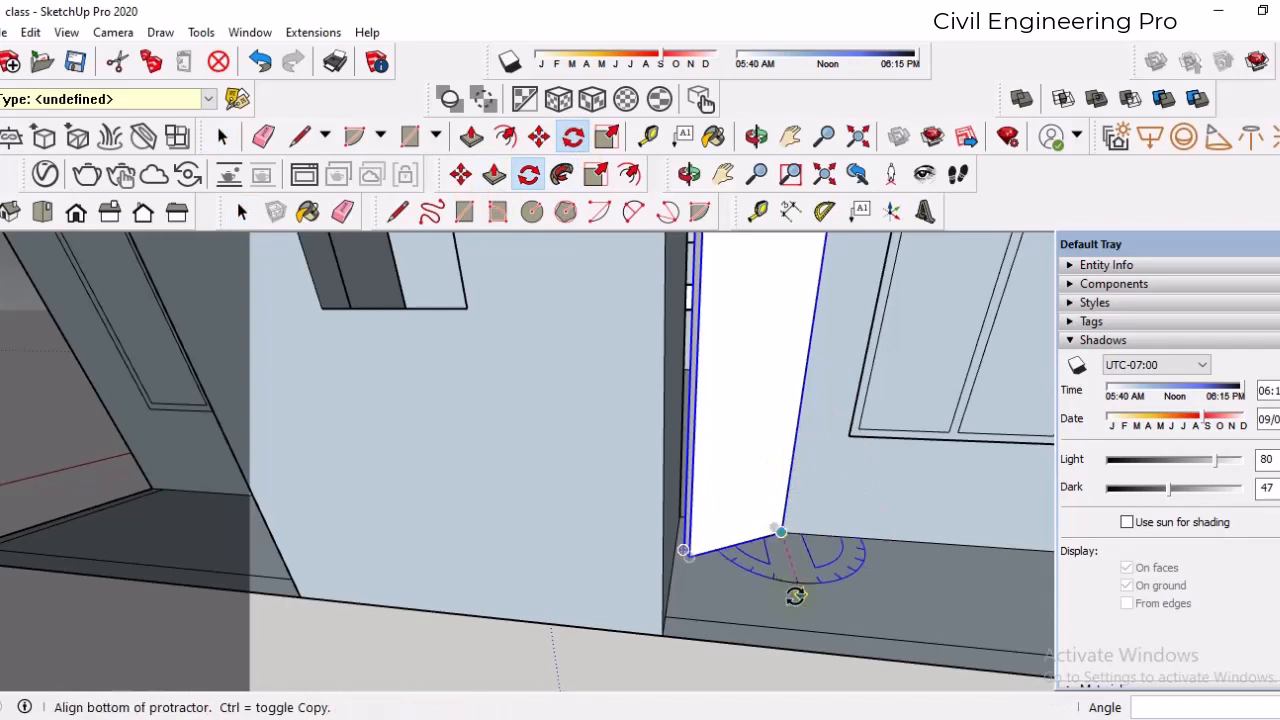
pyautogui.click(798, 595)
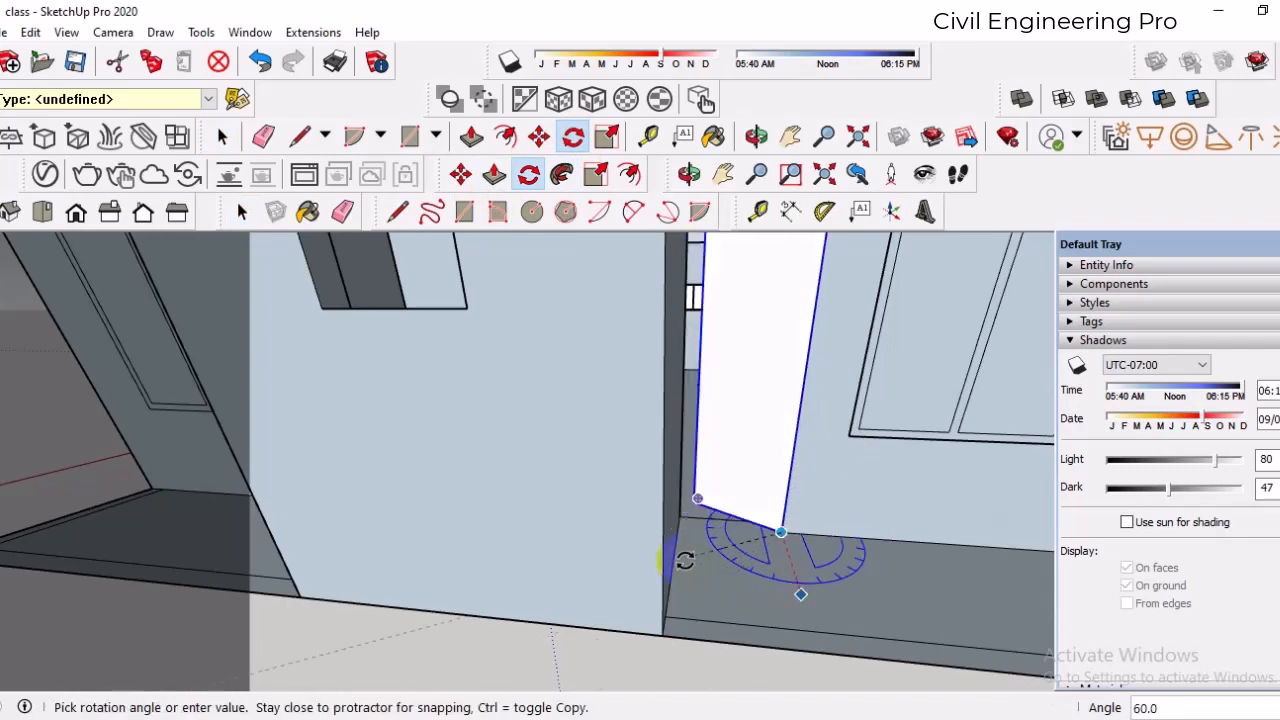
# - Examine the house's interior rooms and rear walls from above and from several sides
pyautogui.scroll(-5, 757, 586)
pyautogui.moveTo(749, 651); pyautogui.dragTo(634, 498, button='middle')
pyautogui.scroll(2, 634, 498)
pyautogui.scroll(-5, 663, 477)
pyautogui.moveTo(660, 568); pyautogui.dragTo(650, 520, button='middle')
pyautogui.scroll(5, 570, 360)
pyautogui.scroll(-4, 620, 425)
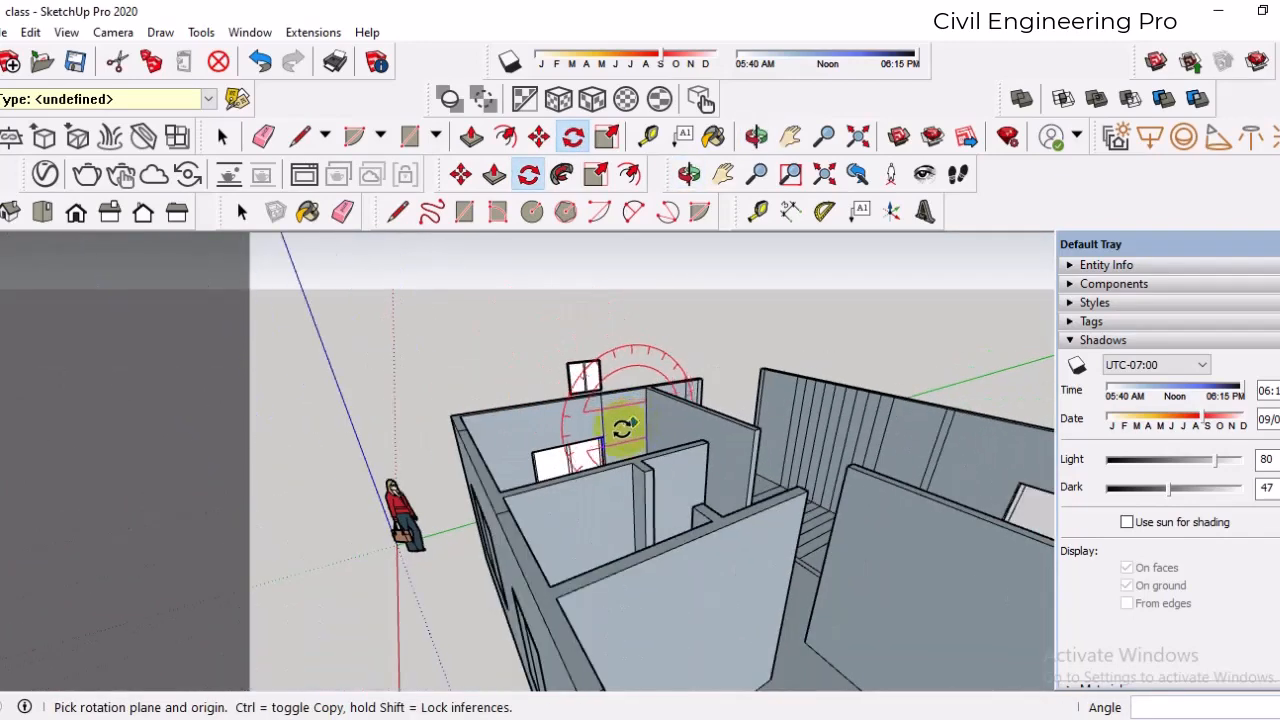
pyautogui.moveTo(625, 430); pyautogui.dragTo(1195, 487, button='middle')
pyautogui.press('q')
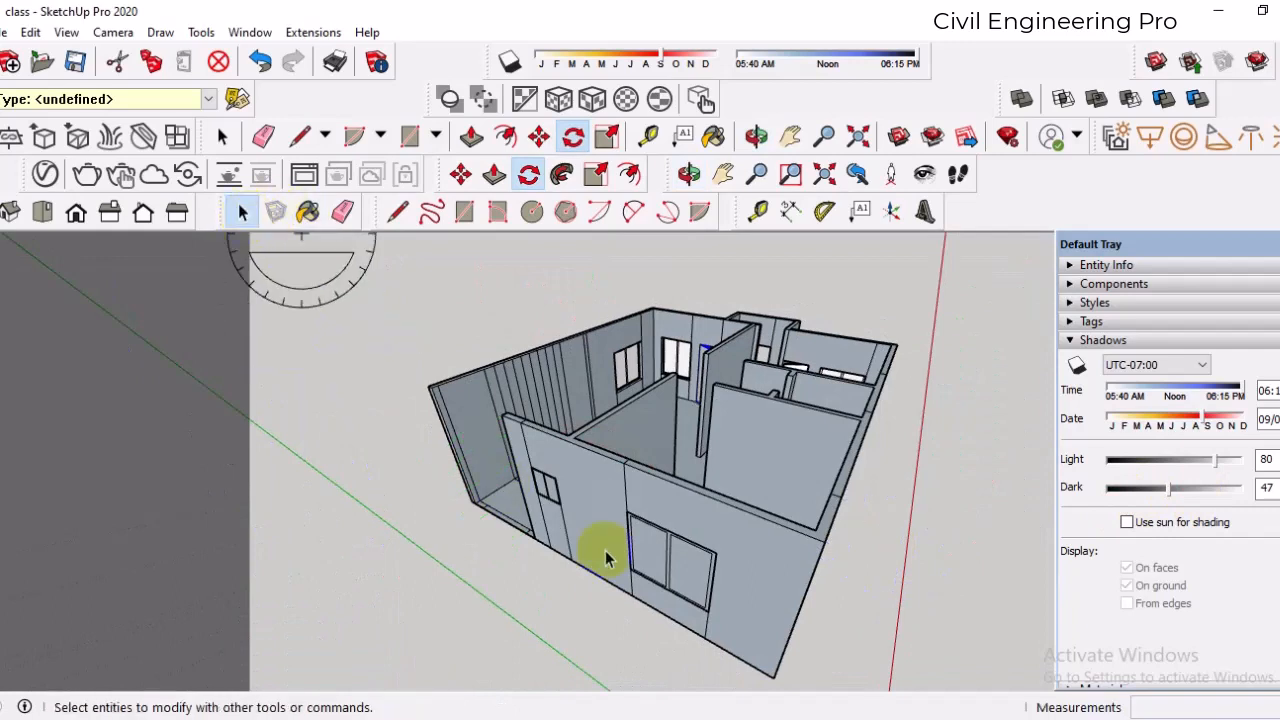
# - Copy the small rear-wall window to the open ground in front of the house, about 39' 7" away
pyautogui.press('space')
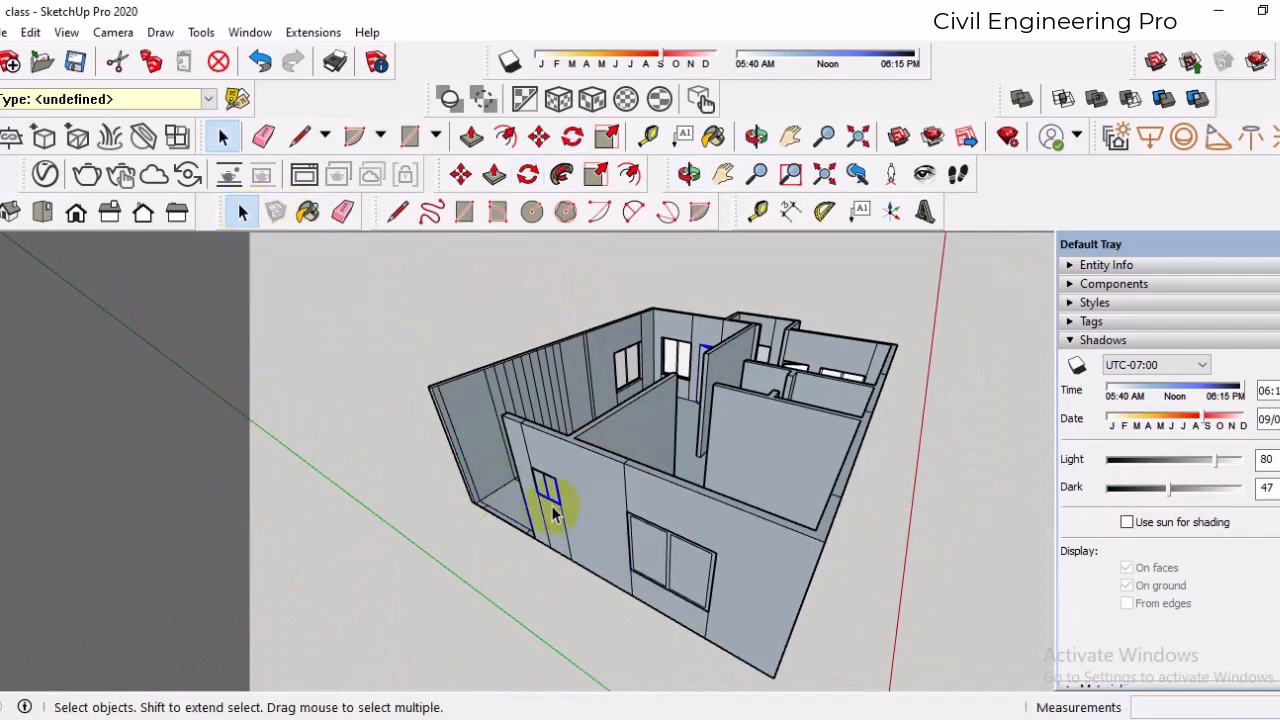
pyautogui.click(467, 176)
pyautogui.press('ctrl')
pyautogui.click(543, 488)
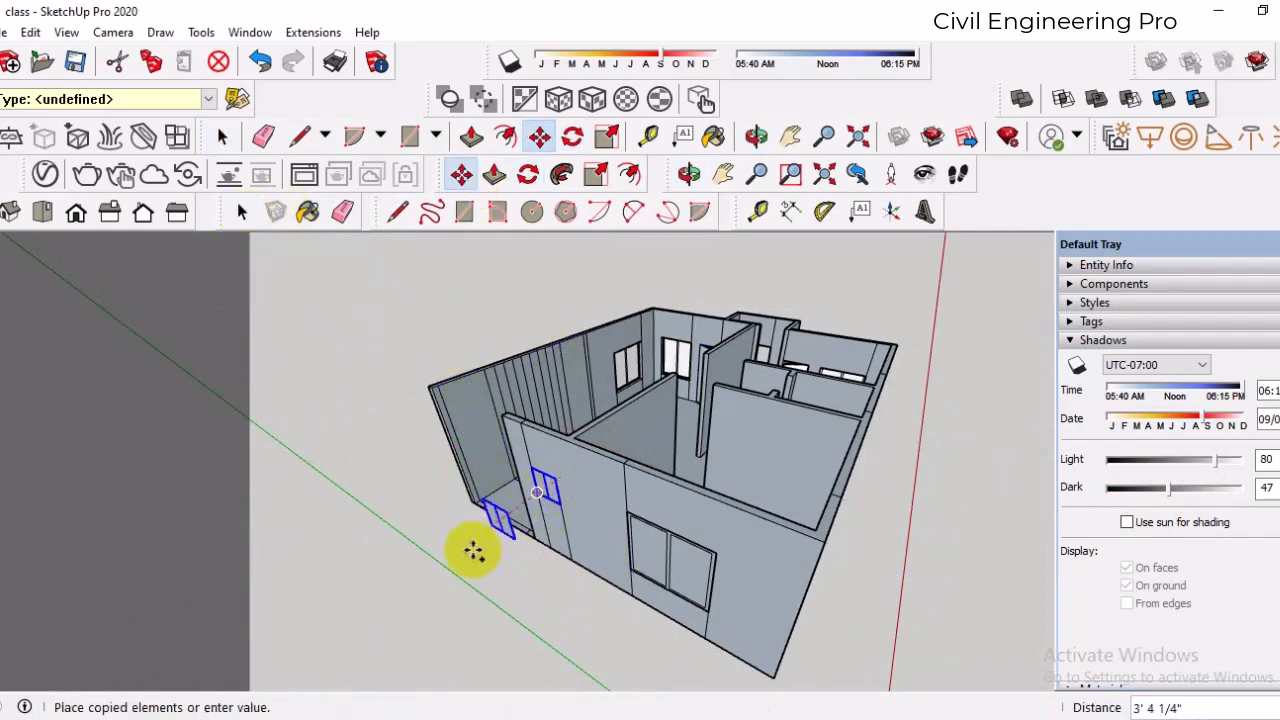
pyautogui.scroll(-2, 475, 551)
pyautogui.moveTo(785, 397); pyautogui.dragTo(425, 410, button='middle')
pyautogui.scroll(2, 903, 575)
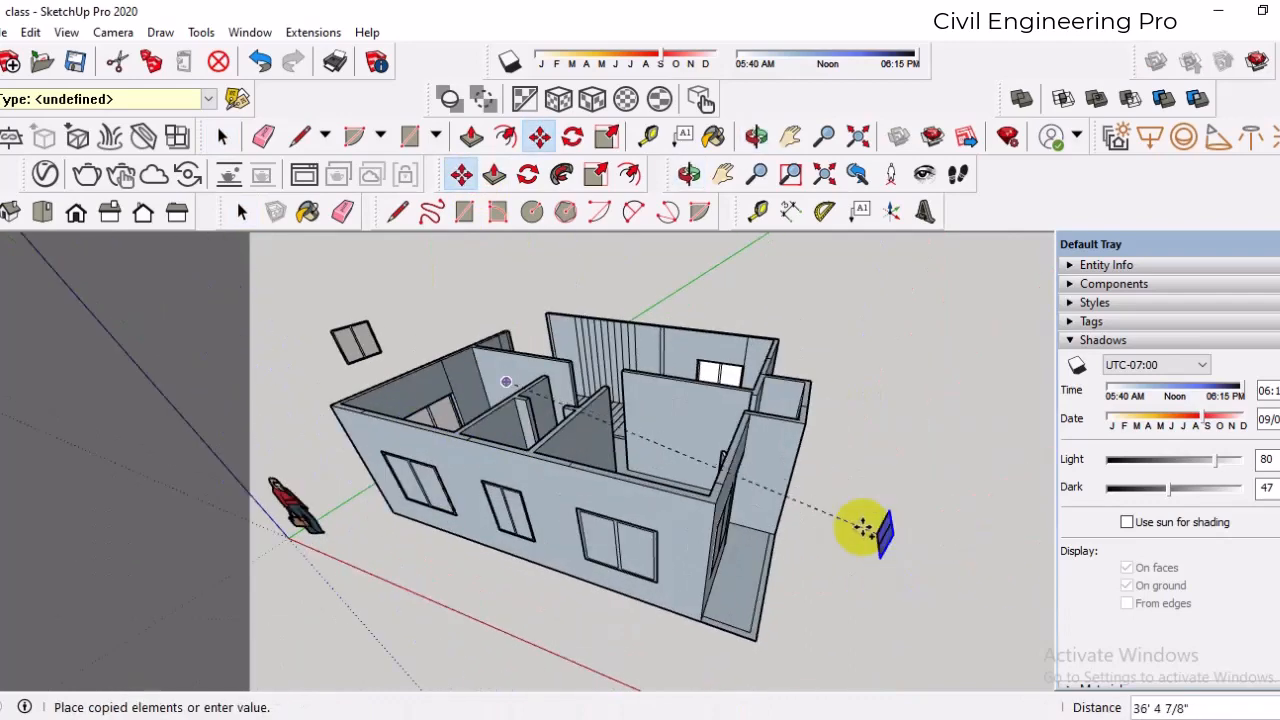
pyautogui.moveTo(802, 511); pyautogui.dragTo(661, 443, button='middle')
pyautogui.scroll(2, 829, 546)
pyautogui.scroll(2, 893, 563)
pyautogui.scroll(-5, 897, 560)
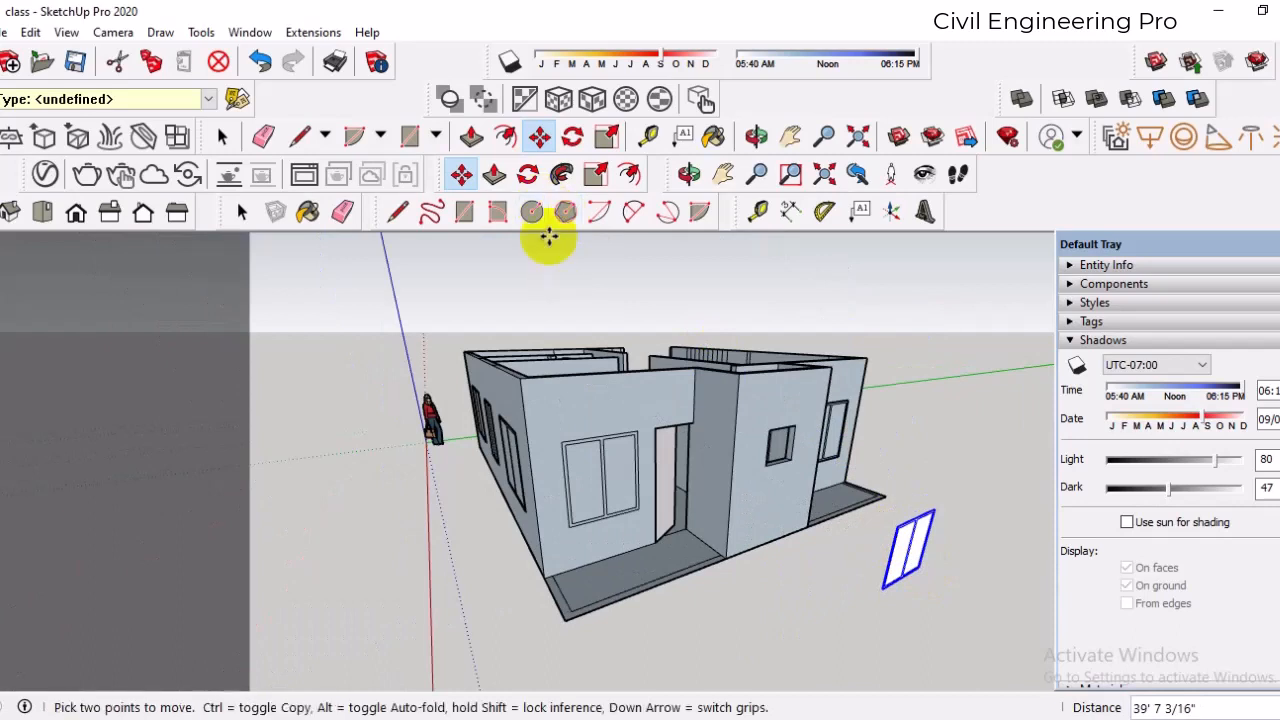
# - Rotate the copied window 180° about its lower corner
pyautogui.click(572, 137)
pyautogui.scroll(3, 908, 554)
pyautogui.moveTo(900, 552); pyautogui.dragTo(960, 582)
pyautogui.click(960, 583)
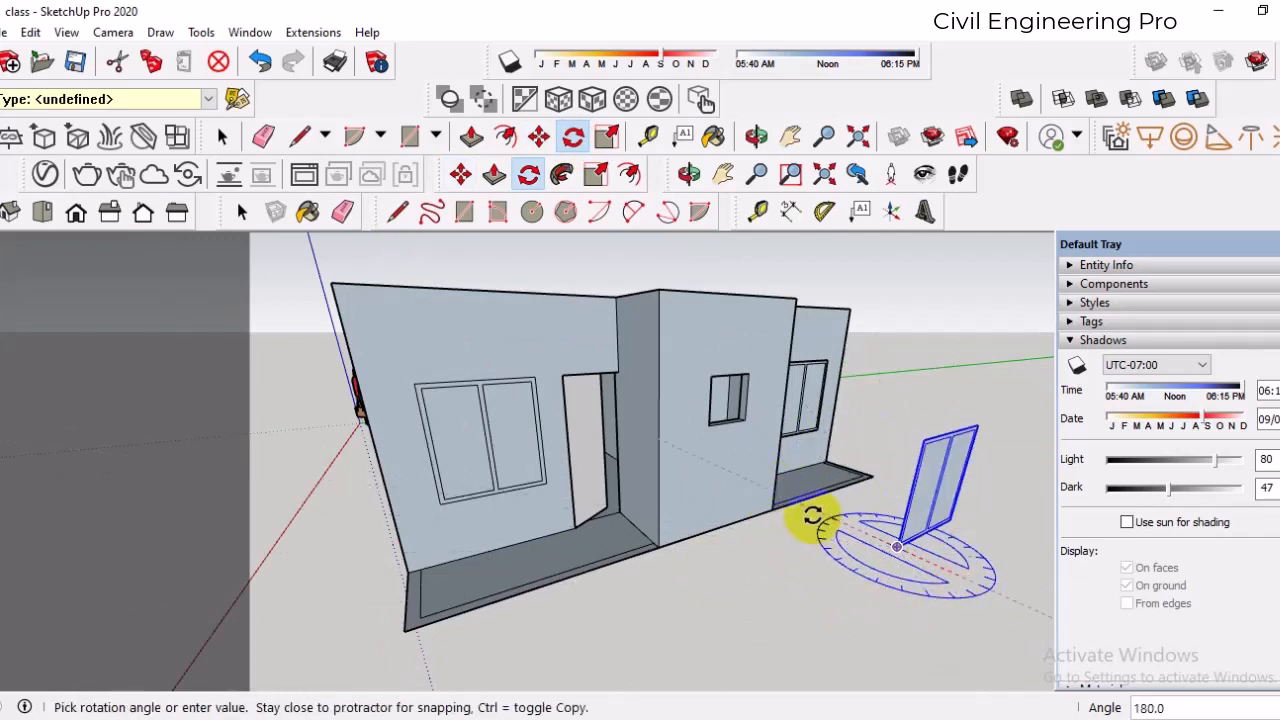
pyautogui.click(903, 583)
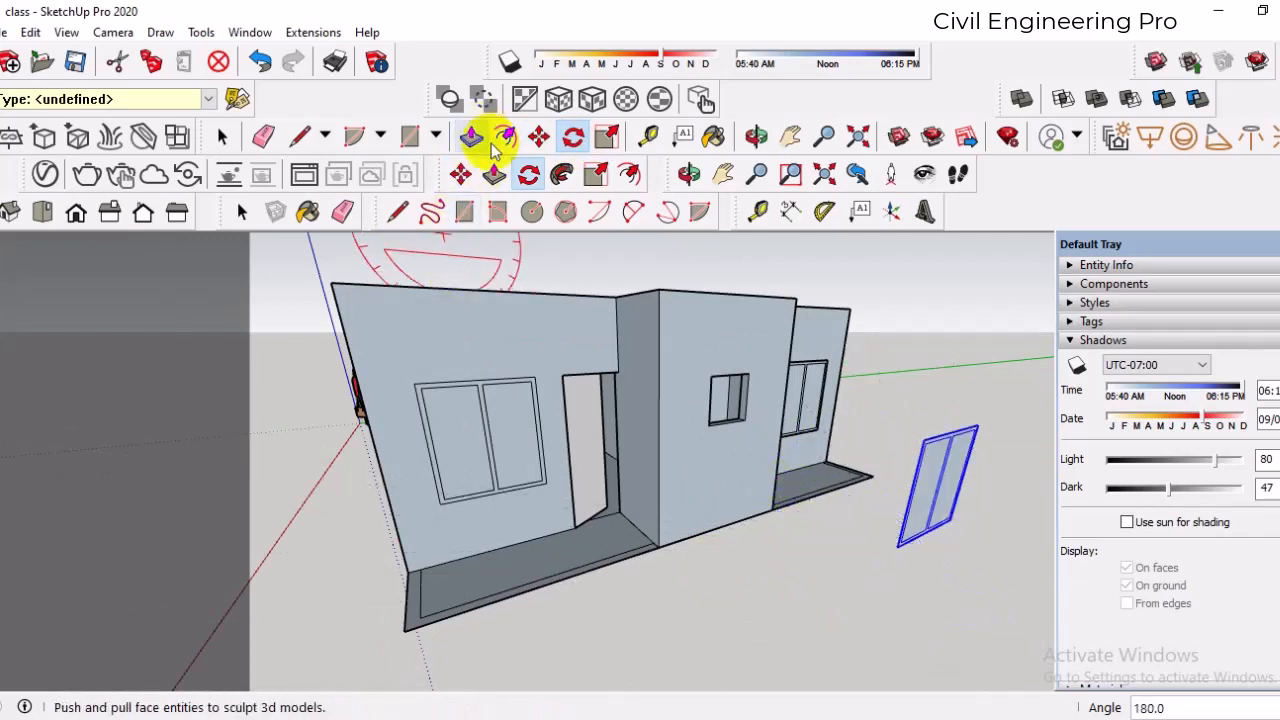
# - Move the copied window by its lower left corner into the small opening in the front's projecting middle wall
pyautogui.click(466, 173)
pyautogui.scroll(6, 903, 529)
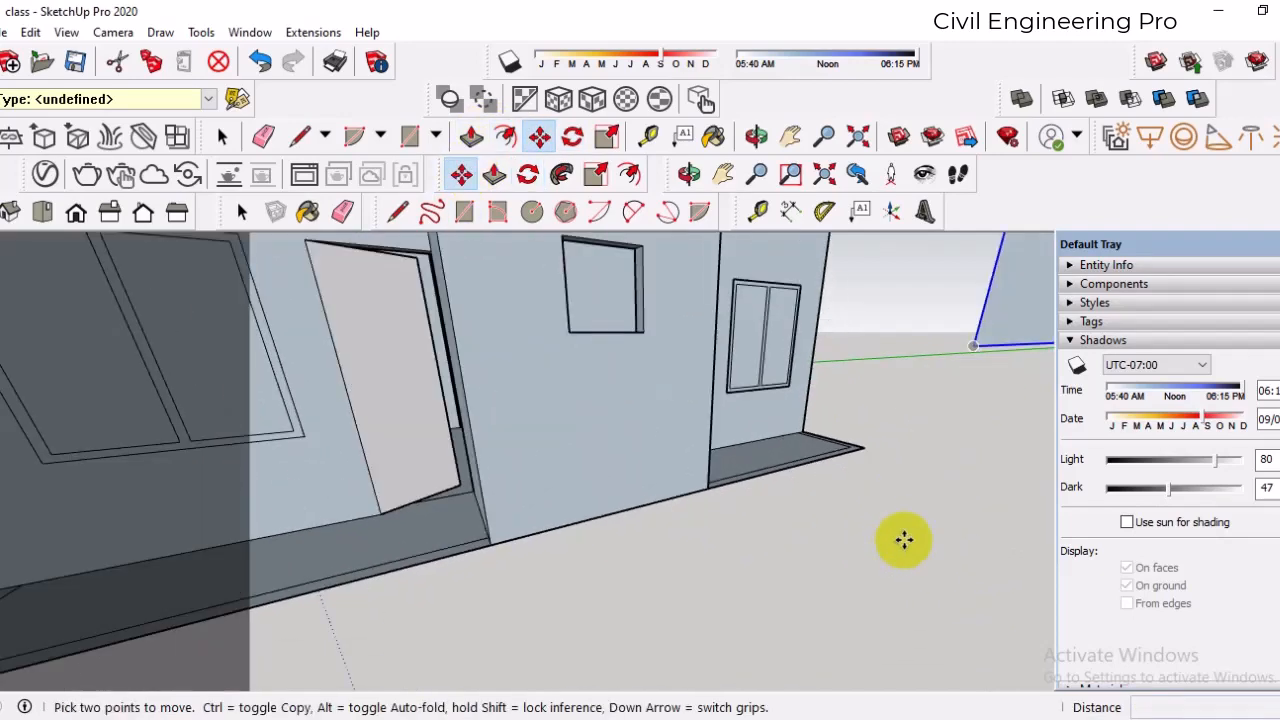
pyautogui.click(901, 531)
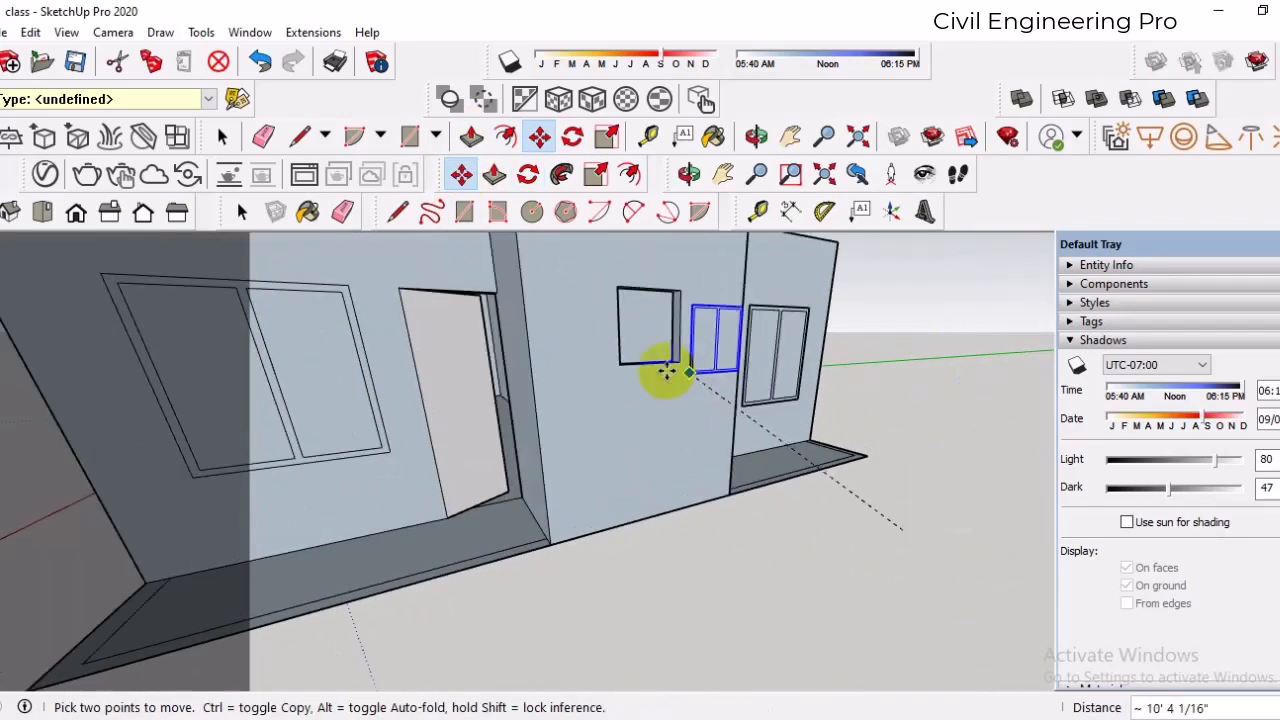
pyautogui.click(626, 362)
# - Examine the front of the house and the fitted middle window from several sides
pyautogui.scroll(-9, 692, 501)
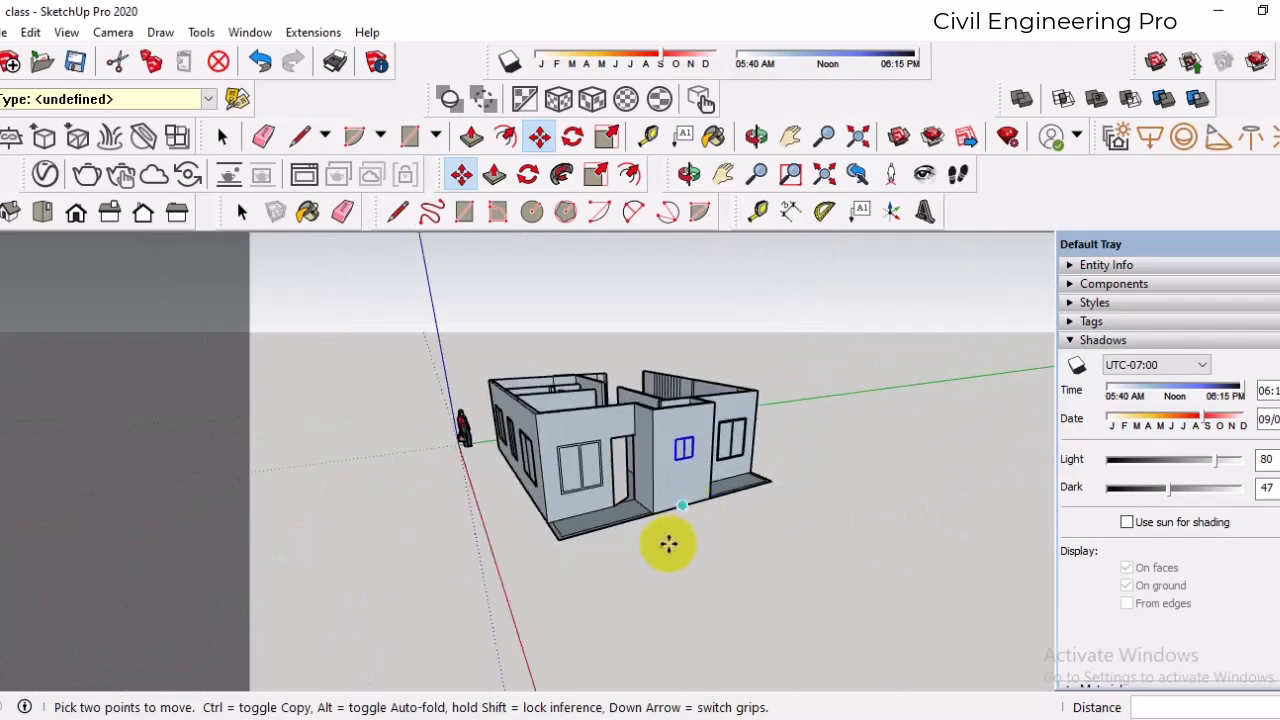
pyautogui.moveTo(739, 534); pyautogui.dragTo(766, 533, button='middle')
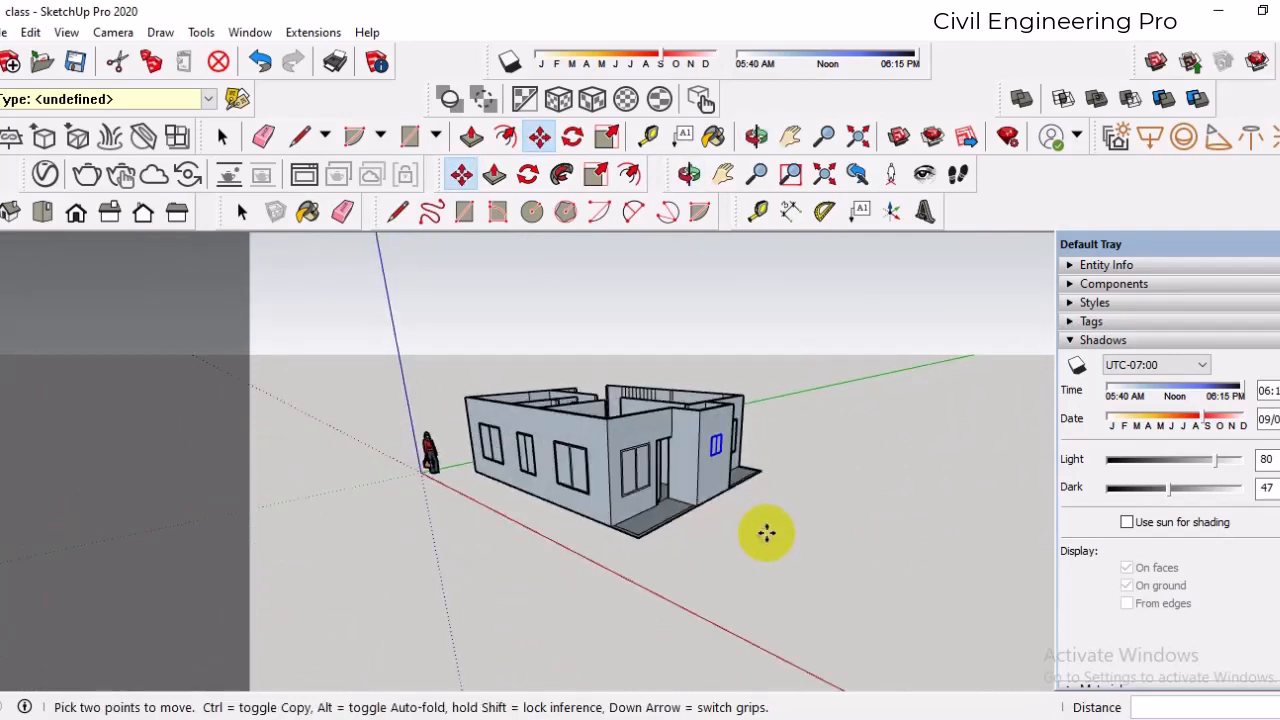
pyautogui.scroll(2, 773, 538)
pyautogui.moveTo(750, 463); pyautogui.dragTo(655, 447, button='middle')
pyautogui.scroll(2, 628, 436)
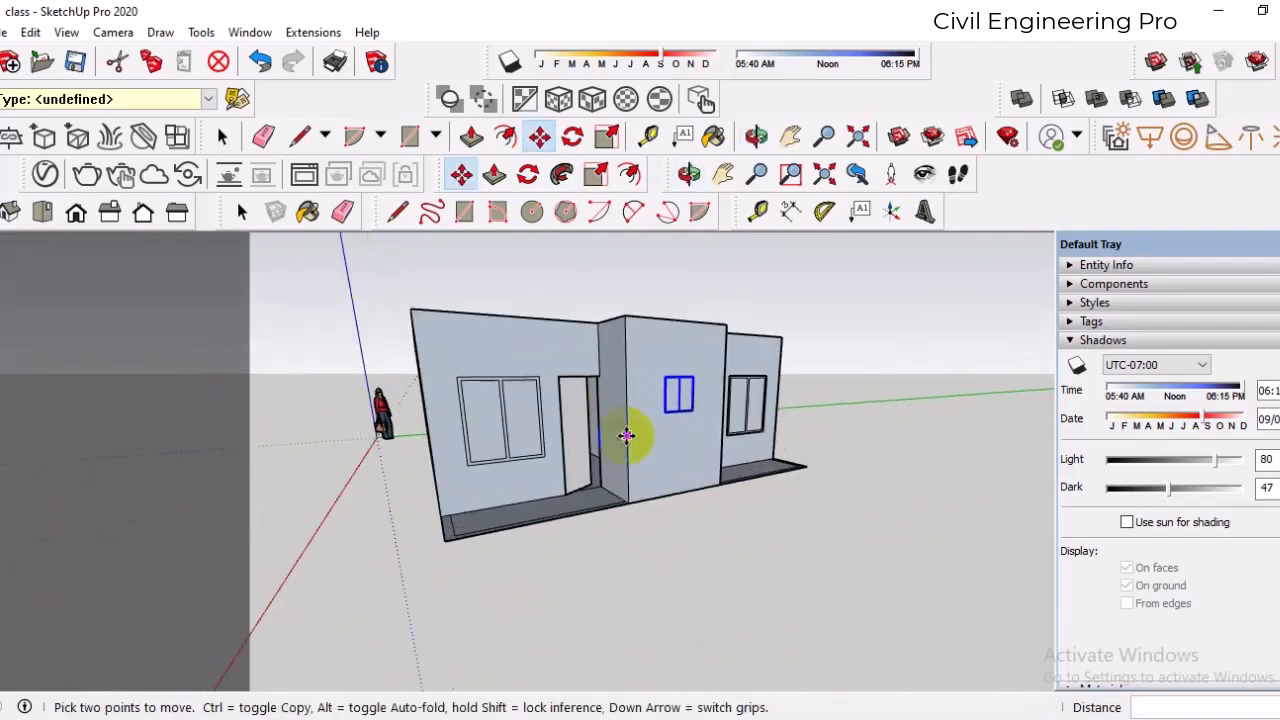
pyautogui.scroll(-1, 628, 436)
pyautogui.scroll(4, 502, 399)
pyautogui.scroll(-4, 760, 533)
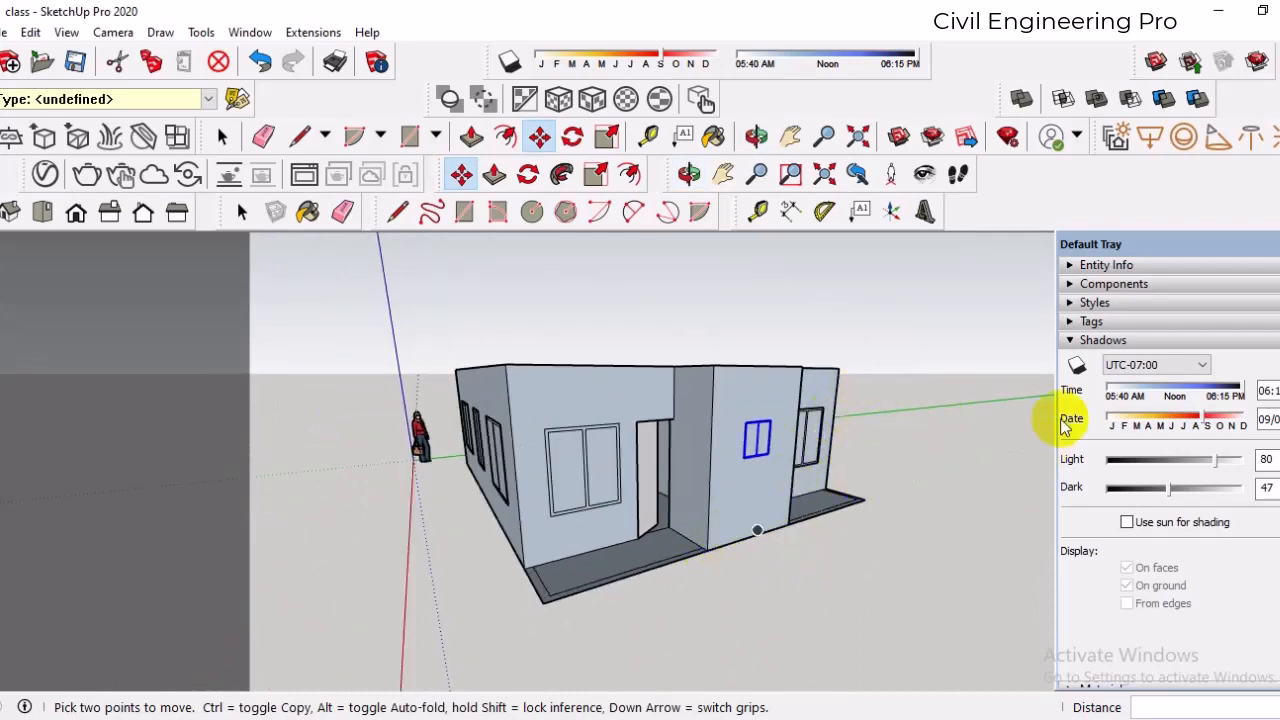
# - Paint both panes of the left front window with Translucent Glass Tinted from the Glass and Mirrors materials
pyautogui.click(1103, 340)
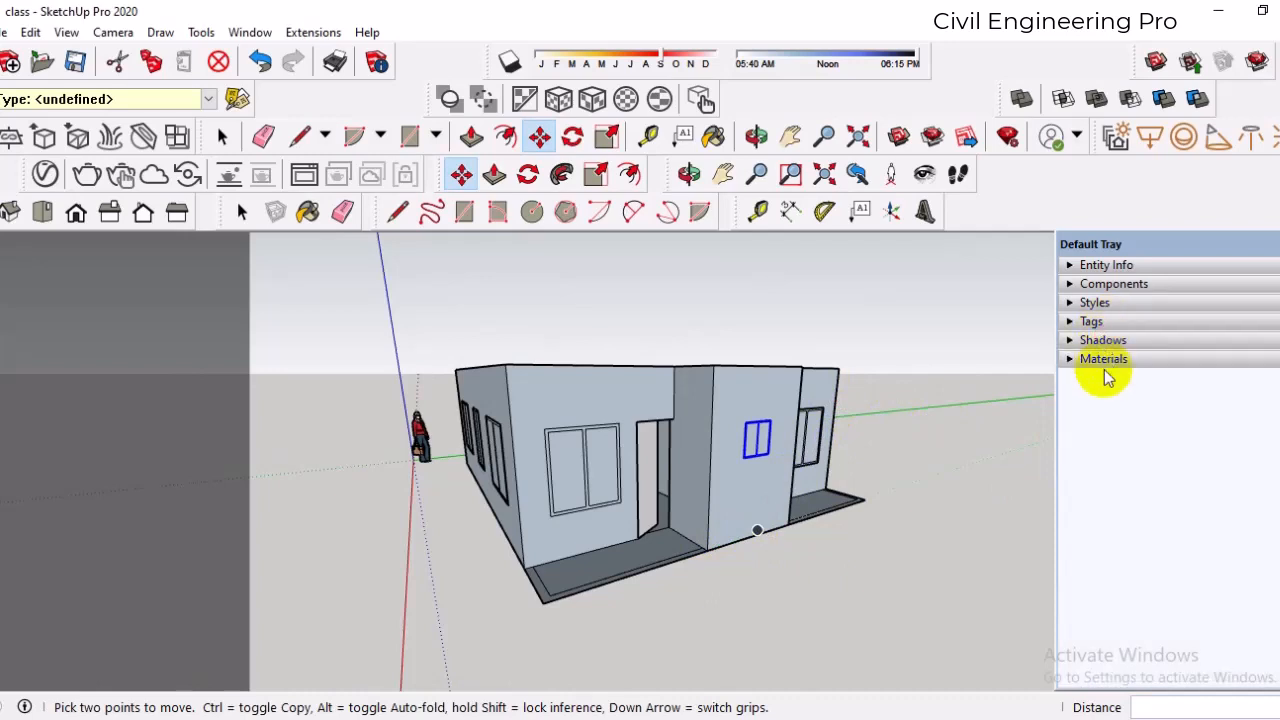
pyautogui.click(1103, 359)
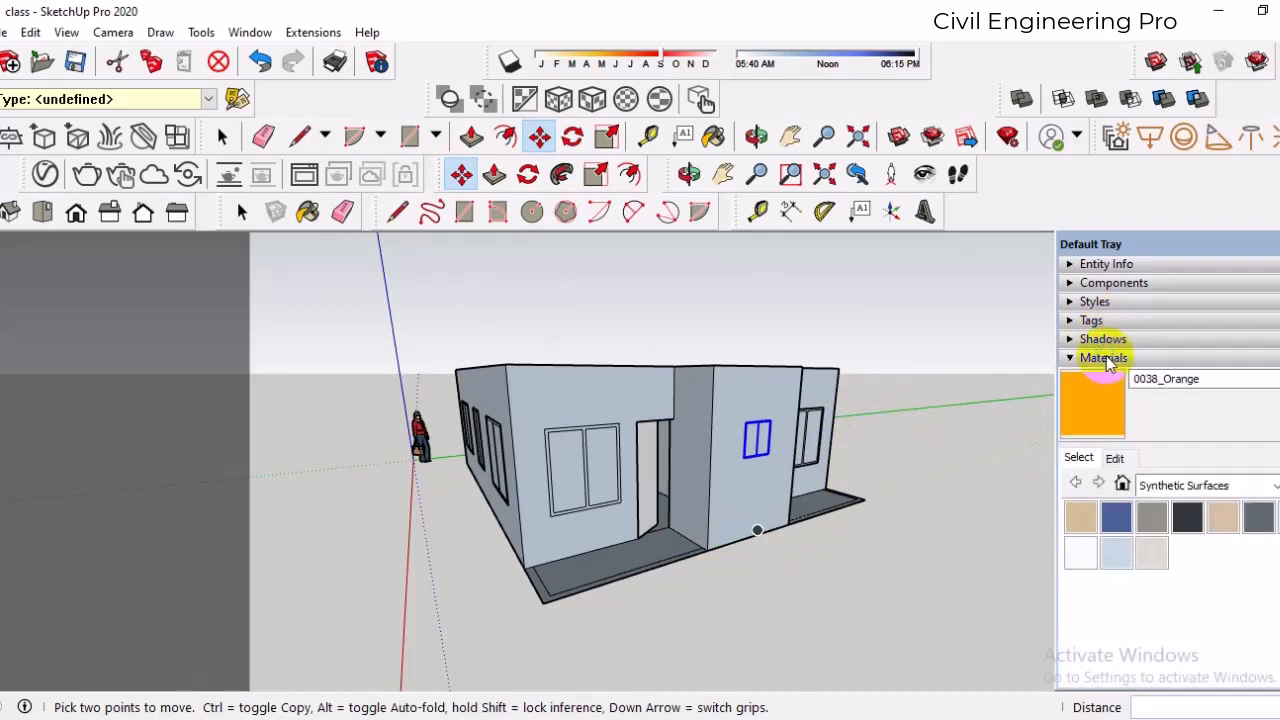
pyautogui.click(1195, 487)
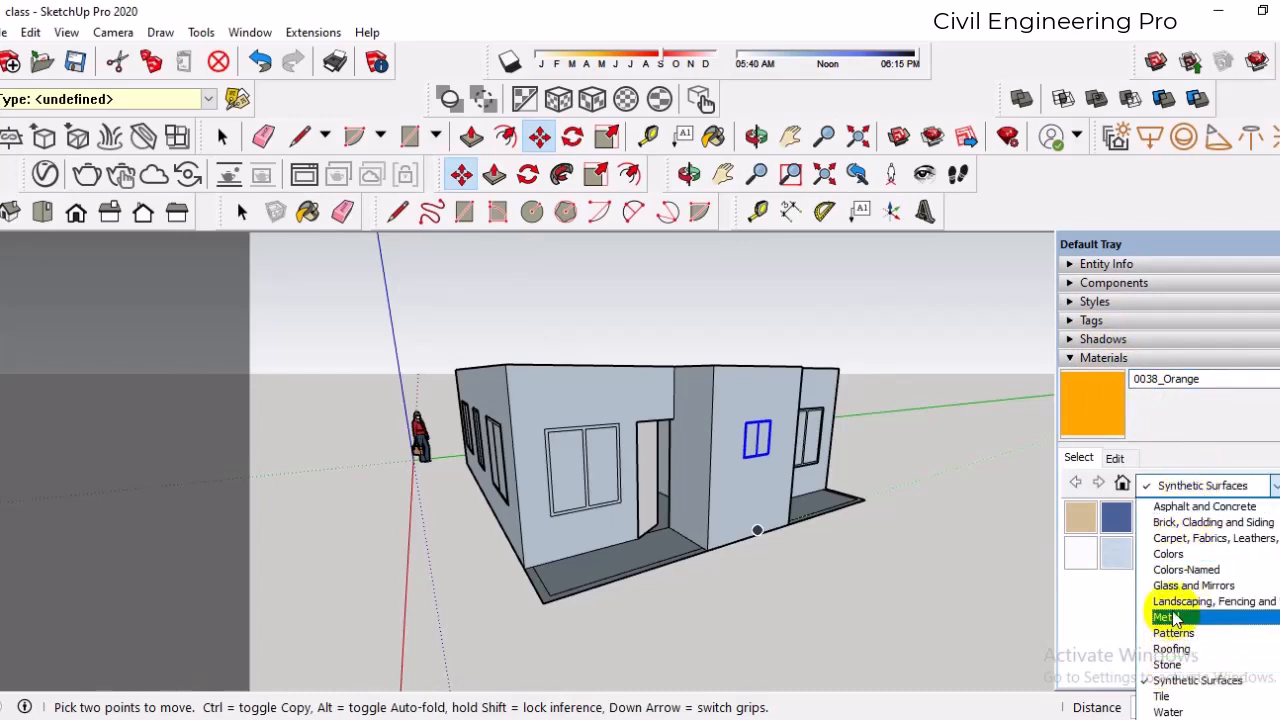
pyautogui.click(1180, 588)
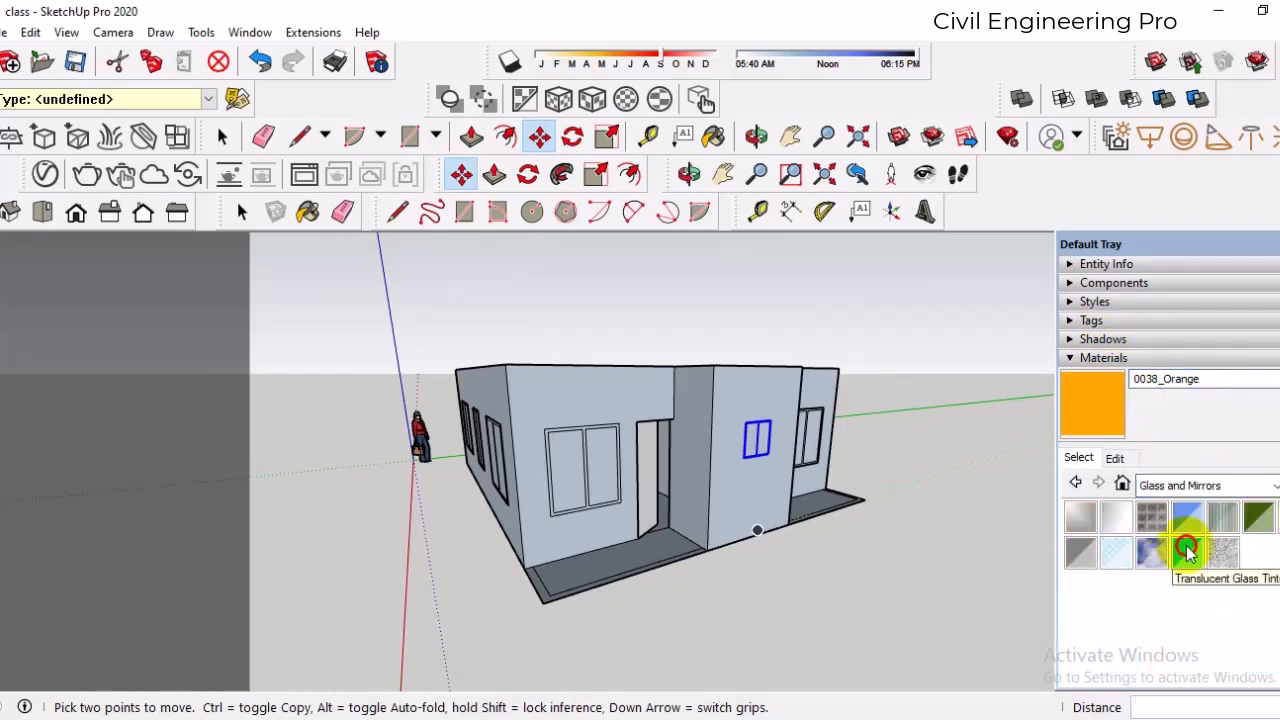
pyautogui.click(1187, 549)
pyautogui.scroll(5, 580, 534)
pyautogui.click(595, 441)
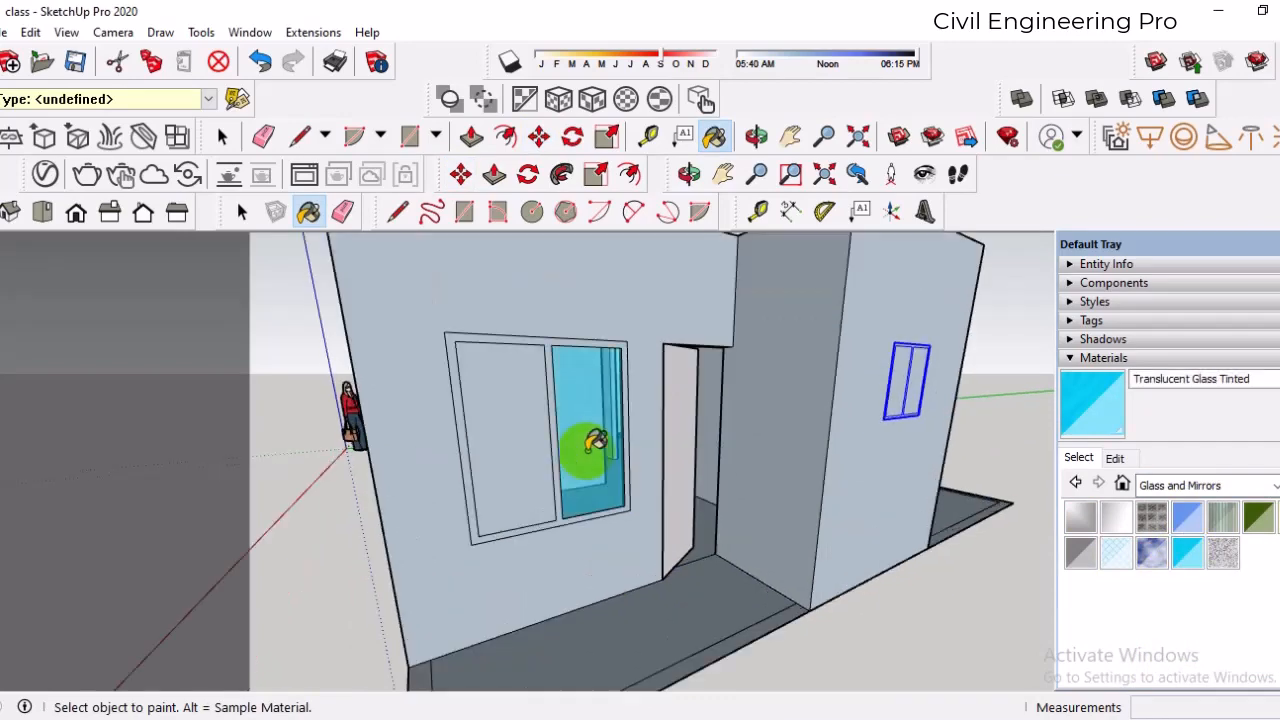
pyautogui.click(535, 438)
# - Paint the small middle front window with Translucent Glass Tinted
pyautogui.scroll(3, 918, 368)
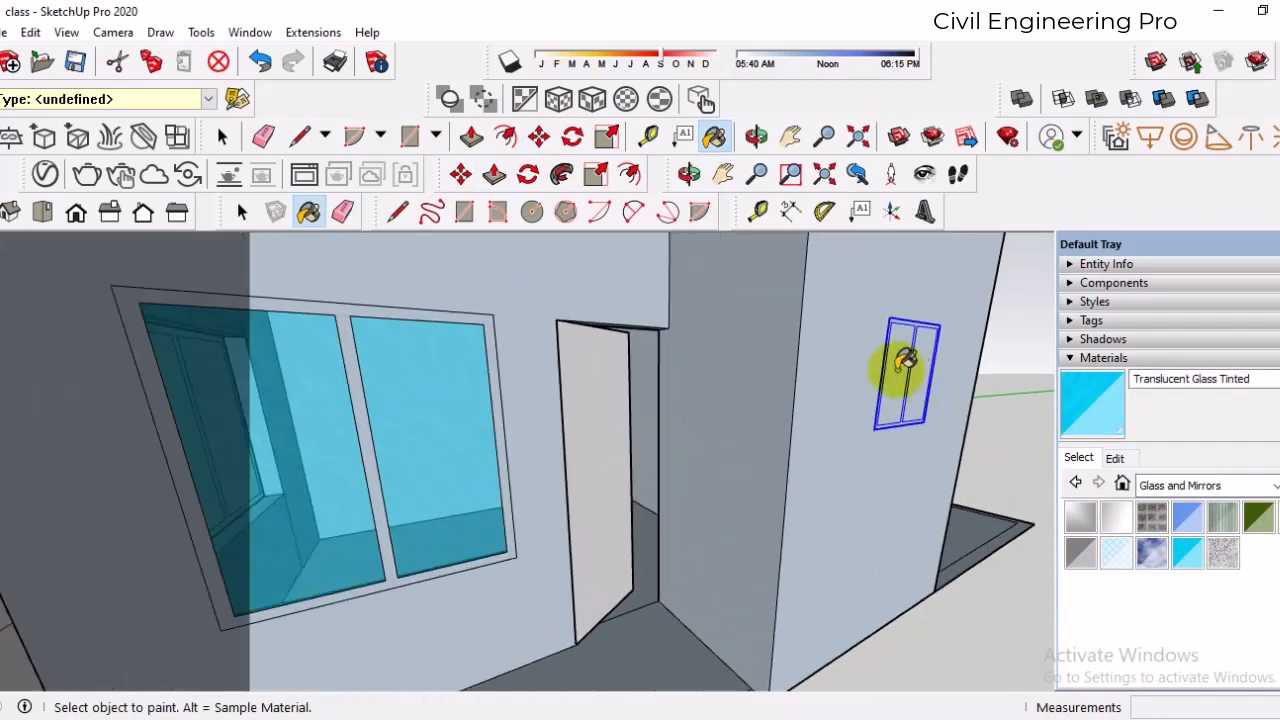
pyautogui.scroll(2, 907, 365)
pyautogui.moveTo(914, 337); pyautogui.dragTo(800, 343, button='middle')
pyautogui.scroll(4, 909, 374)
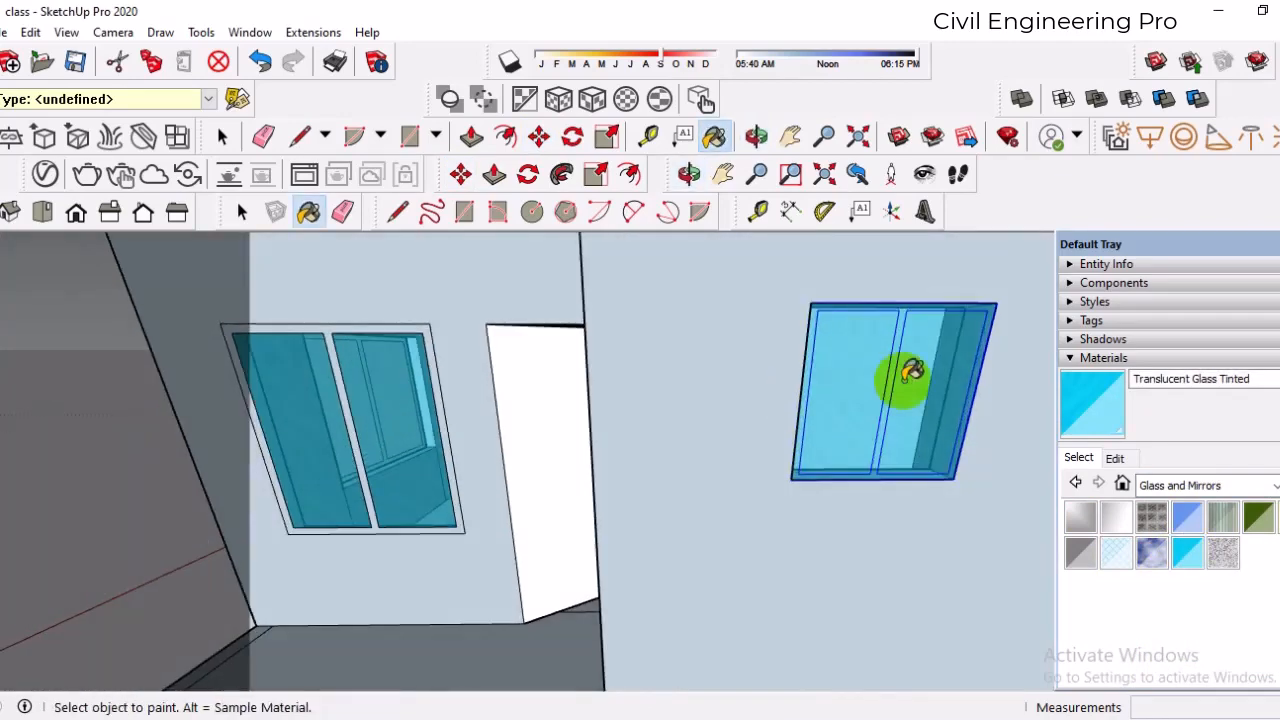
pyautogui.scroll(-6, 847, 336)
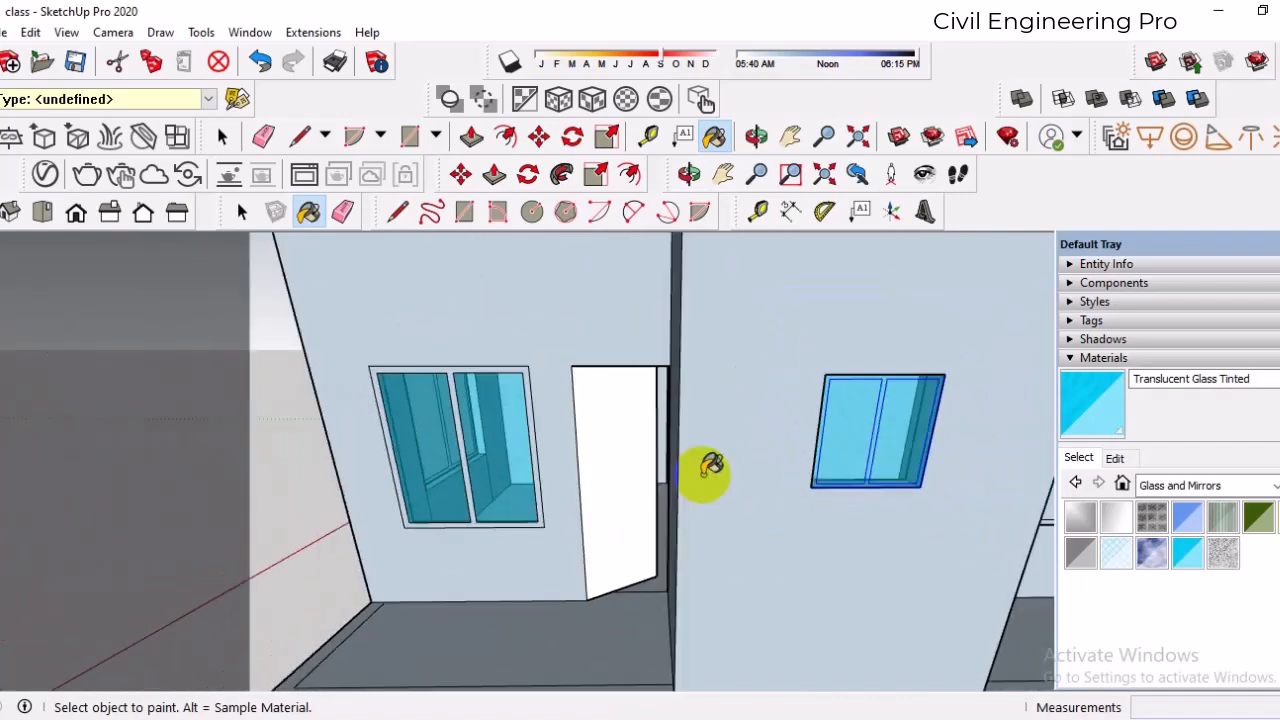
# - Try to paint the left side wall's window nearest the front with Translucent Glass Tinted
pyautogui.scroll(-4, 450, 487)
pyautogui.moveTo(452, 487); pyautogui.dragTo(985, 460, button='middle')
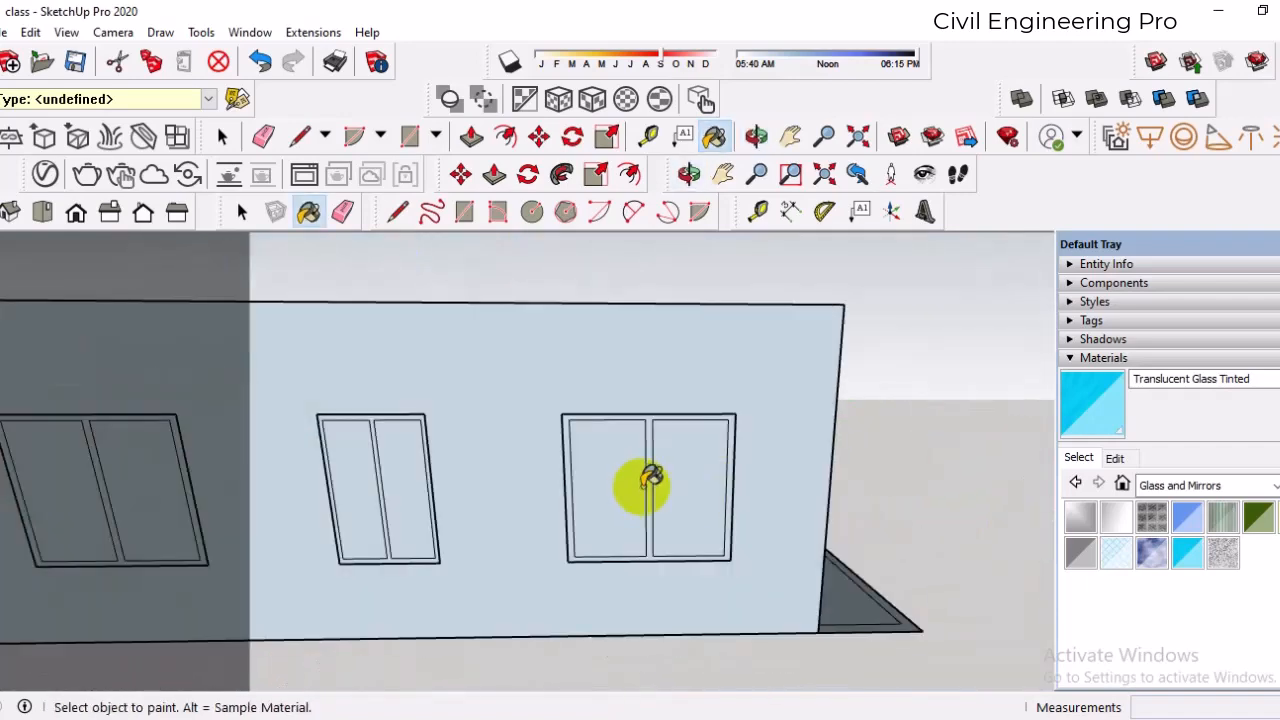
pyautogui.click(688, 468)
pyautogui.scroll(5, 671, 440)
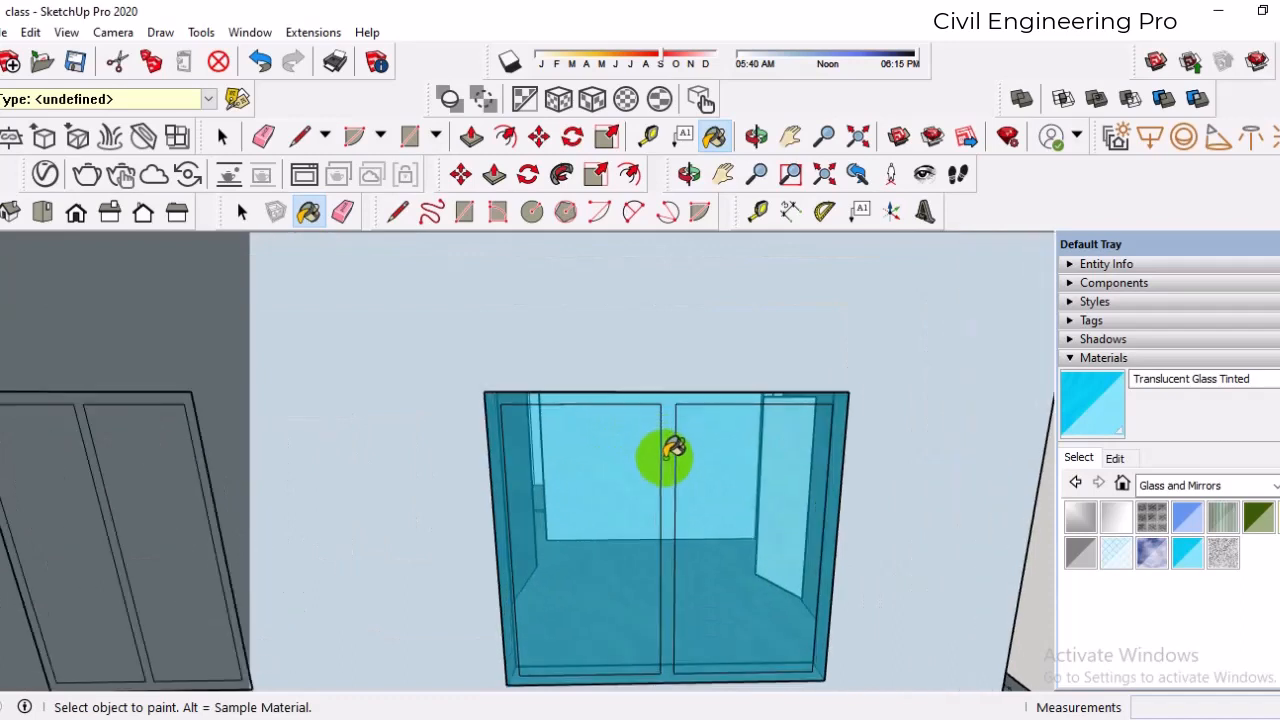
pyautogui.hotkey('ctrl', 'z')
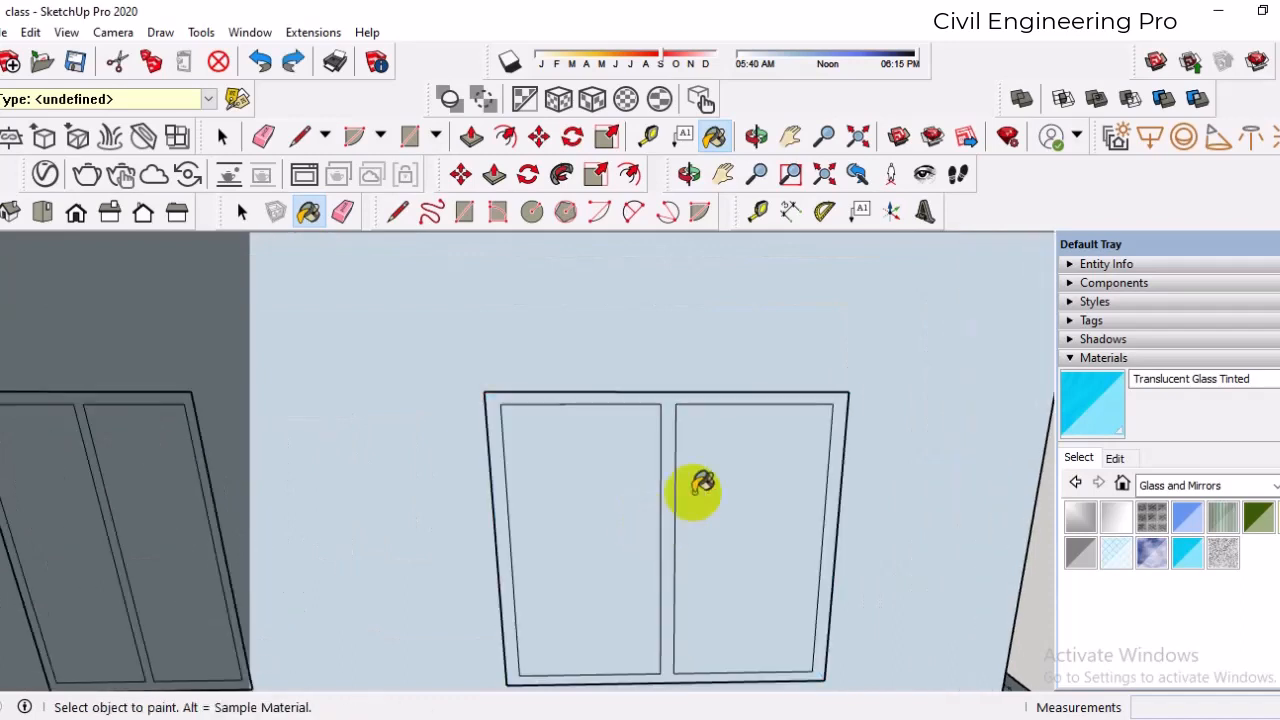
pyautogui.click(224, 137)
pyautogui.rightClick(623, 514)
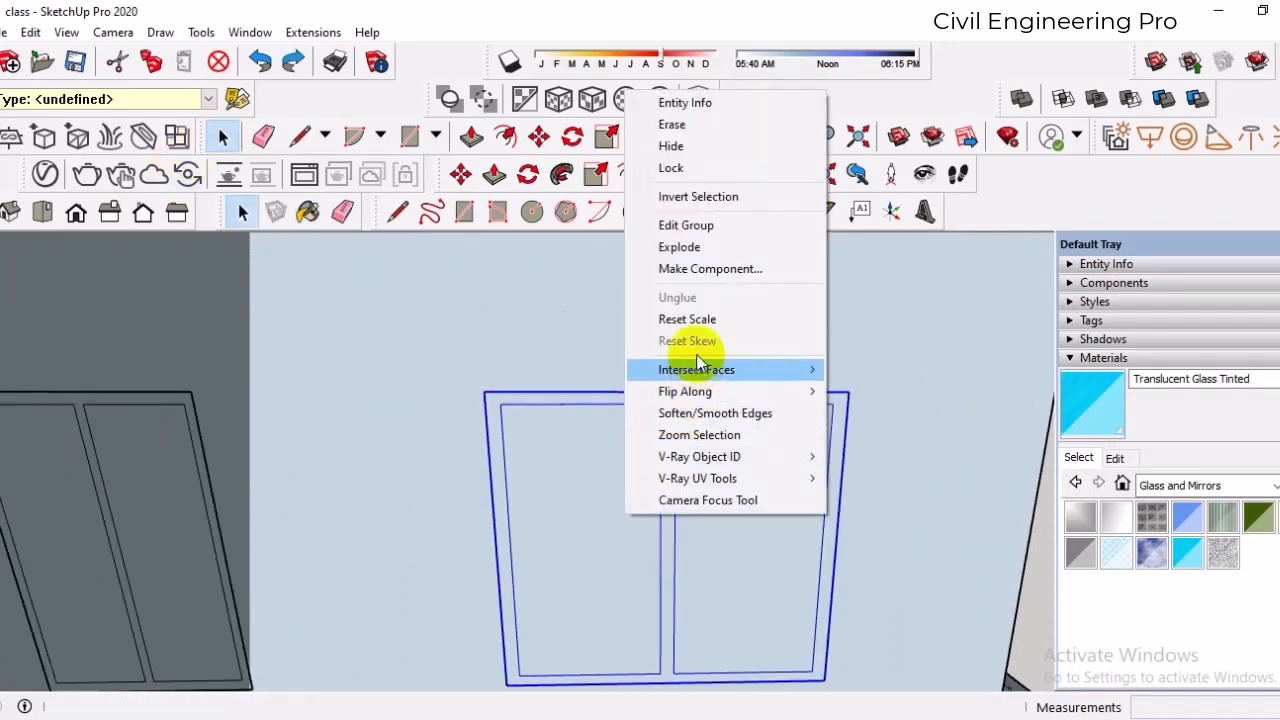
pyautogui.click(690, 226)
pyautogui.scroll(-6, 710, 388)
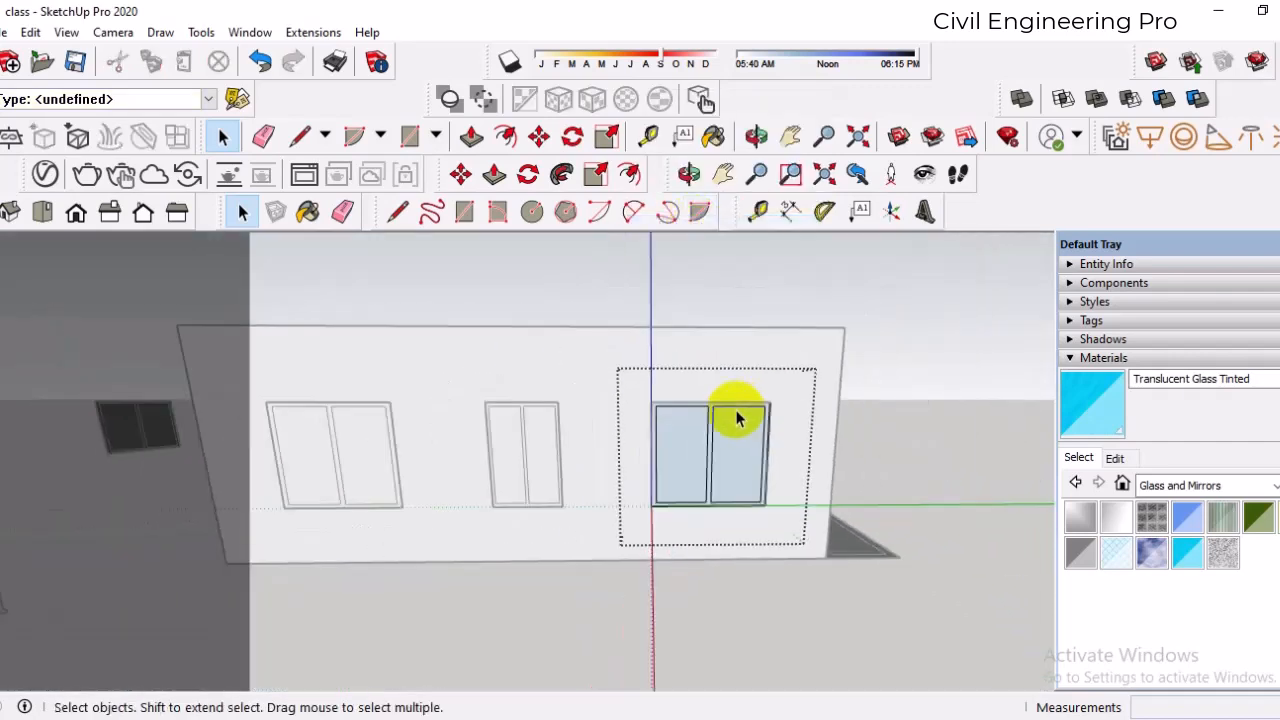
pyautogui.click(682, 599)
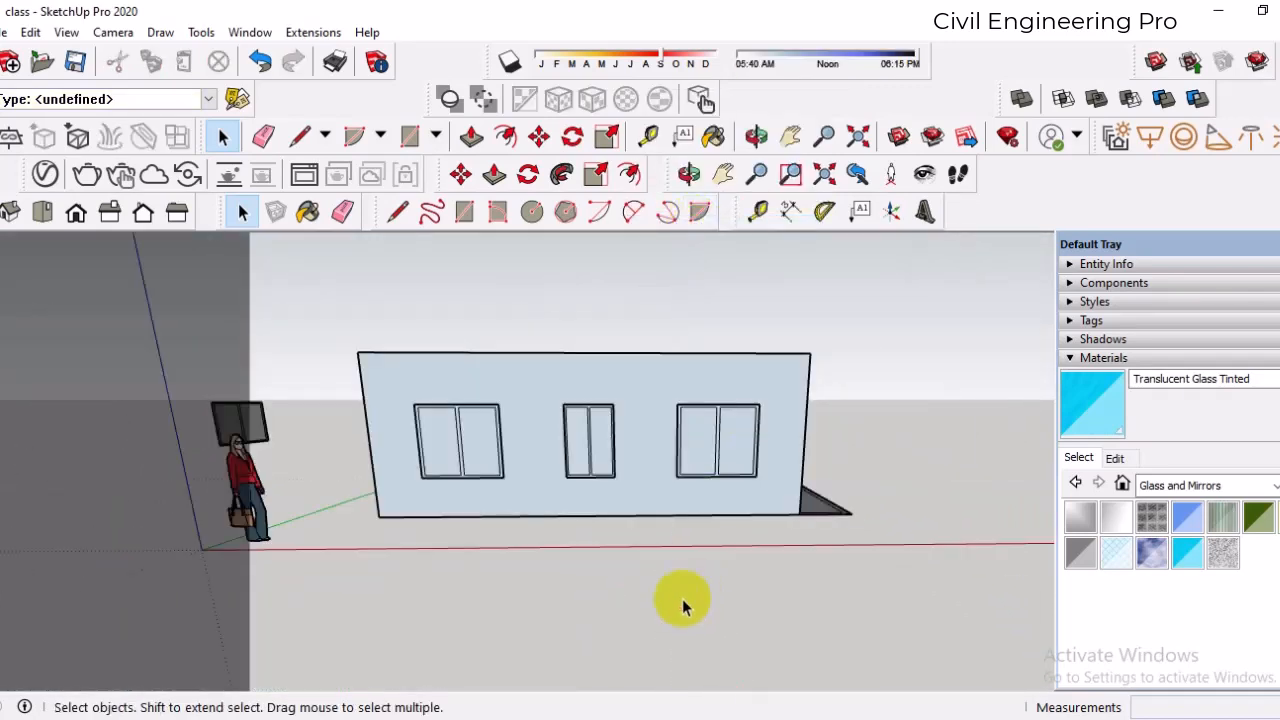
# - Explode the three window groups in the left side wall
pyautogui.click(706, 441)
pyautogui.rightClick(708, 445)
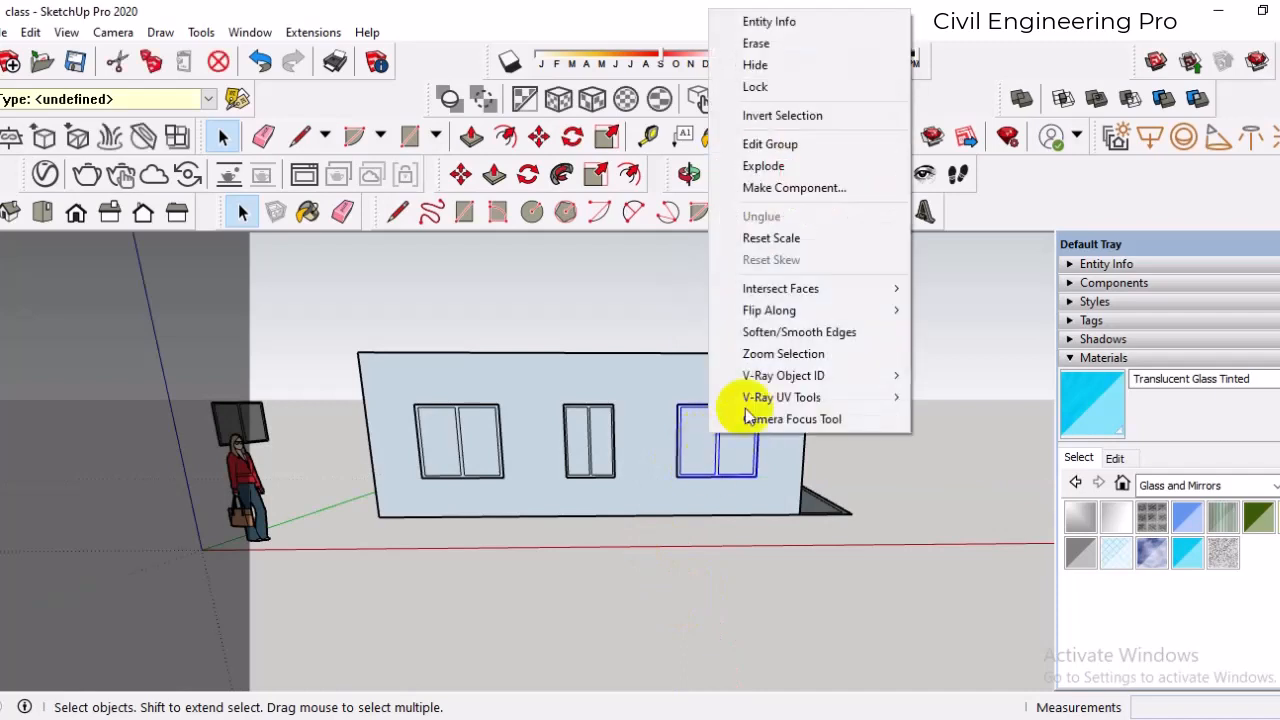
pyautogui.click(800, 166)
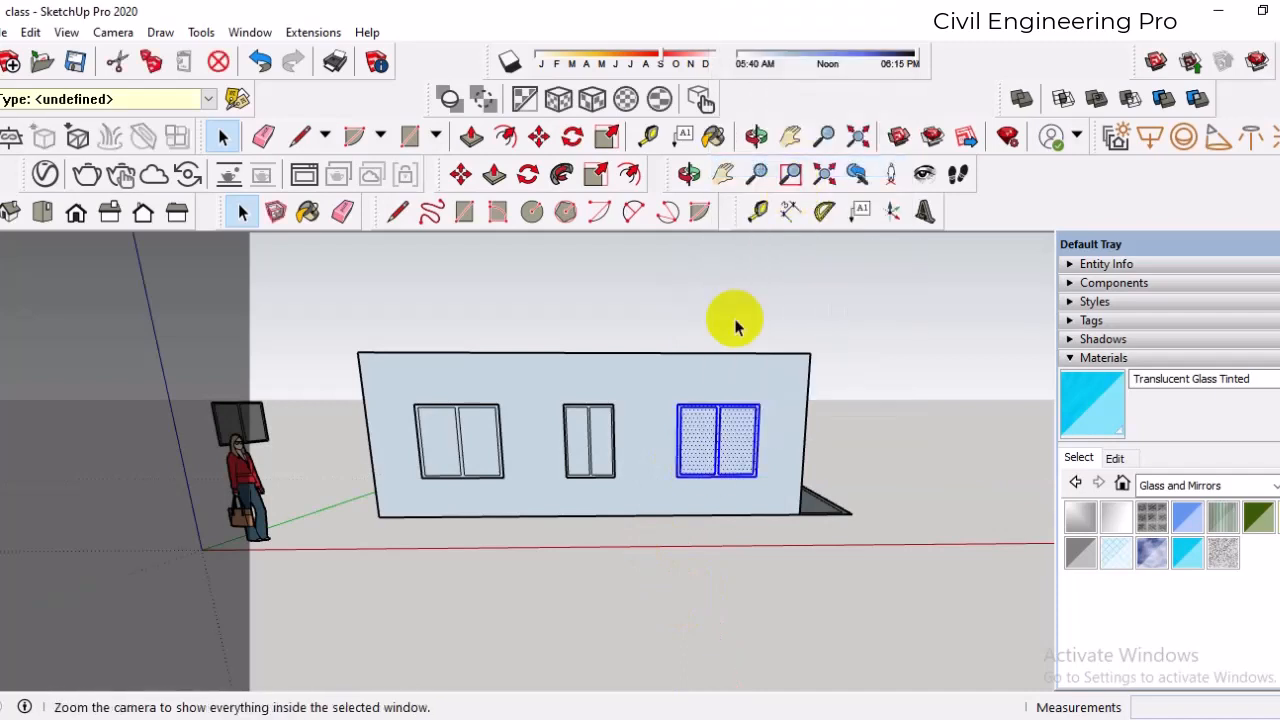
pyautogui.click(580, 440)
pyautogui.rightClick(587, 436)
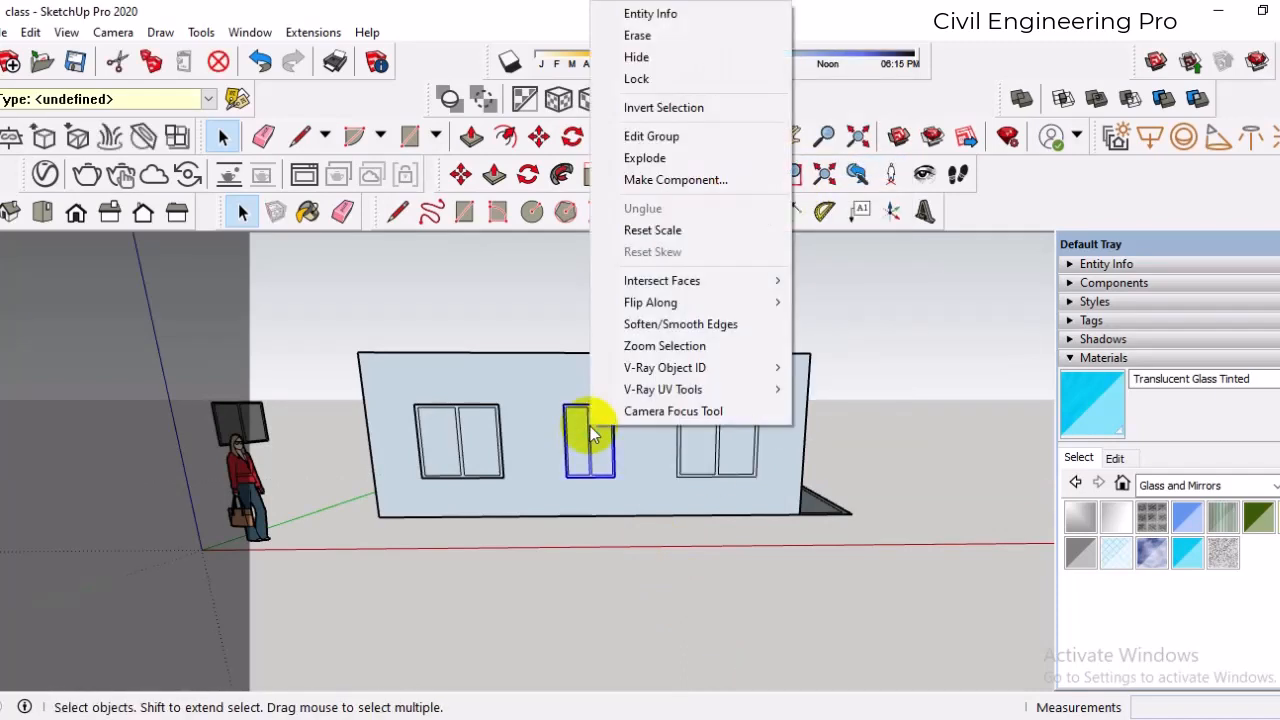
pyautogui.click(650, 159)
pyautogui.rightClick(476, 432)
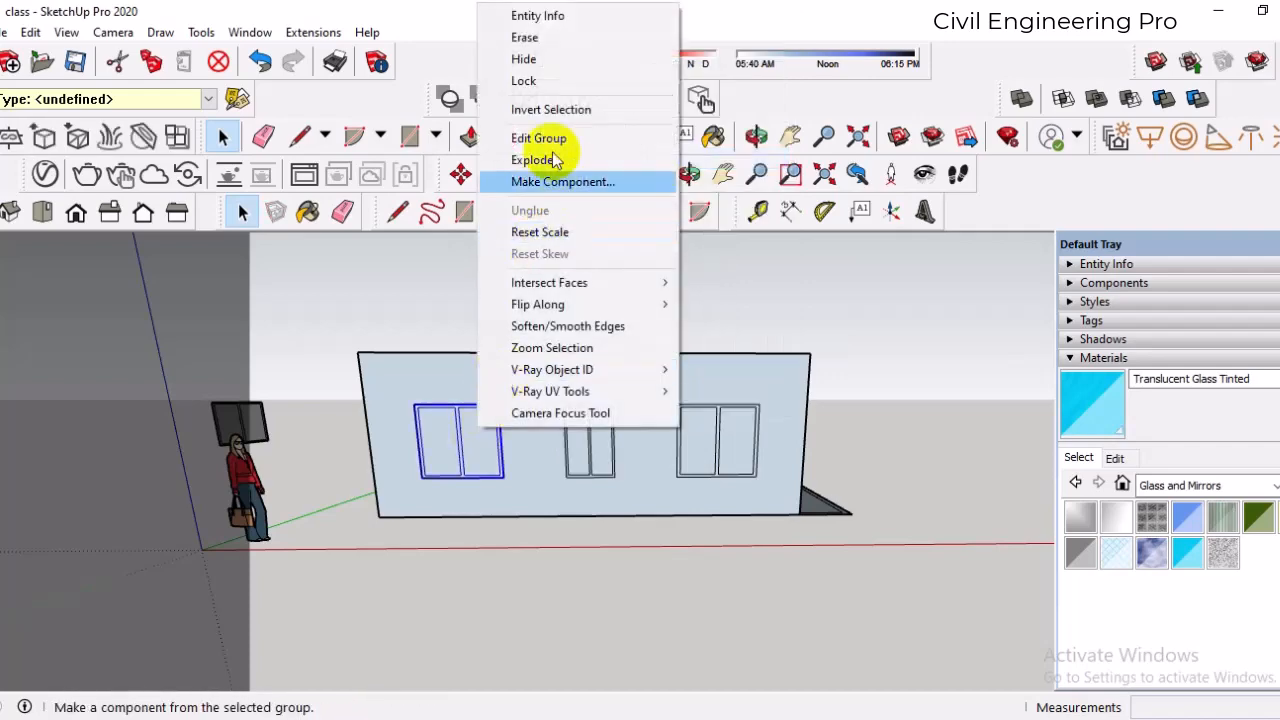
pyautogui.click(545, 158)
# - Explode the small middle window group and the right window group on the front of the house
pyautogui.moveTo(786, 402); pyautogui.dragTo(329, 423, button='middle')
pyautogui.click(748, 452)
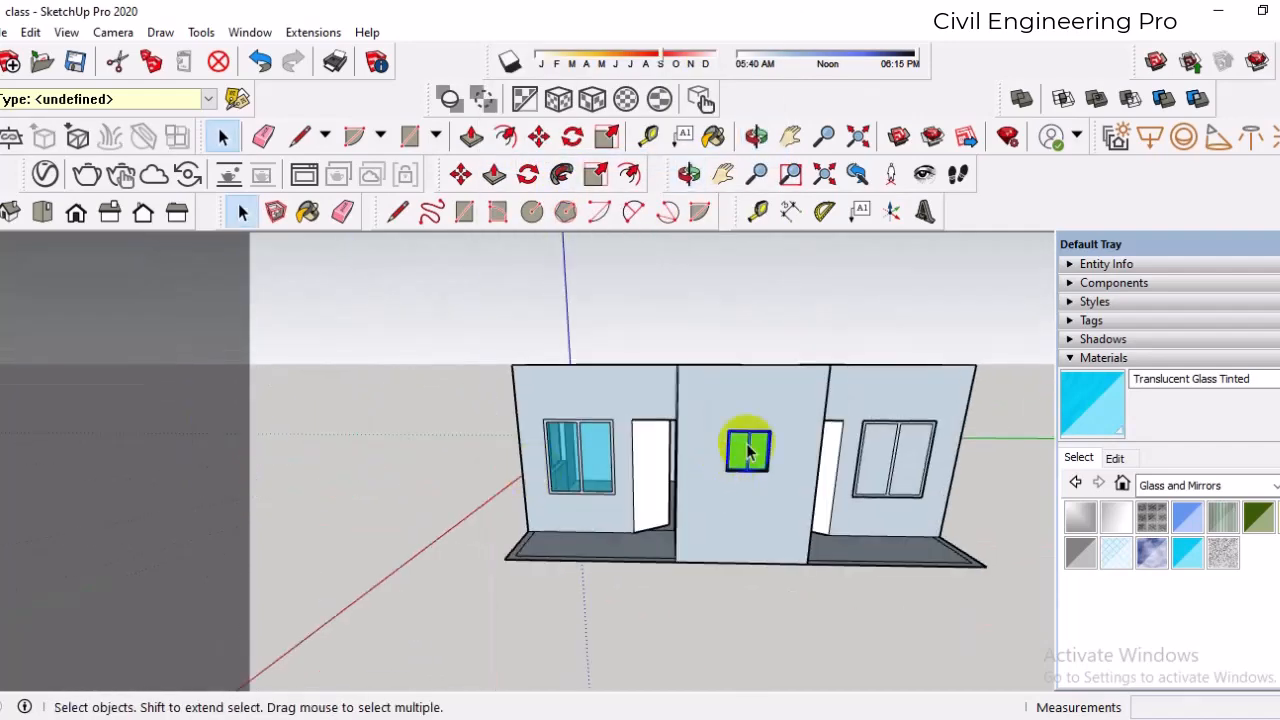
pyautogui.rightClick(748, 452)
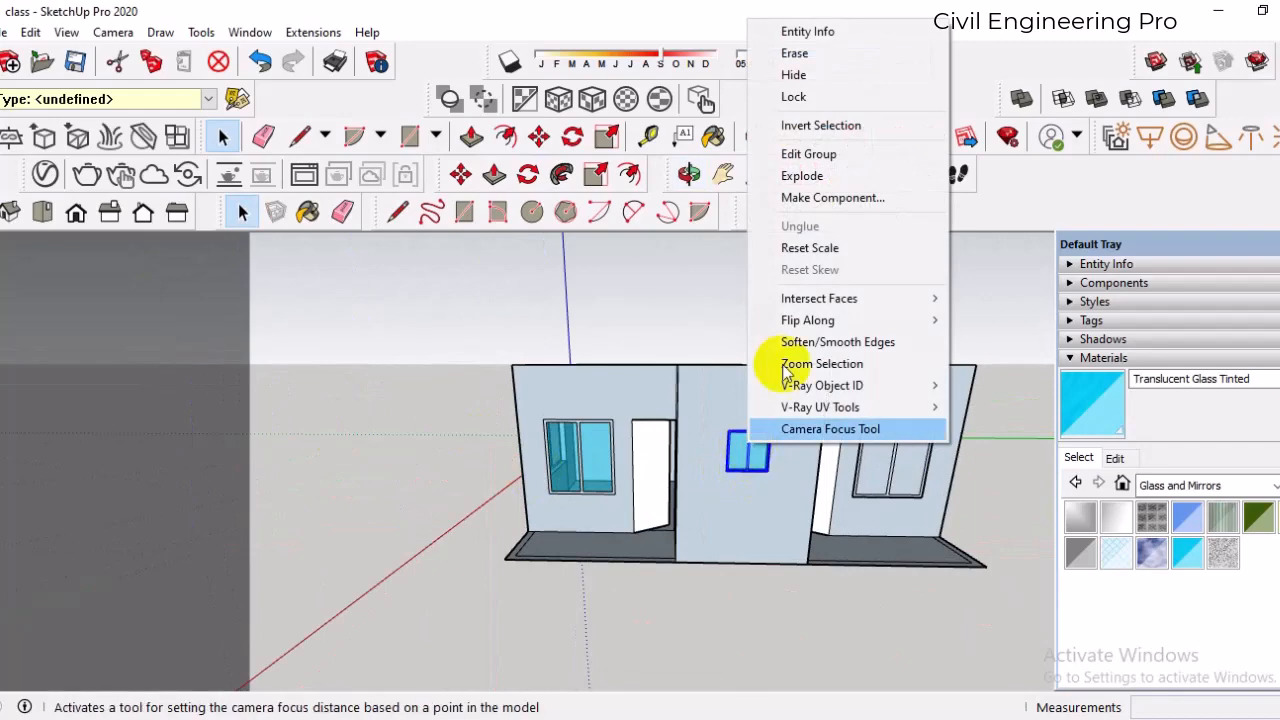
pyautogui.click(808, 171)
pyautogui.rightClick(882, 468)
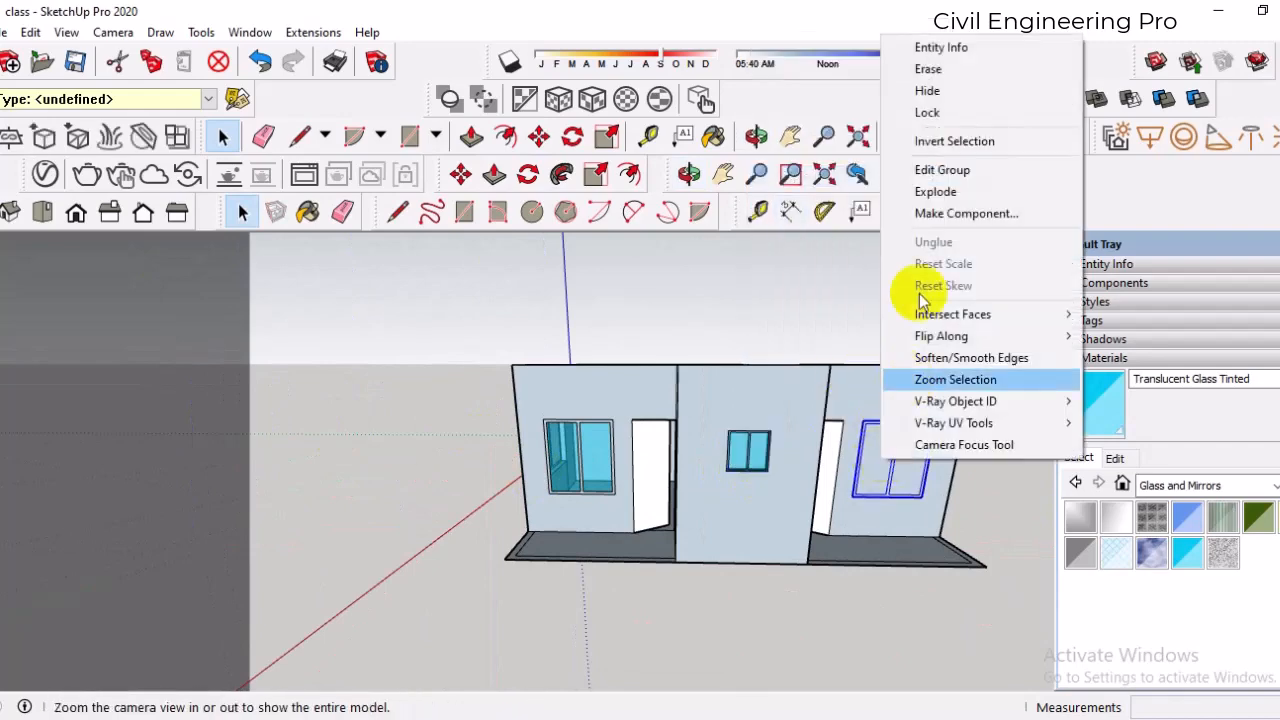
pyautogui.click(918, 189)
# - Explode the window group in the right side wall near the front corner
pyautogui.moveTo(966, 447); pyautogui.dragTo(937, 531, button='middle')
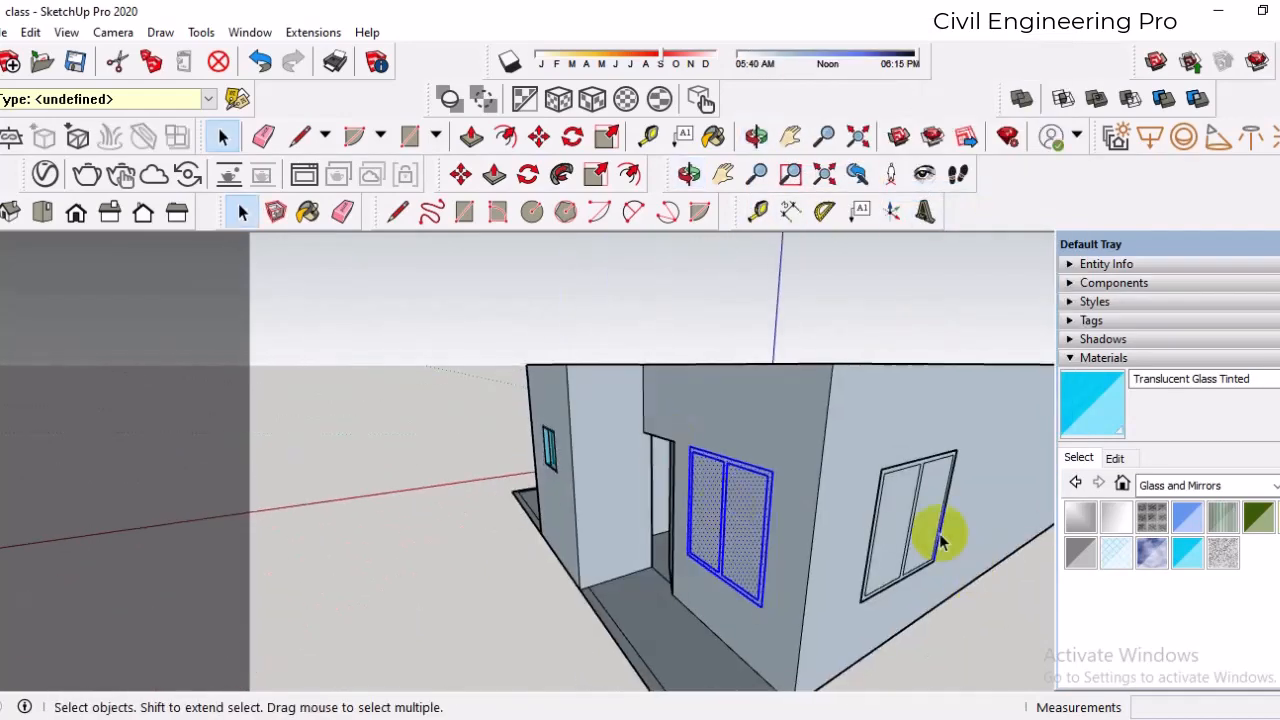
pyautogui.click(894, 514)
pyautogui.rightClick(910, 503)
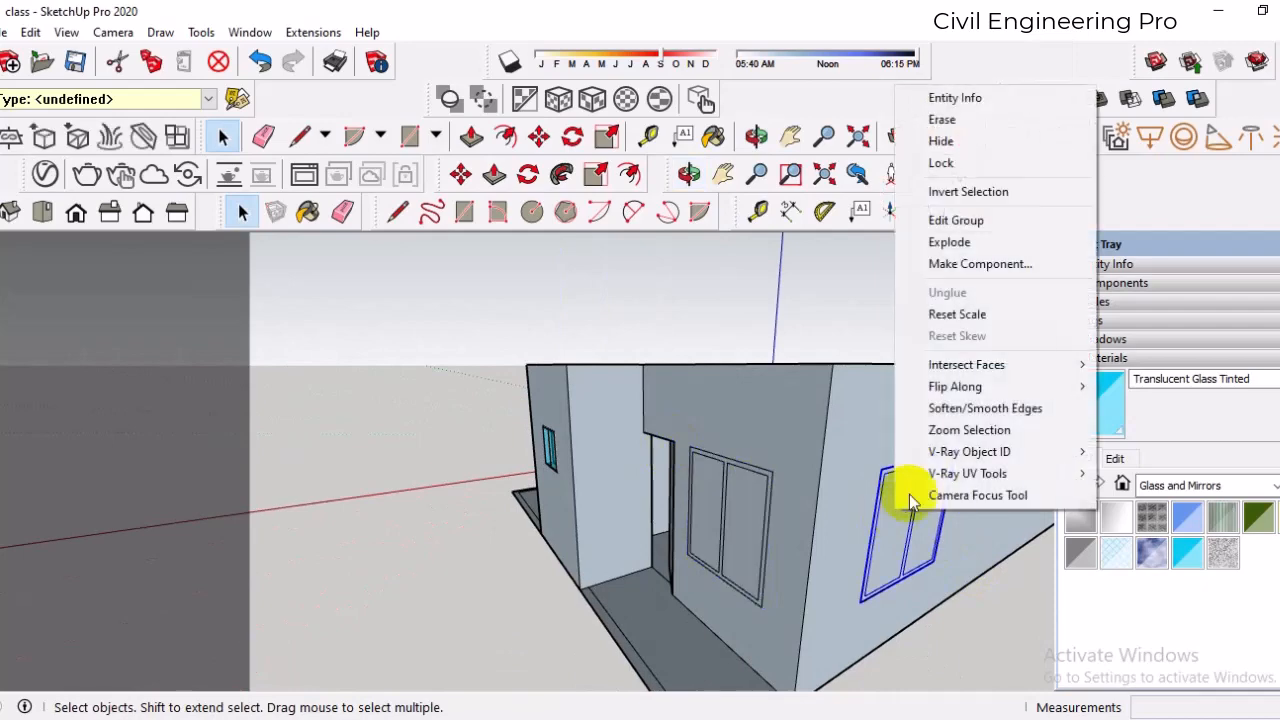
pyautogui.click(949, 242)
# - Explode the small window group and the larger window group in the rear wall
pyautogui.scroll(-5, 600, 460)
pyautogui.moveTo(730, 487); pyautogui.dragTo(663, 514, button='middle')
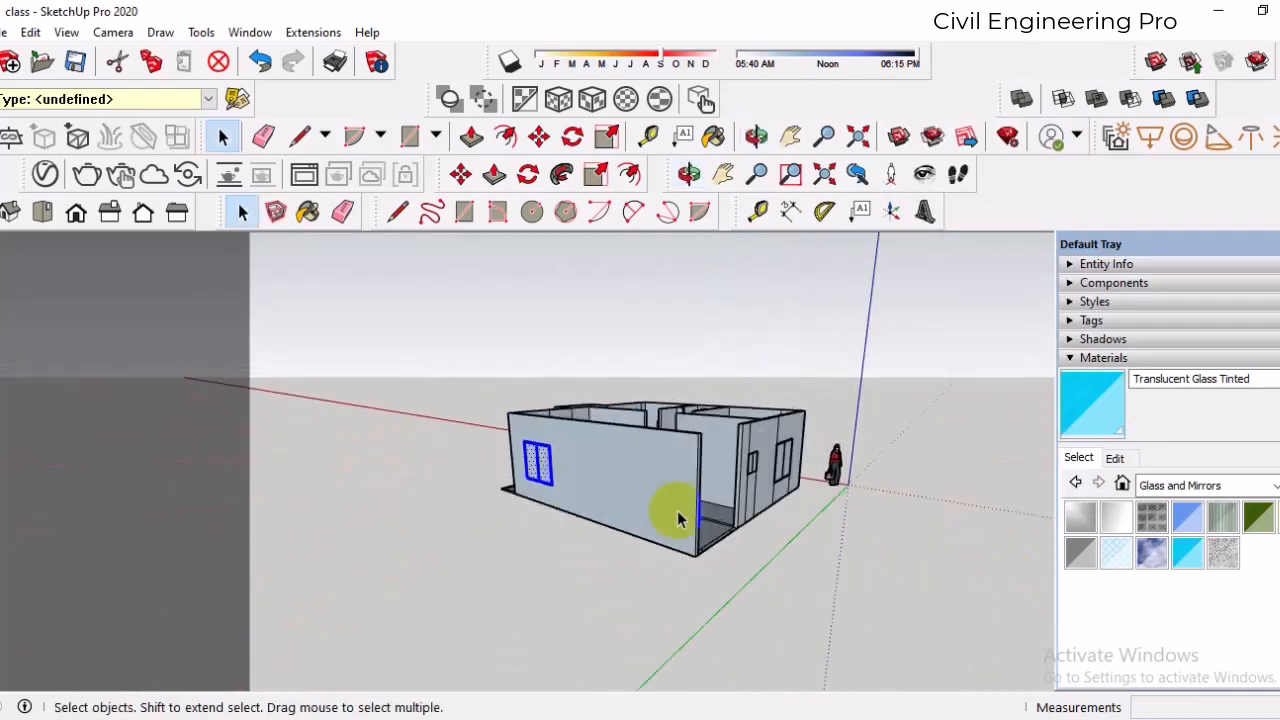
pyautogui.scroll(6, 740, 470)
pyautogui.scroll(2, 760, 450)
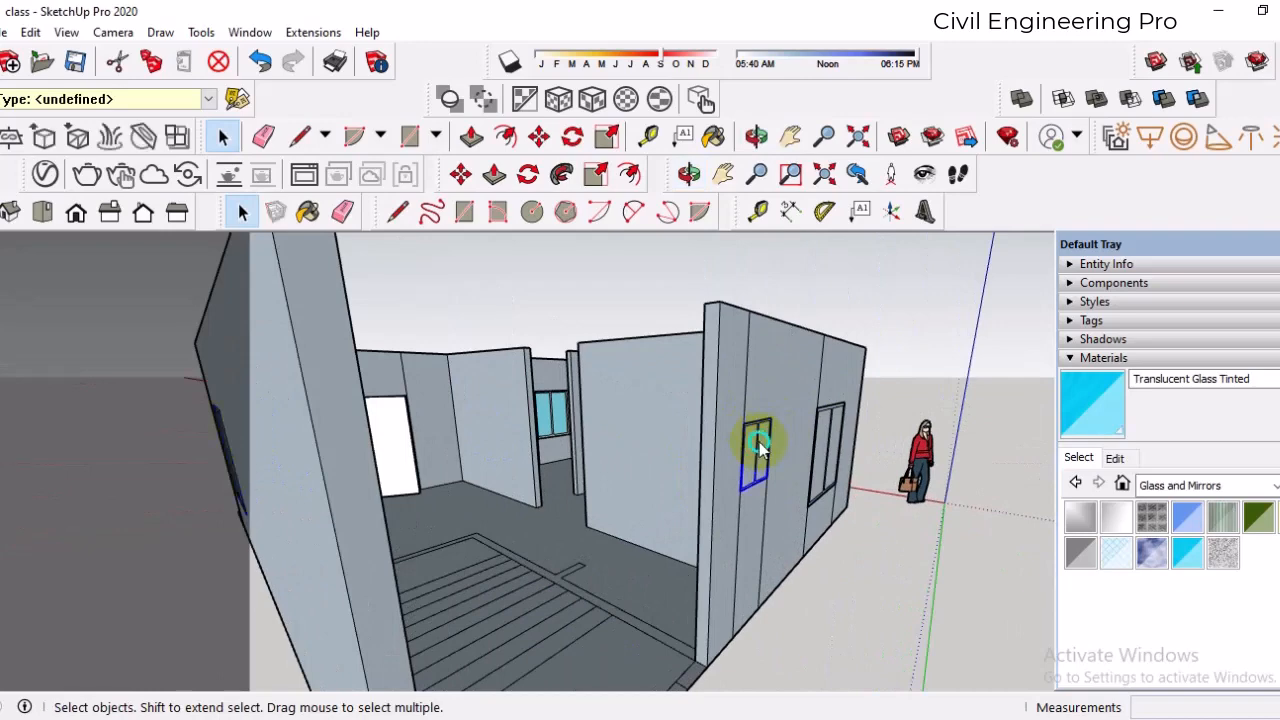
pyautogui.rightClick(760, 450)
pyautogui.click(815, 174)
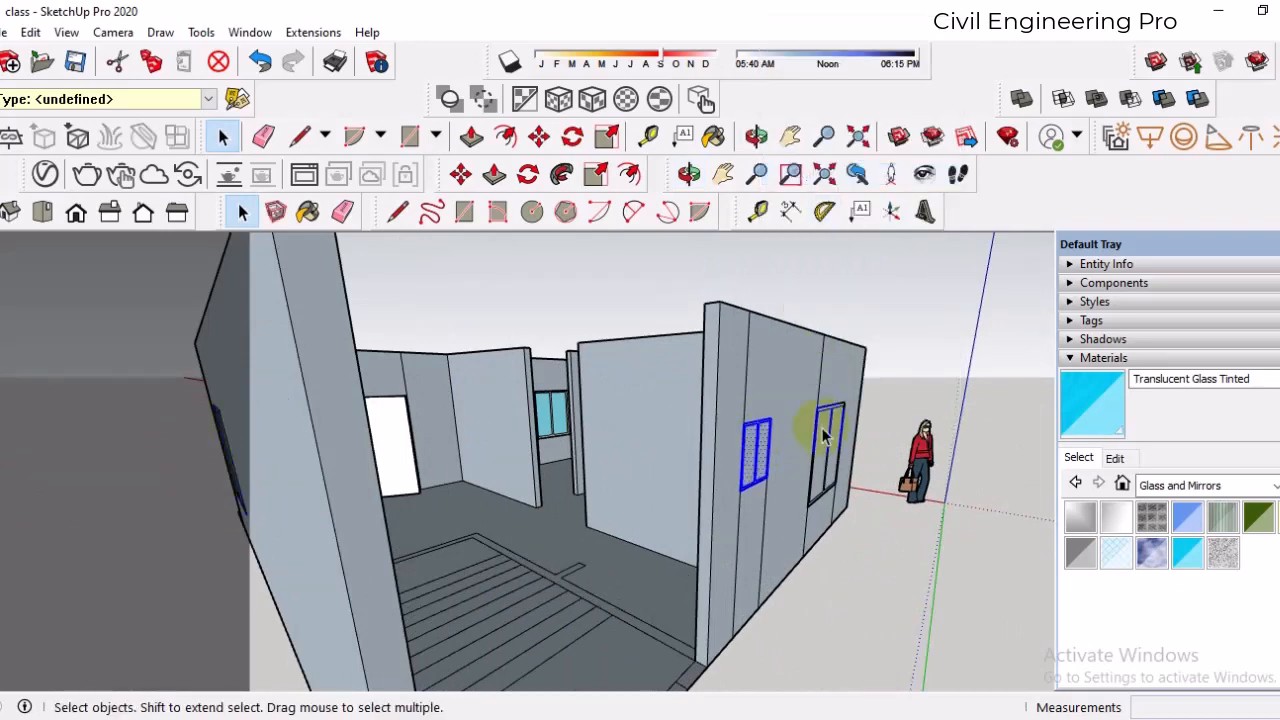
pyautogui.rightClick(905, 425)
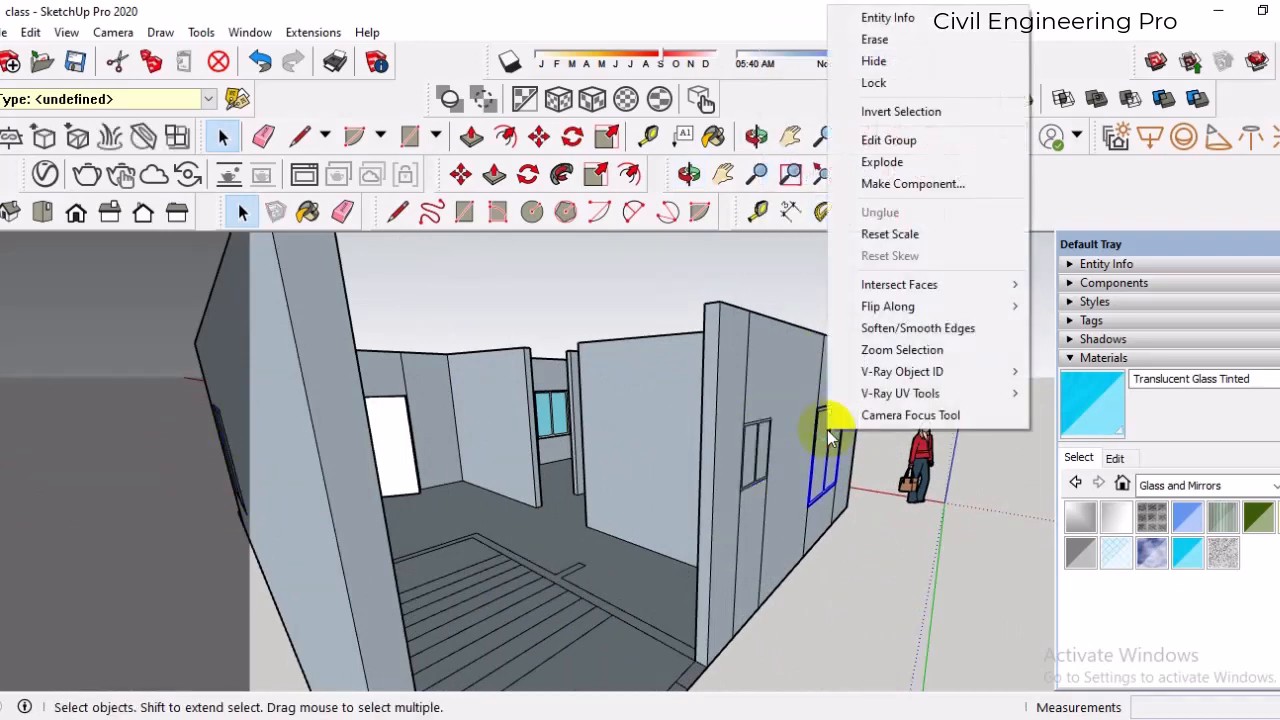
pyautogui.click(886, 163)
# - Paint the panes of the front's right window with Translucent Glass Tinted
pyautogui.scroll(-5, 855, 425)
pyautogui.scroll(-3, 855, 425)
pyautogui.moveTo(529, 534); pyautogui.dragTo(660, 442, button='middle')
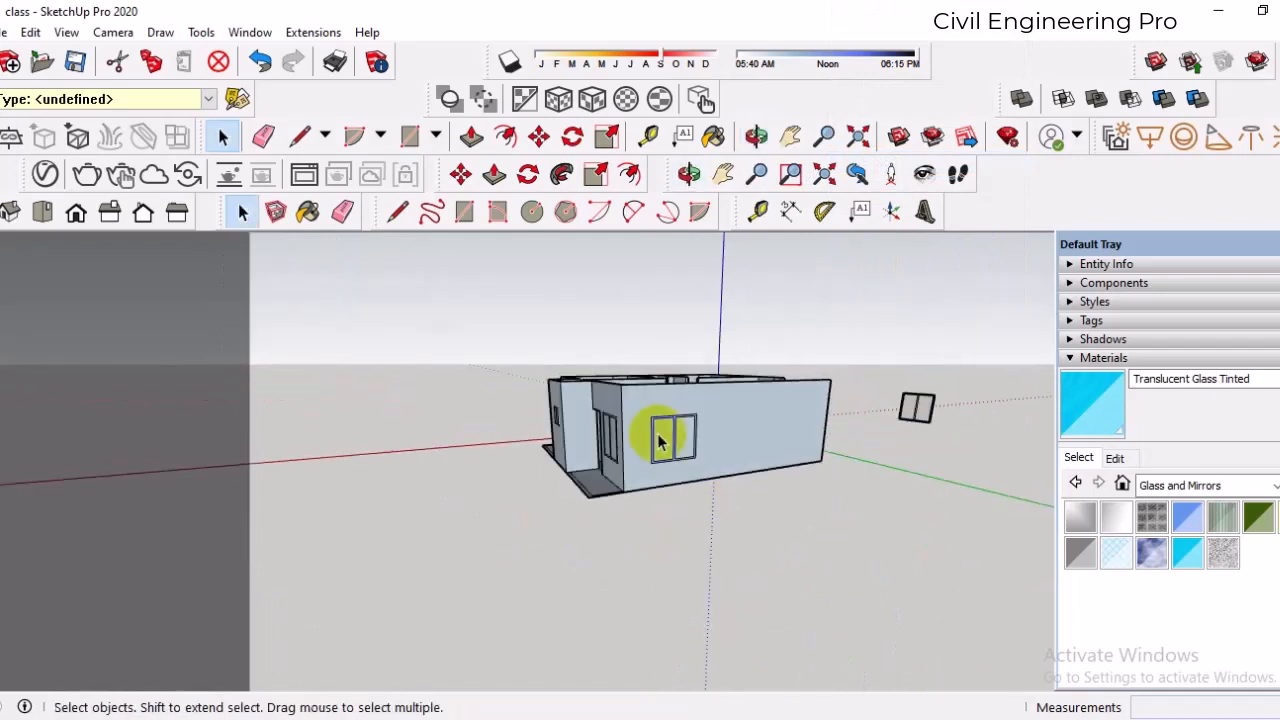
pyautogui.moveTo(605, 475); pyautogui.dragTo(293, 445, button='middle')
pyautogui.click(1187, 550)
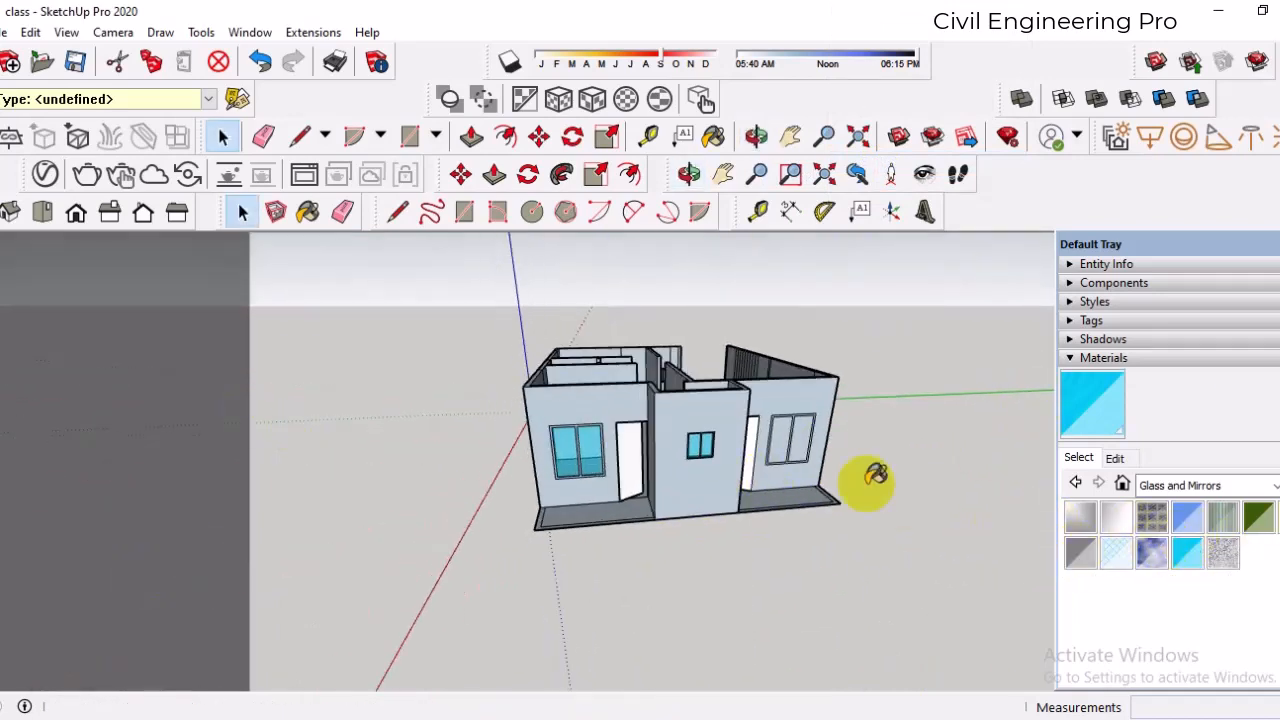
pyautogui.scroll(3, 848, 425)
pyautogui.scroll(3, 848, 425)
pyautogui.click(818, 410)
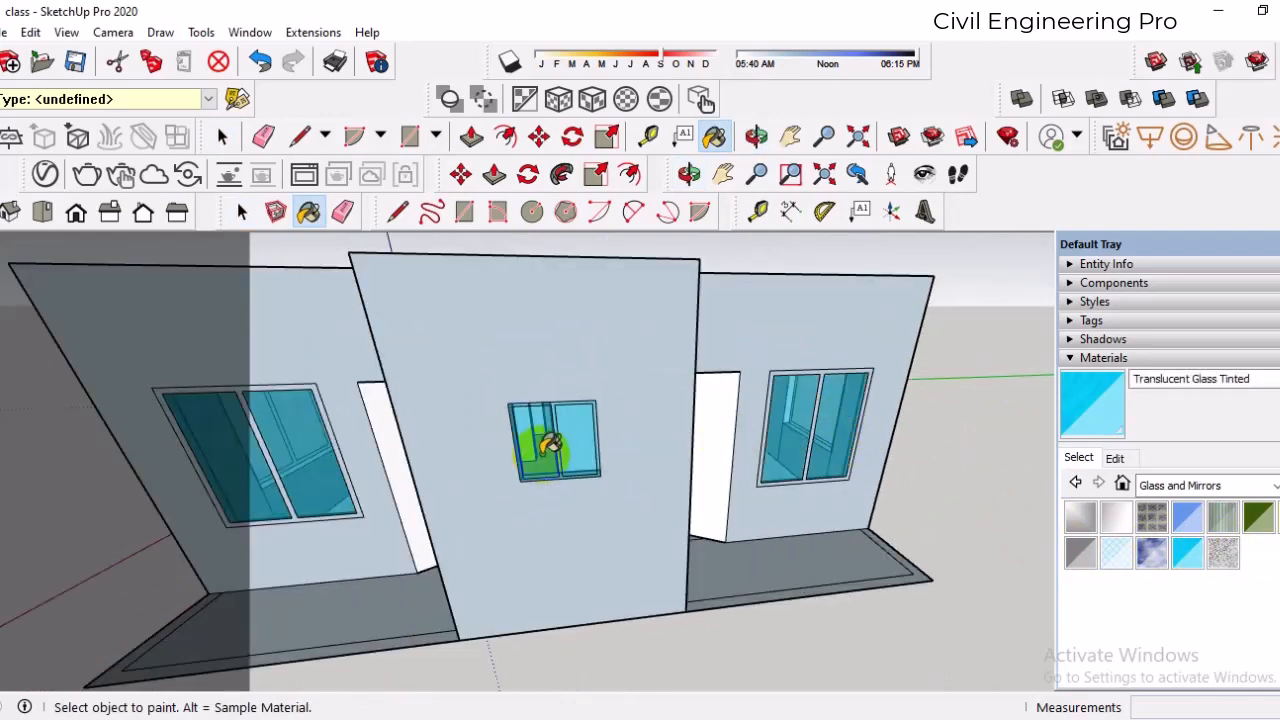
# - Paint the right side wall's window with Translucent Glass Tinted
pyautogui.scroll(2, 582, 408)
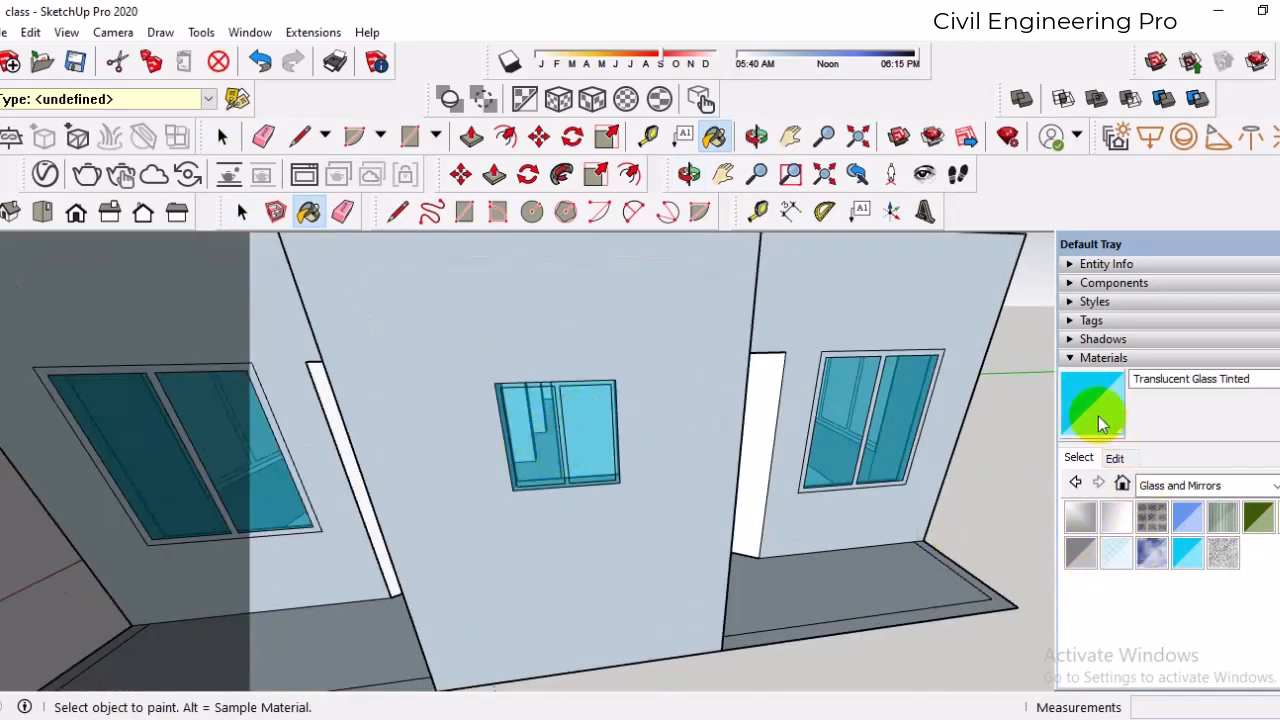
pyautogui.moveTo(851, 474)
pyautogui.mouseDown(button='middle')
pyautogui.moveTo(745, 412)
pyautogui.moveTo(515, 405)
pyautogui.mouseUp(button='middle')
pyautogui.click(946, 362)
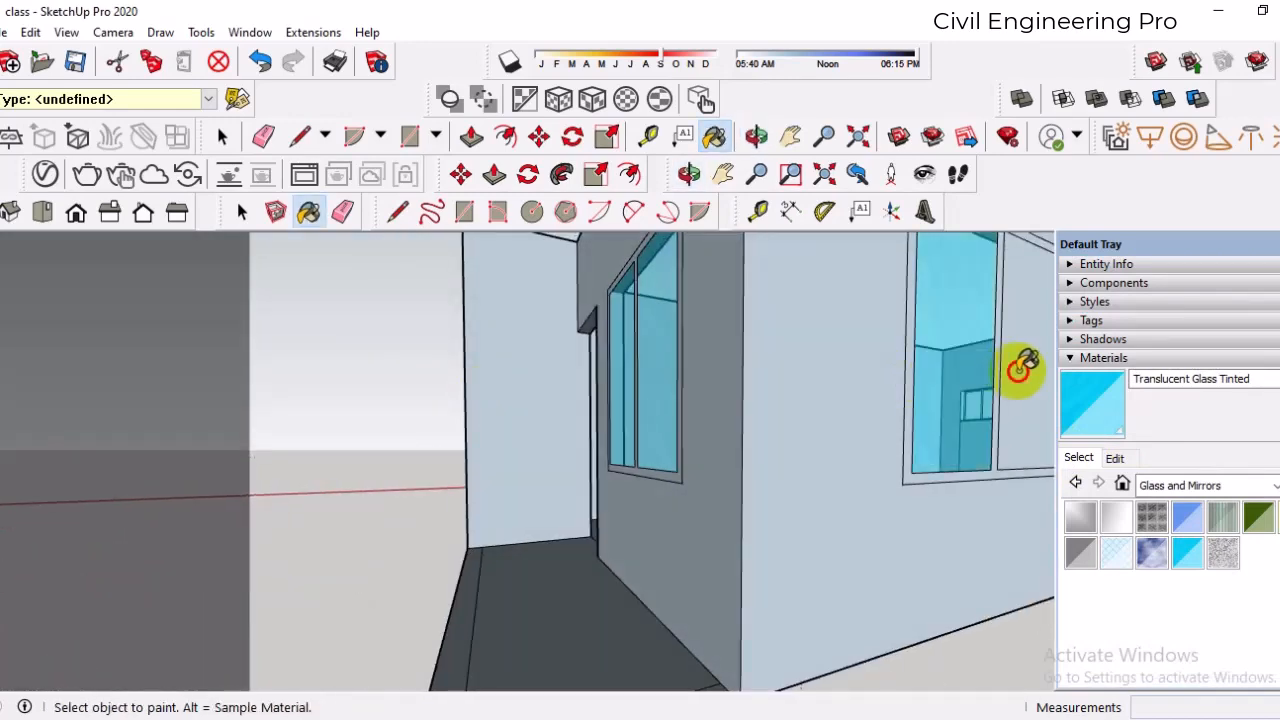
# - Paint the panes of the left side wall's front and middle windows with Translucent Glass Tinted
pyautogui.scroll(-10, 620, 490)
pyautogui.moveTo(808, 506); pyautogui.dragTo(1130, 535, button='middle')
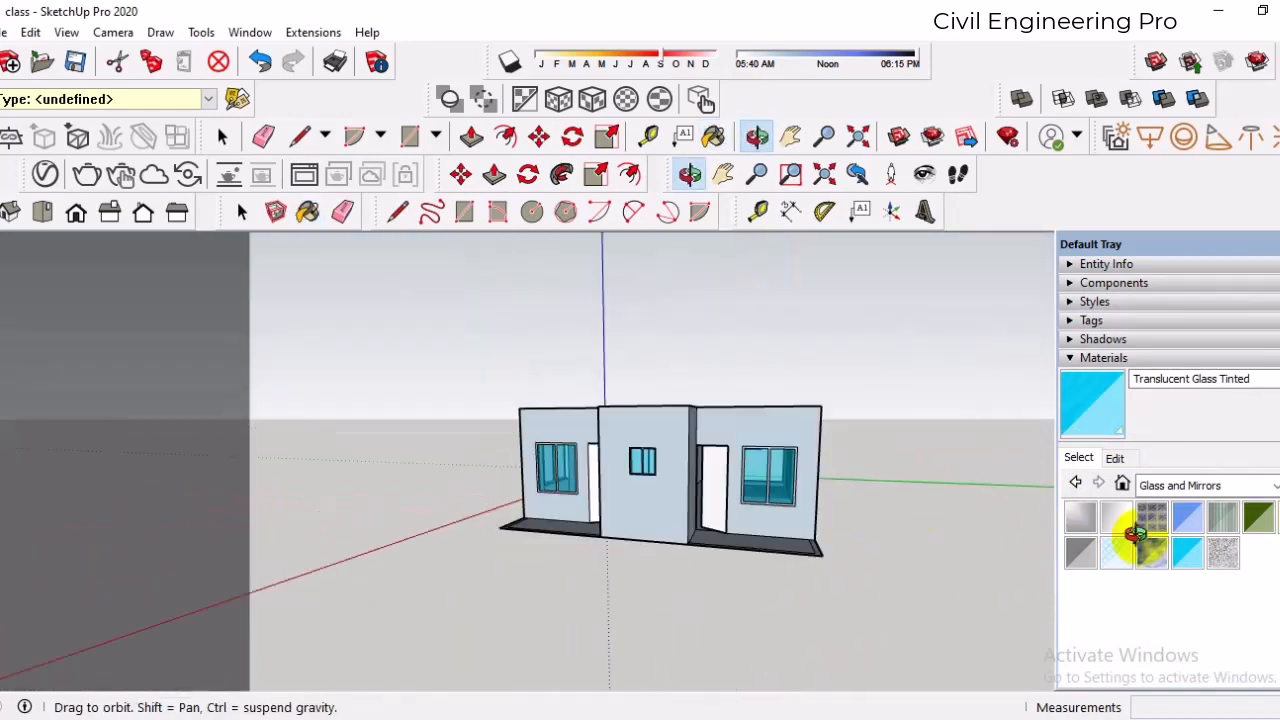
pyautogui.moveTo(574, 509); pyautogui.dragTo(680, 506, button='middle')
pyautogui.scroll(6, 723, 477)
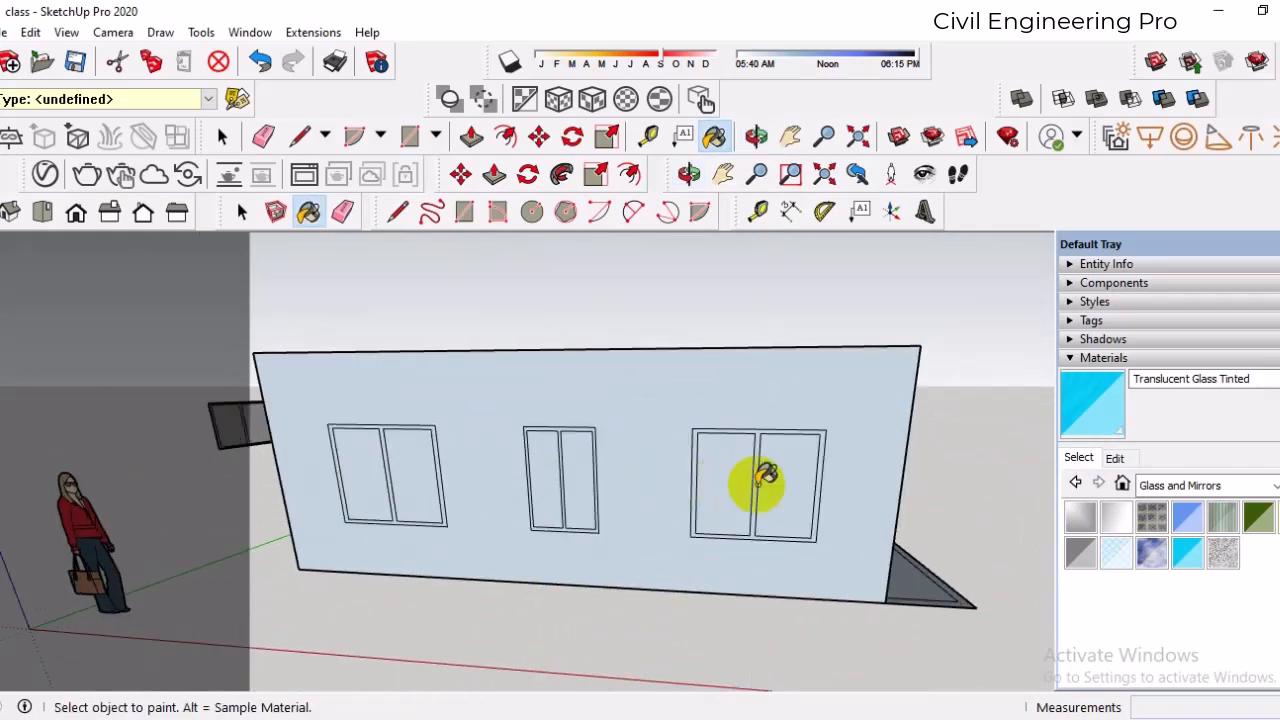
pyautogui.click(735, 485)
pyautogui.click(790, 485)
pyautogui.click(540, 480)
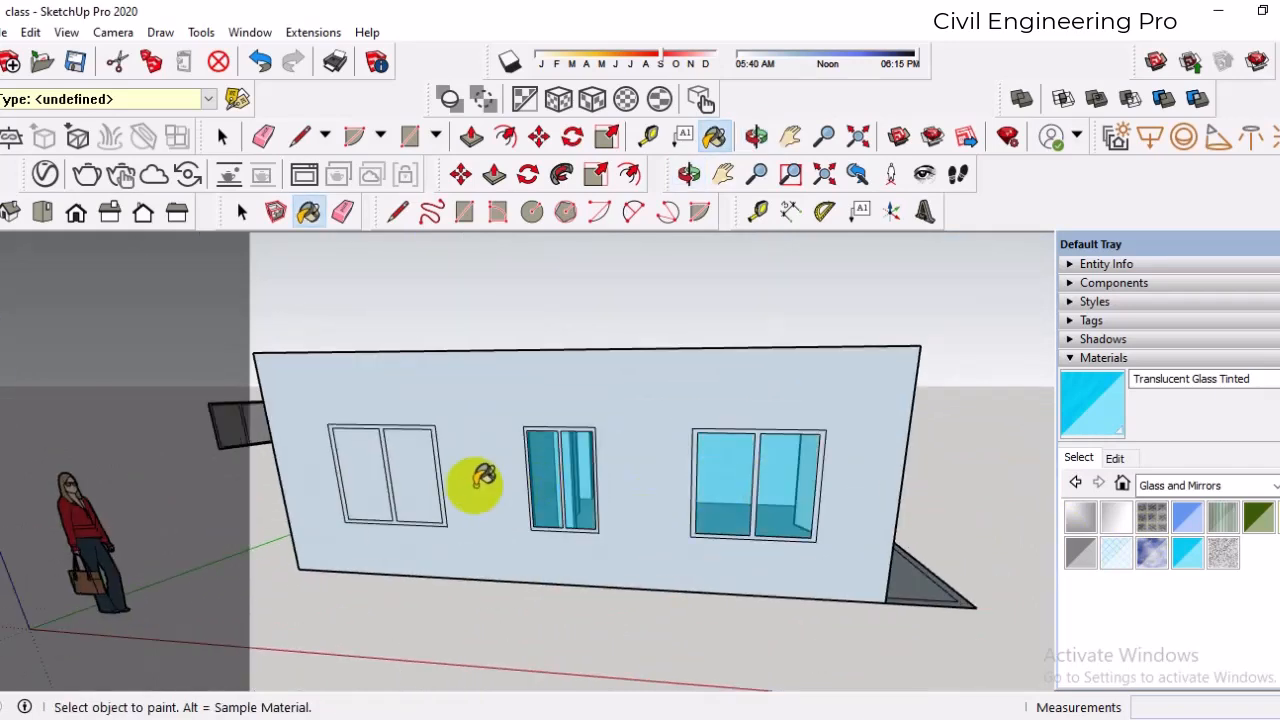
pyautogui.scroll(-2, 545, 470)
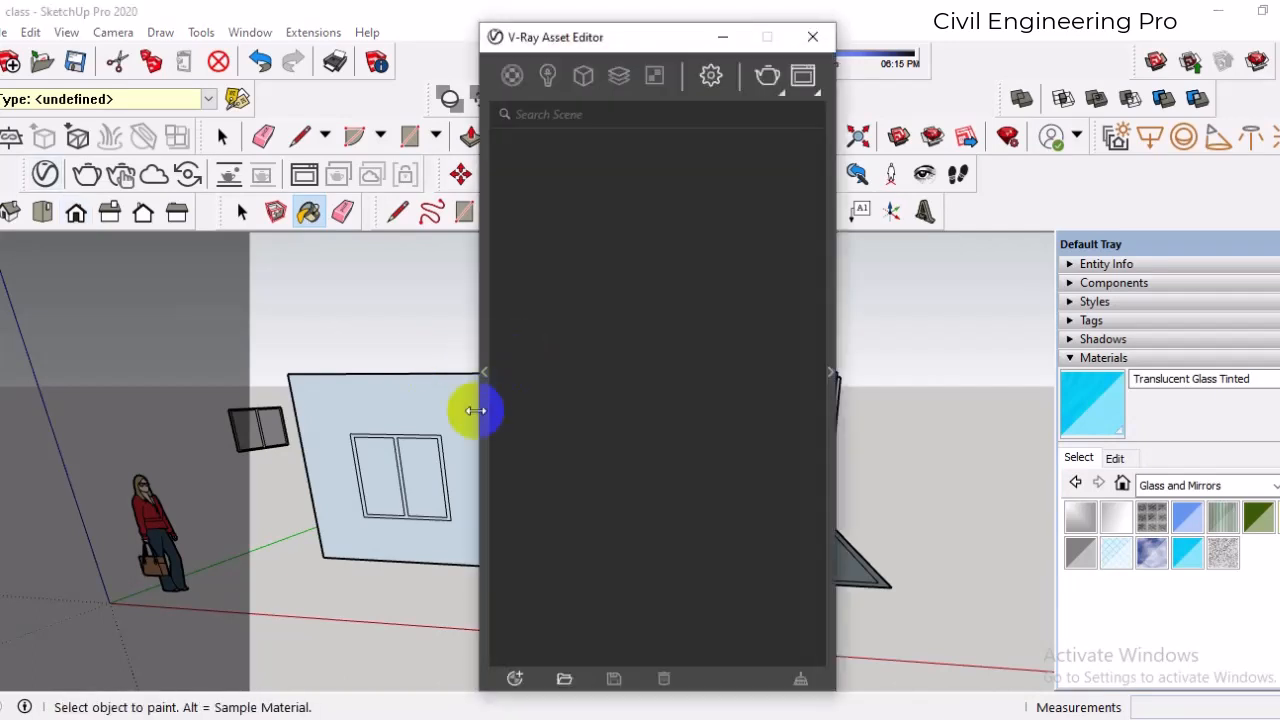
# - Show the V-Ray materials, open the 1828-Mat-VRay library and search it for "glass"
pyautogui.click(511, 76)
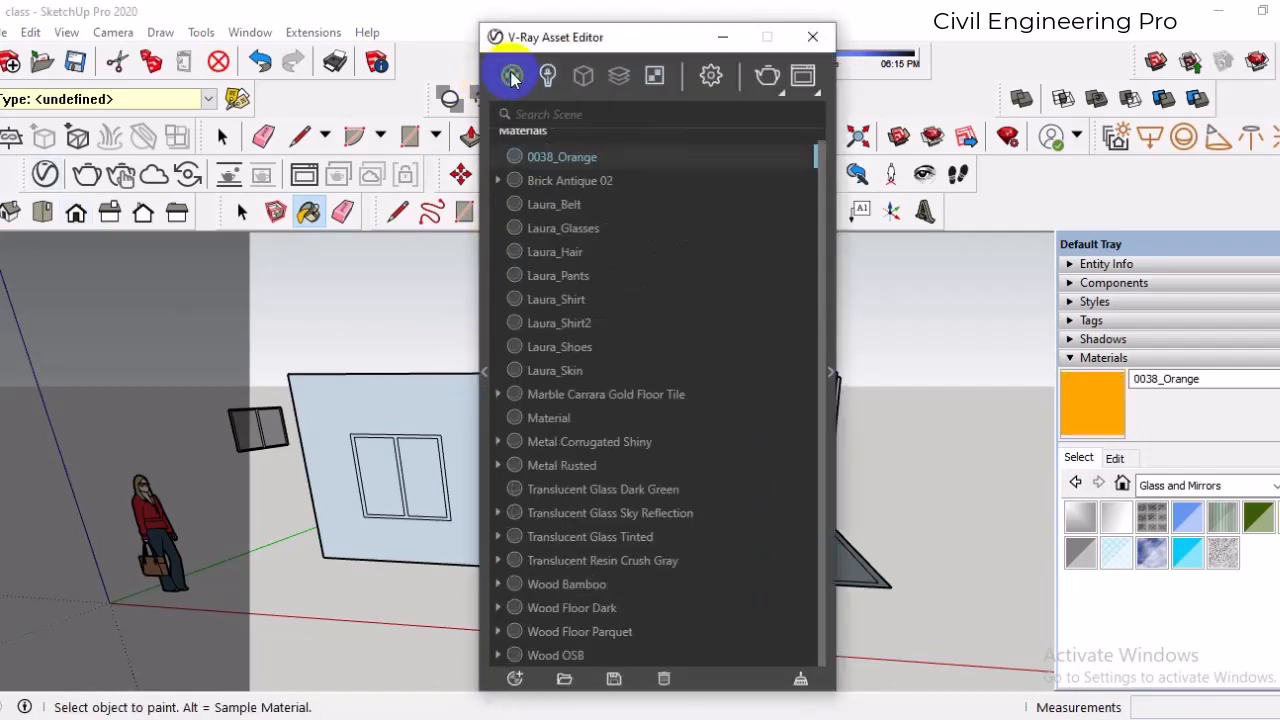
pyautogui.click(483, 369)
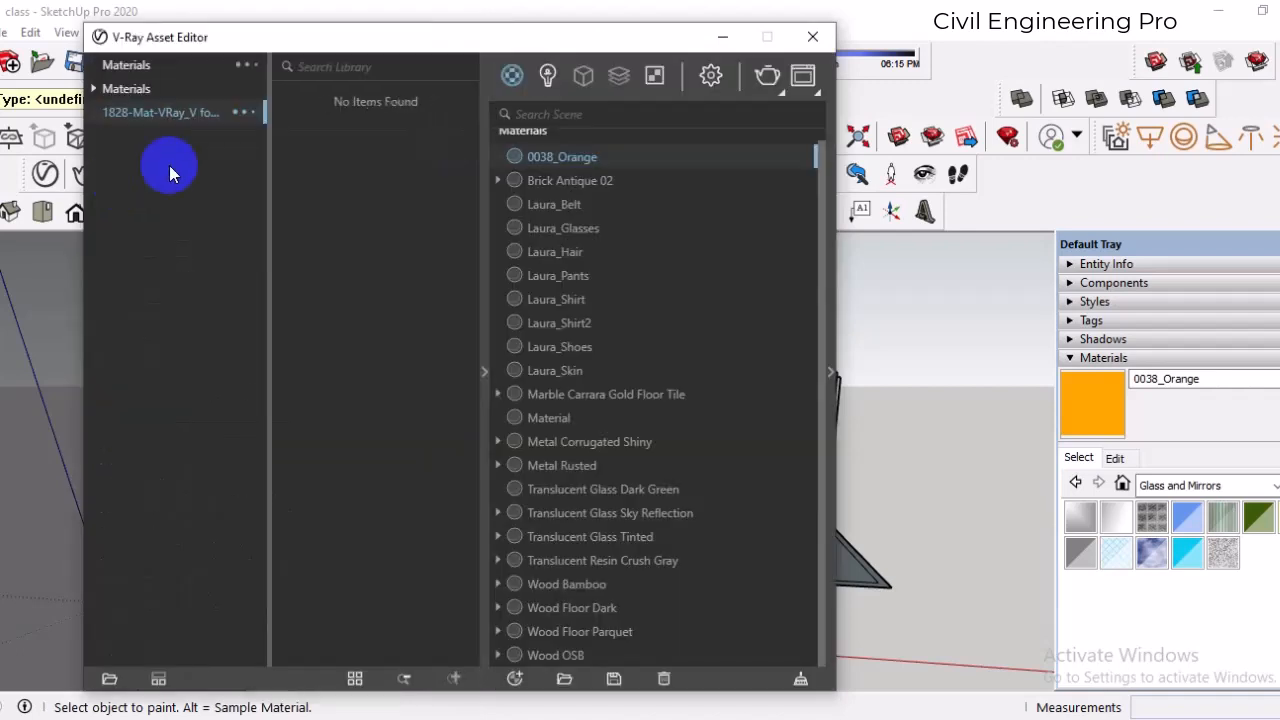
pyautogui.click(190, 112)
pyautogui.scroll(-2, 383, 228)
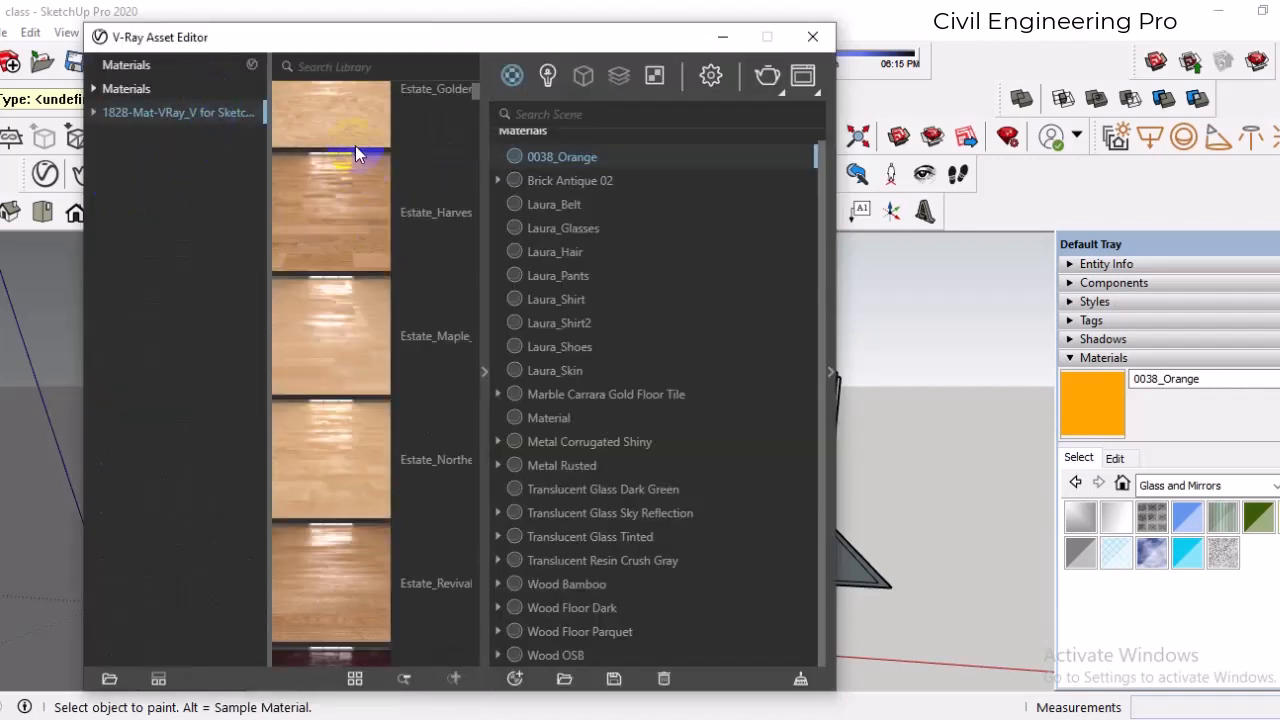
pyautogui.click(355, 64)
pyautogui.write('g')
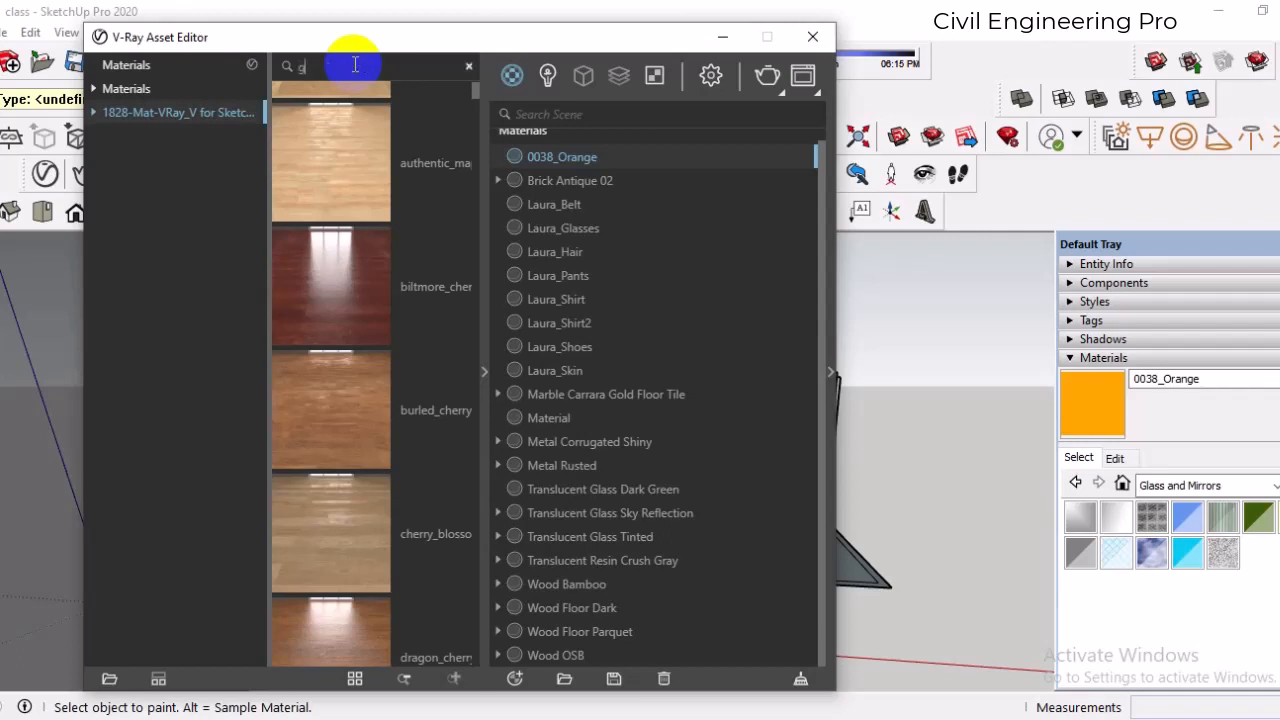
pyautogui.write('lass')
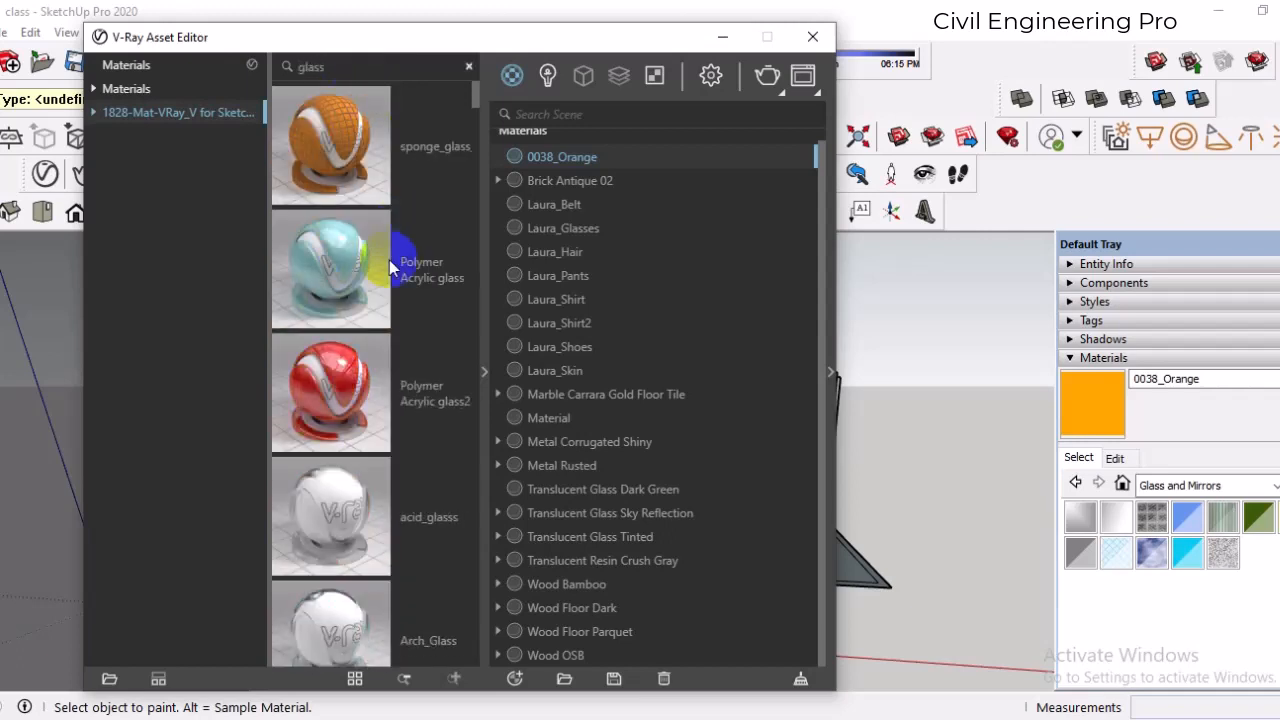
# - Select the left pane of the left side wall's rear window and apply the GLASSwithFOG_BLUE library material to it
pyautogui.scroll(-6, 405, 295)
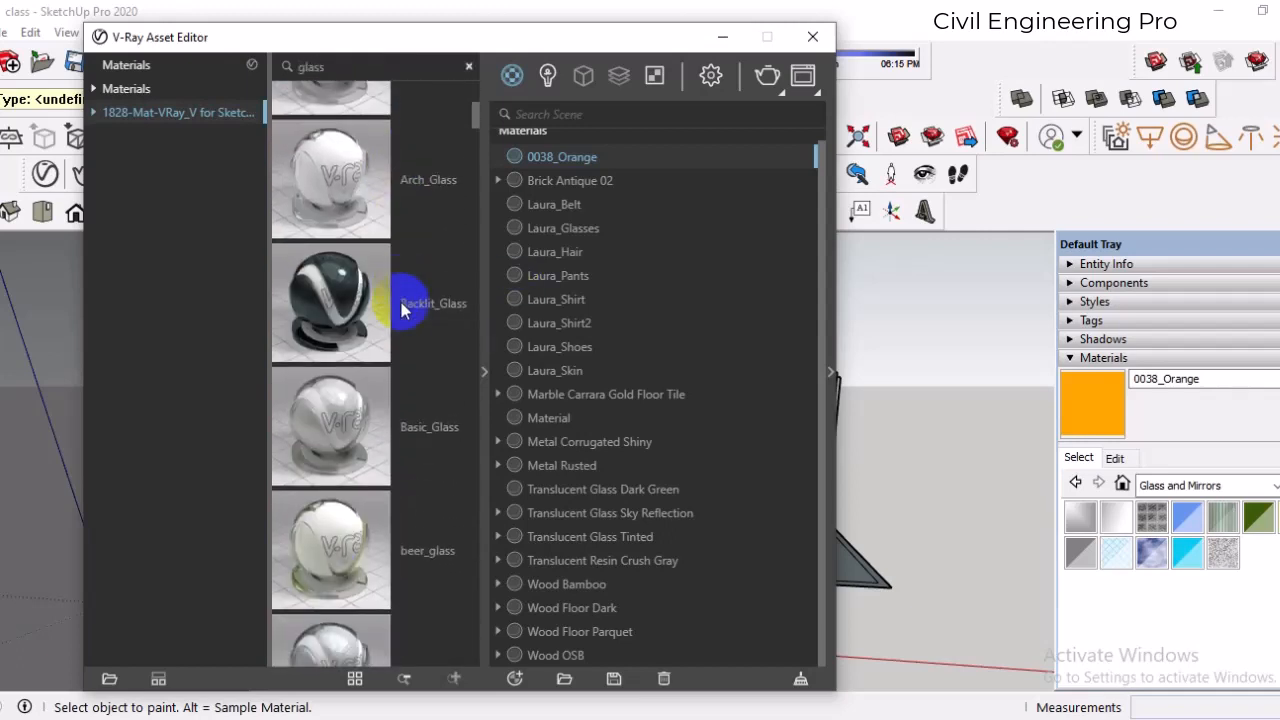
pyautogui.scroll(-2, 401, 302)
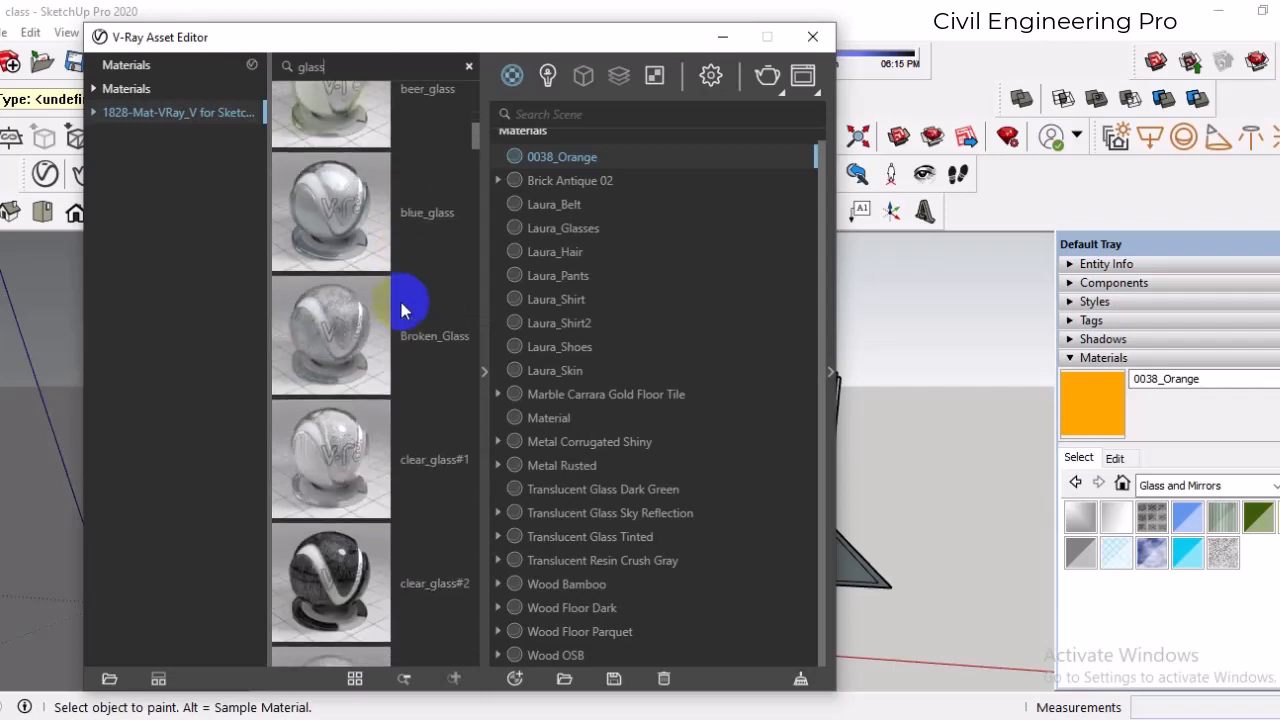
pyautogui.scroll(-9, 401, 305)
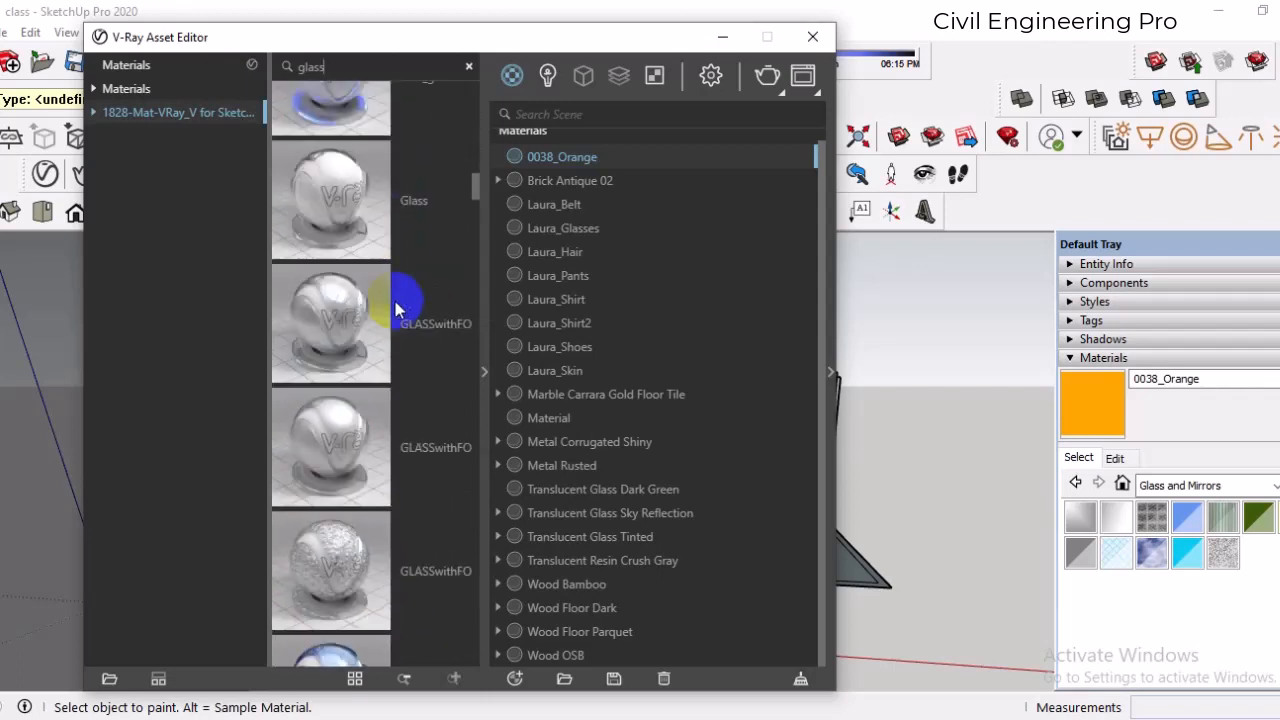
pyautogui.scroll(-3, 397, 309)
pyautogui.scroll(-3, 372, 257)
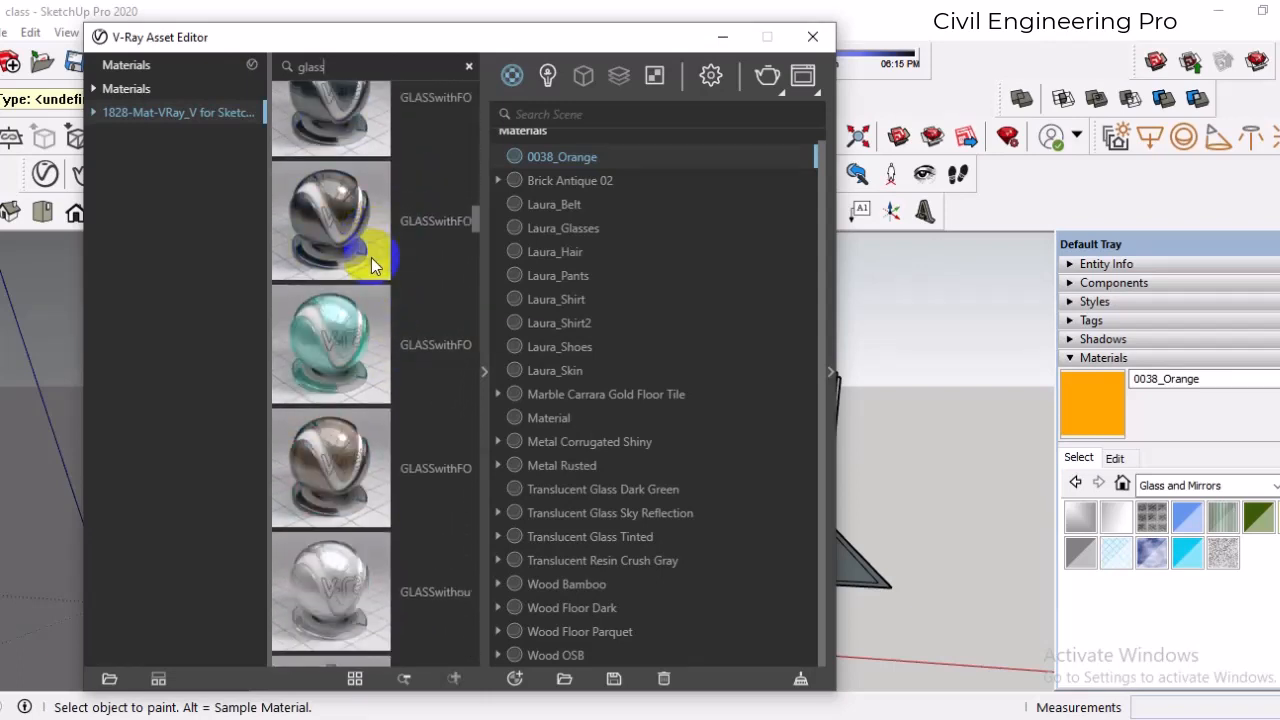
pyautogui.scroll(3, 381, 263)
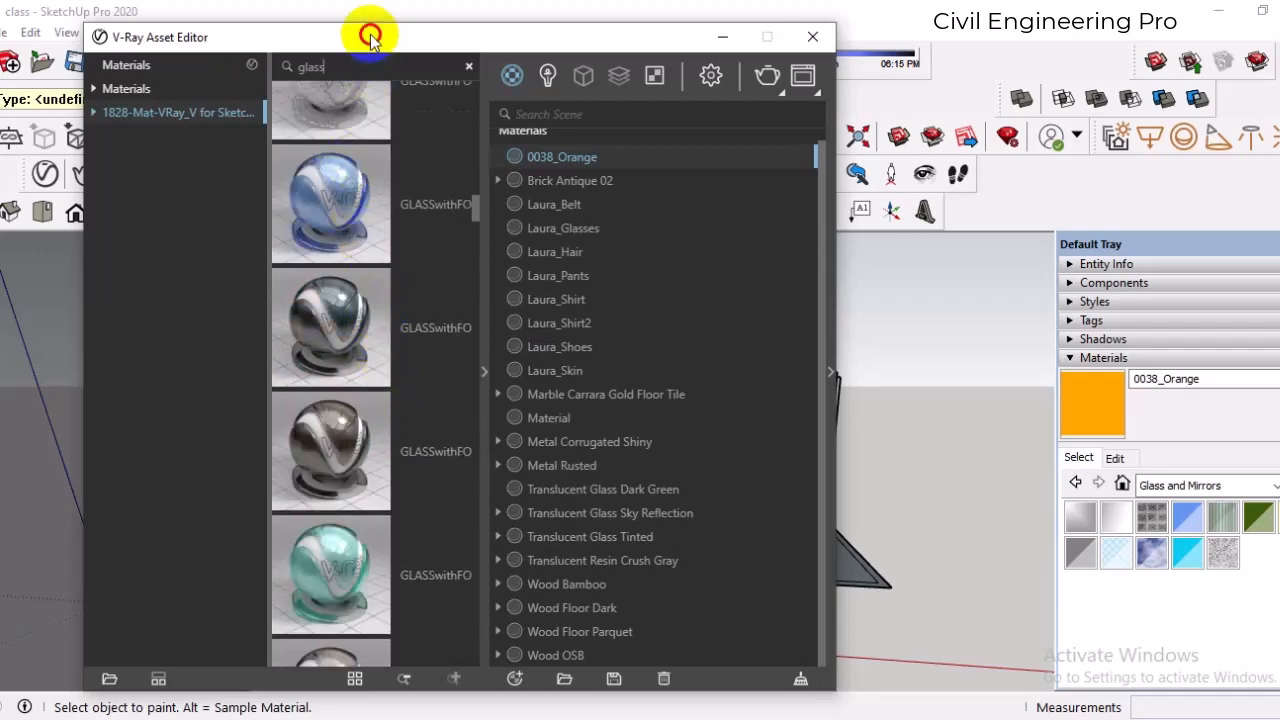
pyautogui.moveTo(370, 37); pyautogui.dragTo(804, 110)
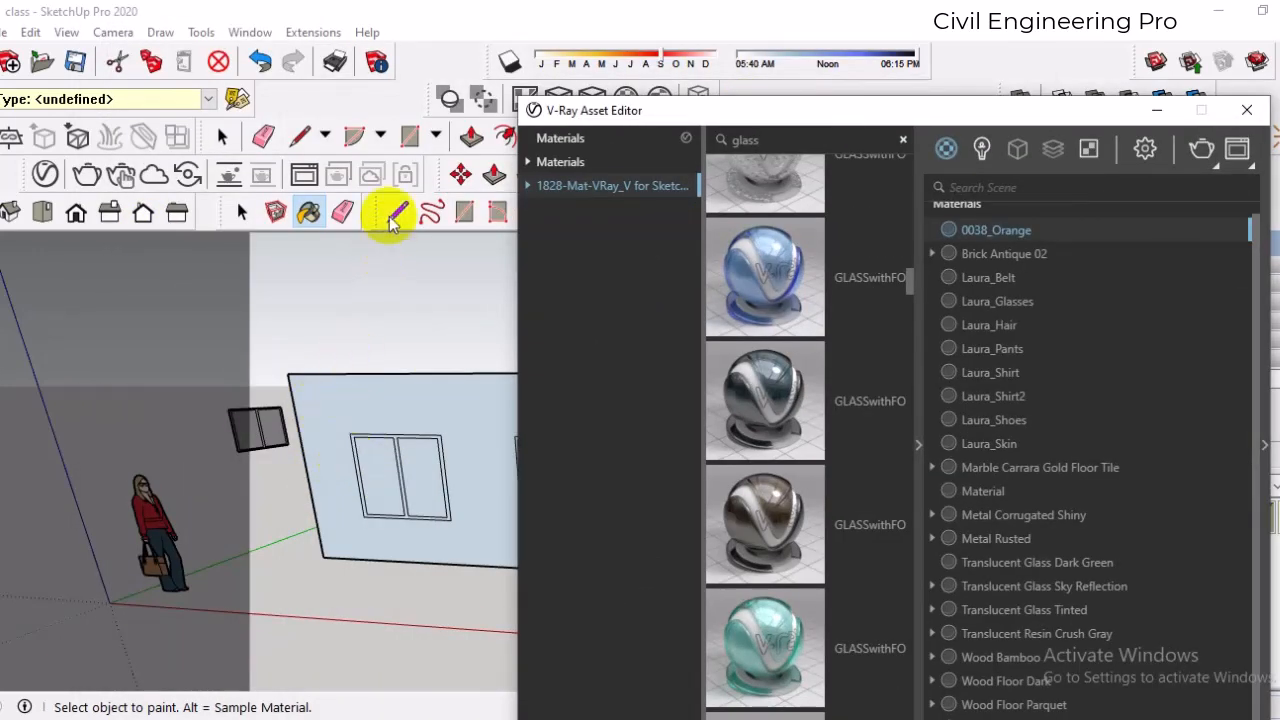
pyautogui.click(222, 137)
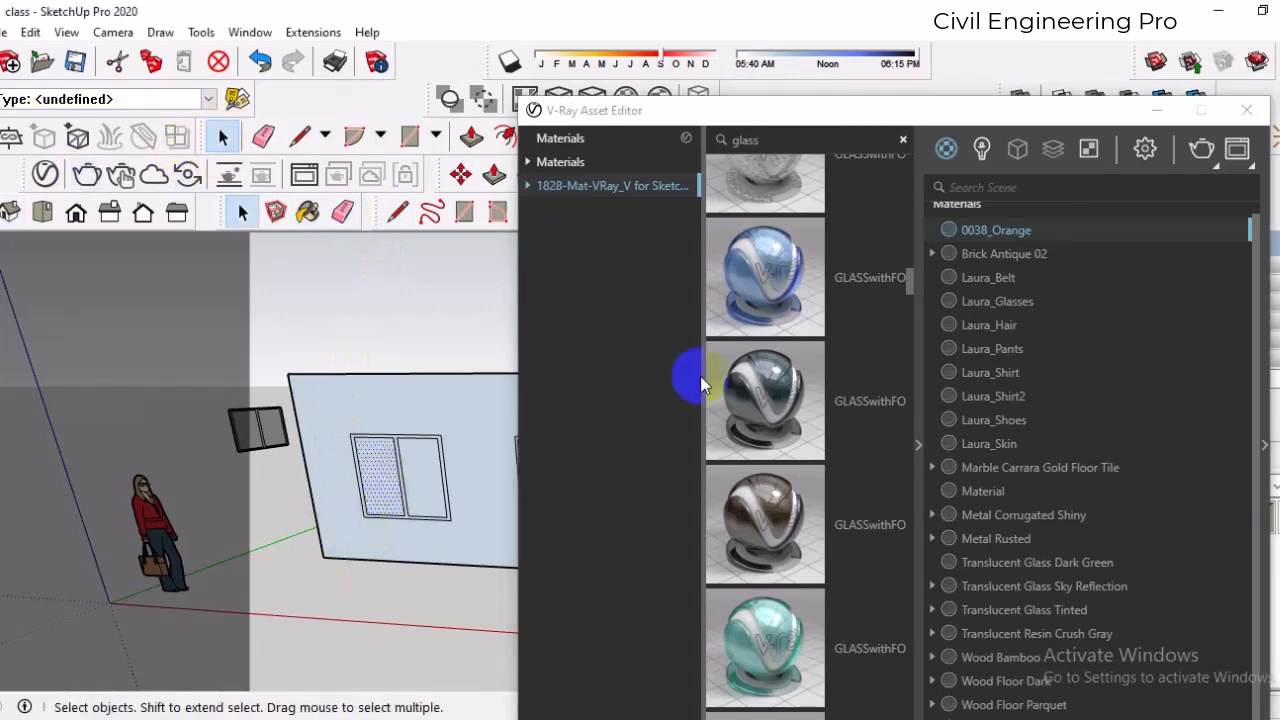
pyautogui.rightClick(785, 276)
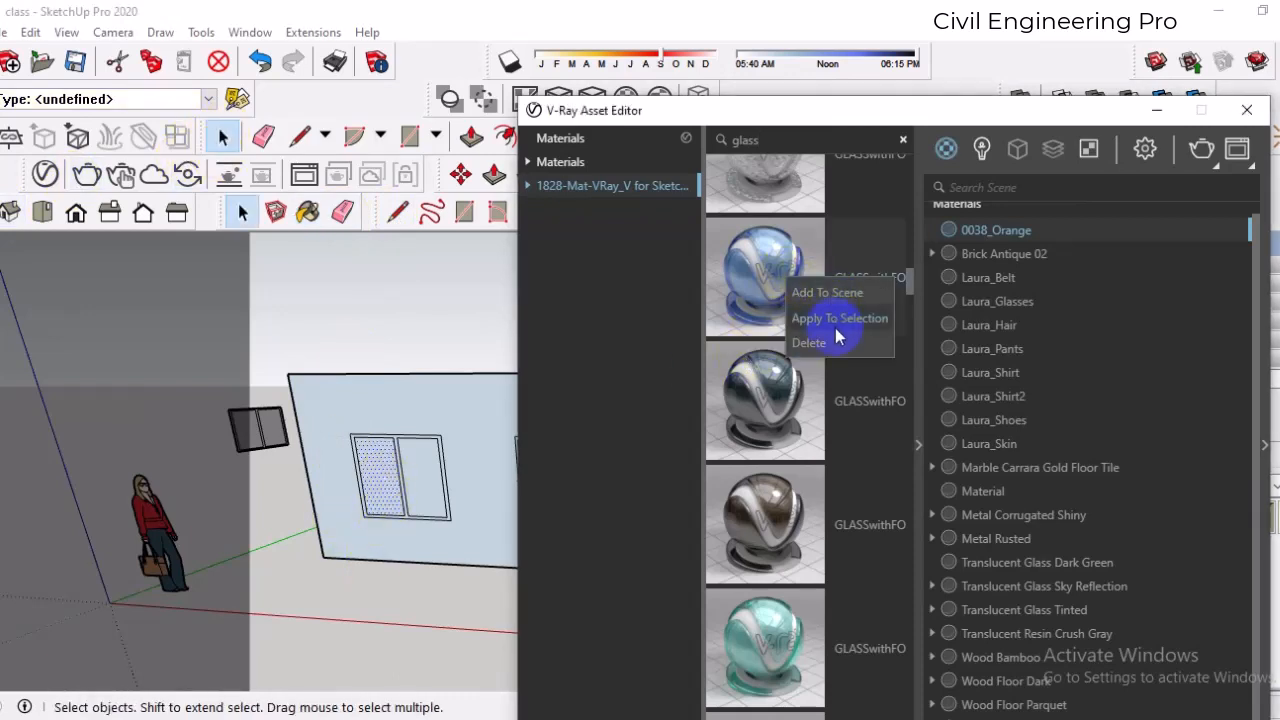
pyautogui.click(836, 329)
# - Apply the GLASSwithFOG_GREEN library material to the selected window pane
pyautogui.moveTo(830, 111); pyautogui.dragTo(816, 164)
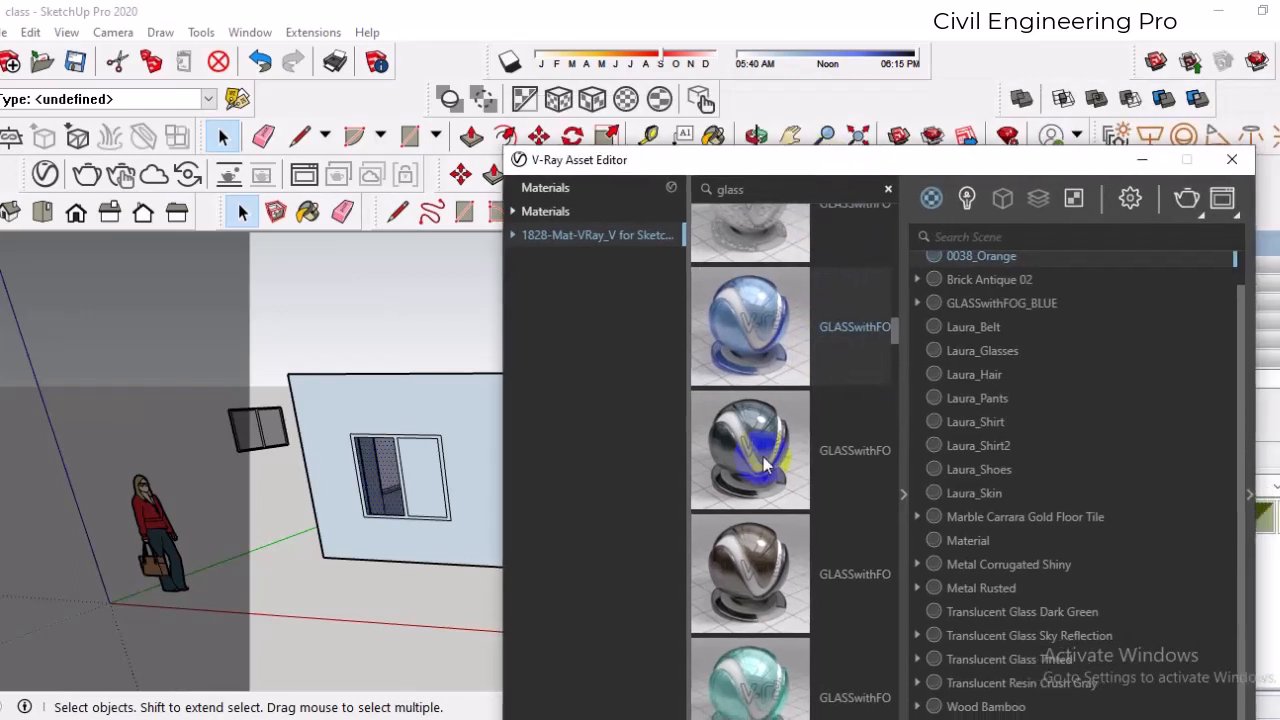
pyautogui.rightClick(765, 682)
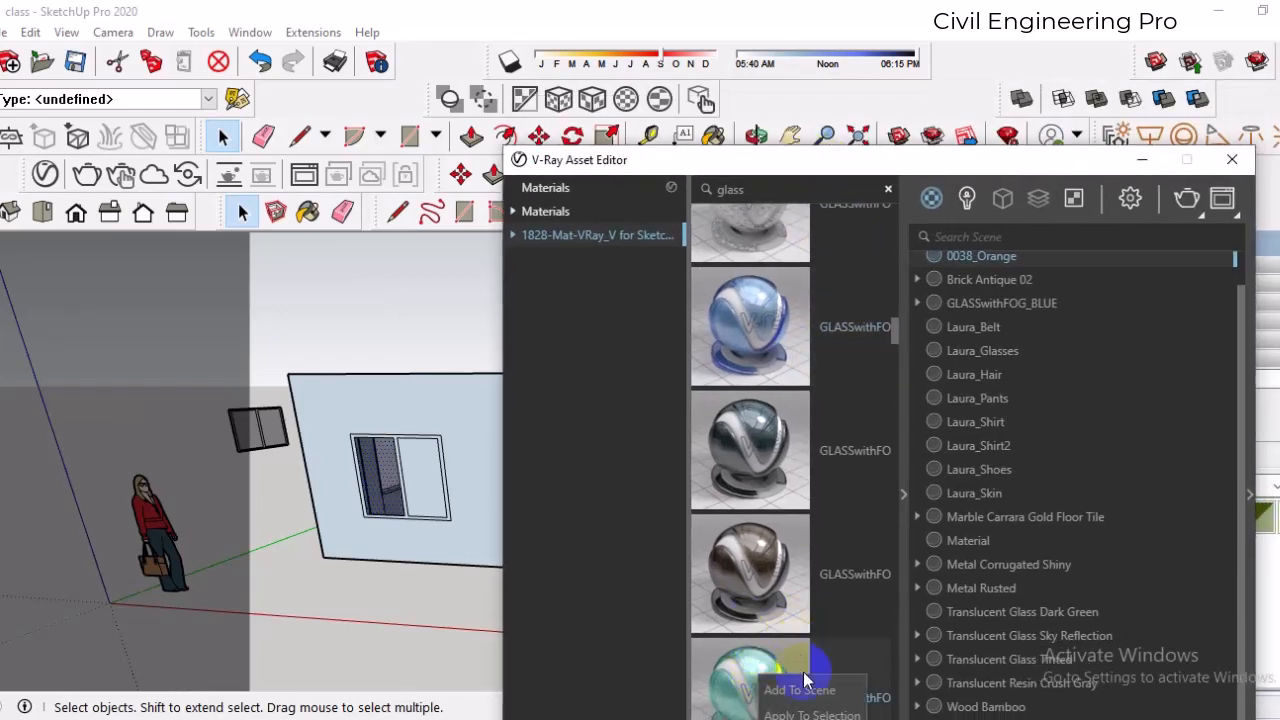
pyautogui.click(817, 714)
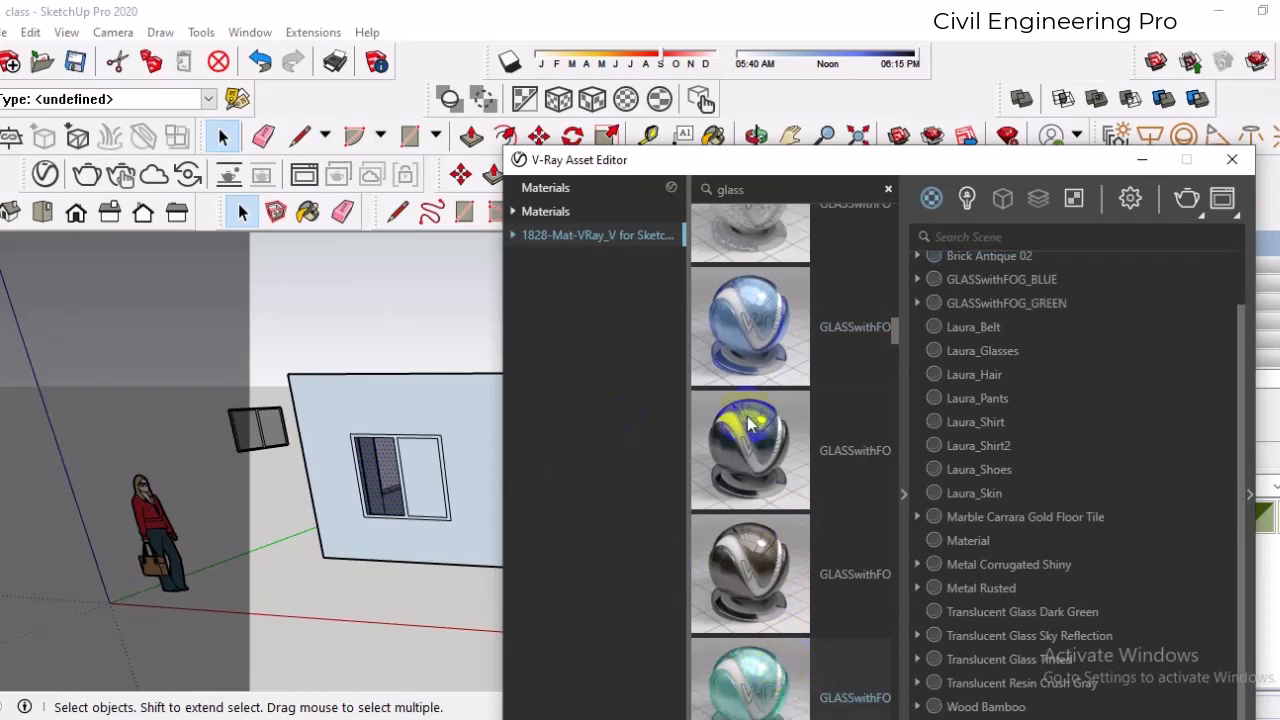
# - Apply the blue Glass_13 library material to the selected pane of the left side wall's rear window
pyautogui.scroll(-5, 755, 430)
pyautogui.scroll(-10, 764, 438)
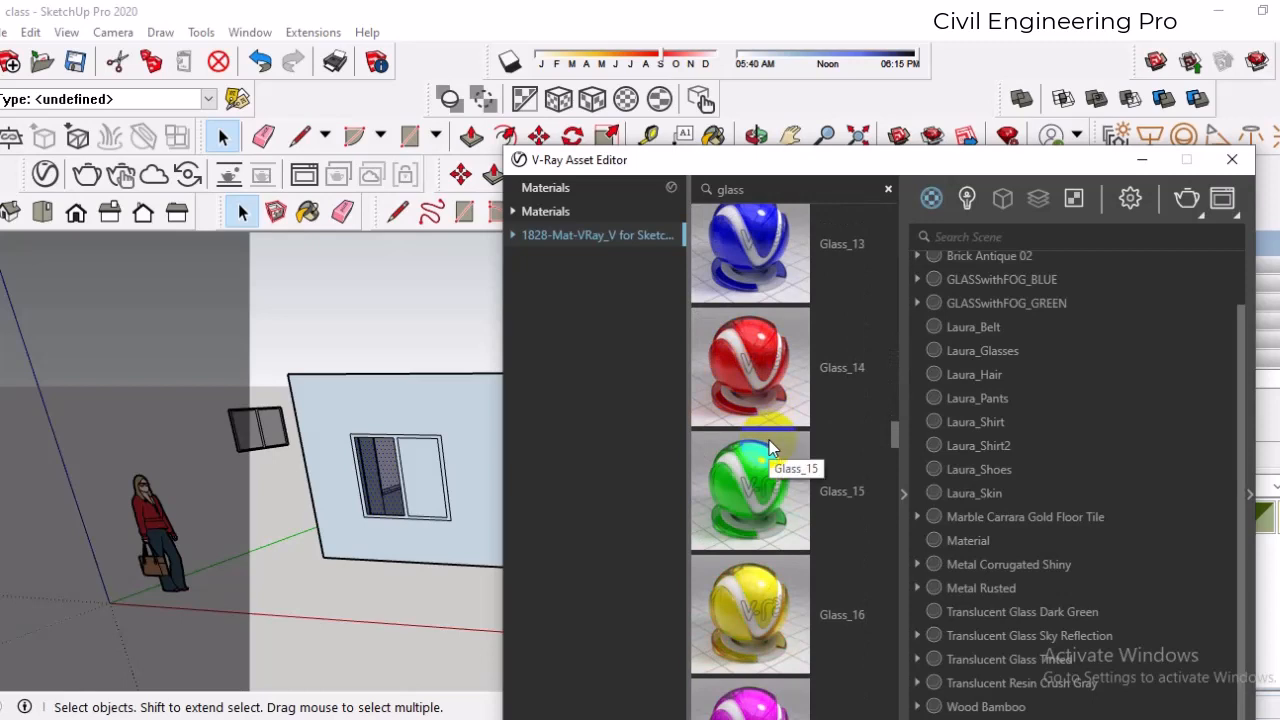
pyautogui.scroll(-2, 769, 448)
pyautogui.scroll(2, 769, 448)
pyautogui.scroll(2, 769, 448)
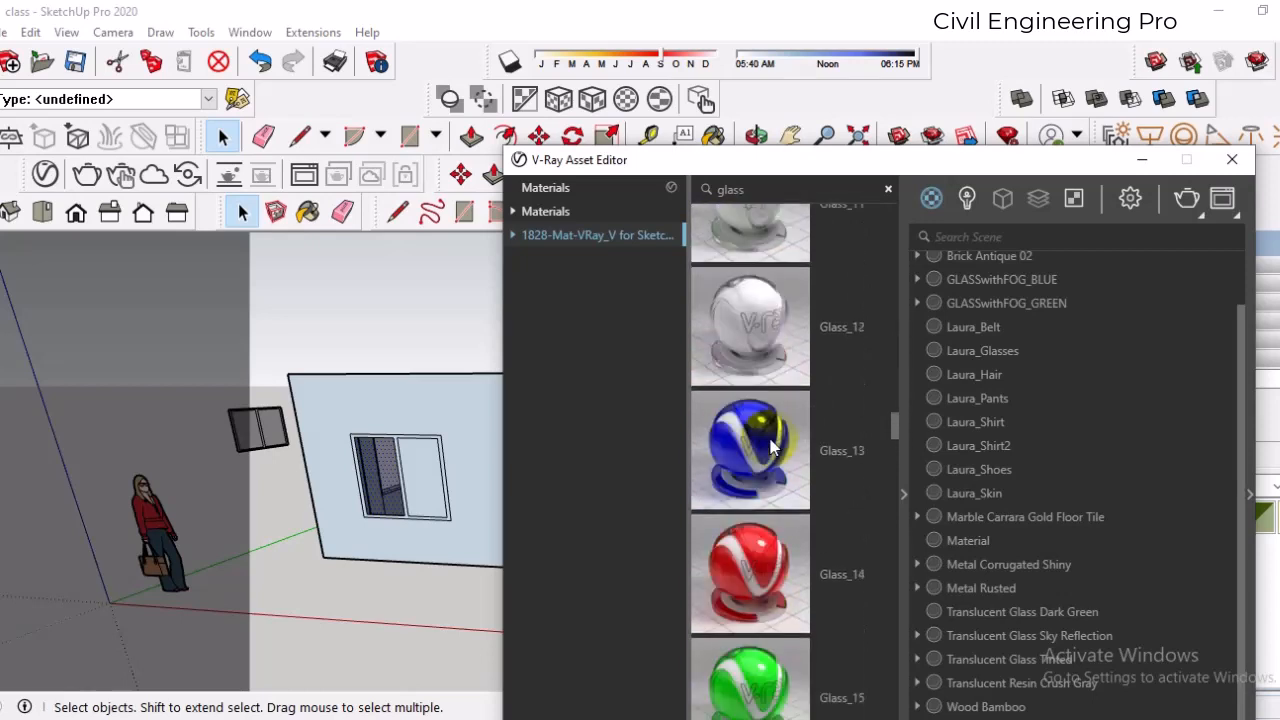
pyautogui.rightClick(770, 461)
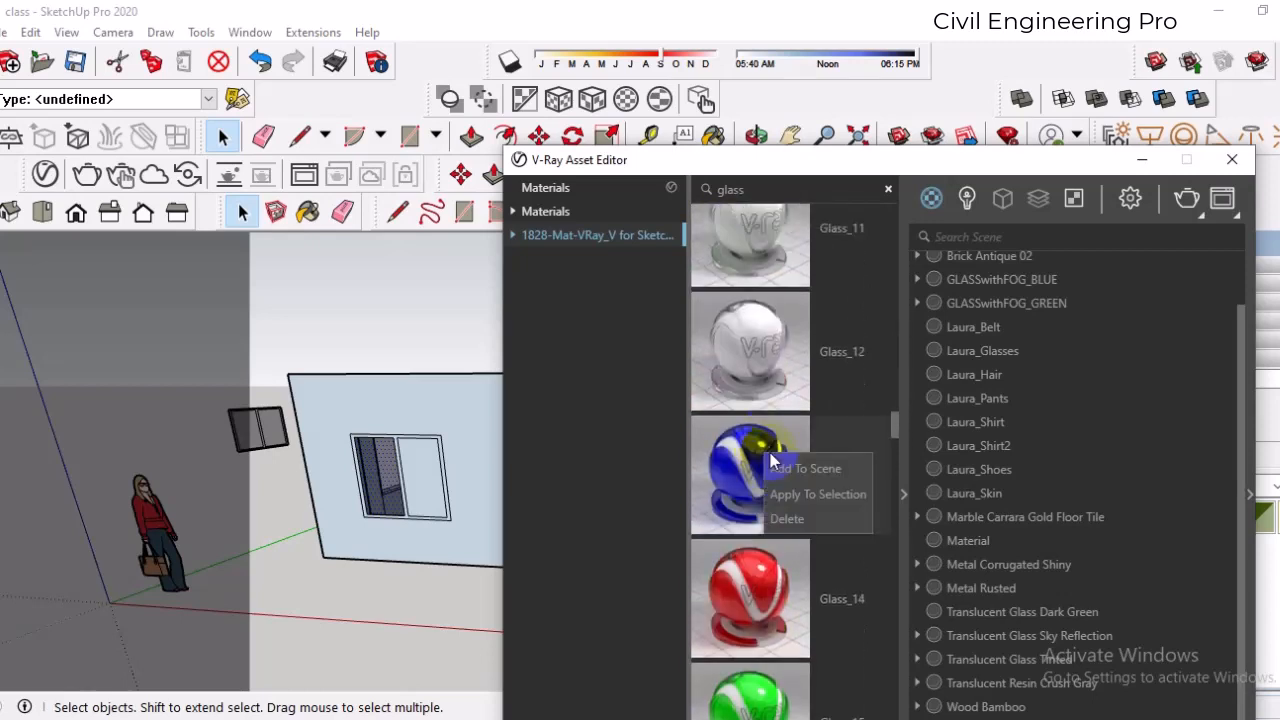
pyautogui.click(829, 509)
pyautogui.scroll(3, 425, 482)
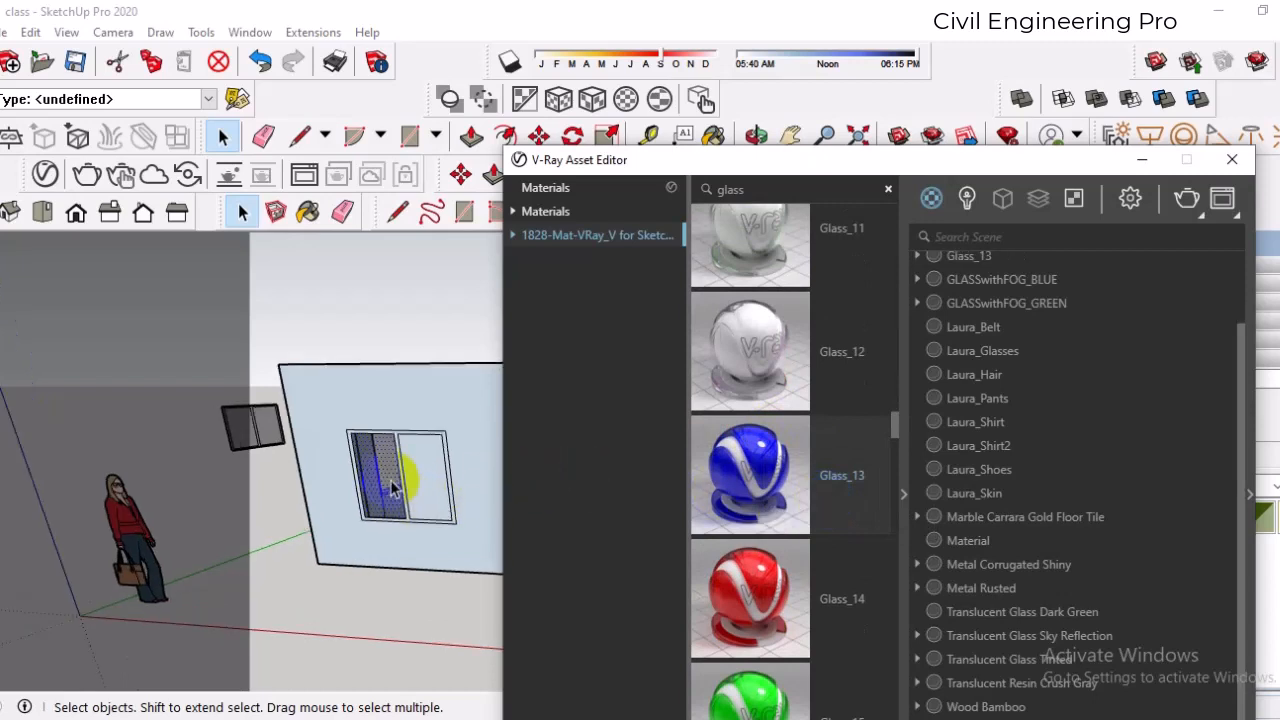
# - Sample Glass_13 from the painted pane and apply it to the right pane of the left side wall's rear window
pyautogui.click(440, 492)
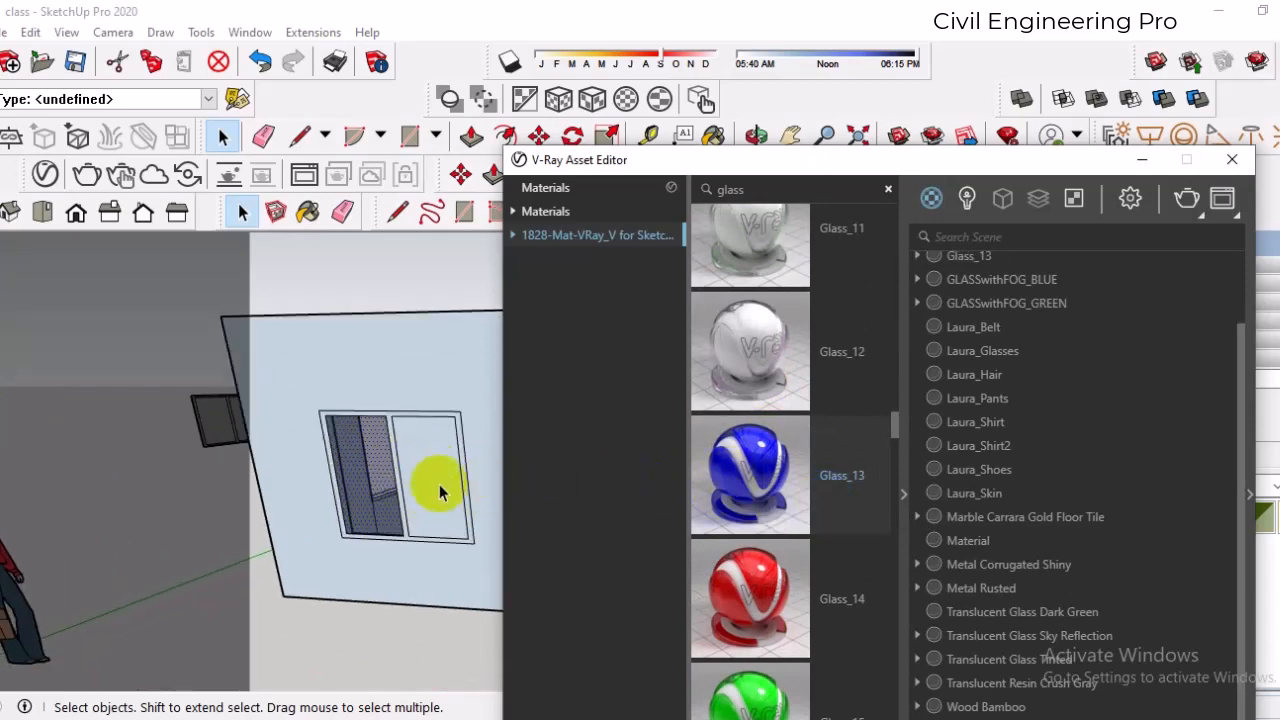
pyautogui.click(308, 215)
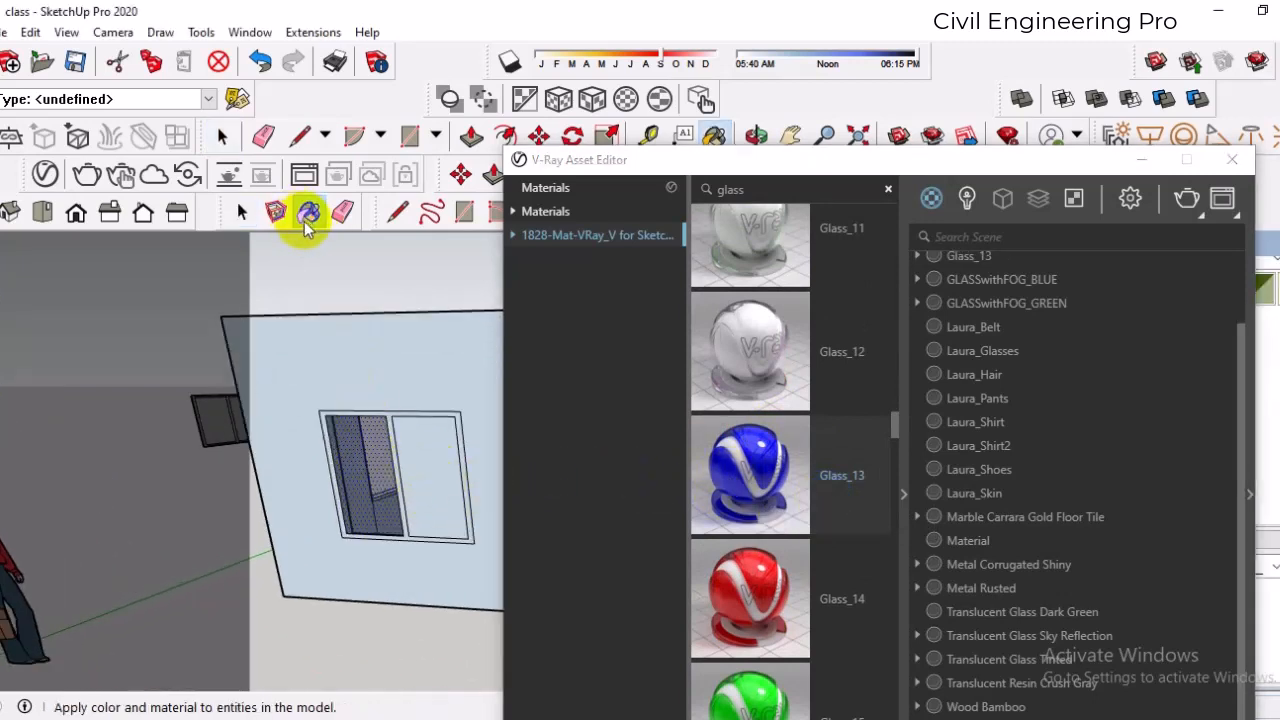
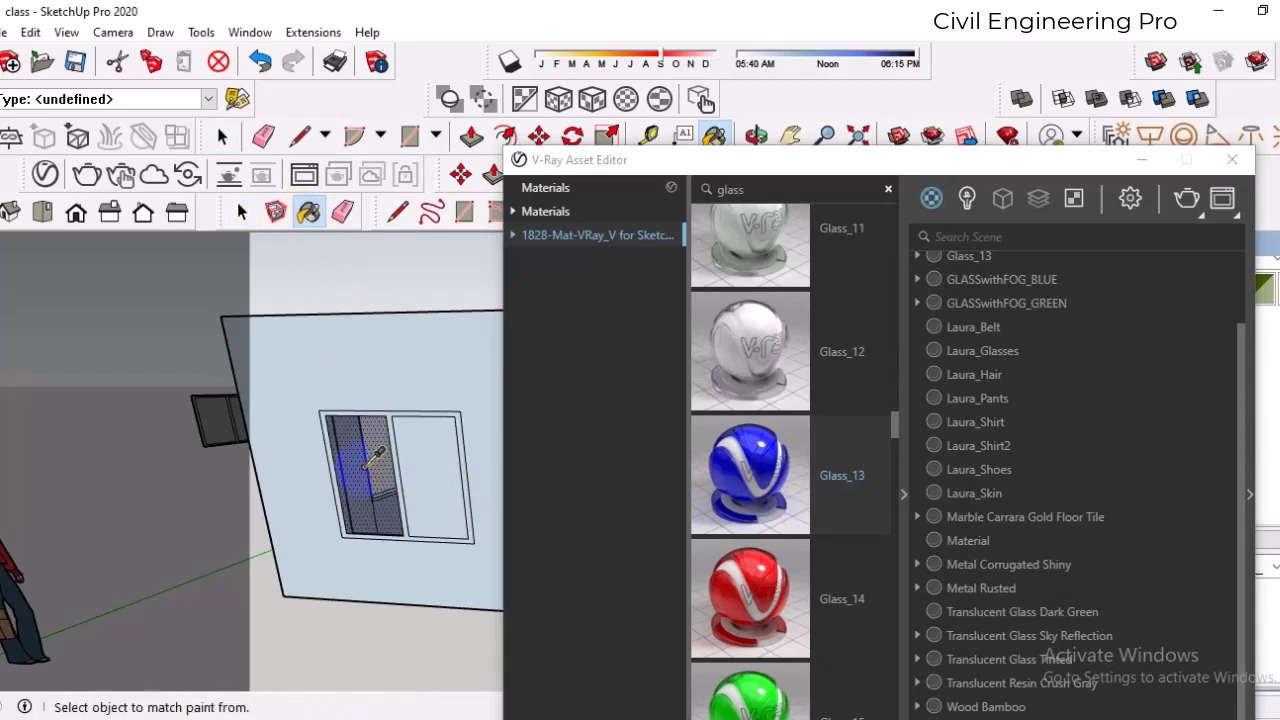
pyautogui.keyDown('alt'); pyautogui.click(366, 465); pyautogui.keyUp('alt')
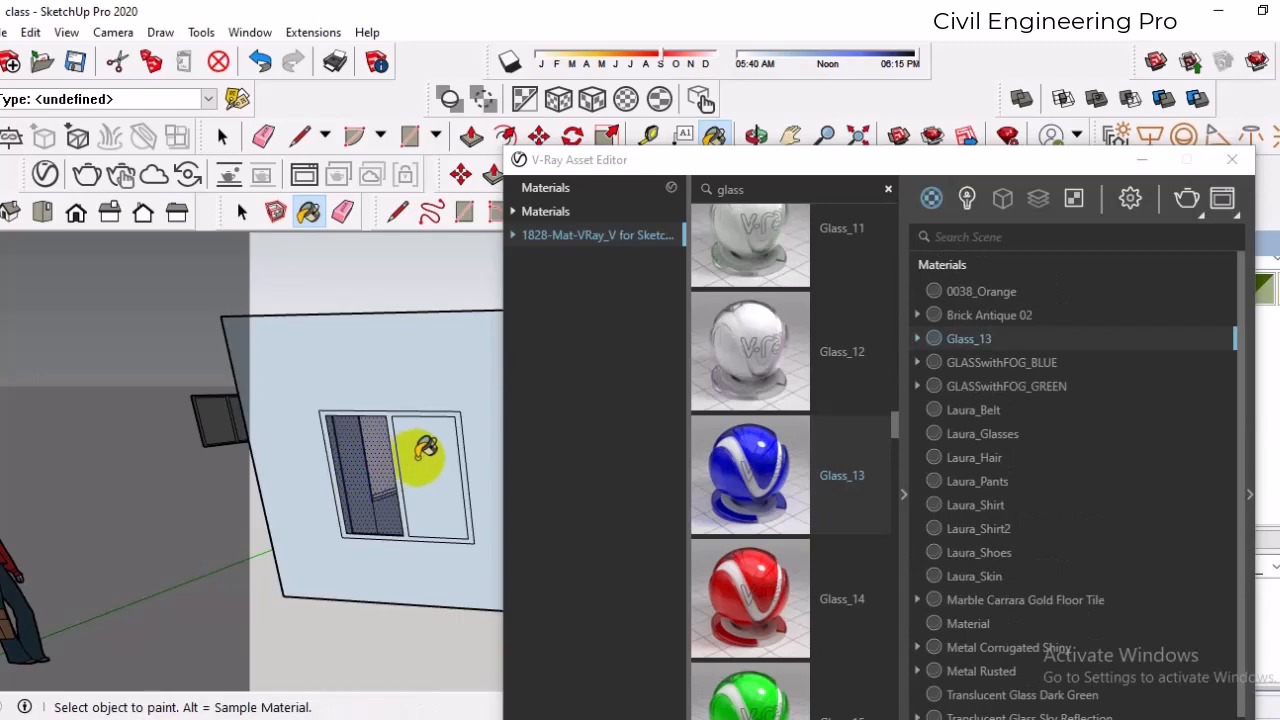
pyautogui.click(418, 459)
# - Examine the left side wall's rear window and the unpainted windows in the rear wall
pyautogui.scroll(-5, 300, 460)
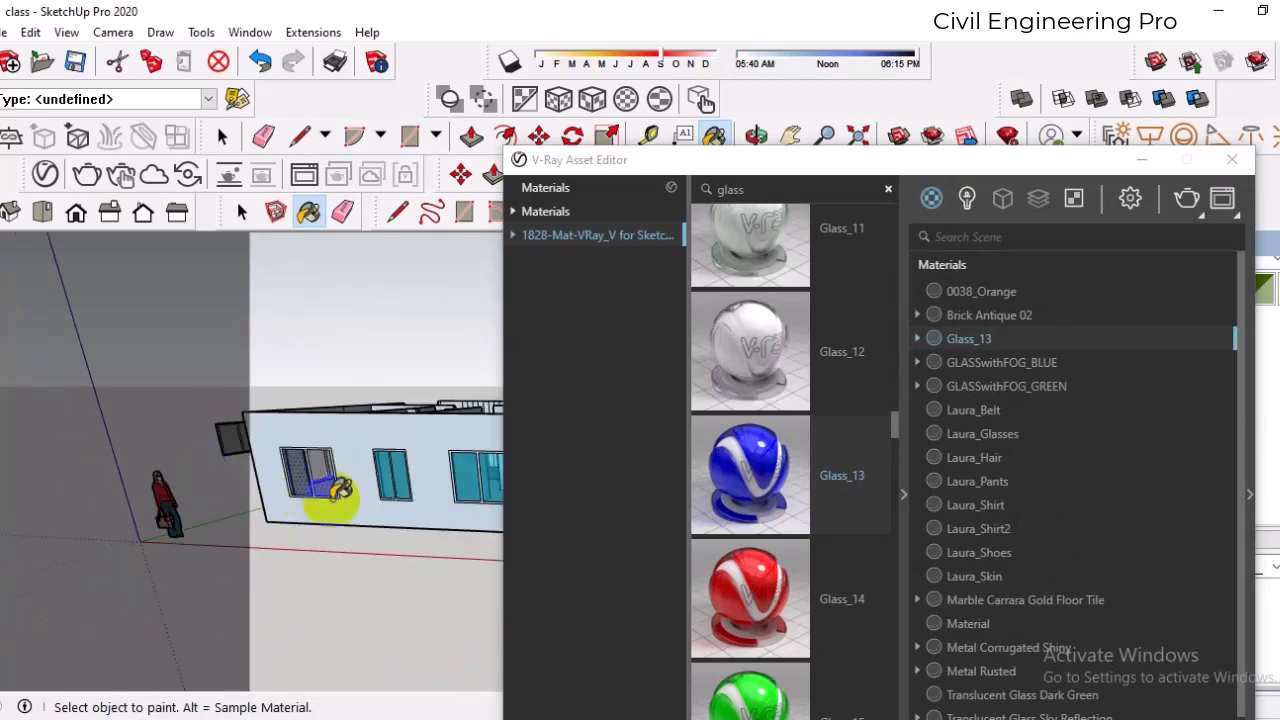
pyautogui.scroll(5, 322, 506)
pyautogui.moveTo(325, 505)
pyautogui.mouseDown(button='middle')
pyautogui.moveTo(545, 482)
pyautogui.moveTo(512, 518)
pyautogui.moveTo(348, 500)
pyautogui.moveTo(440, 470)
pyautogui.mouseUp(button='middle')
pyautogui.scroll(-2, 445, 445)
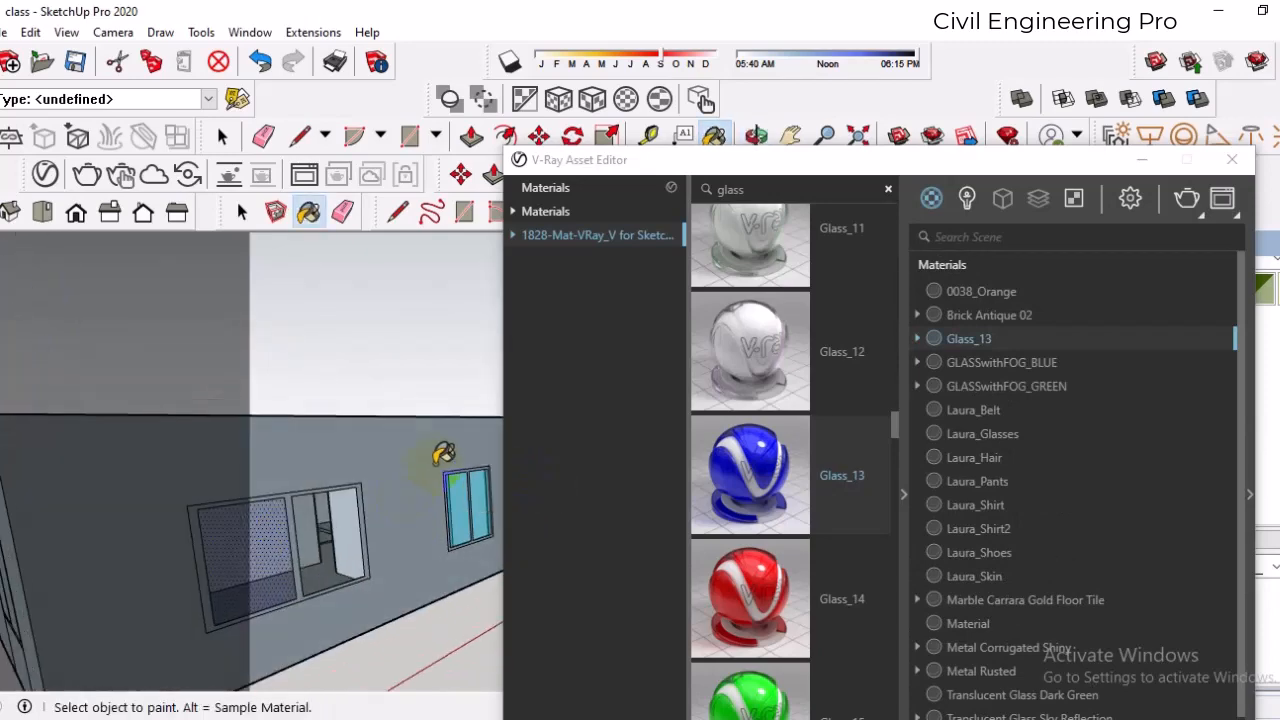
pyautogui.scroll(-2, 420, 459)
pyautogui.moveTo(183, 536); pyautogui.dragTo(320, 494, button='middle')
pyautogui.scroll(-4, 450, 474)
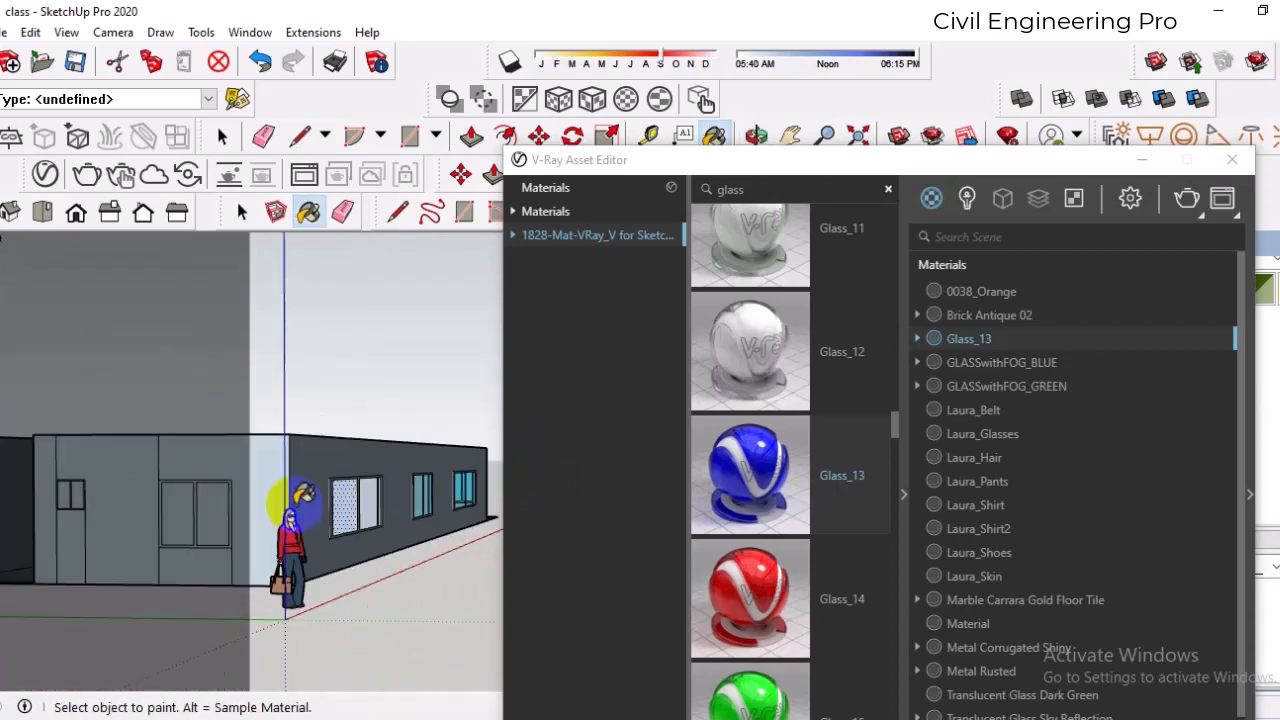
pyautogui.scroll(1, 224, 520)
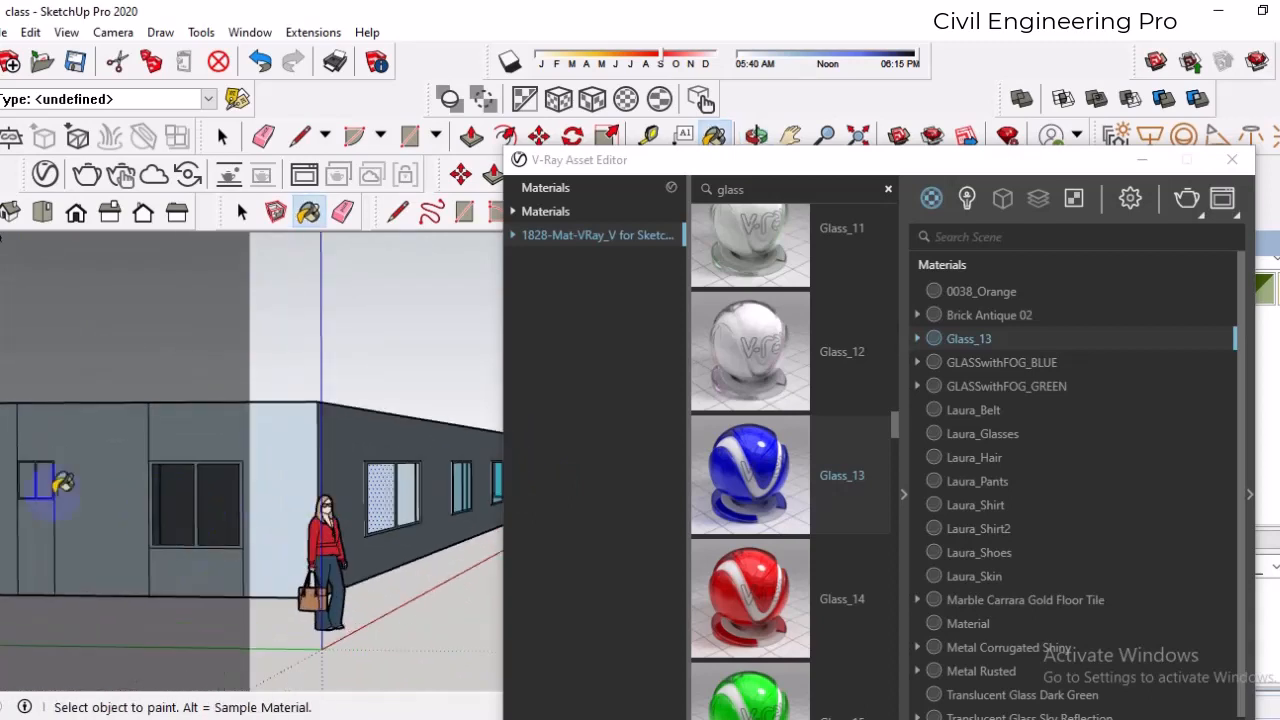
pyautogui.scroll(4, 50, 478)
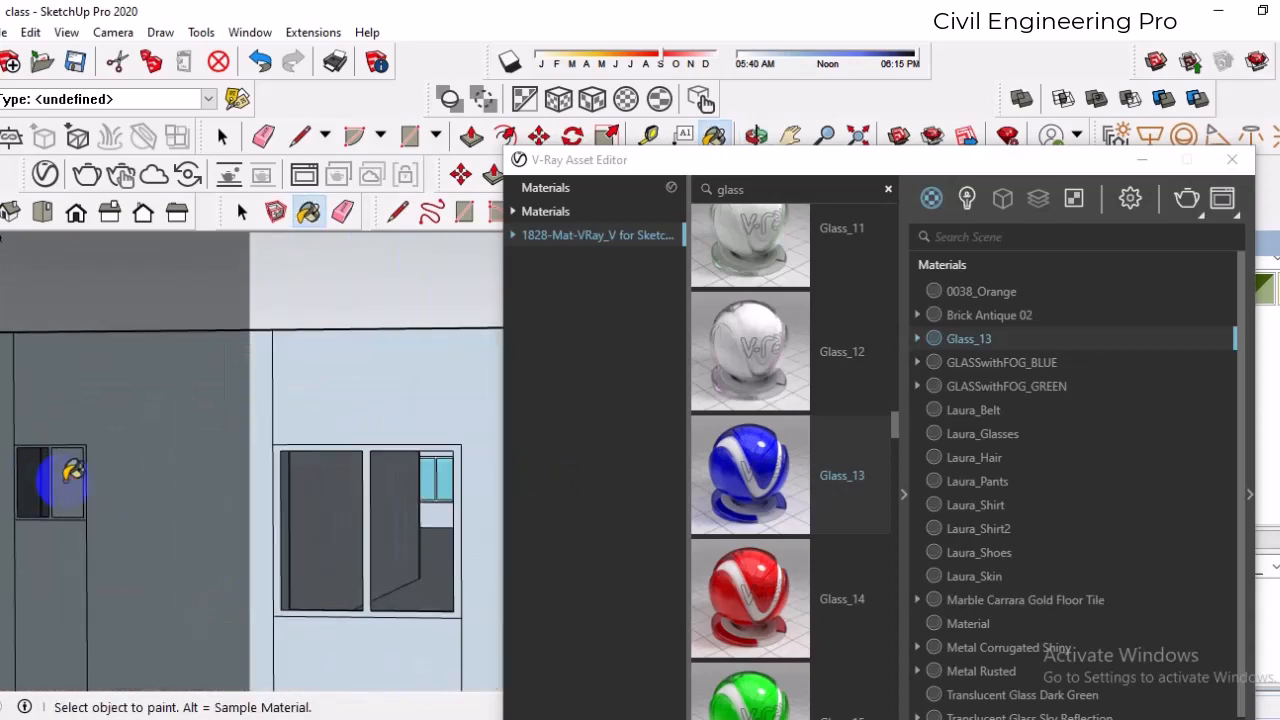
pyautogui.scroll(-4, 405, 541)
pyautogui.scroll(-2, 350, 535)
pyautogui.moveTo(403, 561)
pyautogui.mouseDown(button='middle')
pyautogui.moveTo(126, 570)
pyautogui.moveTo(323, 557)
pyautogui.moveTo(366, 537)
pyautogui.mouseUp(button='middle')
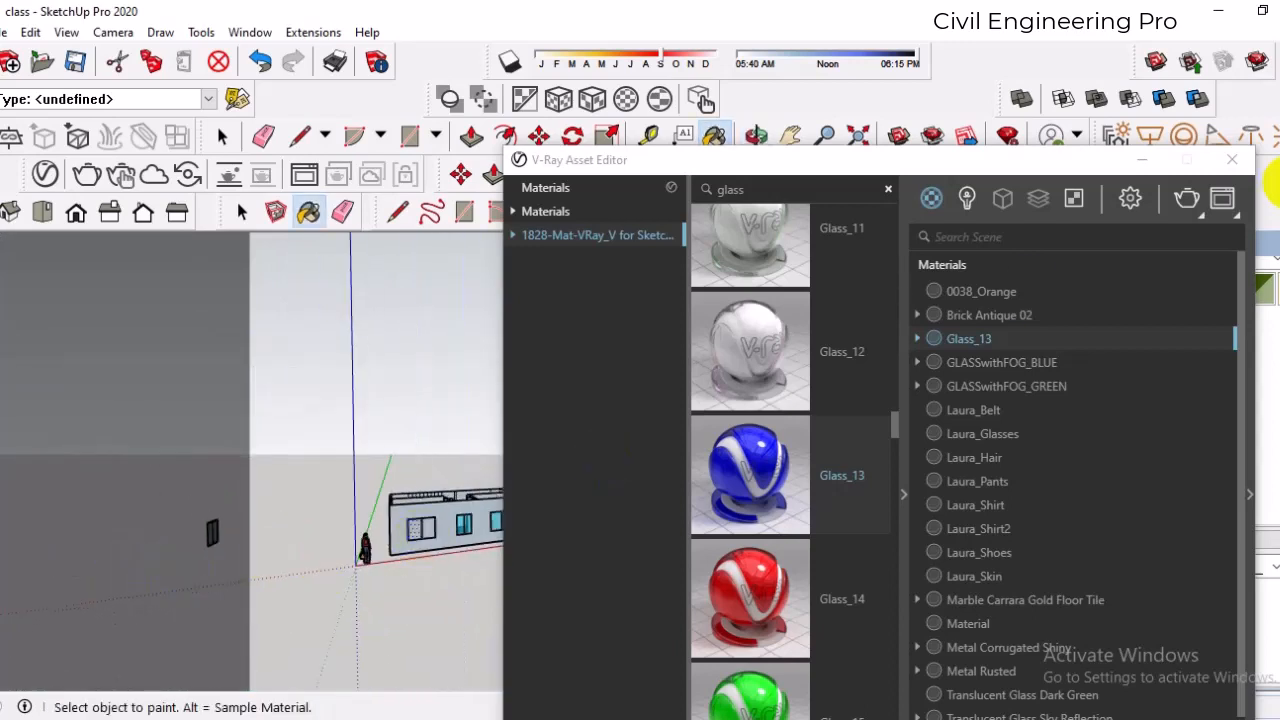
# - Close the V-Ray Asset Editor and check the windows on the front and left side of the house
pyautogui.click(1230, 166)
pyautogui.moveTo(623, 423)
pyautogui.mouseDown(button='middle')
pyautogui.moveTo(414, 534)
pyautogui.moveTo(466, 540)
pyautogui.moveTo(537, 517)
pyautogui.moveTo(409, 529)
pyautogui.moveTo(471, 491)
pyautogui.mouseUp(button='middle')
pyautogui.scroll(3, 540, 515)
pyautogui.scroll(2, 628, 466)
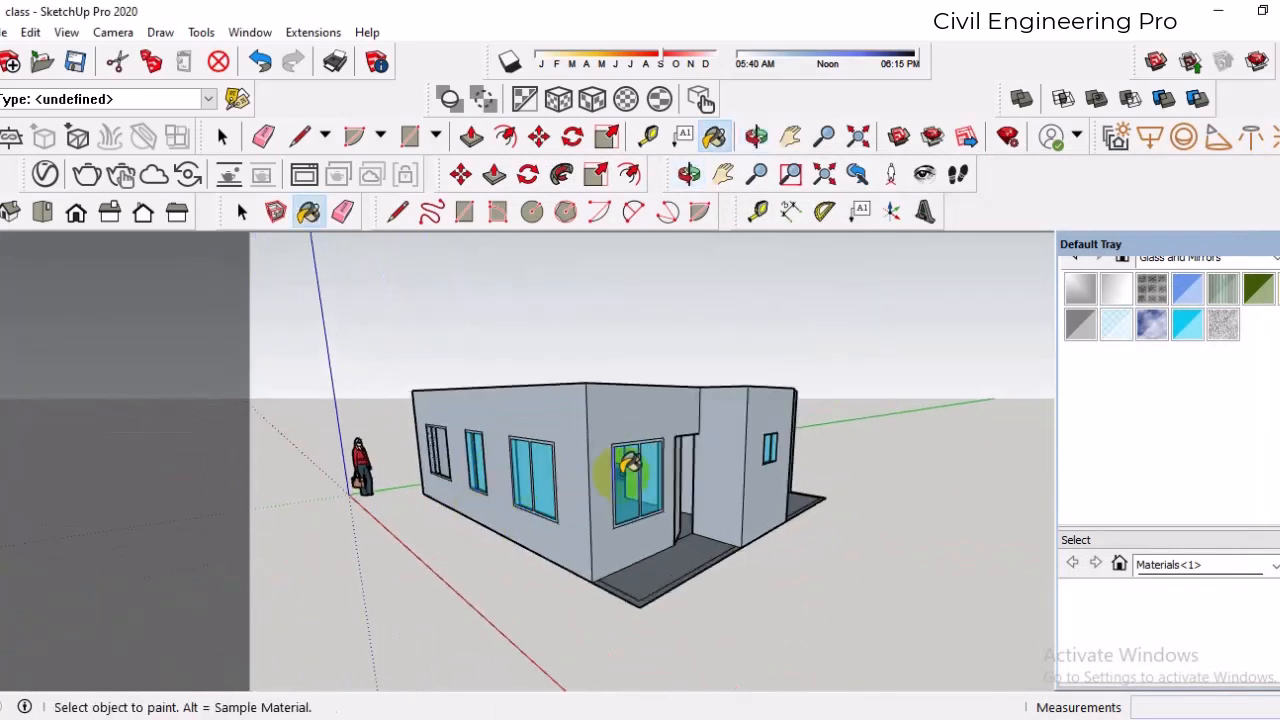
pyautogui.scroll(2, 630, 464)
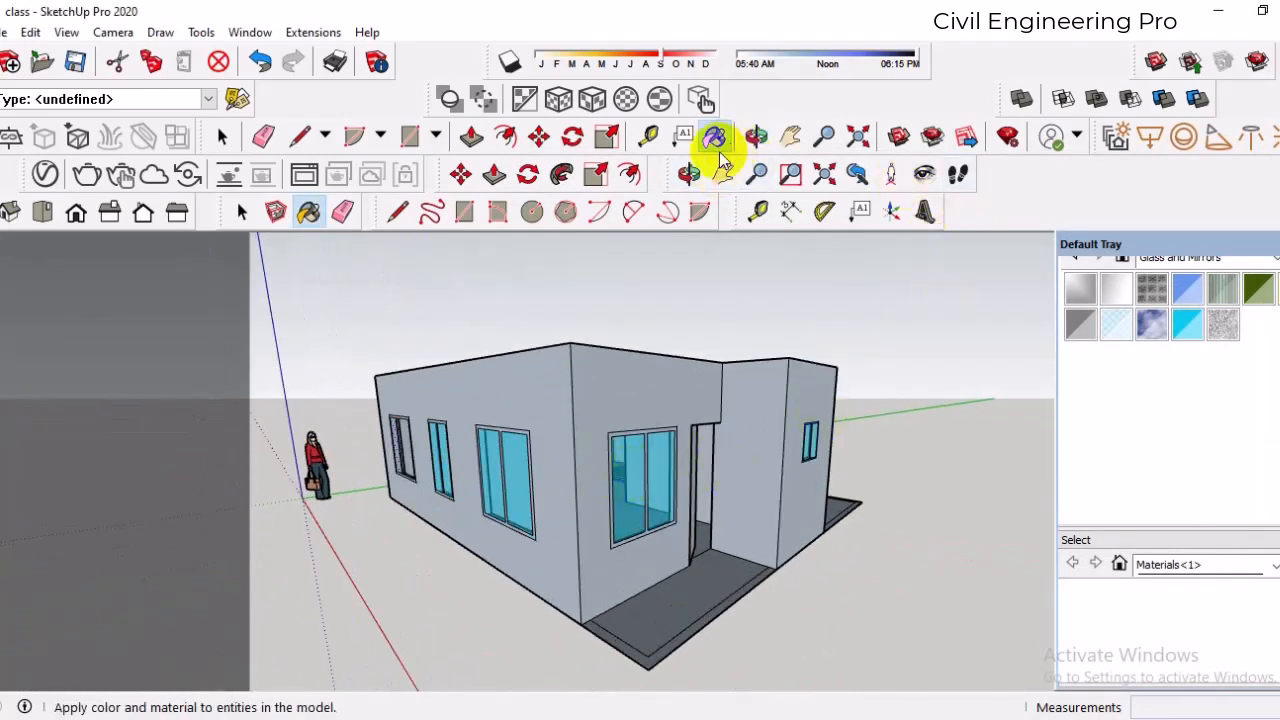
# - Reopen the V-Ray Asset Editor, search the material library for "mat" and look through the materials
pyautogui.click(714, 137)
pyautogui.click(45, 174)
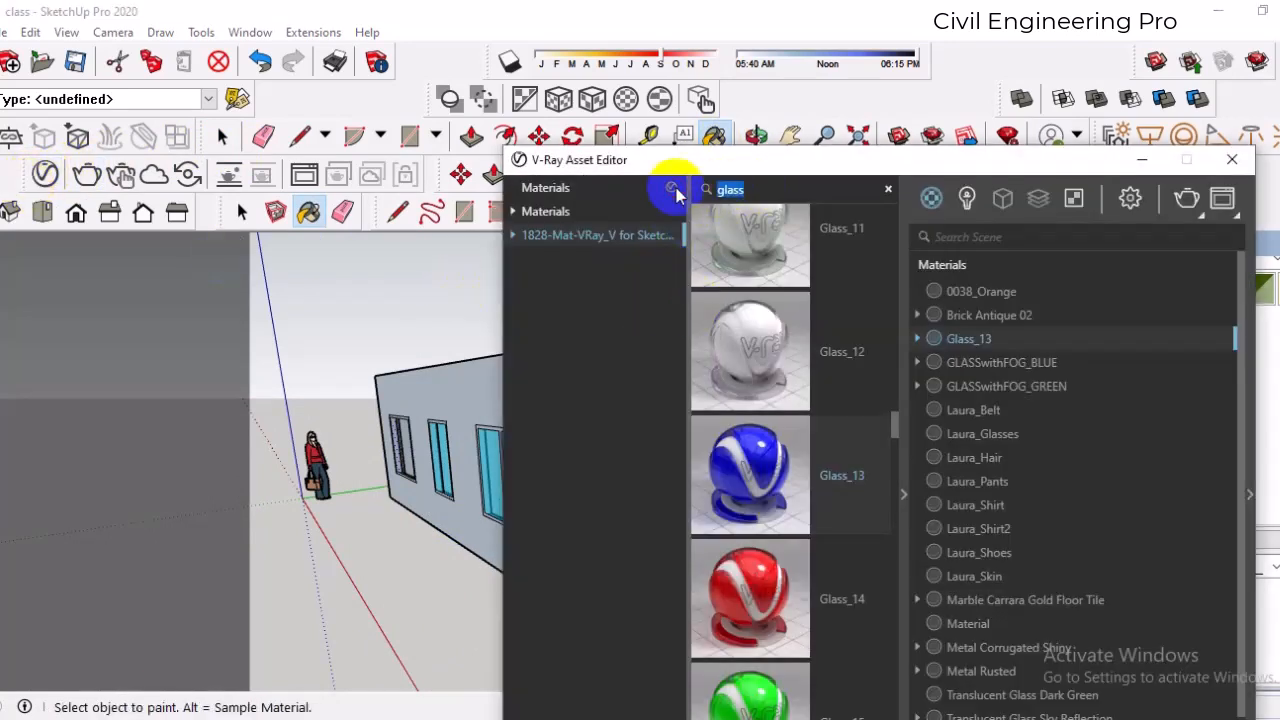
pyautogui.write('m')
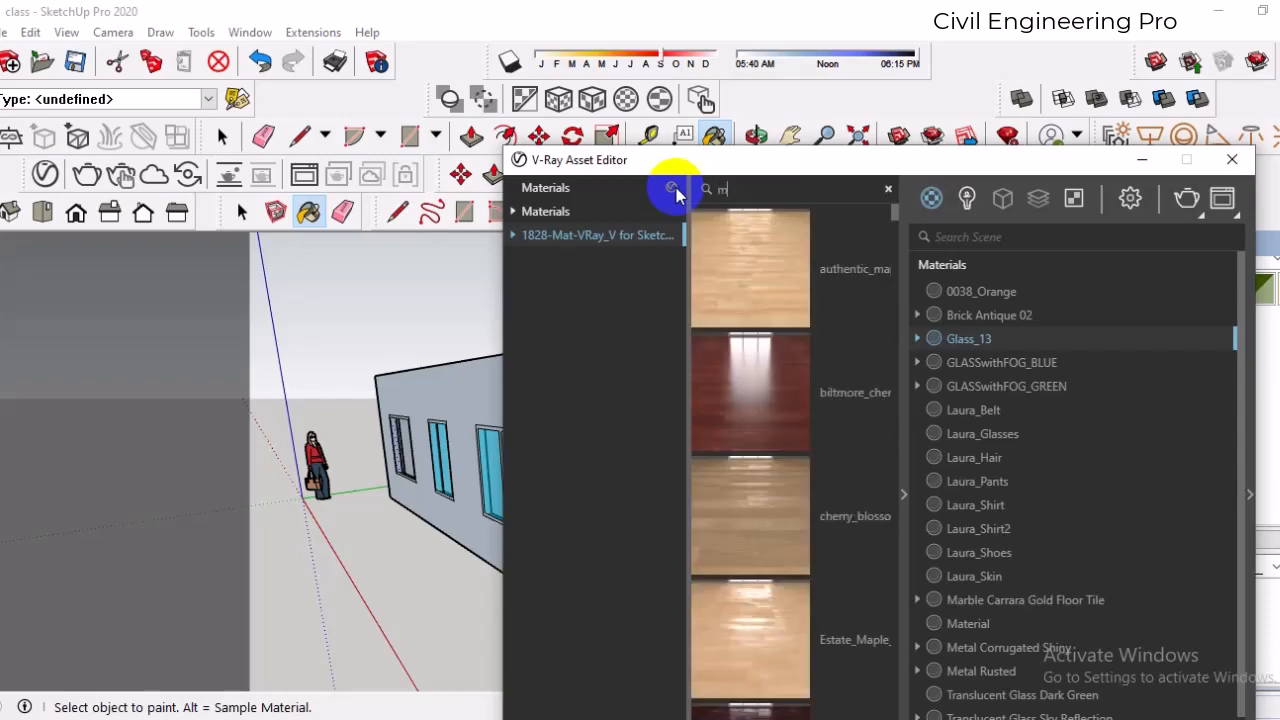
pyautogui.write('st')
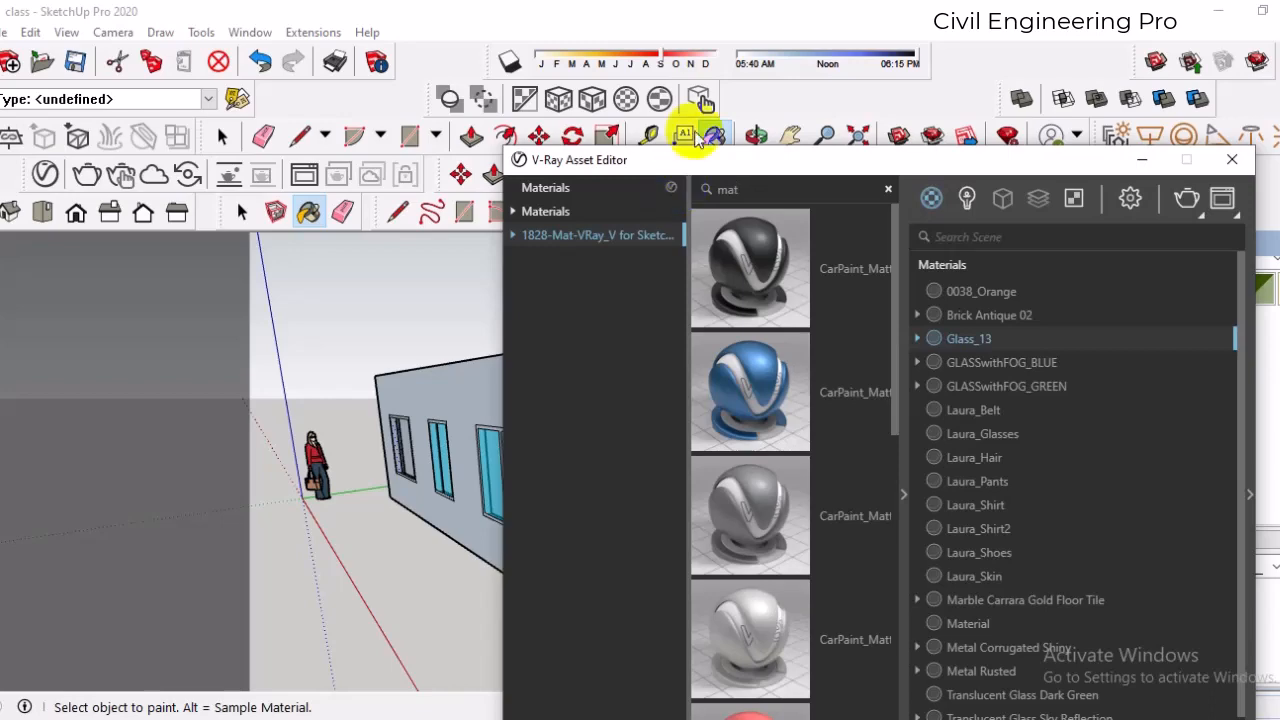
pyautogui.moveTo(700, 170); pyautogui.dragTo(493, 47)
pyautogui.scroll(-10, 603, 468)
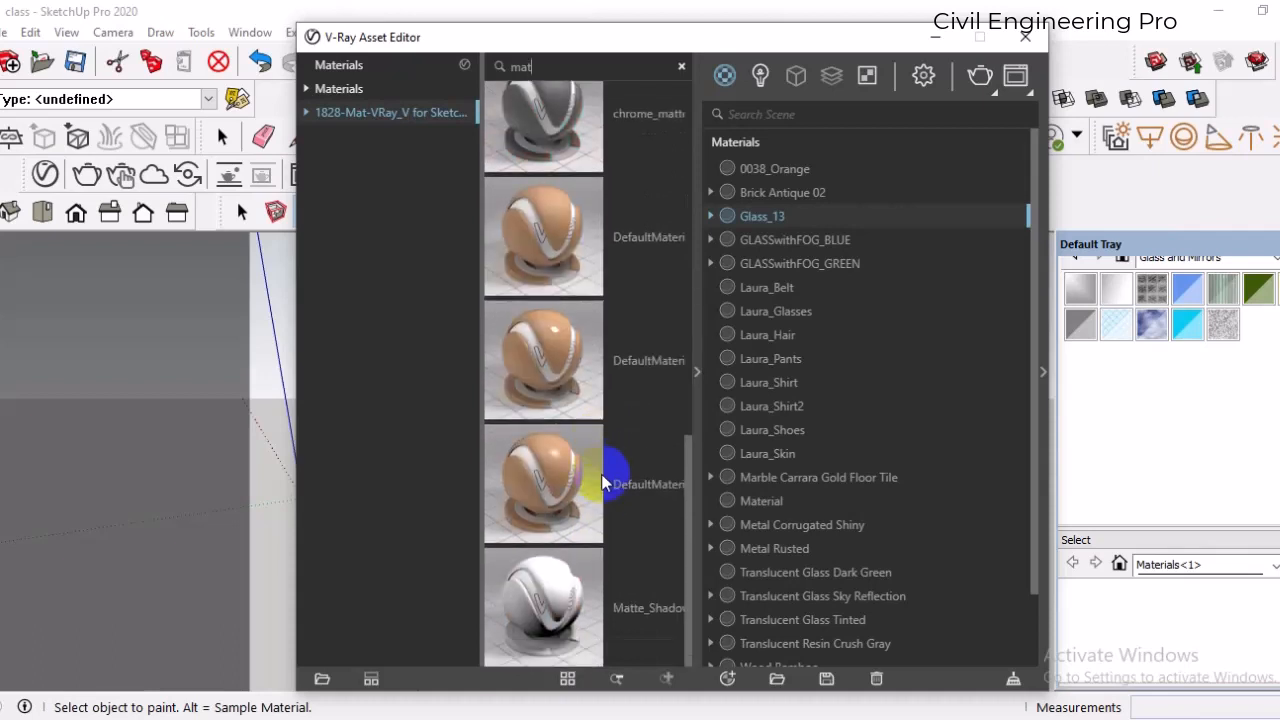
pyautogui.scroll(10, 572, 300)
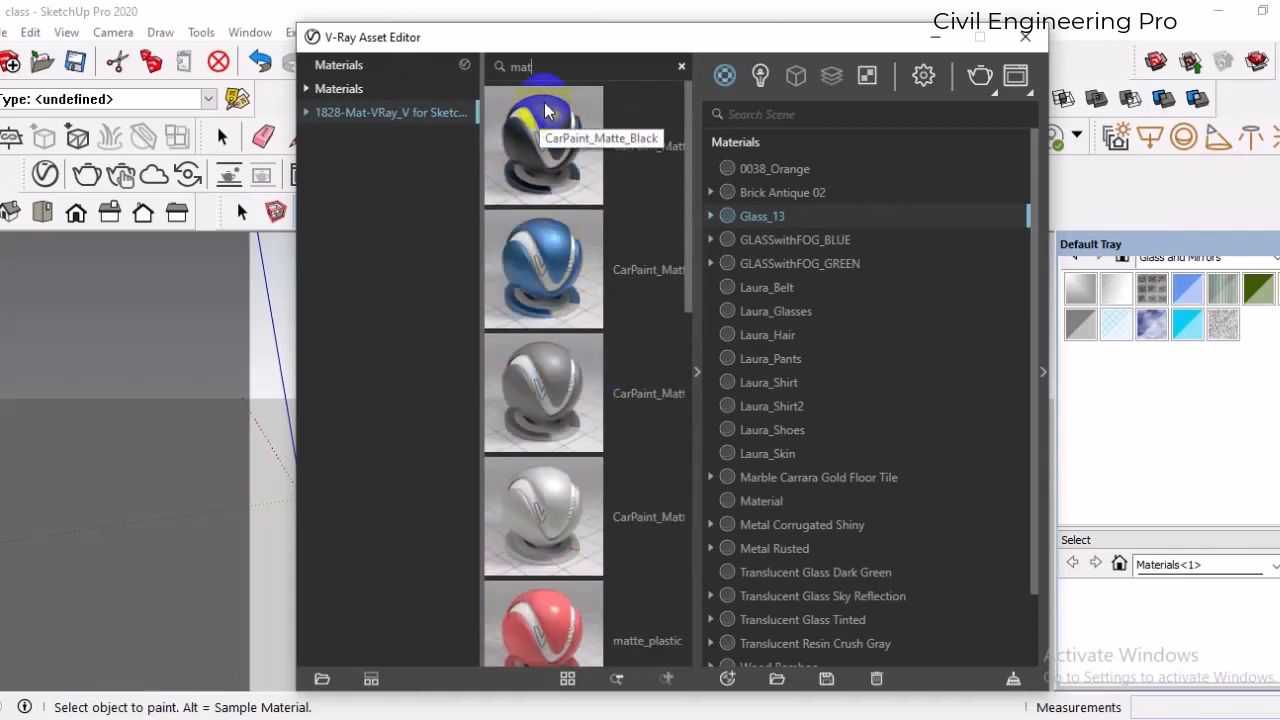
# - Search the material library for "metal" and find the material named Metal
pyautogui.press('BackSpace')
pyautogui.write('e')
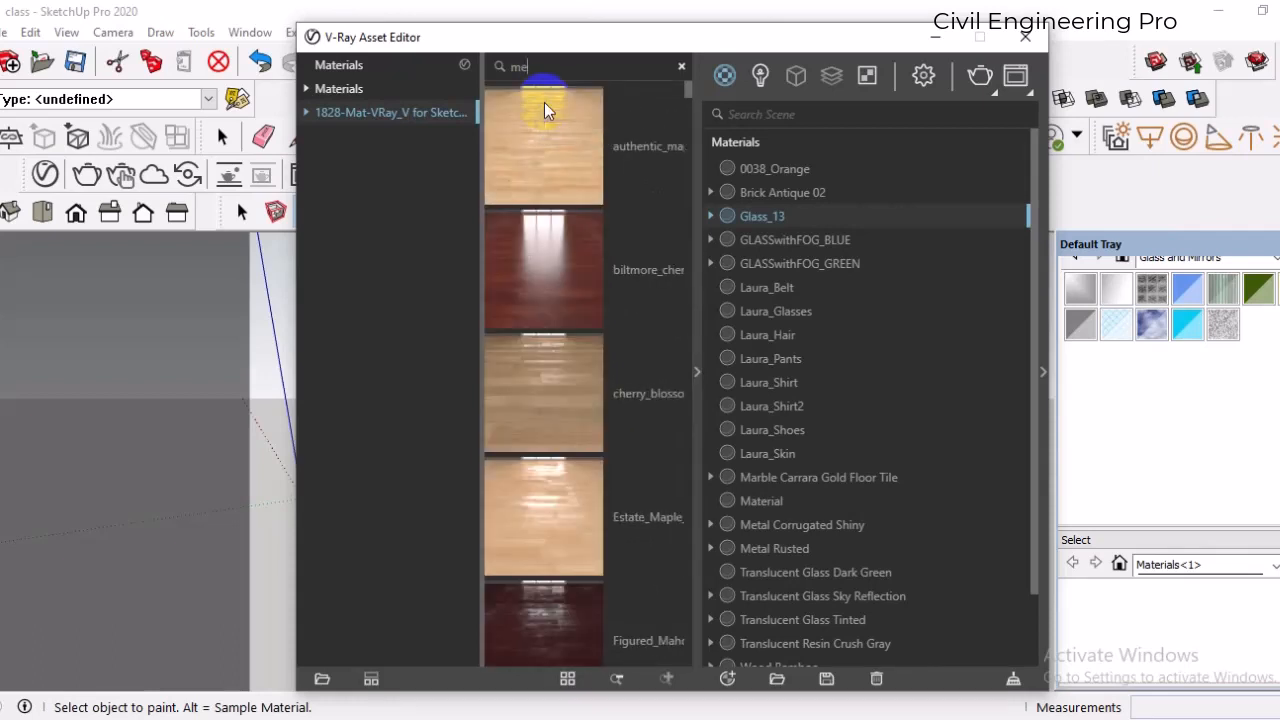
pyautogui.write('tal')
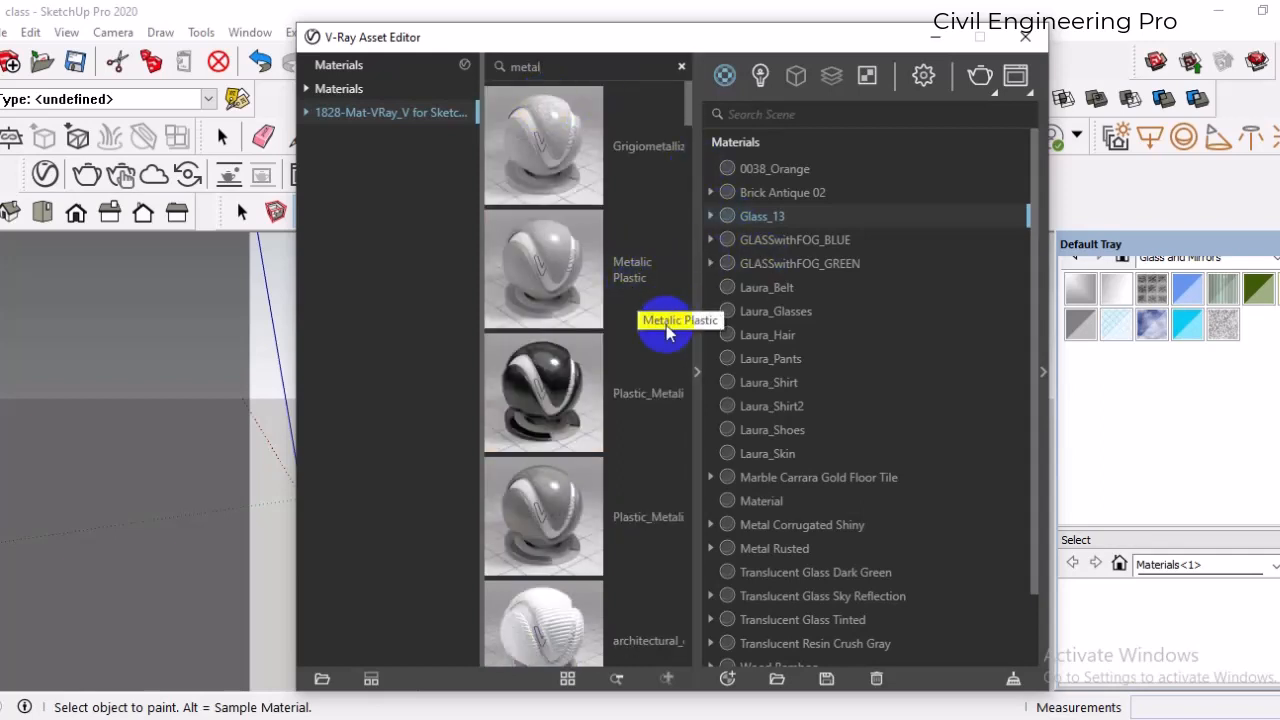
pyautogui.scroll(-6, 667, 335)
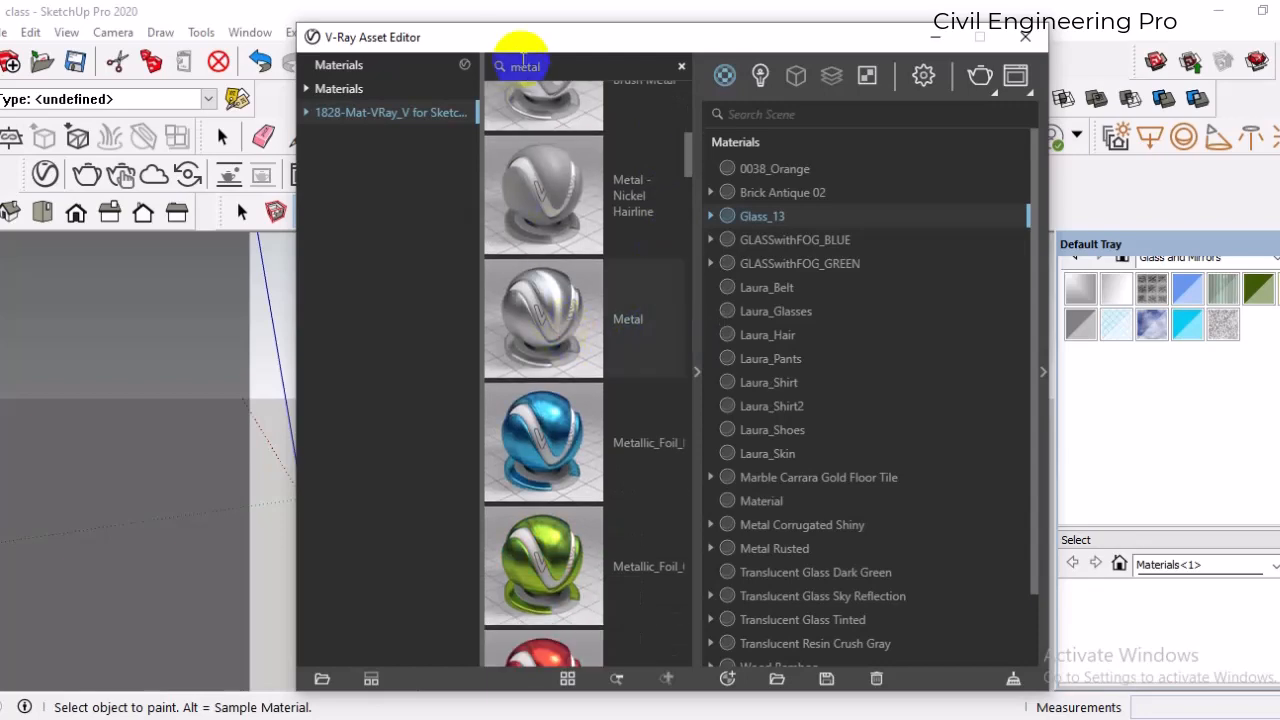
# - Select the frame of the large front window beside the house corner and apply the Metal library material to it
pyautogui.moveTo(521, 38)
pyautogui.mouseDown()
pyautogui.moveTo(663, 112)
pyautogui.moveTo(982, 177)
pyautogui.mouseUp()
pyautogui.scroll(4, 650, 438)
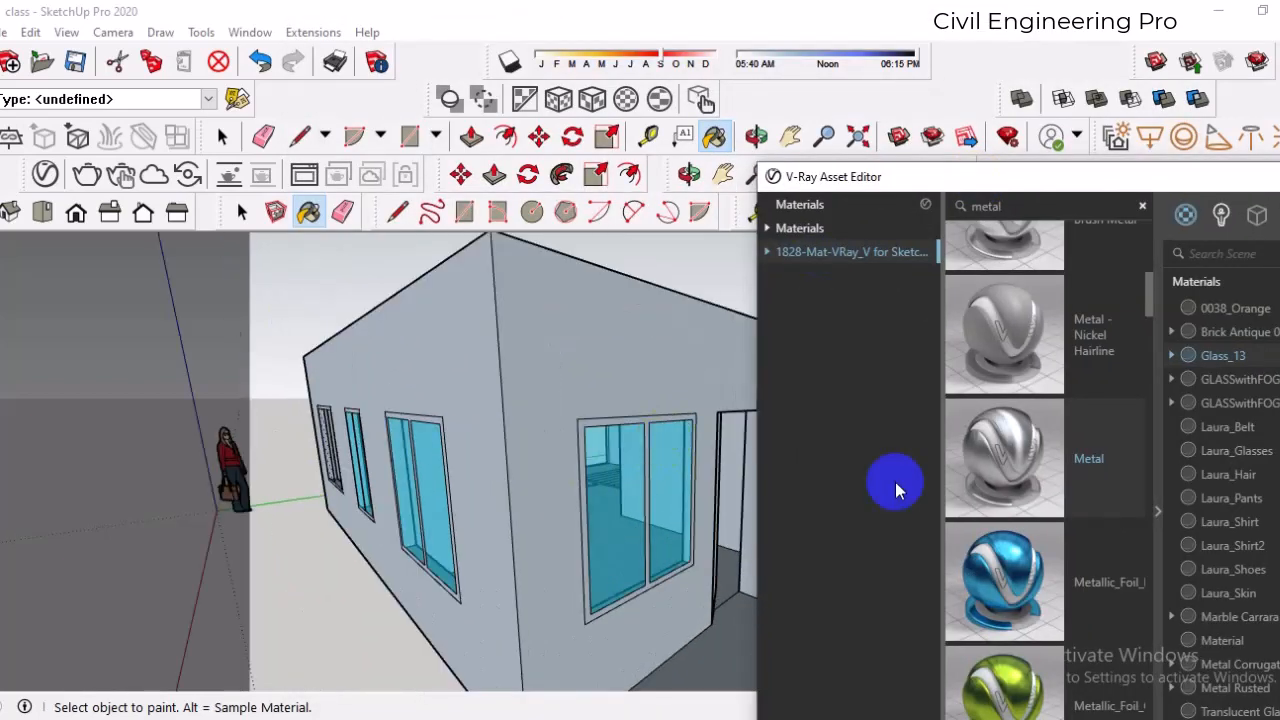
pyautogui.scroll(3, 655, 430)
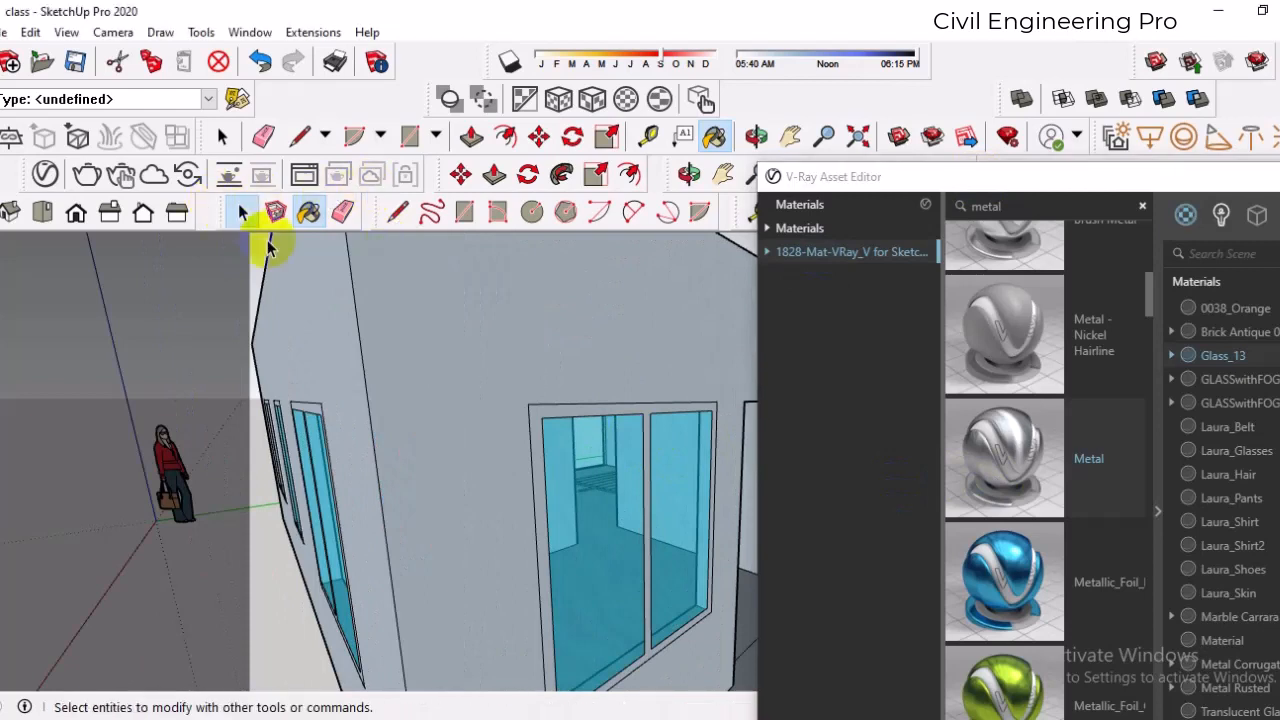
pyautogui.click(242, 212)
pyautogui.scroll(3, 658, 418)
pyautogui.scroll(2, 658, 418)
pyautogui.click(630, 403)
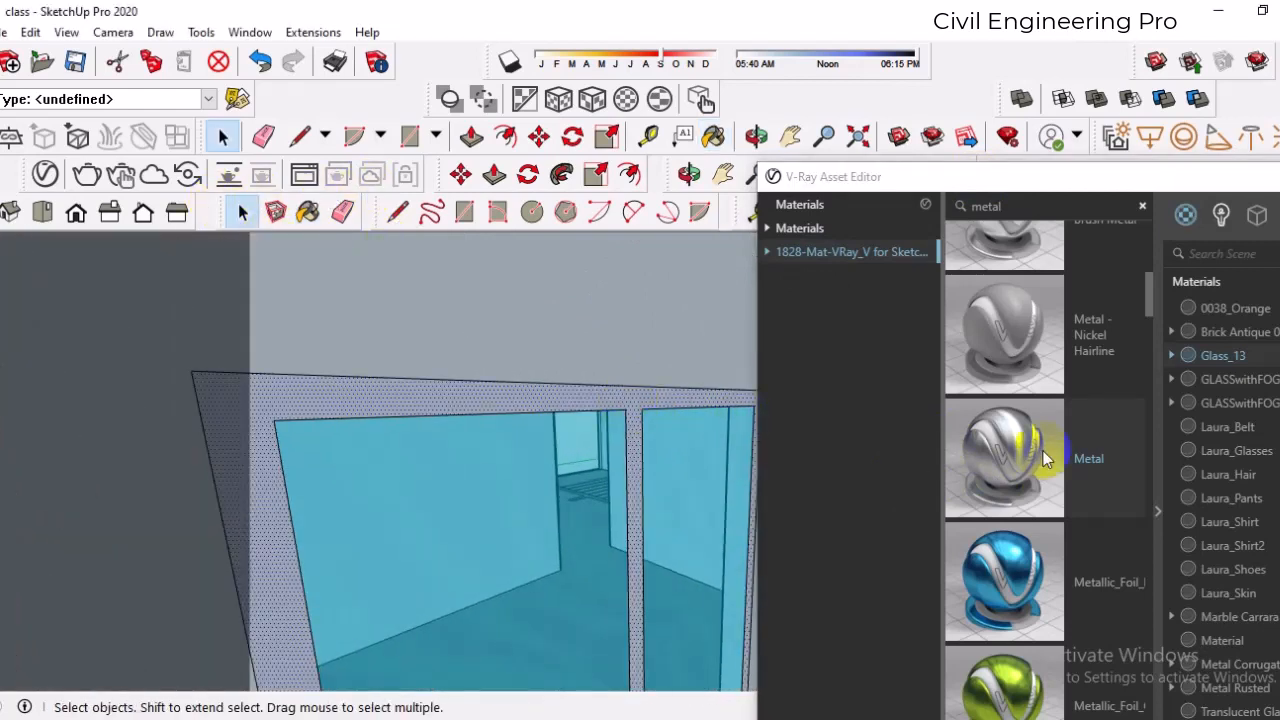
pyautogui.rightClick(1046, 457)
pyautogui.click(1077, 490)
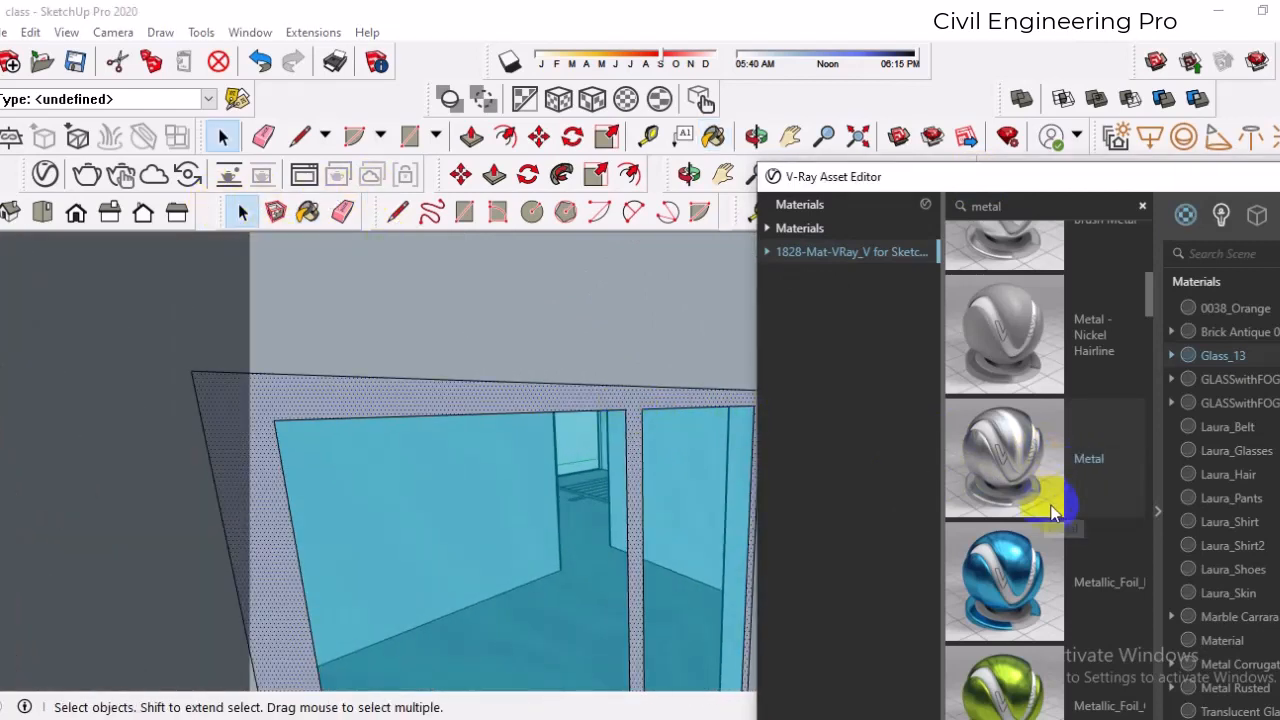
pyautogui.scroll(-5, 420, 425)
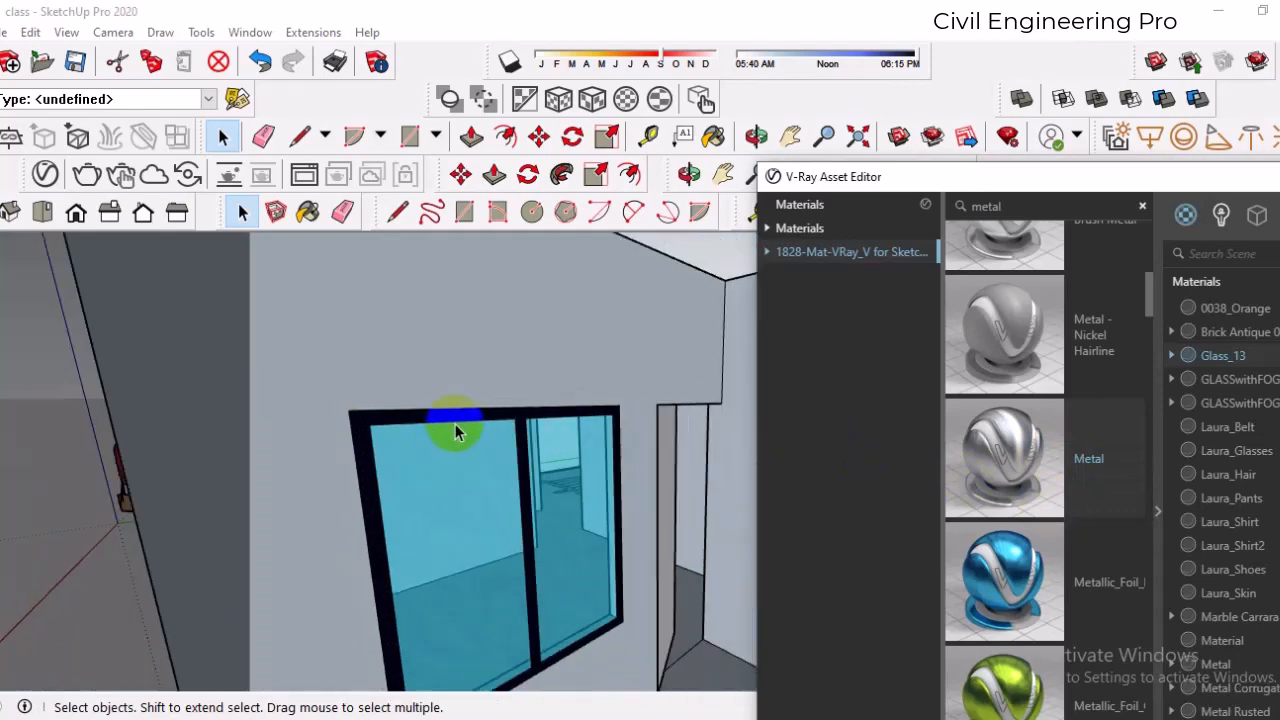
# - Close the V-Ray Asset Editor and sample the Metal material from the front window's frame with Paint Bucket
pyautogui.scroll(-2, 455, 432)
pyautogui.moveTo(1107, 182); pyautogui.dragTo(640, 315)
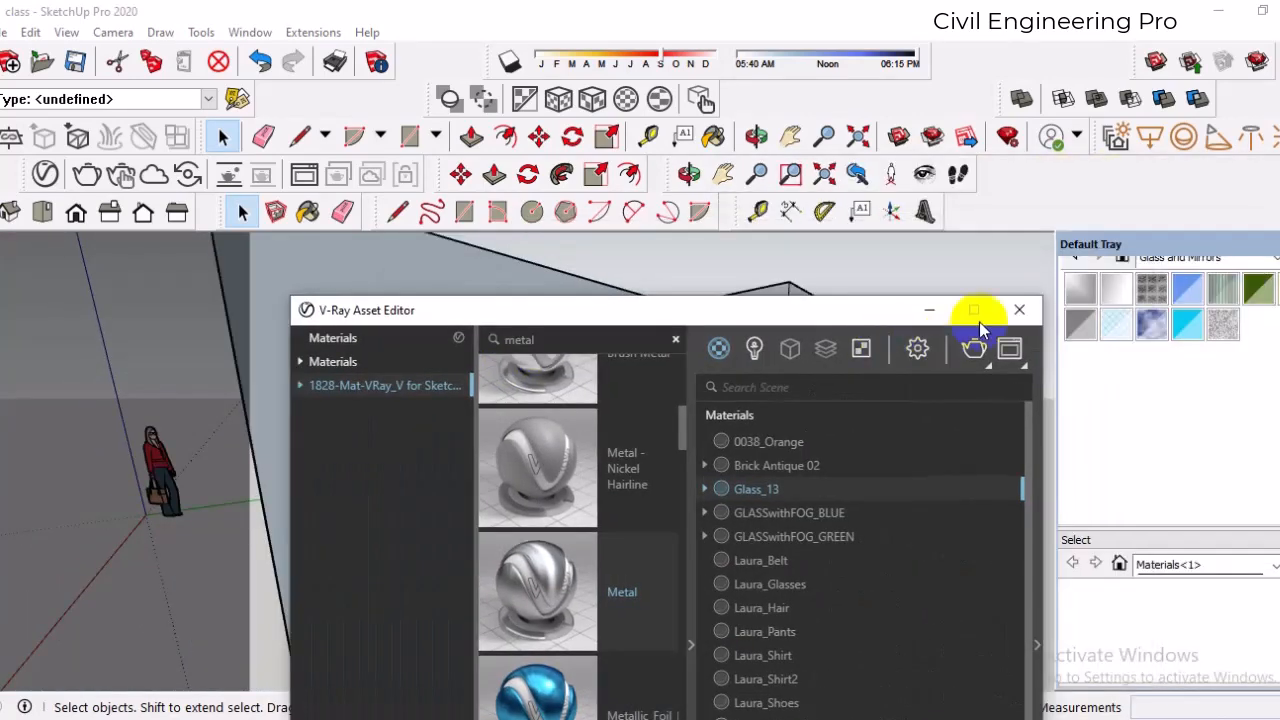
pyautogui.click(1028, 312)
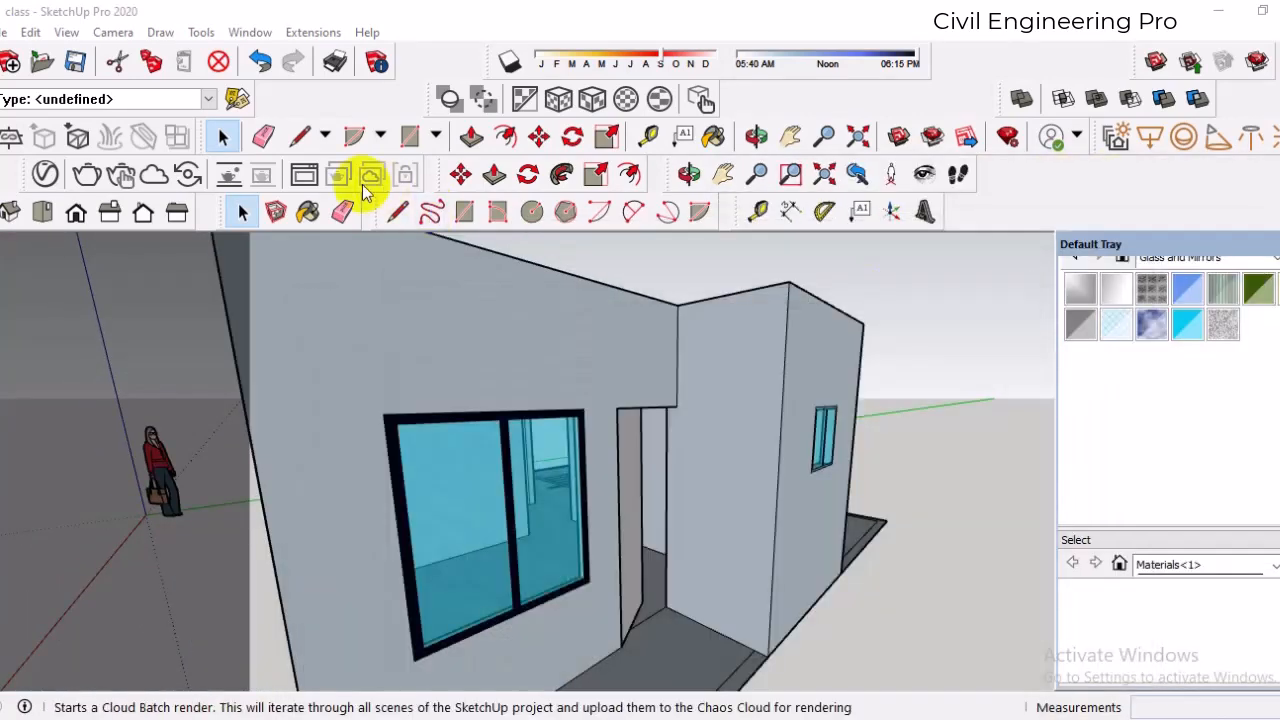
pyautogui.click(307, 212)
pyautogui.keyDown('alt'); pyautogui.scroll(5, 425, 410); pyautogui.keyUp('alt')
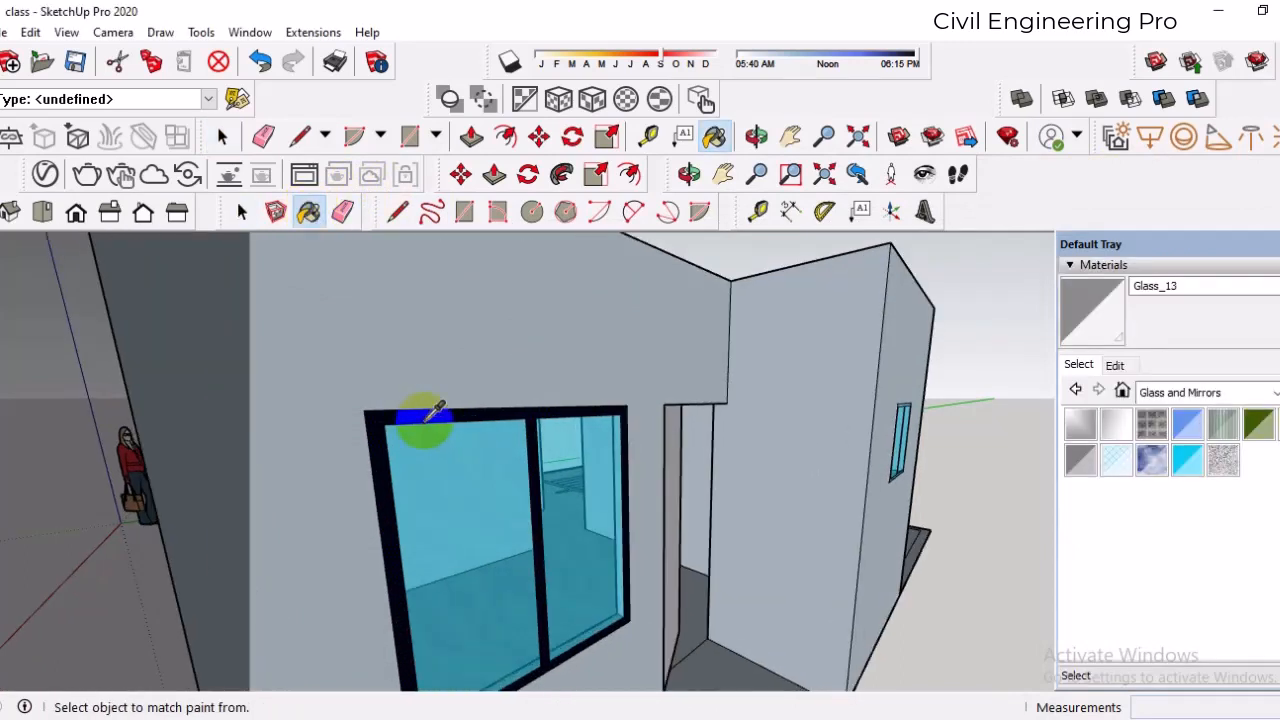
pyautogui.keyDown('alt'); pyautogui.click(432, 406); pyautogui.keyUp('alt')
pyautogui.scroll(-5, 368, 436)
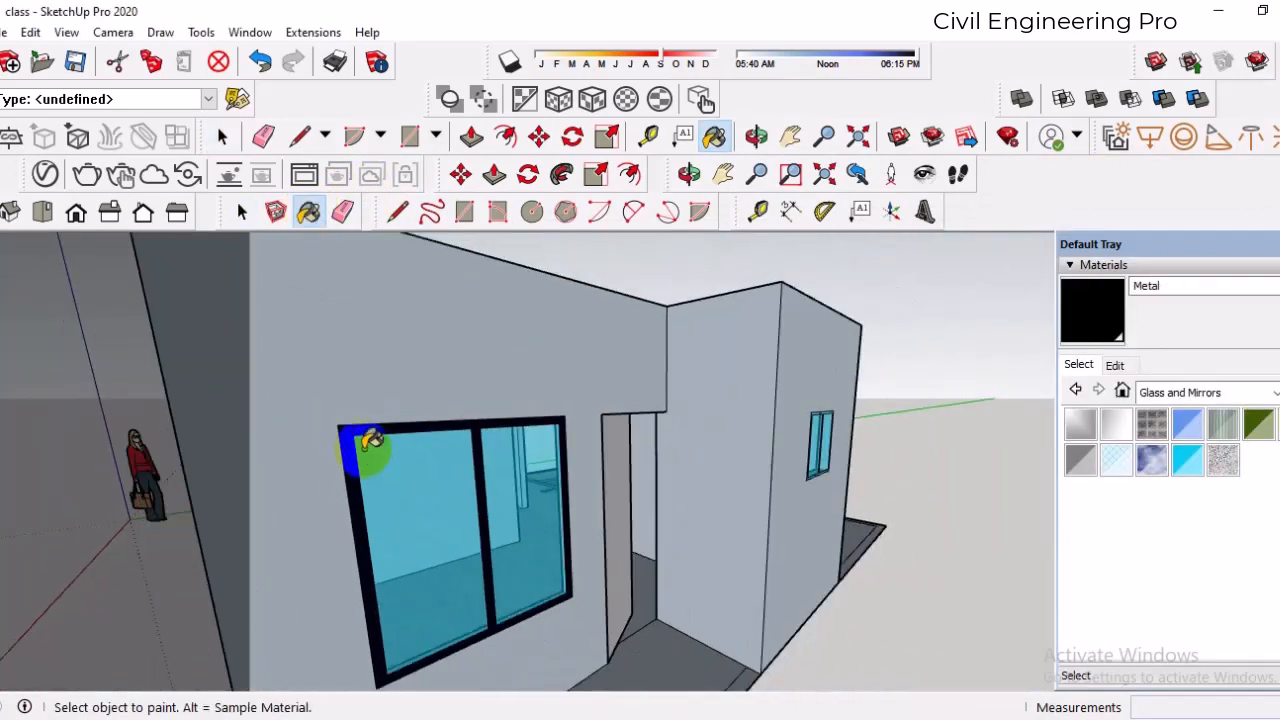
# - Paint Metal onto the frames of the small window in the projecting wall and the large window beside the open white door
pyautogui.scroll(6, 855, 445)
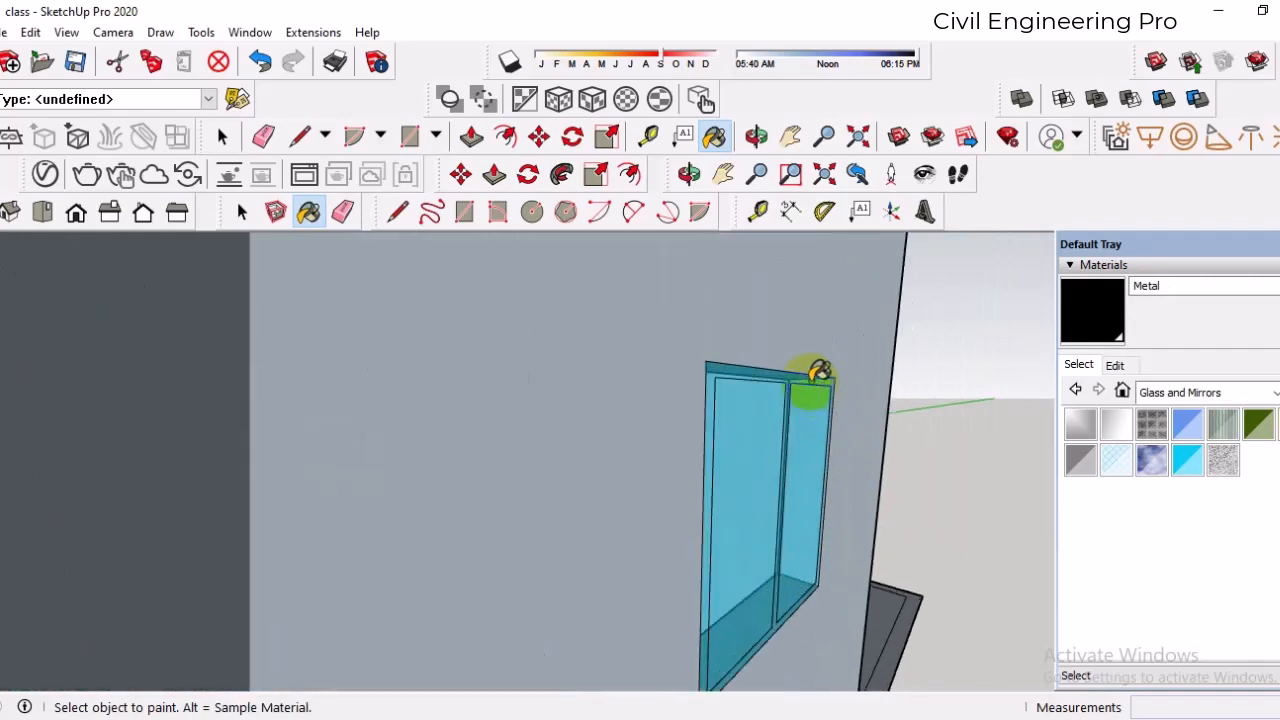
pyautogui.click(771, 378)
pyautogui.scroll(-8, 762, 388)
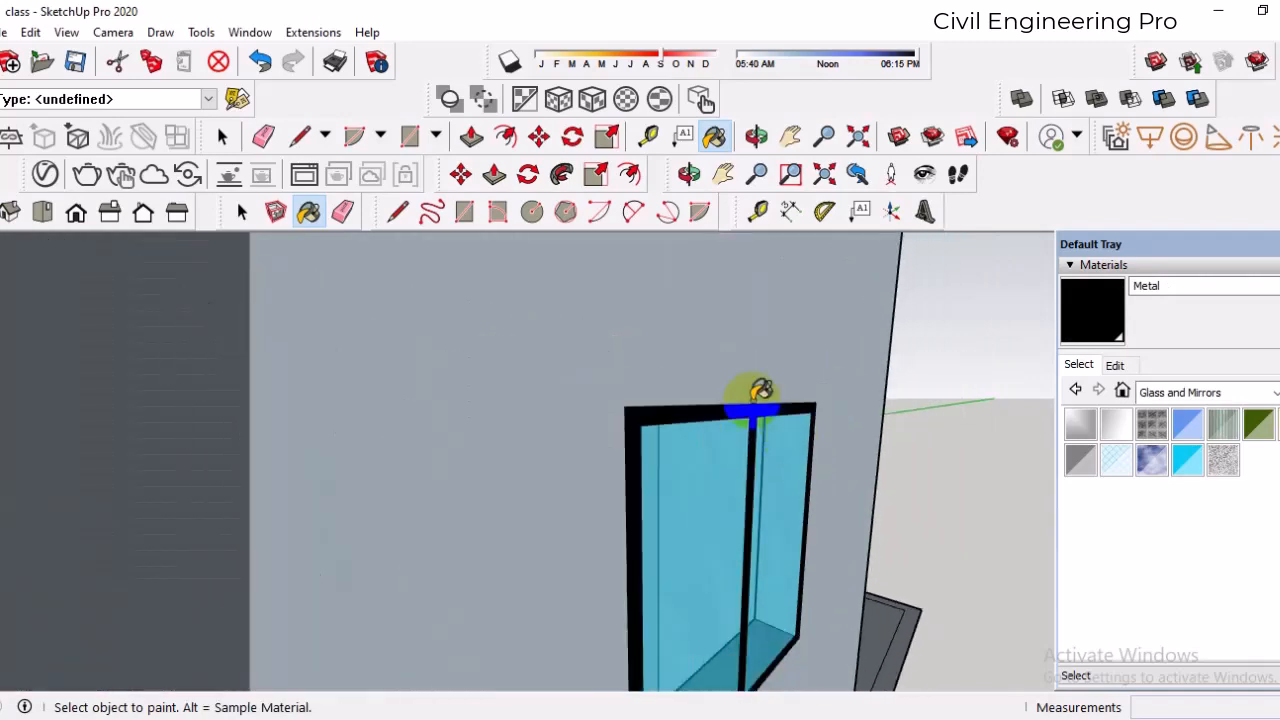
pyautogui.moveTo(793, 441); pyautogui.dragTo(534, 450, button='middle')
pyautogui.scroll(-5, 534, 450)
pyautogui.scroll(4, 994, 418)
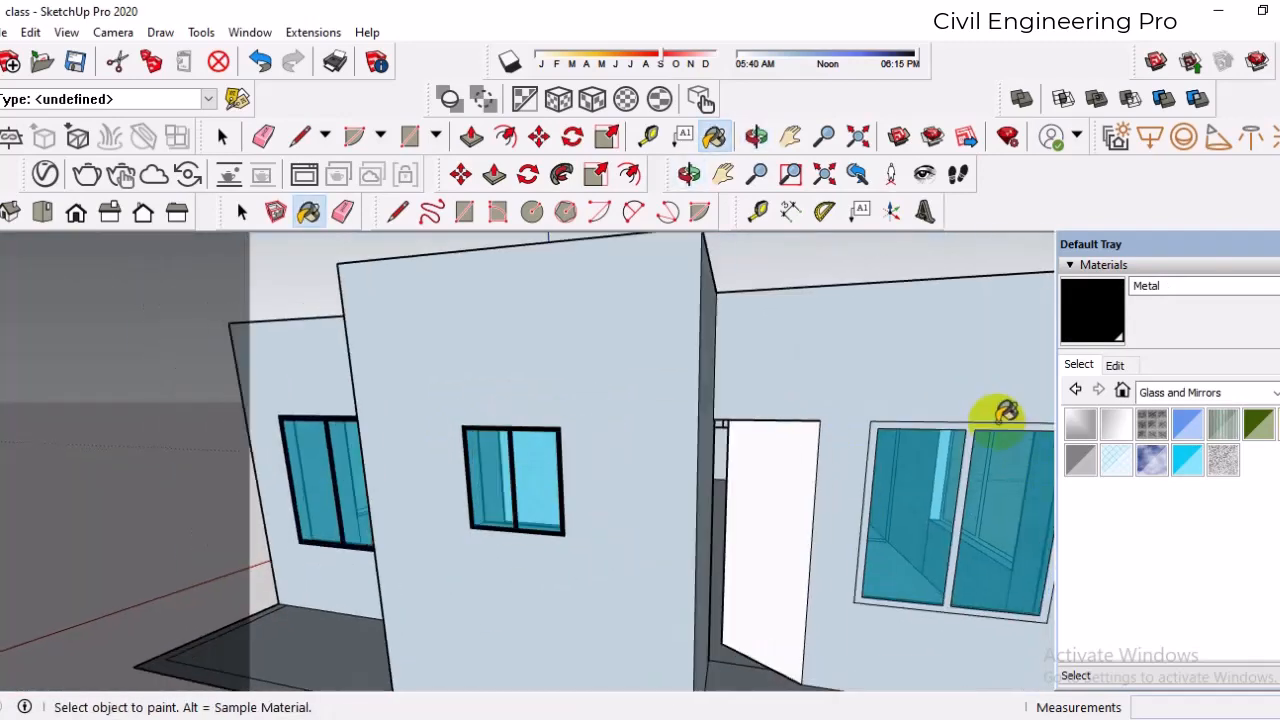
pyautogui.scroll(-6, 617, 451)
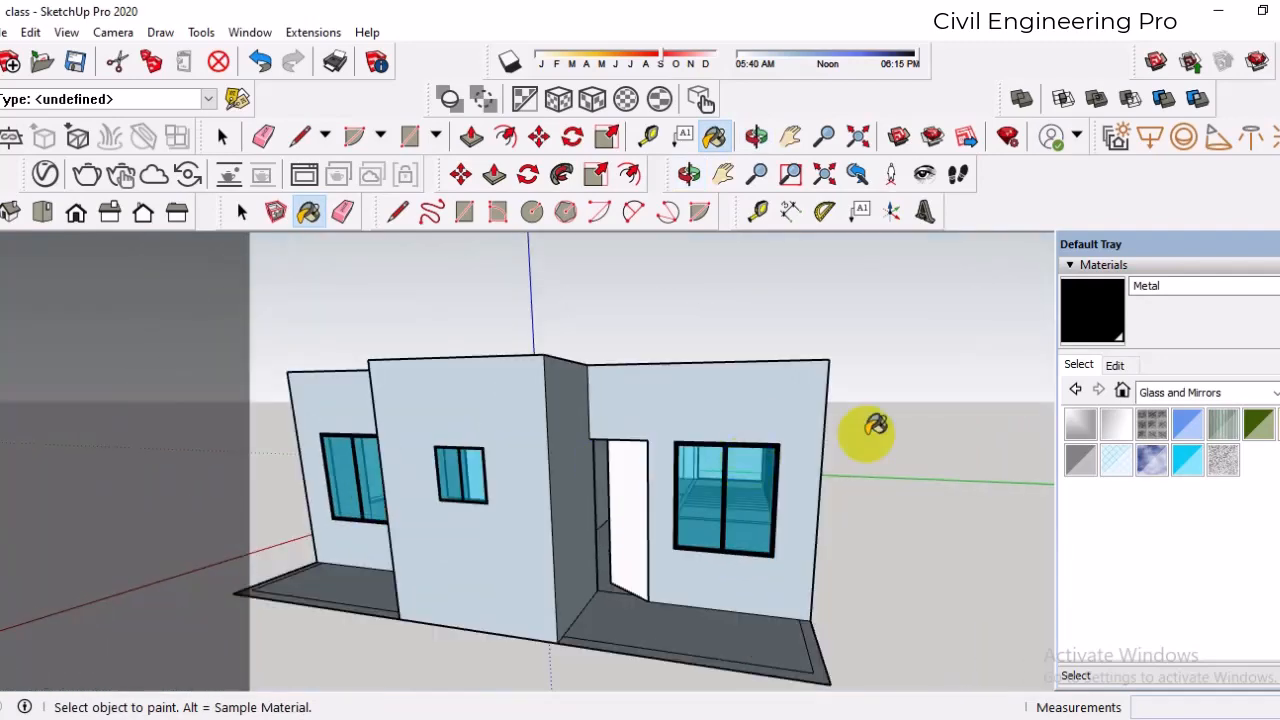
# - Paint Metal onto the frame of the window in the adjoining side wall beyond the open white door
pyautogui.moveTo(866, 429); pyautogui.dragTo(623, 423, button='middle')
pyautogui.scroll(5, 830, 445)
pyautogui.scroll(4, 830, 445)
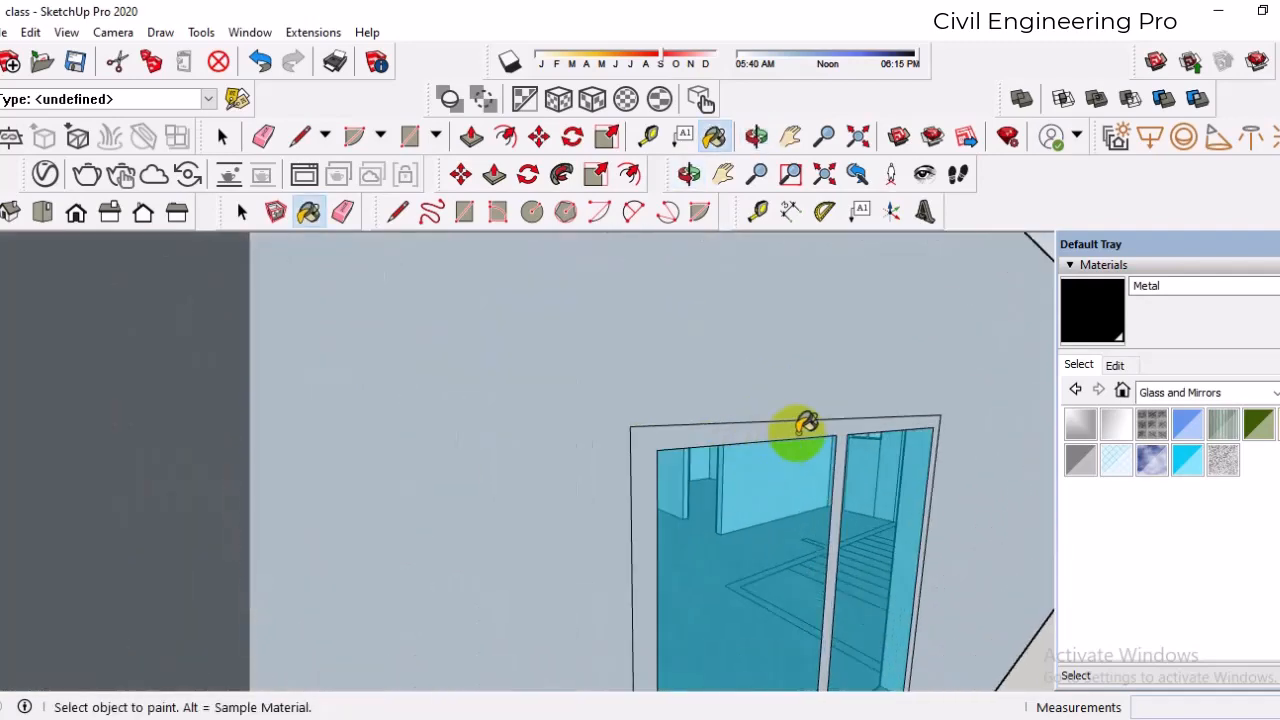
pyautogui.click(803, 430)
pyautogui.scroll(-2, 570, 485)
pyautogui.scroll(-3, 578, 484)
pyautogui.moveTo(1020, 486)
pyautogui.mouseDown(button='middle')
pyautogui.moveTo(757, 486)
pyautogui.moveTo(729, 520)
pyautogui.mouseUp(button='middle')
pyautogui.scroll(-4, 694, 500)
pyautogui.scroll(-2, 694, 486)
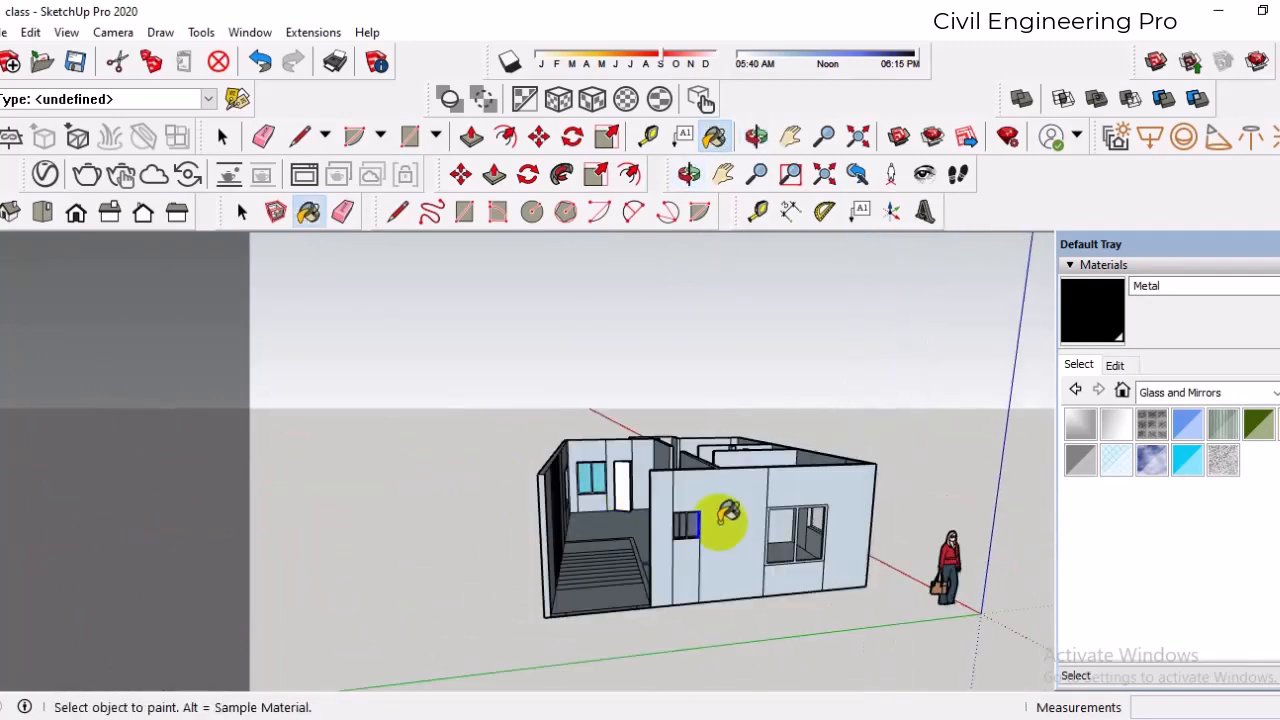
# - Paint Metal onto the frames of the small and large windows in the end wall beside the stepped area
pyautogui.scroll(4, 634, 508)
pyautogui.scroll(3, 705, 497)
pyautogui.scroll(3, 705, 497)
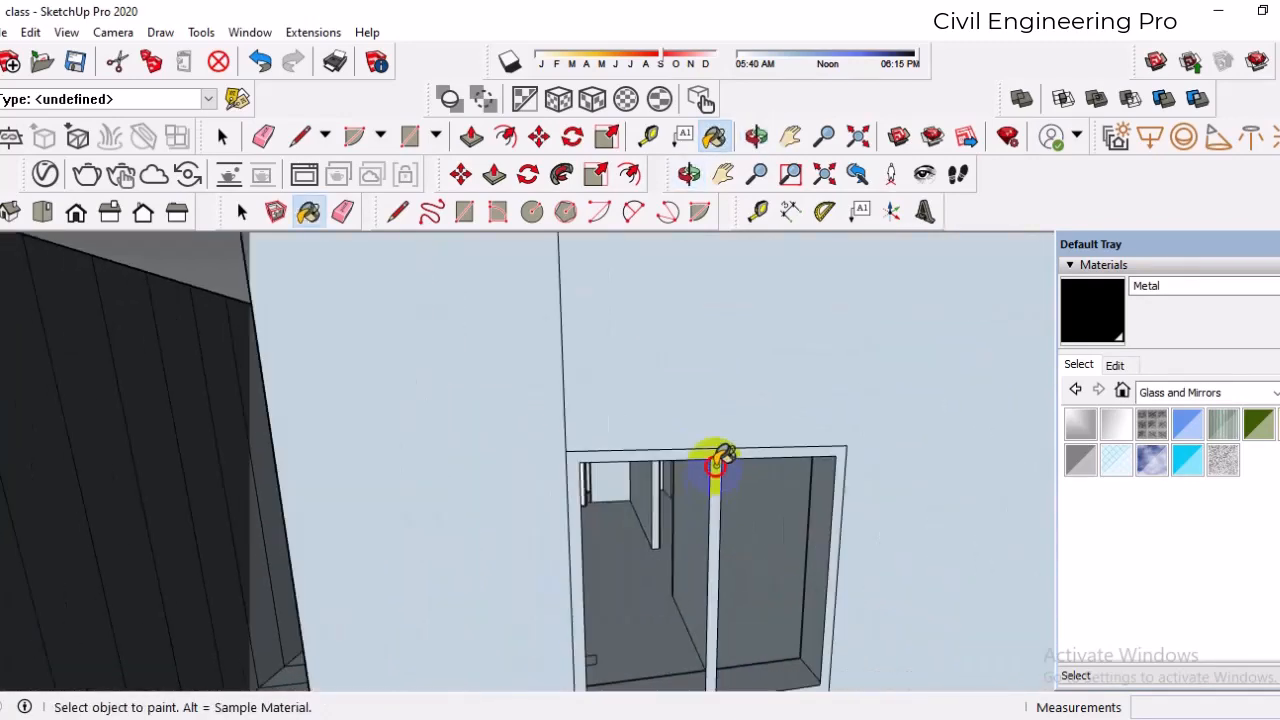
pyautogui.click(716, 467)
pyautogui.scroll(-6, 521, 502)
pyautogui.scroll(5, 906, 480)
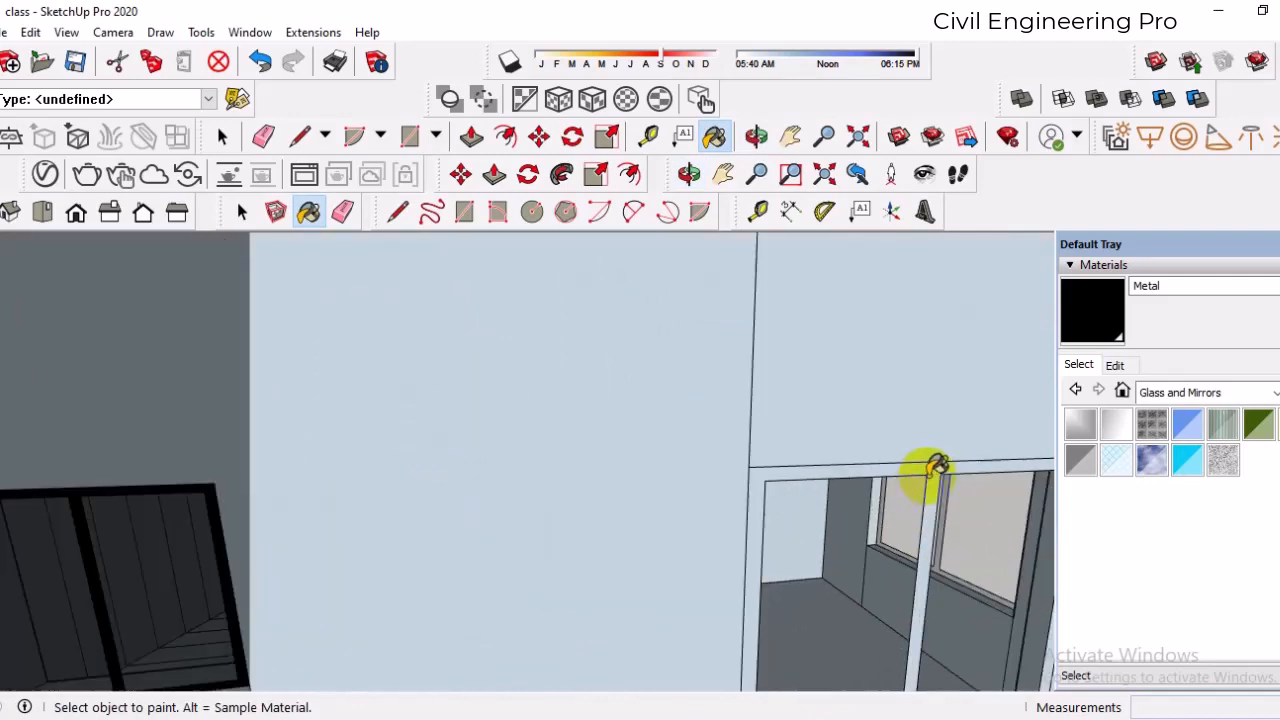
pyautogui.click(935, 472)
pyautogui.scroll(-8, 800, 460)
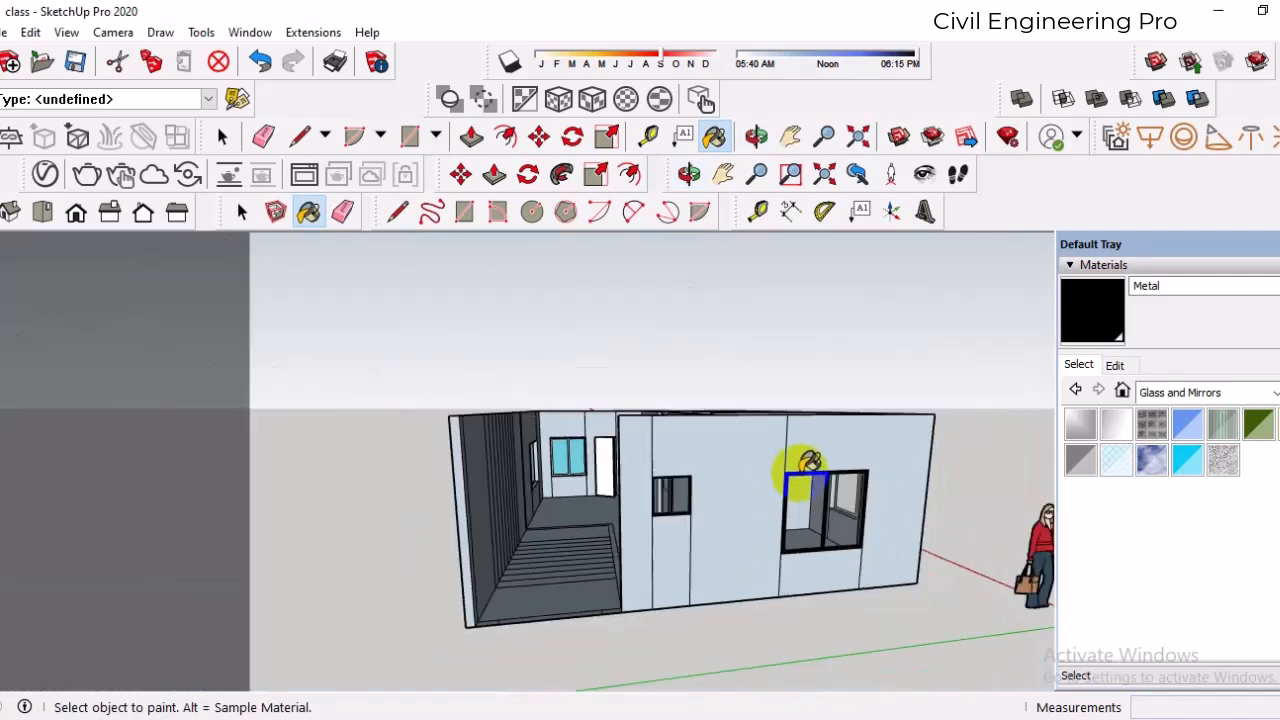
# - Erase the leftover vertical lines above and below both windows on the end wall
pyautogui.scroll(-3, 700, 525)
pyautogui.moveTo(714, 537)
pyautogui.mouseDown(button='middle')
pyautogui.moveTo(871, 529)
pyautogui.moveTo(606, 509)
pyautogui.moveTo(737, 480)
pyautogui.mouseUp(button='middle')
pyautogui.scroll(2, 568, 490)
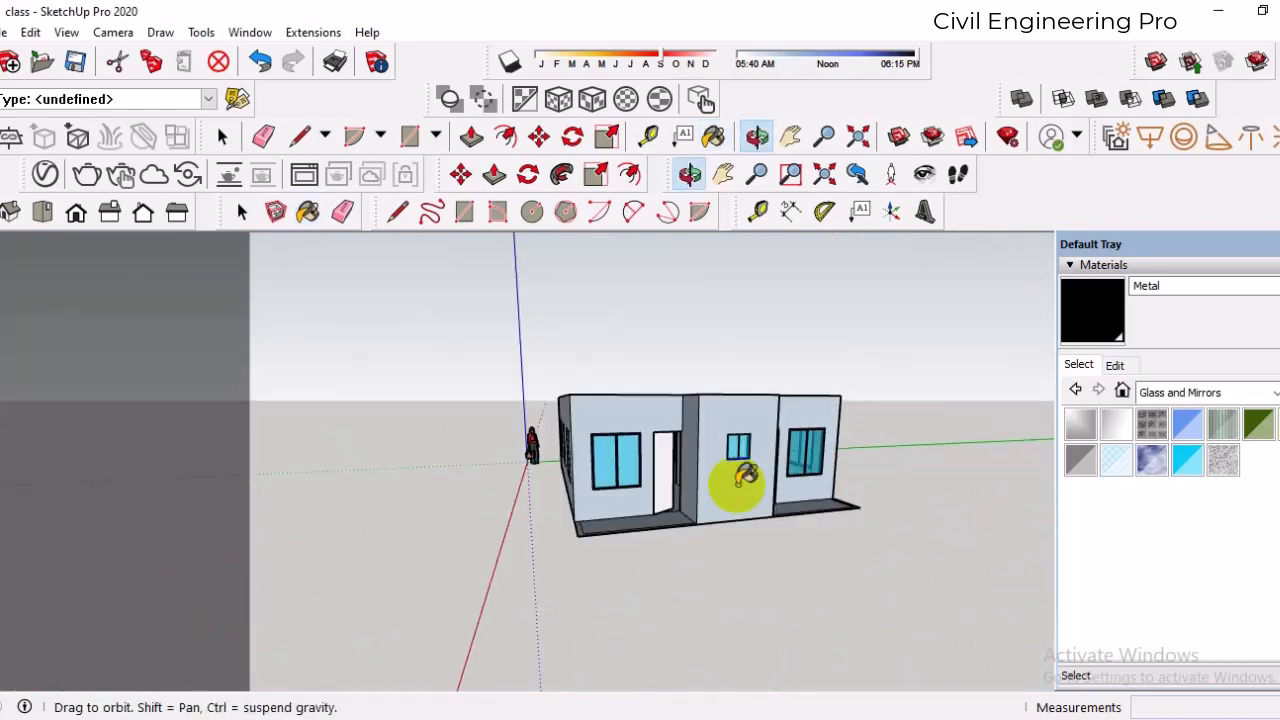
pyautogui.click(342, 212)
pyautogui.scroll(5, 517, 423)
pyautogui.moveTo(560, 443); pyautogui.dragTo(790, 478, button='middle')
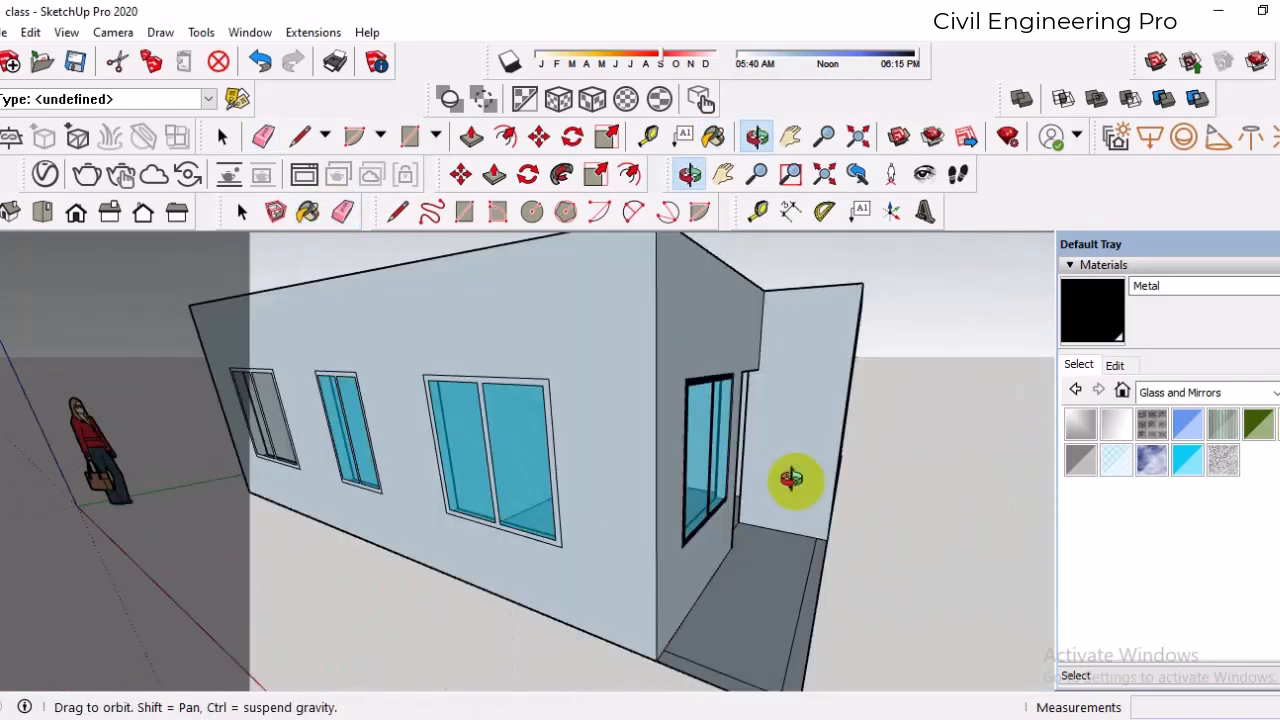
pyautogui.scroll(-4, 790, 480)
pyautogui.moveTo(370, 505); pyautogui.dragTo(804, 447, button='middle')
pyautogui.scroll(-5, 790, 450)
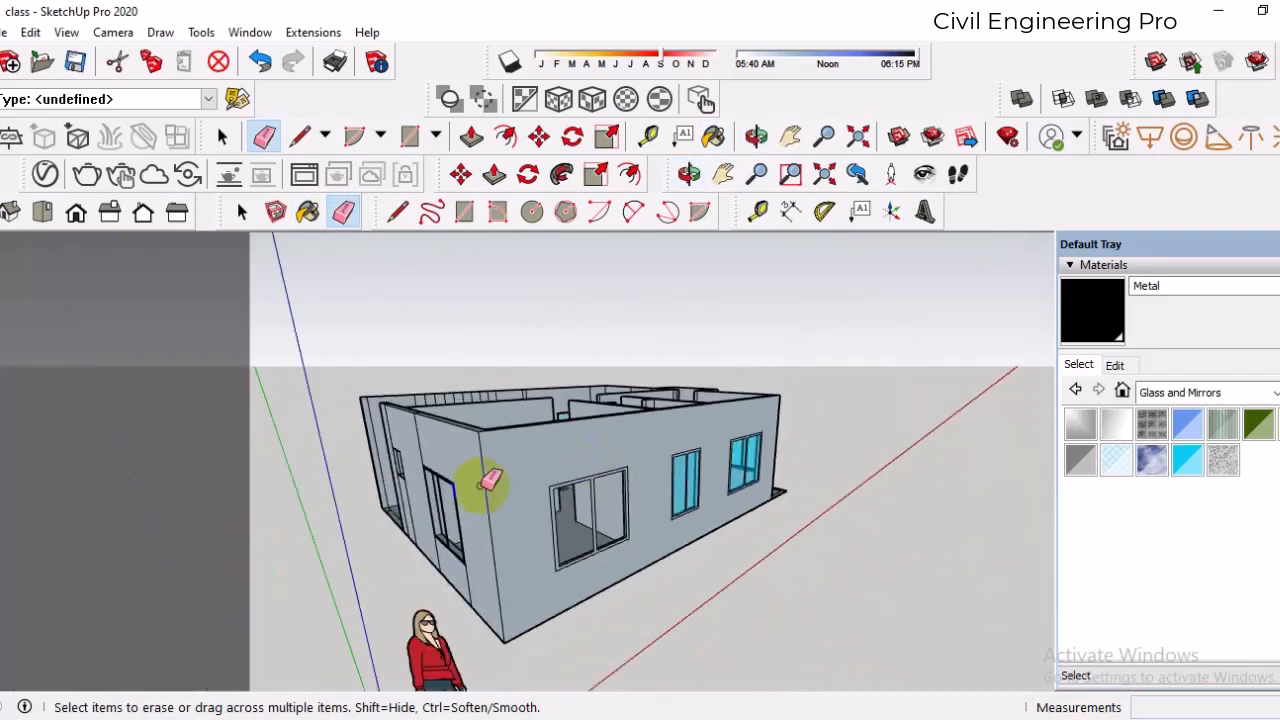
pyautogui.moveTo(488, 480)
pyautogui.mouseDown(button='middle')
pyautogui.moveTo(623, 491)
pyautogui.moveTo(641, 596)
pyautogui.mouseUp(button='middle')
pyautogui.click(617, 605)
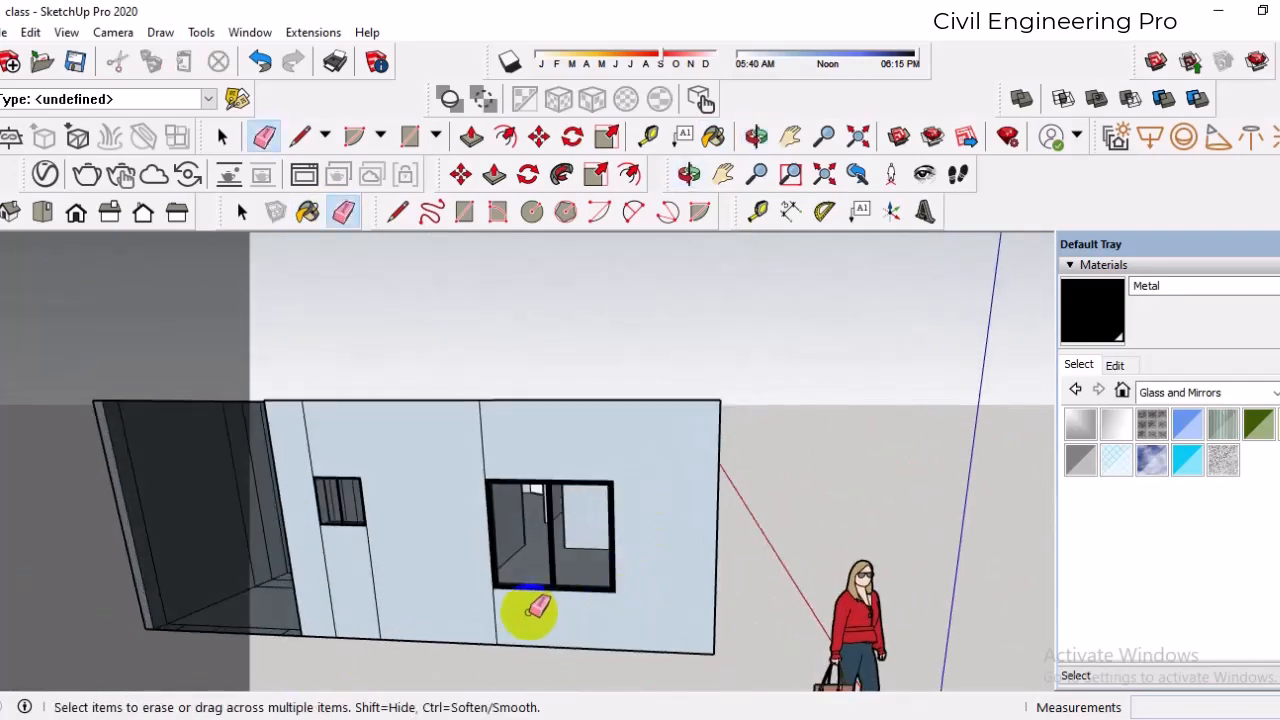
pyautogui.moveTo(500, 607); pyautogui.dragTo(481, 460)
pyautogui.click(482, 450)
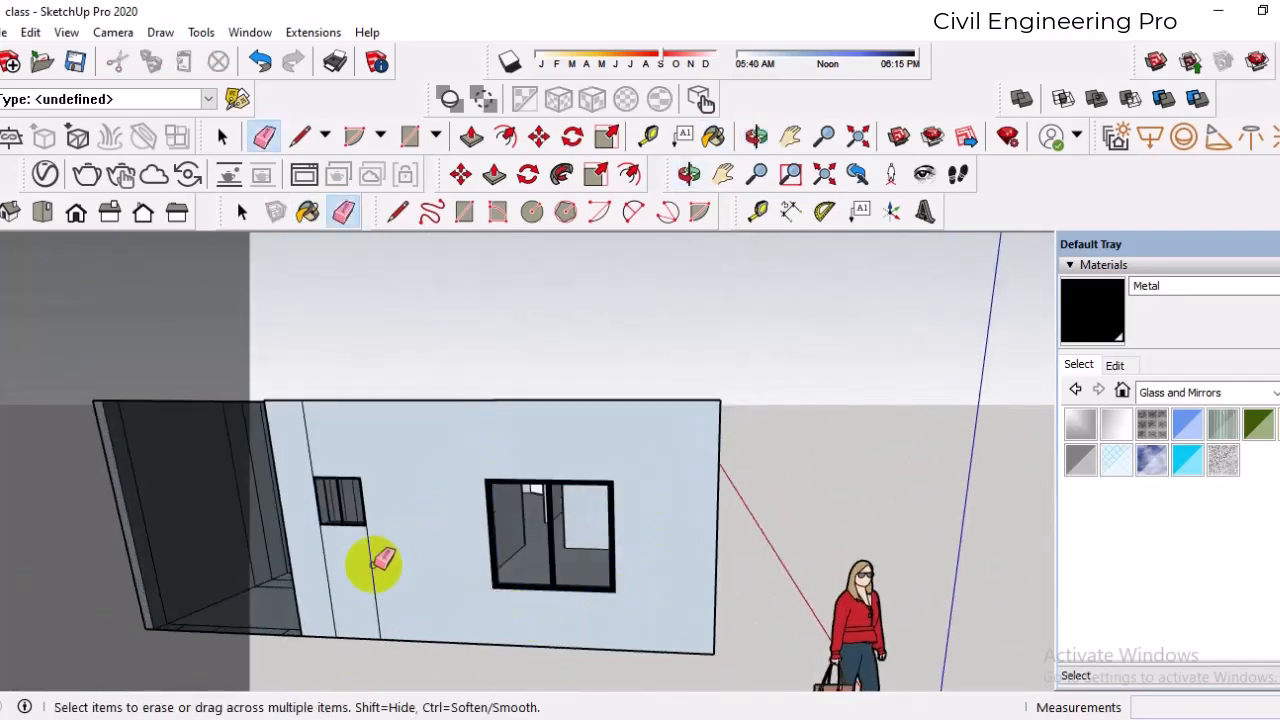
pyautogui.moveTo(330, 568); pyautogui.dragTo(327, 457)
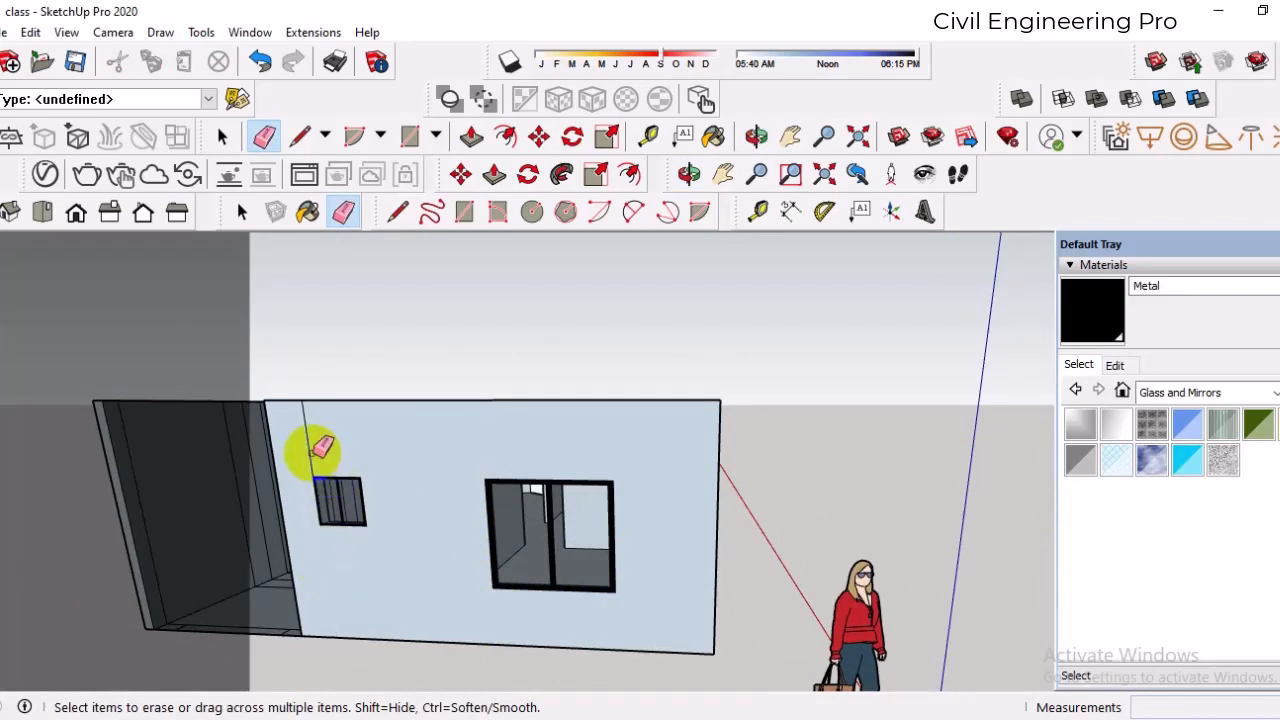
# - Sample the Metal material from the front corner window's frame with Paint Bucket
pyautogui.scroll(-3, 700, 452)
pyautogui.moveTo(828, 457)
pyautogui.mouseDown(button='middle')
pyautogui.moveTo(434, 477)
pyautogui.moveTo(780, 485)
pyautogui.moveTo(474, 486)
pyautogui.moveTo(851, 534)
pyautogui.moveTo(651, 551)
pyautogui.moveTo(964, 547)
pyautogui.moveTo(1020, 500)
pyautogui.mouseUp(button='middle')
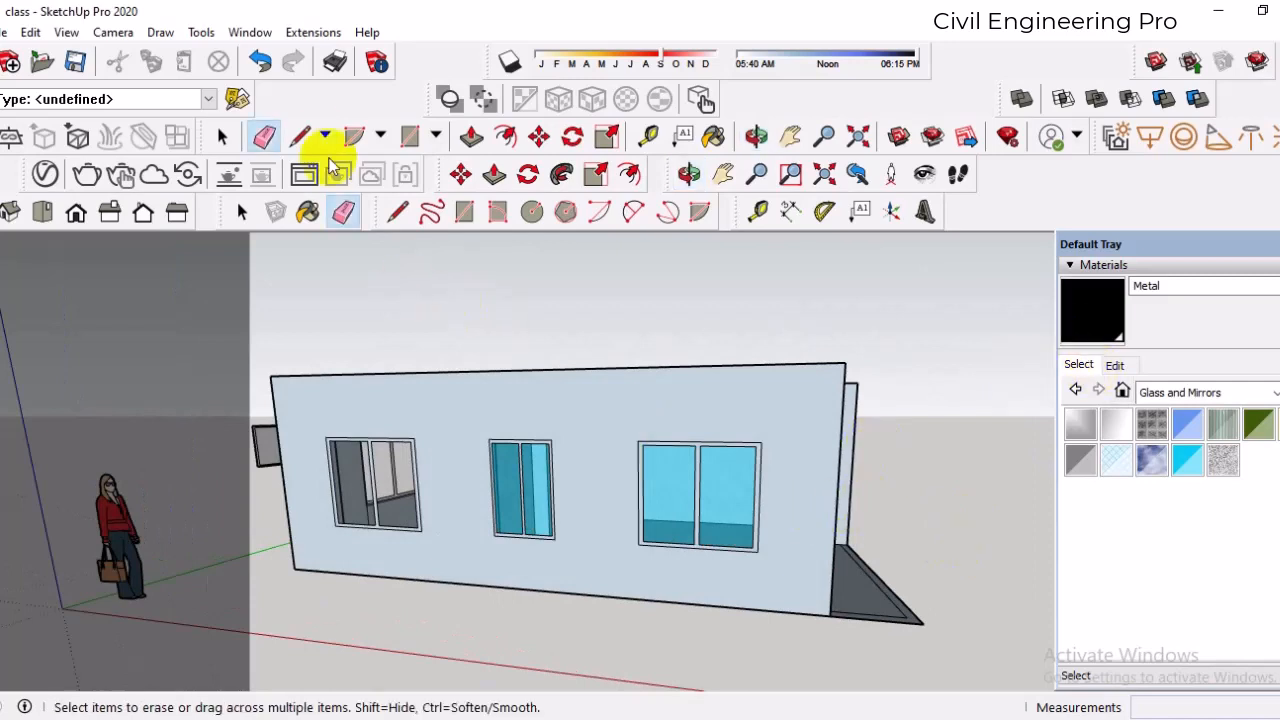
pyautogui.click(307, 212)
pyautogui.moveTo(748, 404); pyautogui.dragTo(742, 480, button='middle')
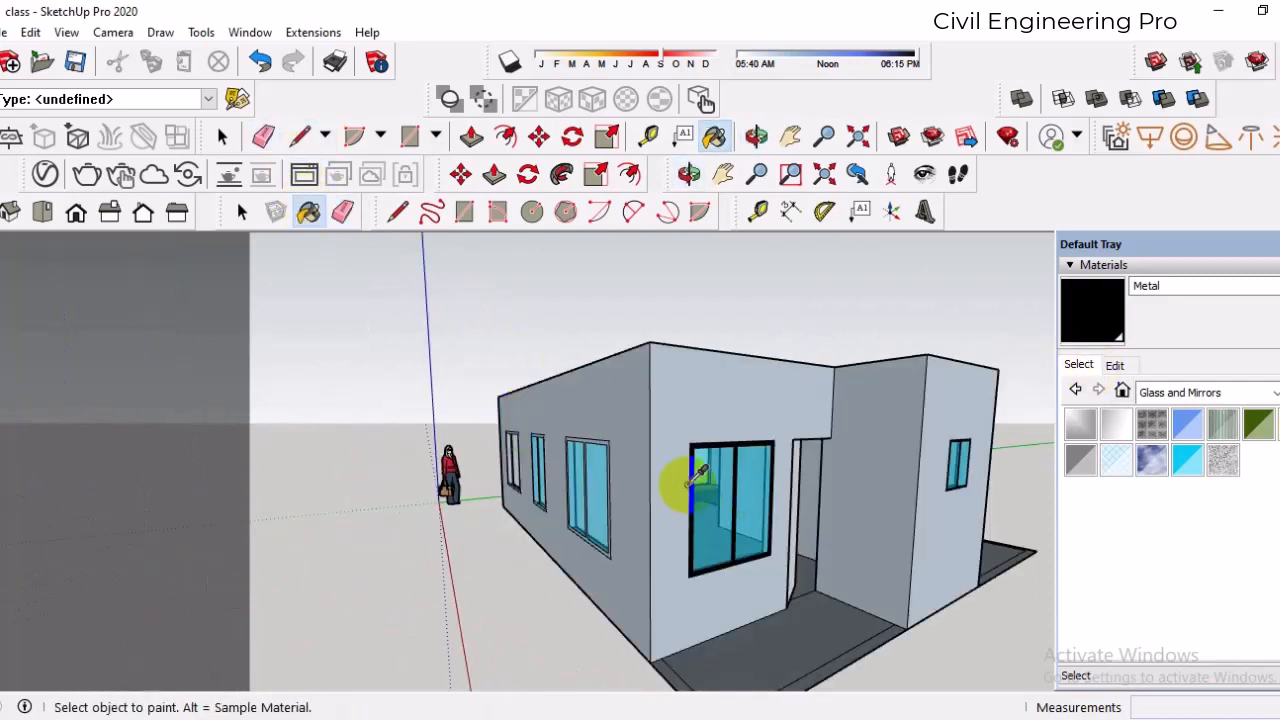
pyautogui.keyDown('alt'); pyautogui.scroll(3, 694, 476); pyautogui.keyUp('alt')
pyautogui.keyDown('alt'); pyautogui.click(707, 440); pyautogui.keyUp('alt')
pyautogui.scroll(-3, 707, 450)
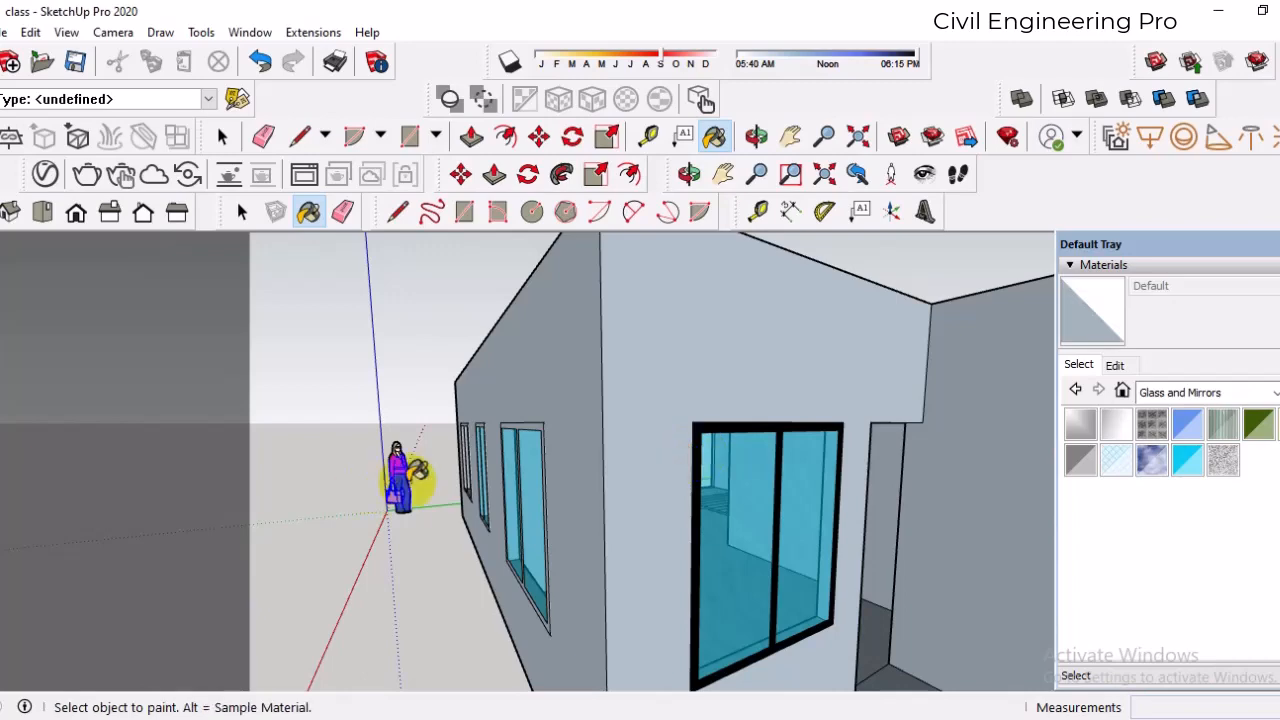
pyautogui.moveTo(700, 460); pyautogui.dragTo(709, 471, button='middle')
pyautogui.scroll(5, 894, 420)
pyautogui.scroll(2, 938, 412)
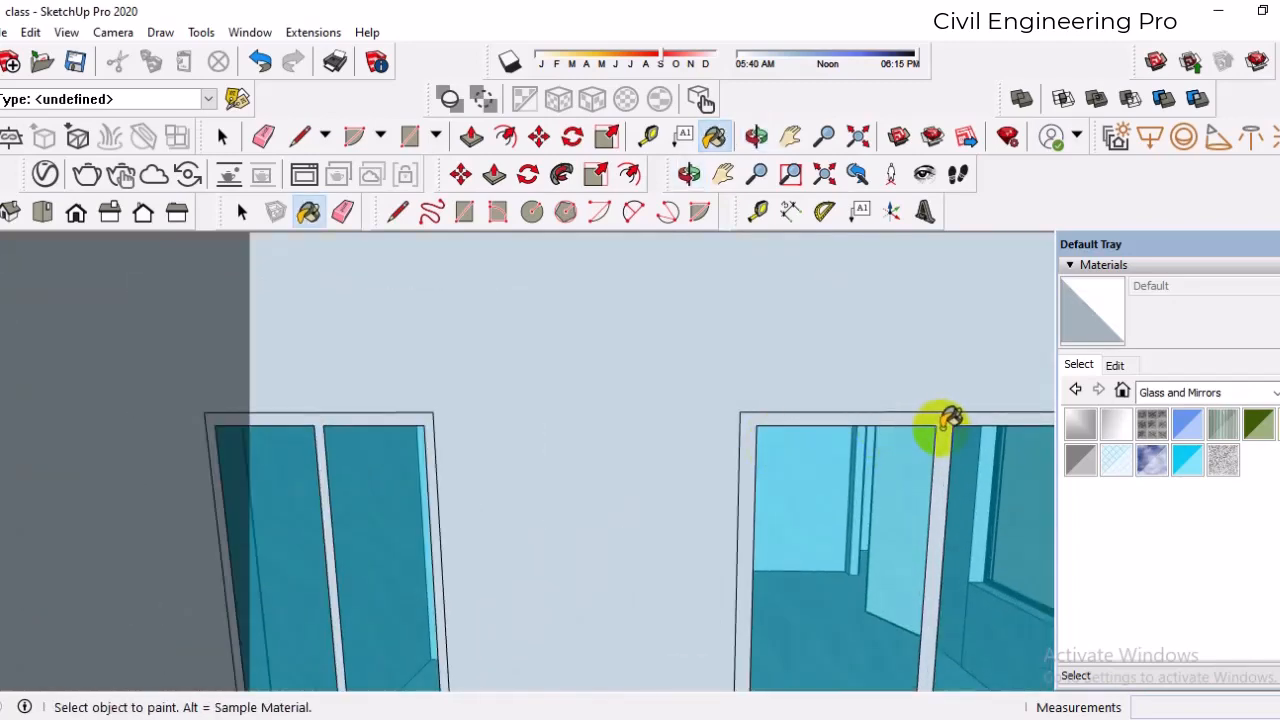
pyautogui.scroll(-5, 423, 463)
pyautogui.moveTo(640, 500); pyautogui.dragTo(637, 432, button='middle')
pyautogui.scroll(5, 638, 432)
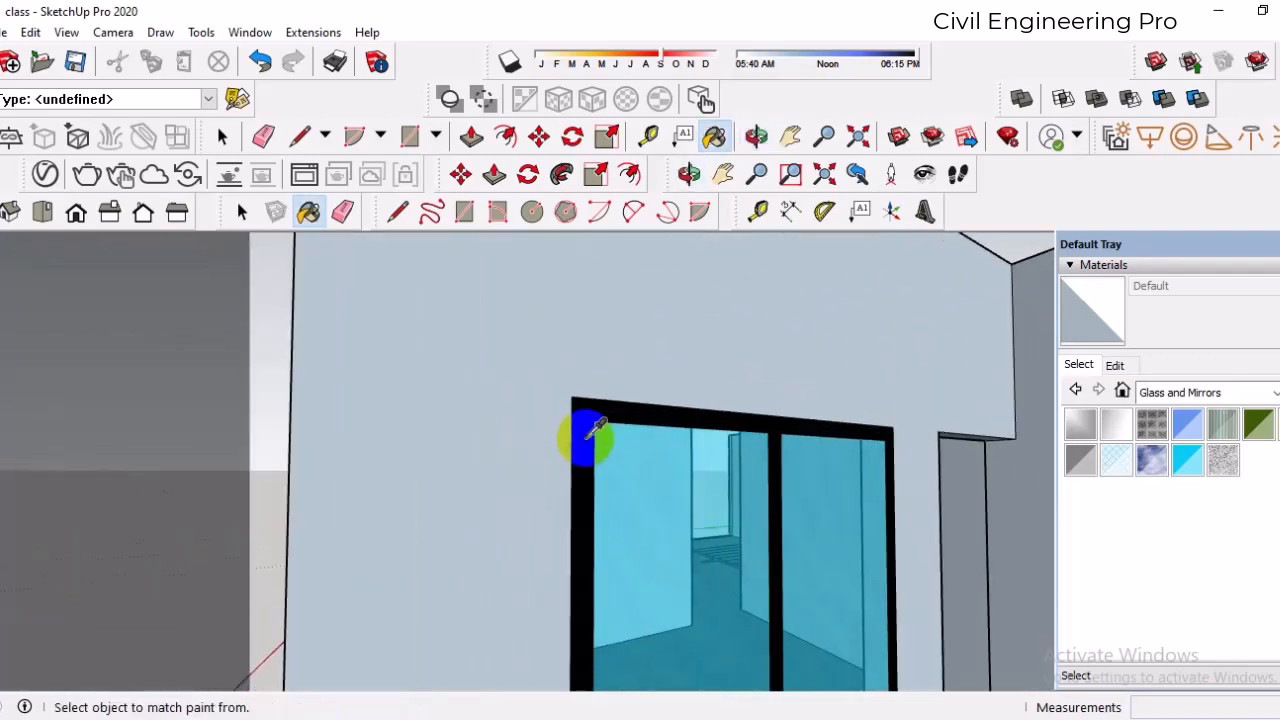
pyautogui.keyDown('alt'); pyautogui.click(589, 434); pyautogui.keyUp('alt')
# - Paint Metal onto the frames of the three windows along the house's long side wall
pyautogui.scroll(-6, 729, 443)
pyautogui.moveTo(557, 471)
pyautogui.mouseDown(button='middle')
pyautogui.moveTo(880, 448)
pyautogui.moveTo(432, 462)
pyautogui.mouseUp(button='middle')
pyautogui.scroll(4, 860, 460)
pyautogui.click(851, 466)
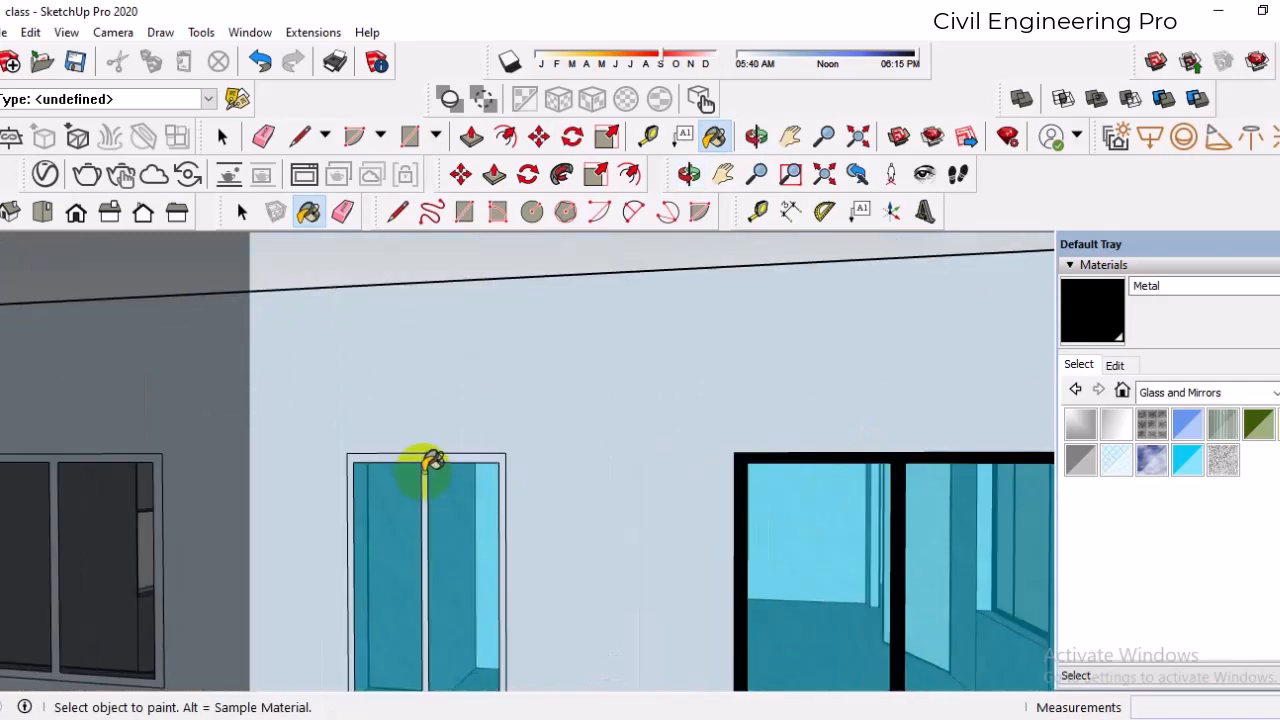
pyautogui.scroll(3, 432, 462)
pyautogui.scroll(-4, 820, 451)
pyautogui.moveTo(820, 451); pyautogui.dragTo(466, 443, button='middle')
pyautogui.scroll(4, 452, 423)
pyautogui.click(449, 422)
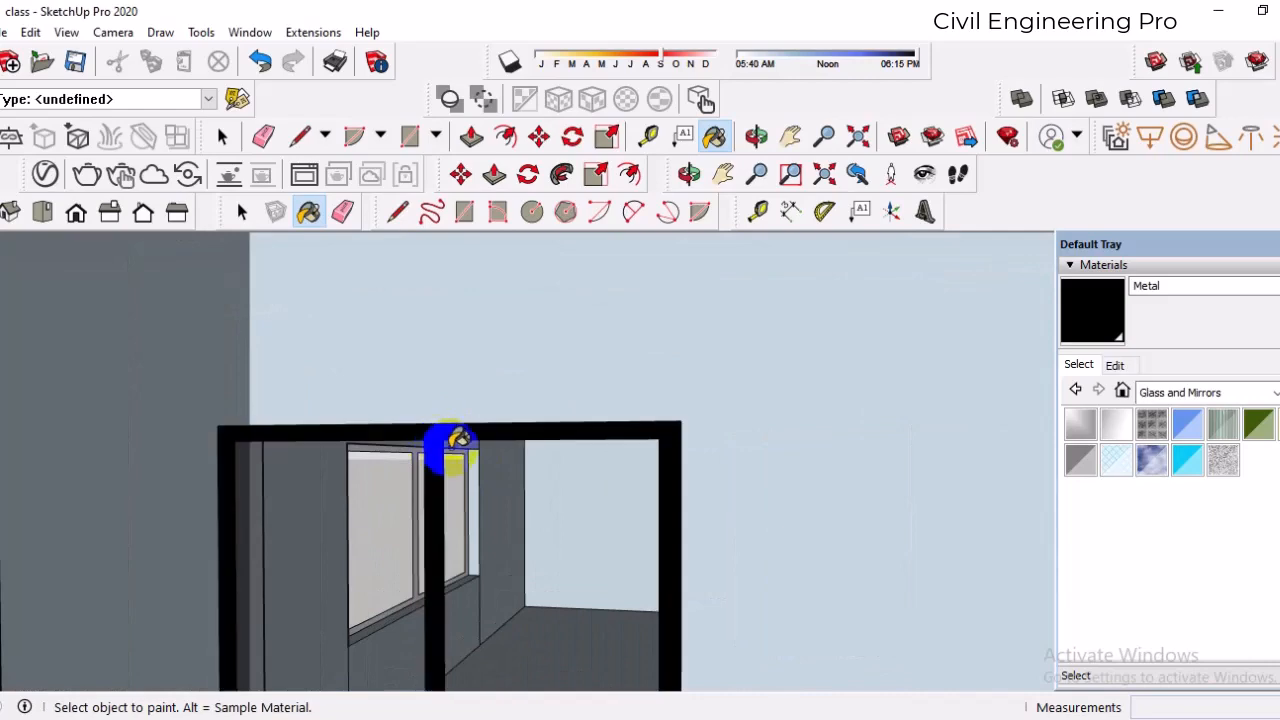
# - Paint the open front door with Wood Floor Dark from the Wood material collection
pyautogui.scroll(-5, 580, 466)
pyautogui.moveTo(571, 480)
pyautogui.mouseDown(button='middle')
pyautogui.moveTo(619, 476)
pyautogui.moveTo(857, 529)
pyautogui.moveTo(751, 529)
pyautogui.moveTo(823, 518)
pyautogui.mouseUp(button='middle')
pyautogui.scroll(3, 765, 530)
pyautogui.scroll(2, 765, 530)
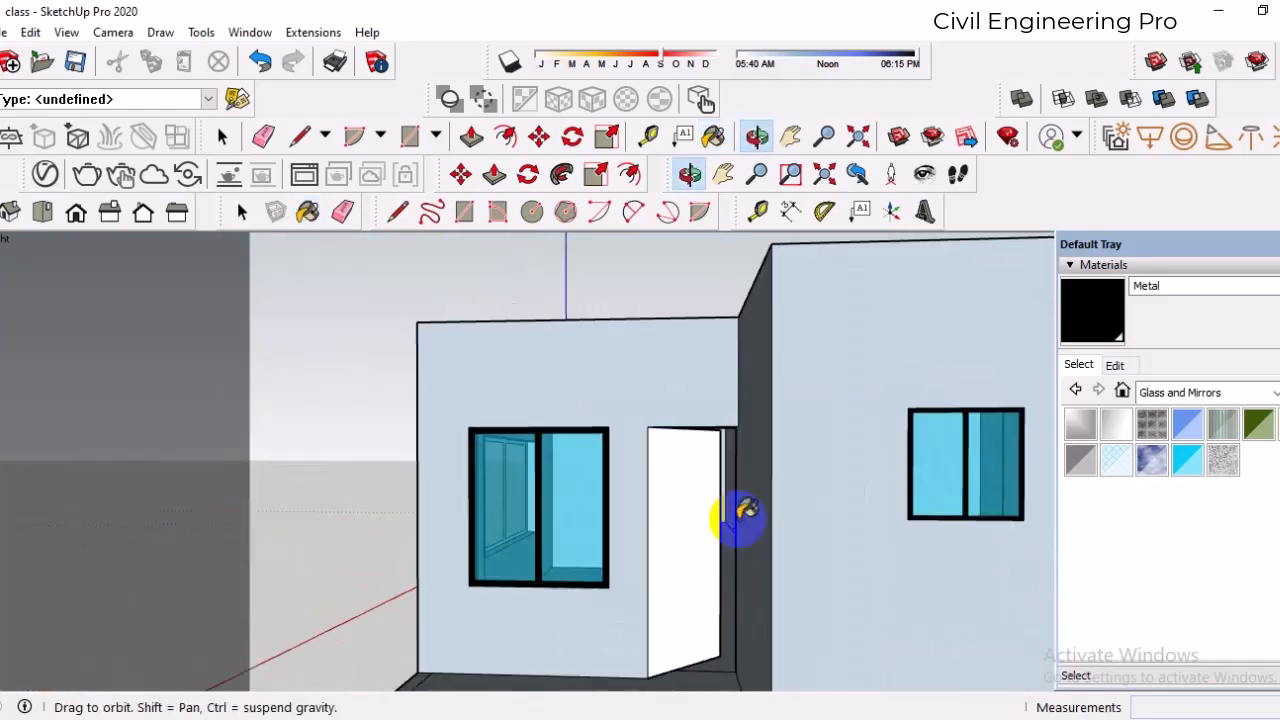
pyautogui.click(308, 226)
pyautogui.click(1198, 393)
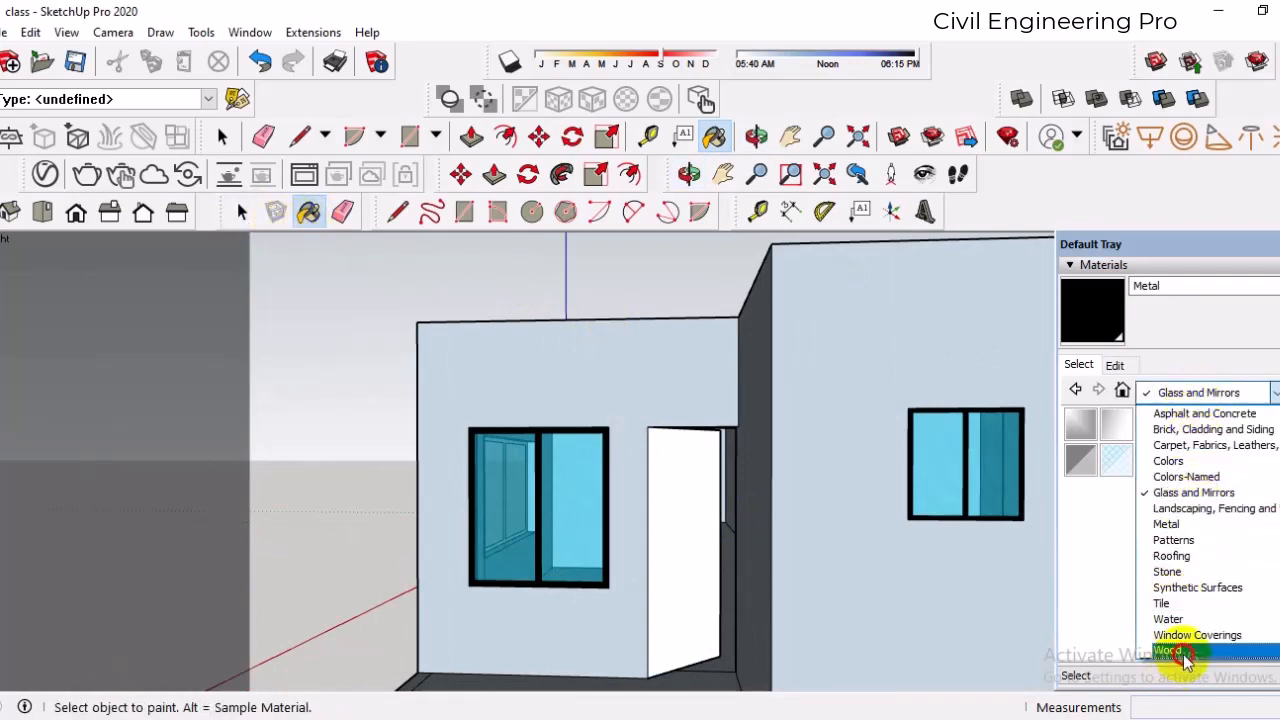
pyautogui.click(1182, 652)
pyautogui.click(1223, 424)
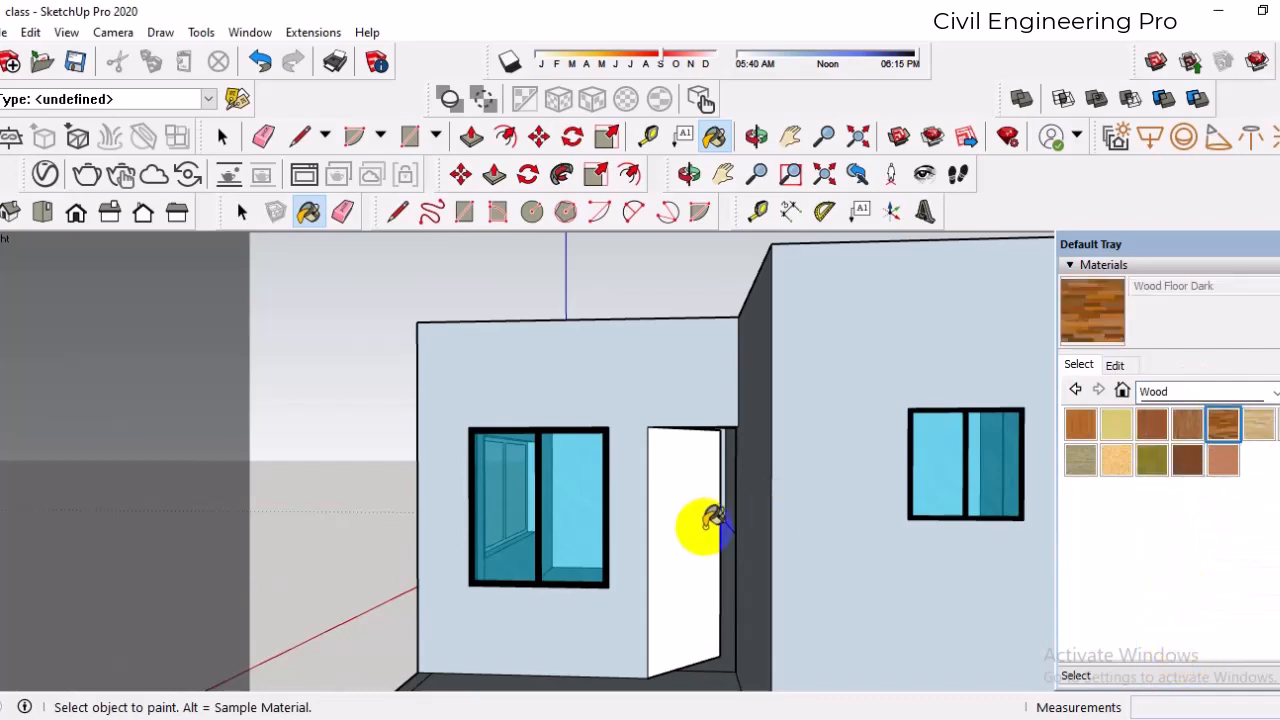
pyautogui.click(703, 518)
pyautogui.scroll(10, 690, 520)
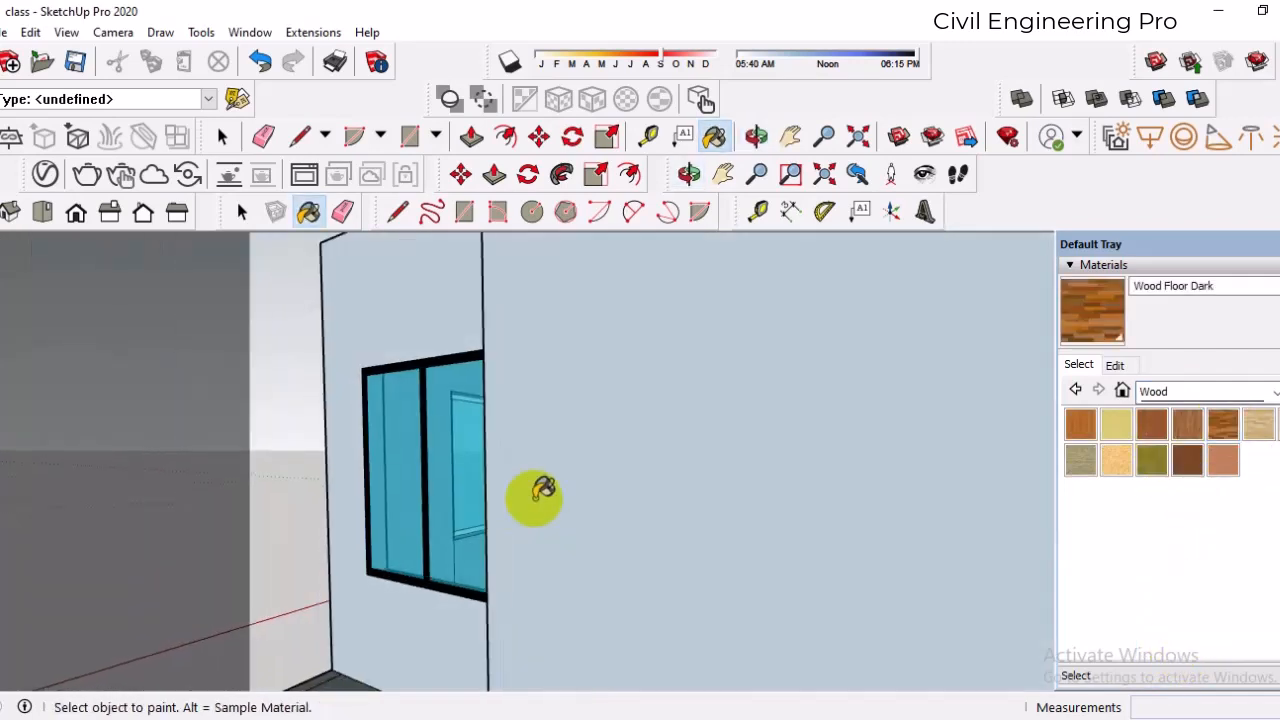
pyautogui.moveTo(540, 495); pyautogui.dragTo(648, 508, button='middle')
pyautogui.scroll(-1, 781, 500)
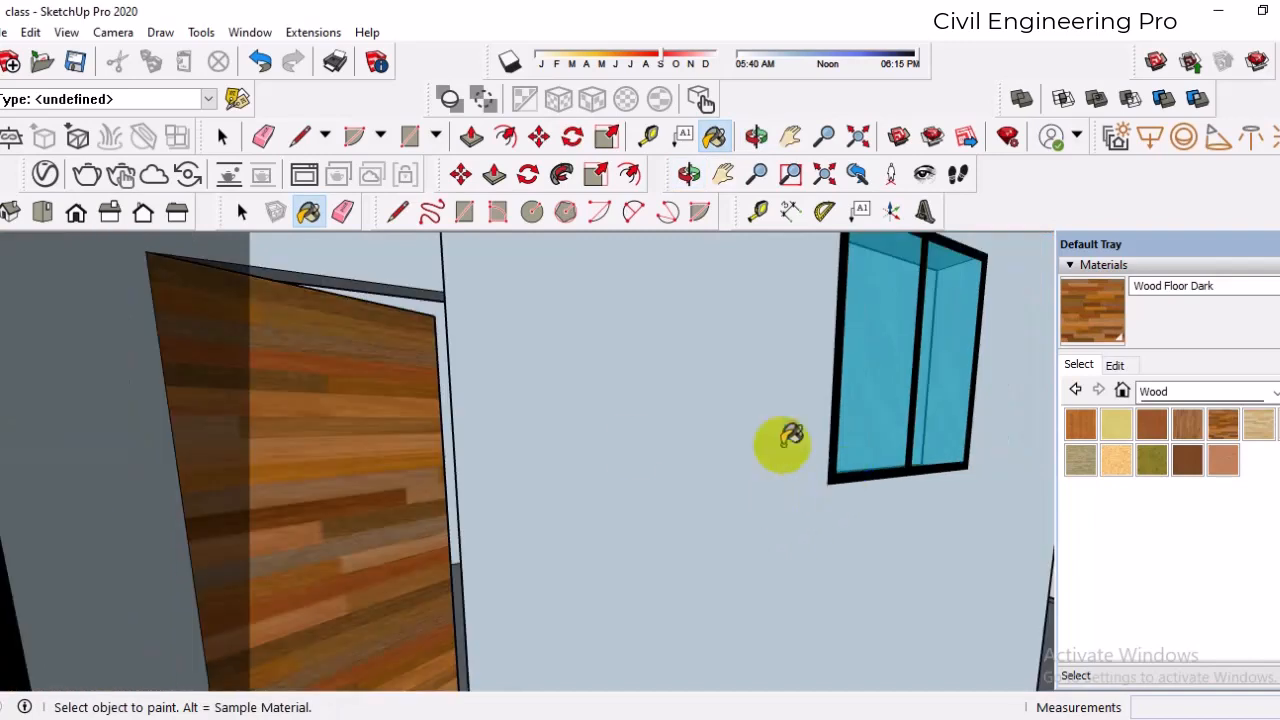
pyautogui.click(304, 409)
pyautogui.scroll(-3, 776, 373)
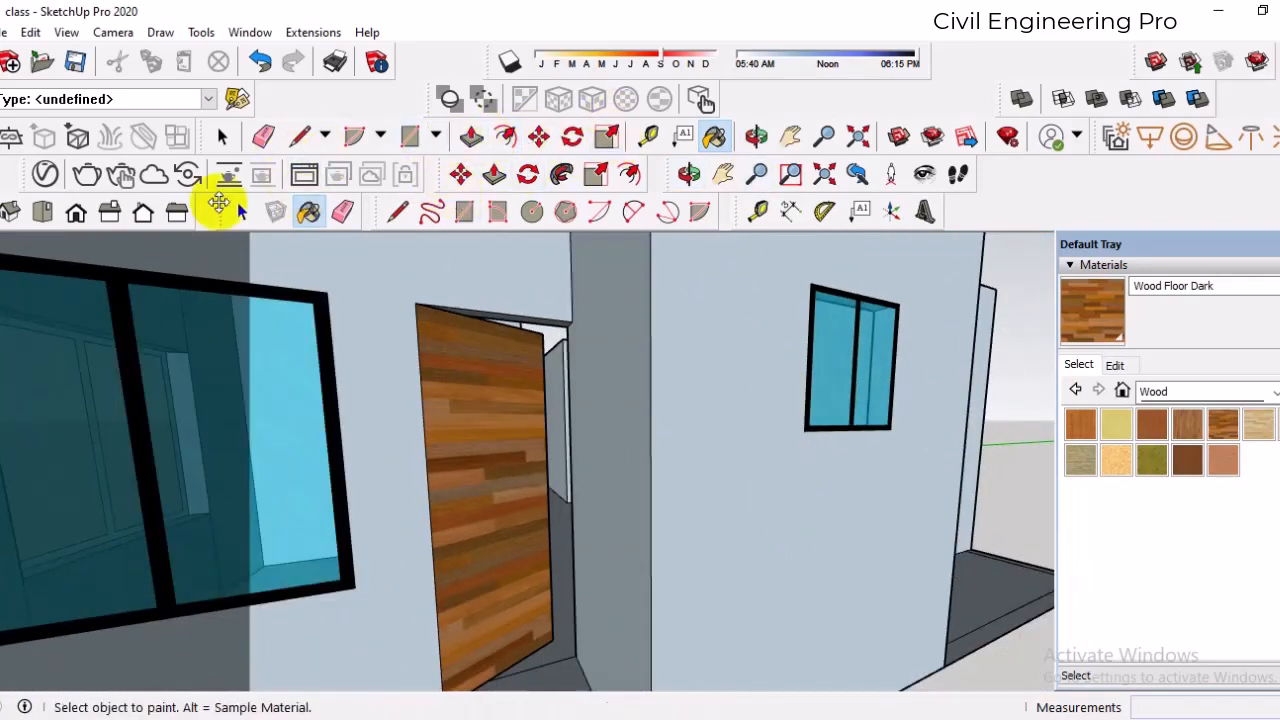
# - Search the V-Ray Asset Editor's material library for "door" and clear the search
pyautogui.click(42, 172)
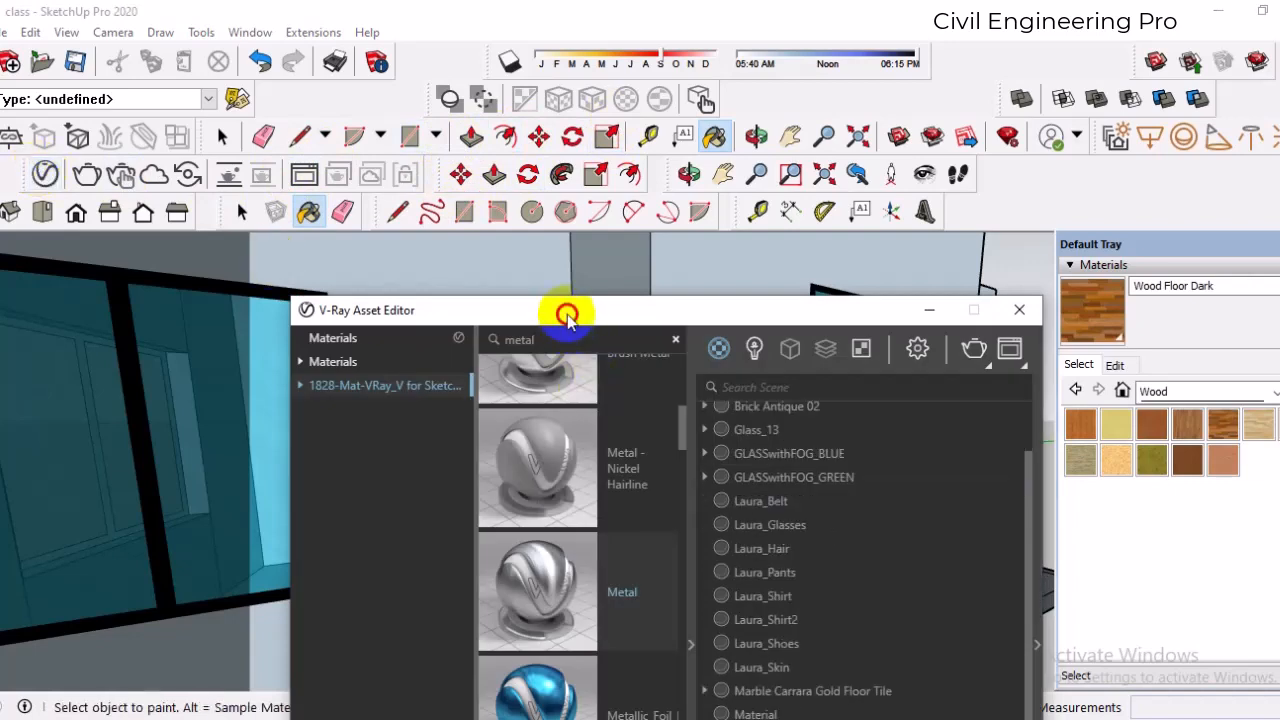
pyautogui.moveTo(562, 332); pyautogui.dragTo(416, 340)
pyautogui.write('d')
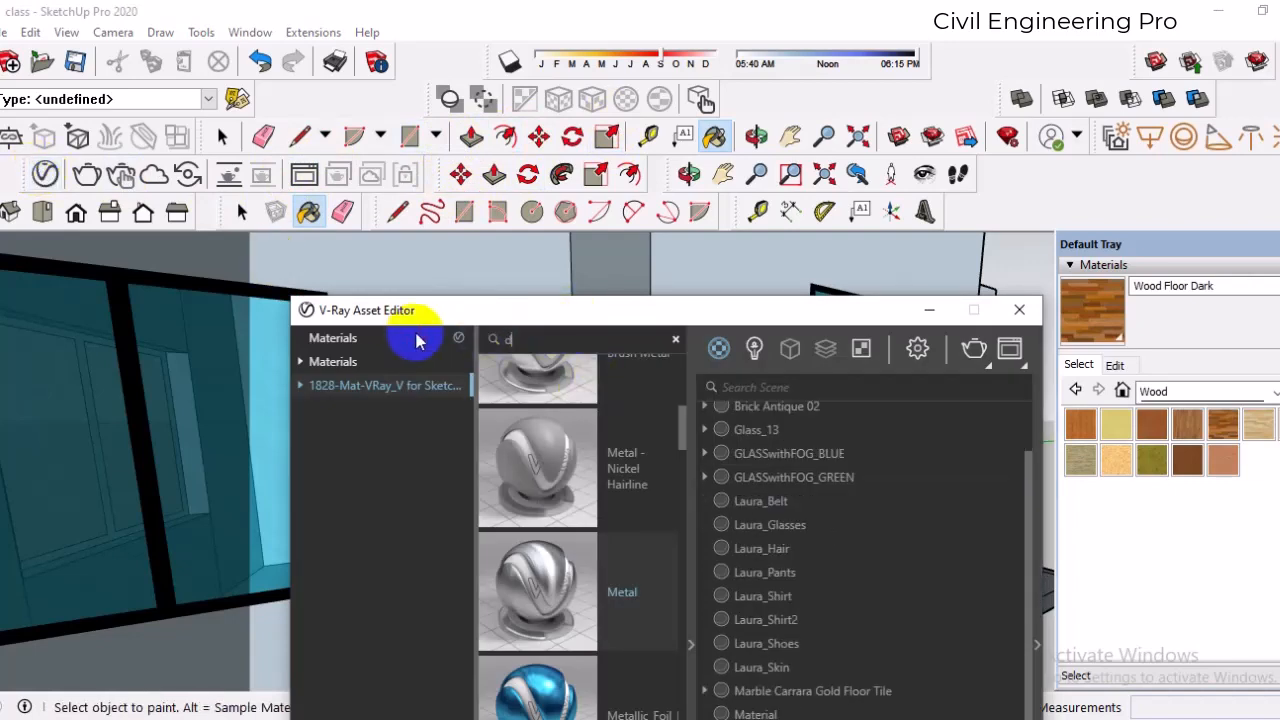
pyautogui.write('oor')
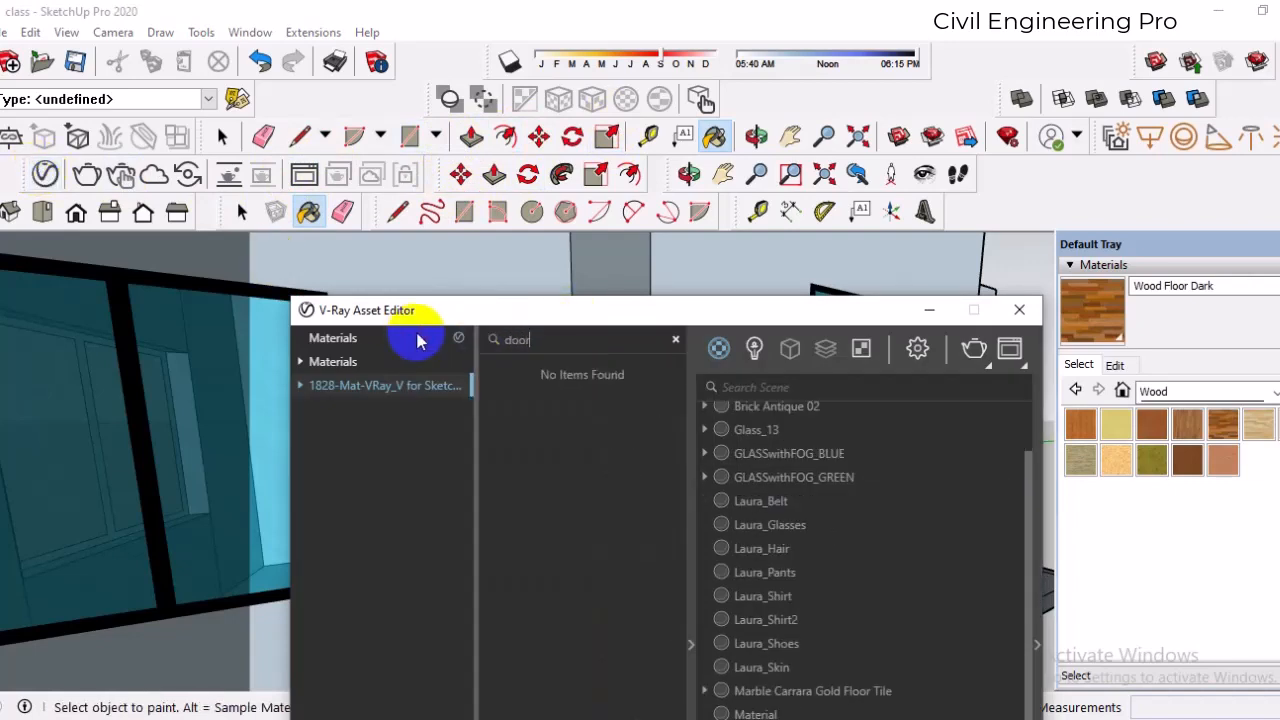
pyautogui.press('BackSpace')
pyautogui.press('BackSpace')
pyautogui.press('BackSpace')
pyautogui.press('BackSpace')
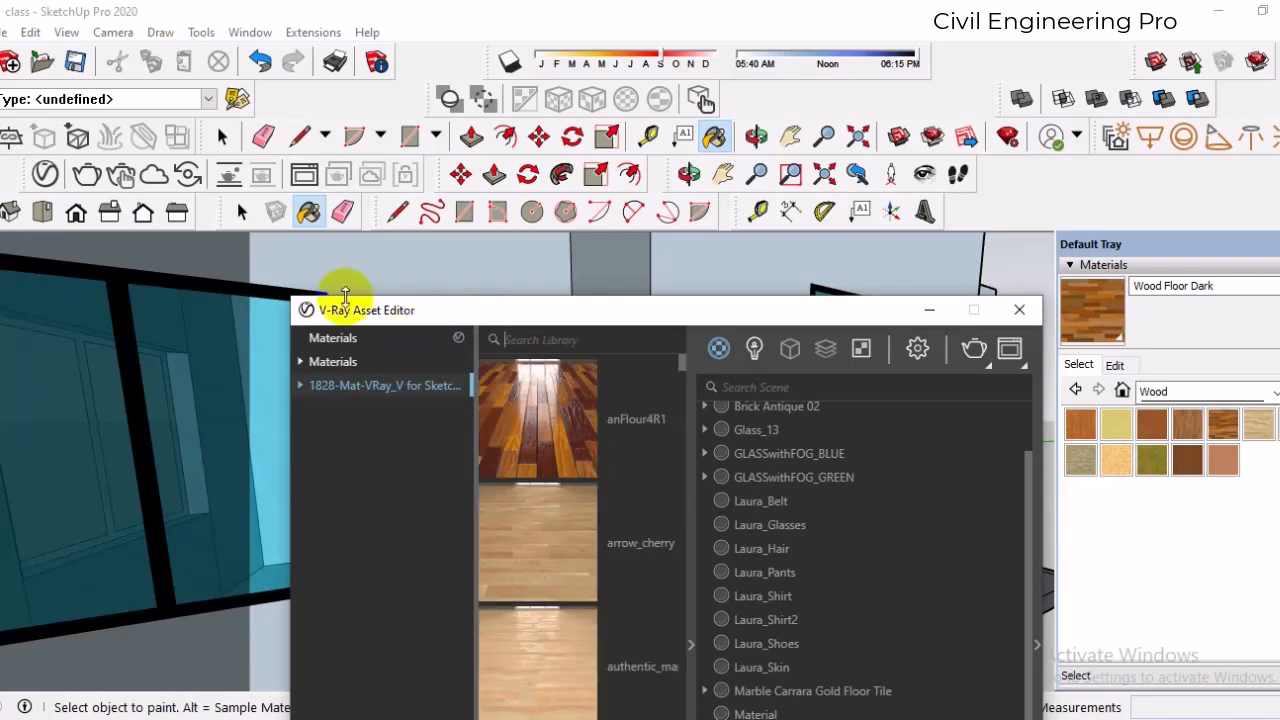
# - Search the V-Ray material library for "wood" and apply Wood_236 to the selected front door
pyautogui.moveTo(529, 318); pyautogui.dragTo(683, 141)
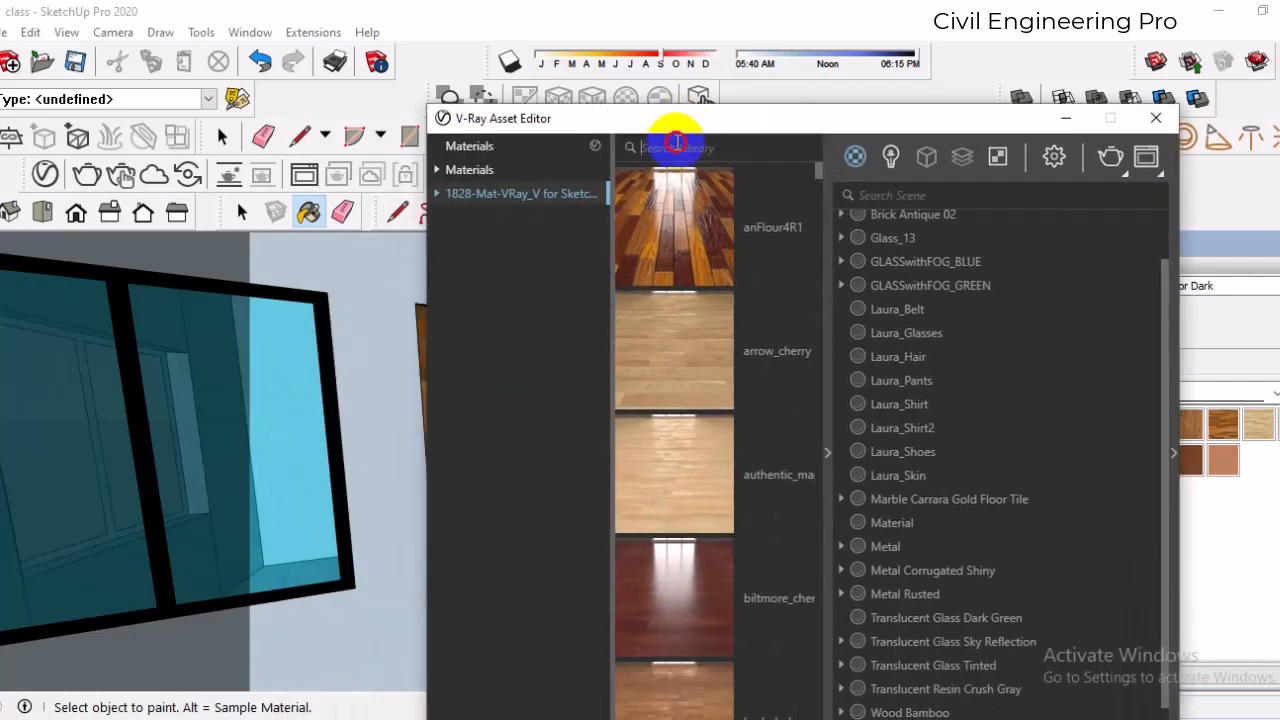
pyautogui.click(677, 145)
pyautogui.write('wood')
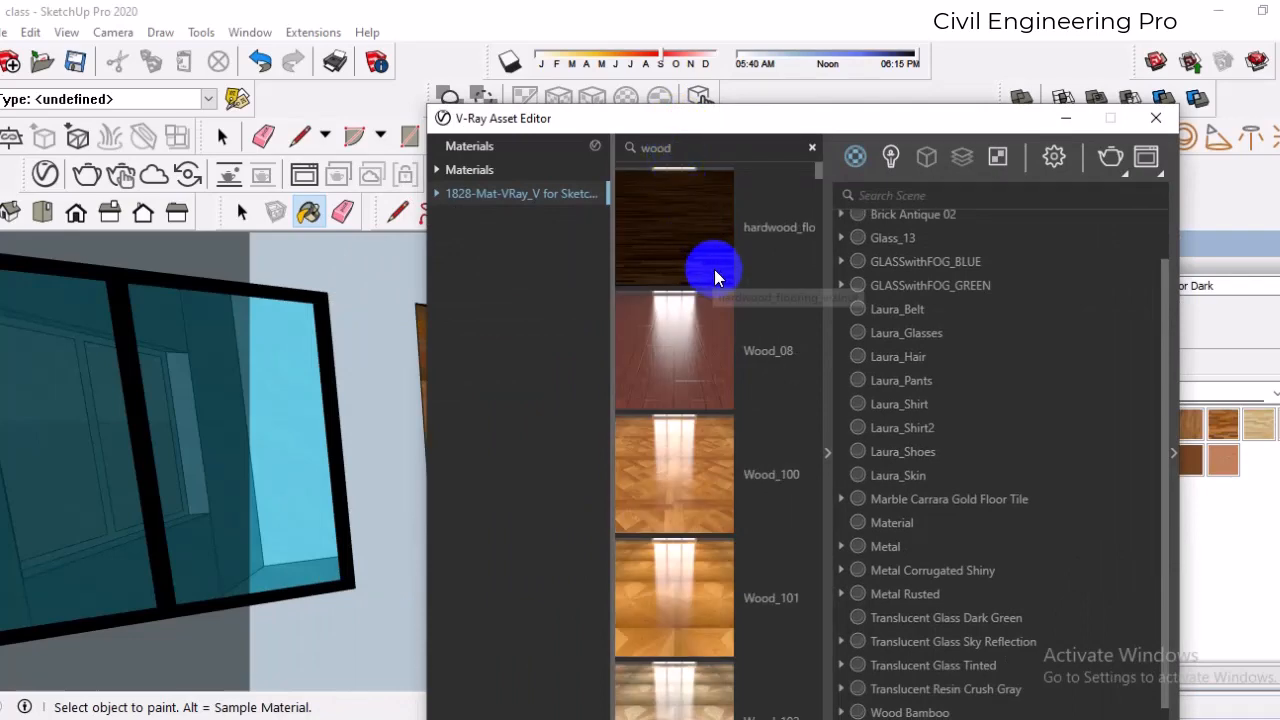
pyautogui.scroll(-6, 717, 272)
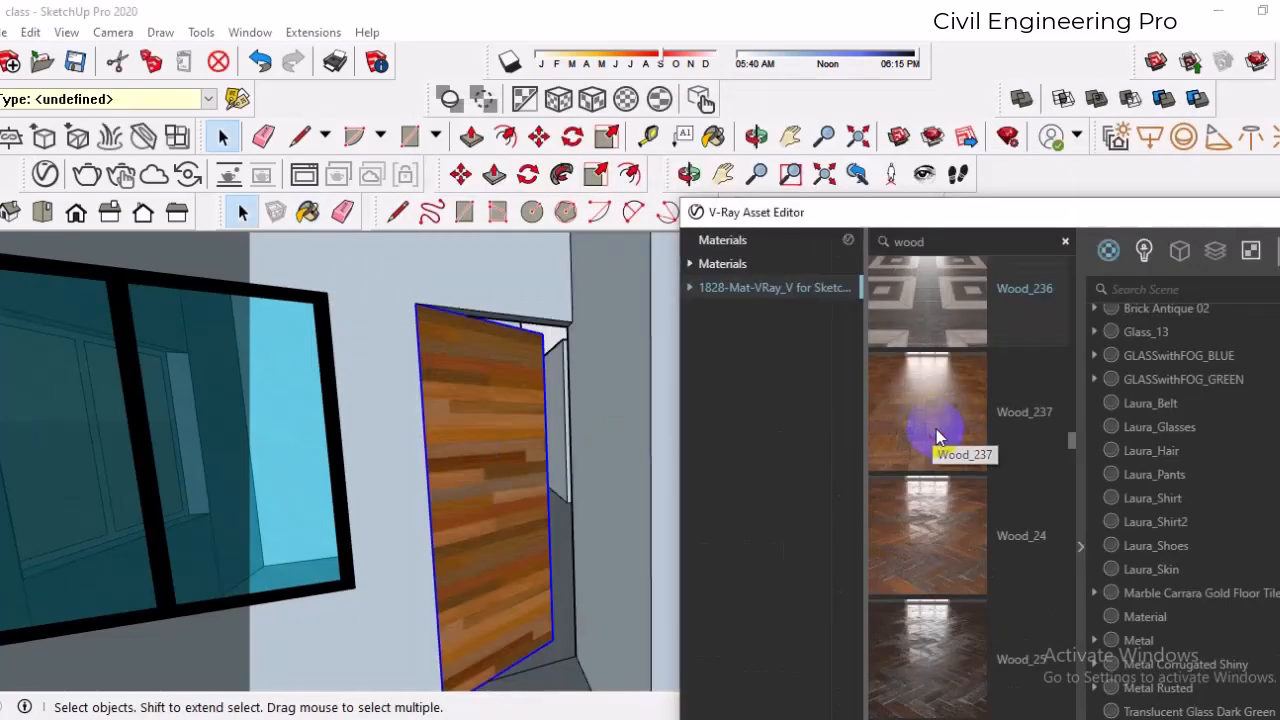
pyautogui.rightClick(935, 430)
pyautogui.click(941, 319)
pyautogui.rightClick(941, 319)
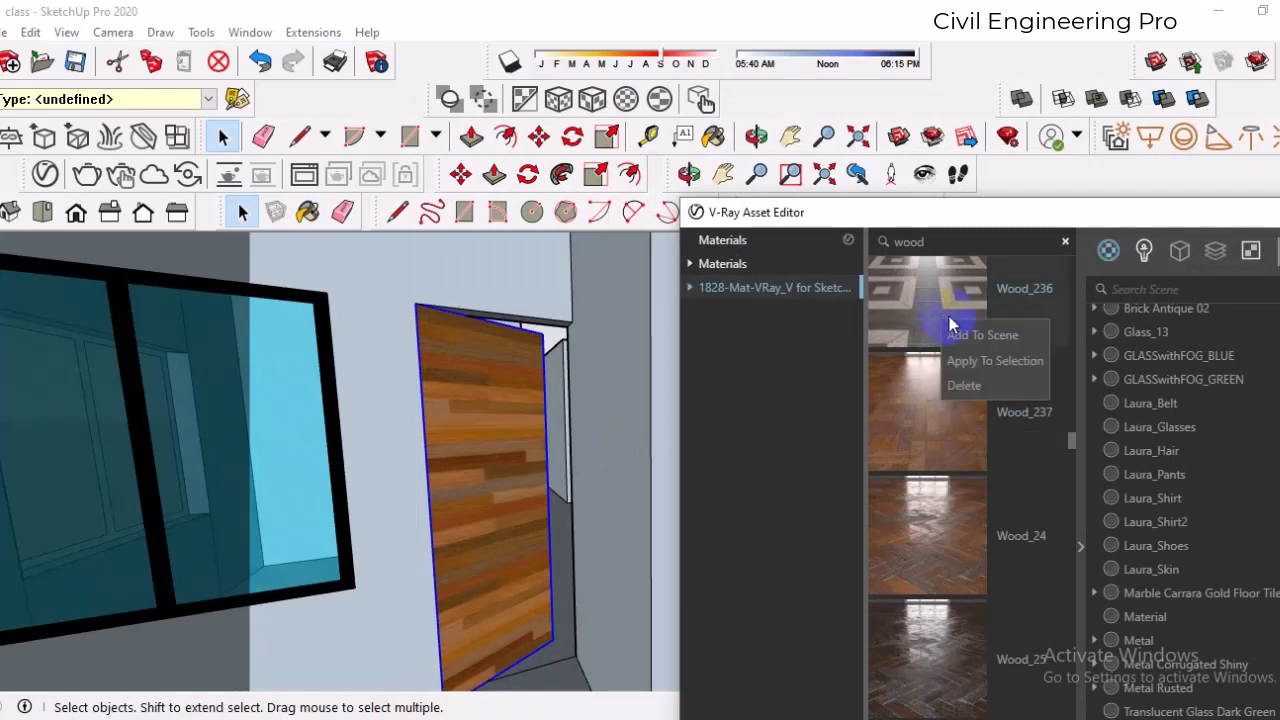
pyautogui.click(763, 414)
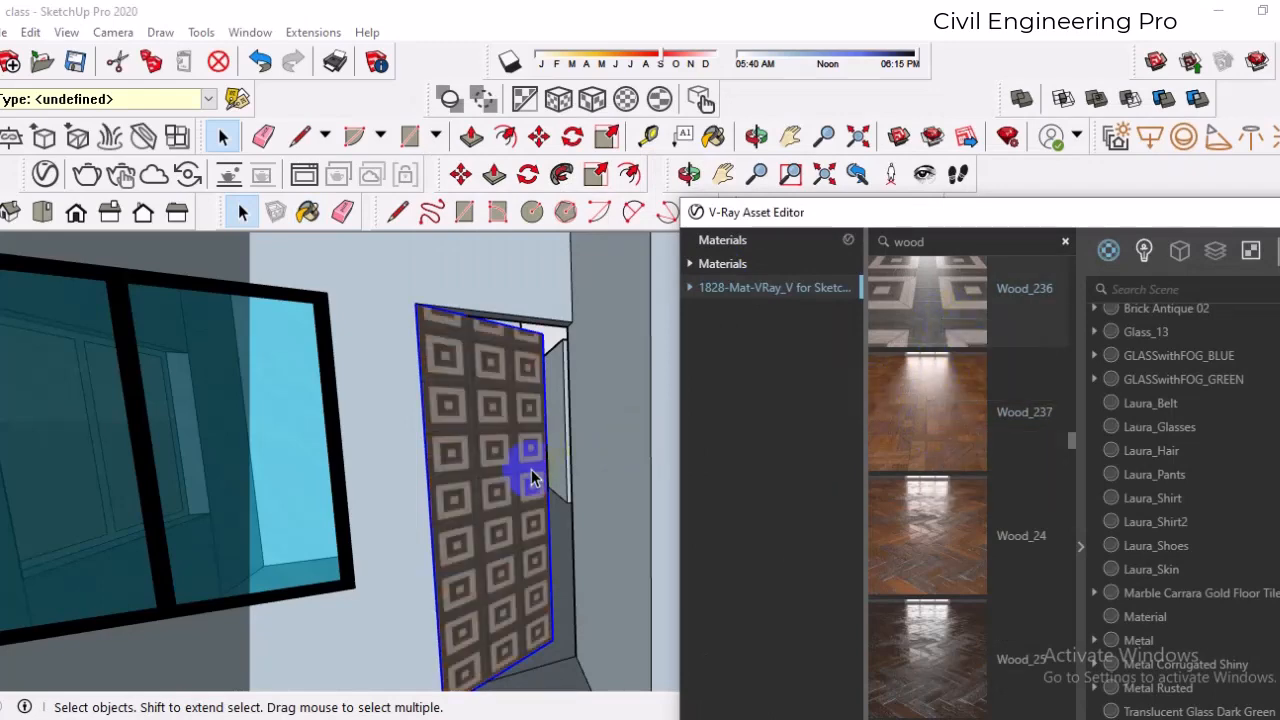
# - Examine the pattern on the front door and browse the remaining wood materials in the V-Ray library
pyautogui.moveTo(512, 470); pyautogui.dragTo(484, 454, button='middle')
pyautogui.scroll(5, 484, 453)
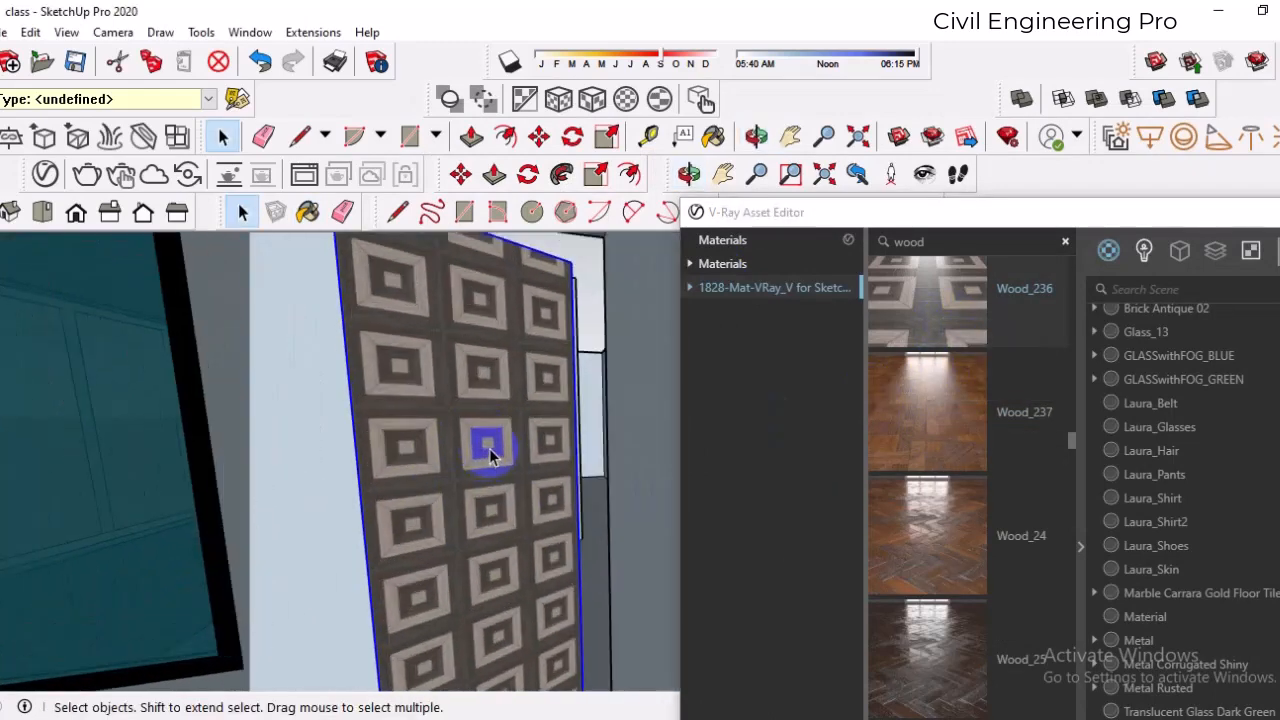
pyautogui.scroll(-6, 488, 452)
pyautogui.click(780, 400)
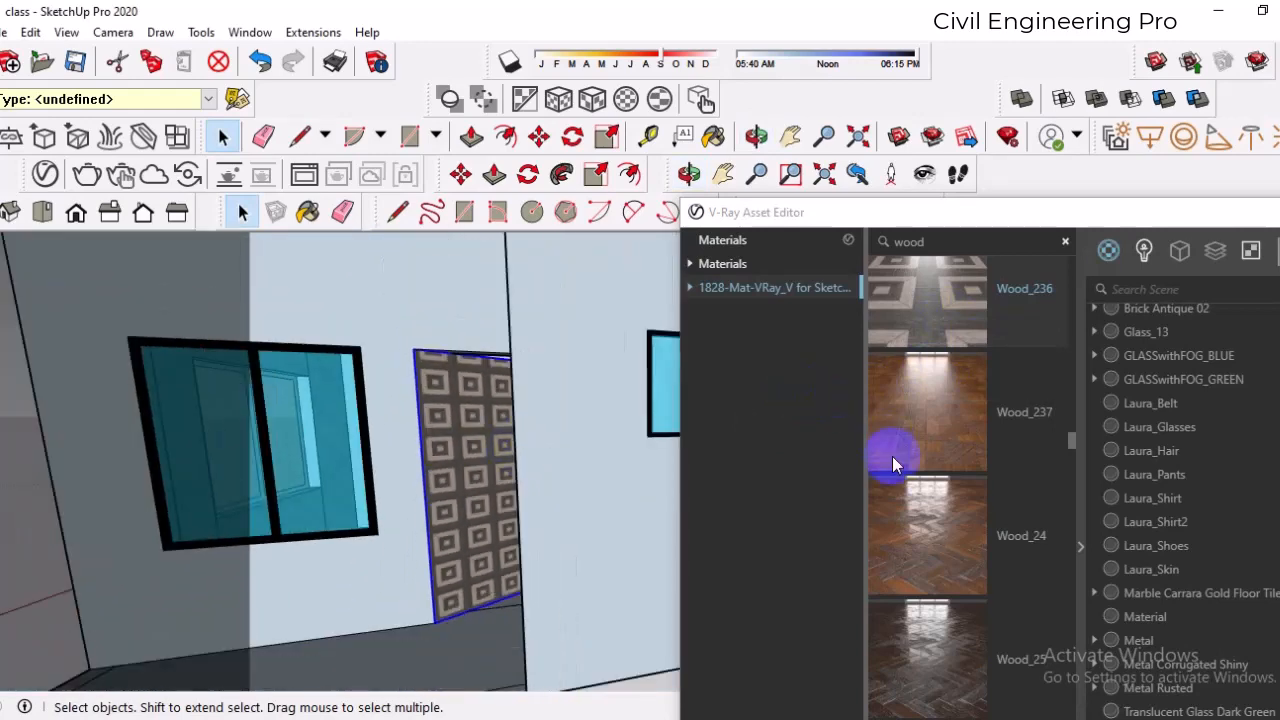
pyautogui.scroll(-15, 919, 467)
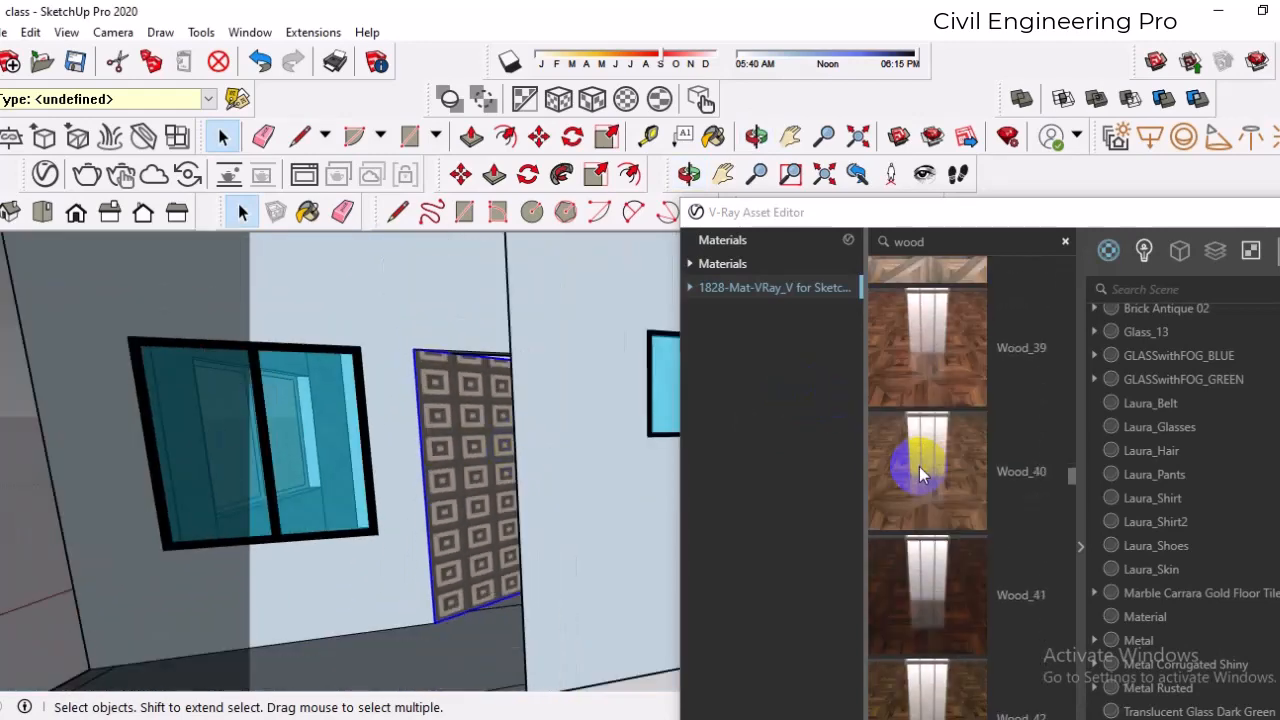
pyautogui.scroll(-20, 921, 473)
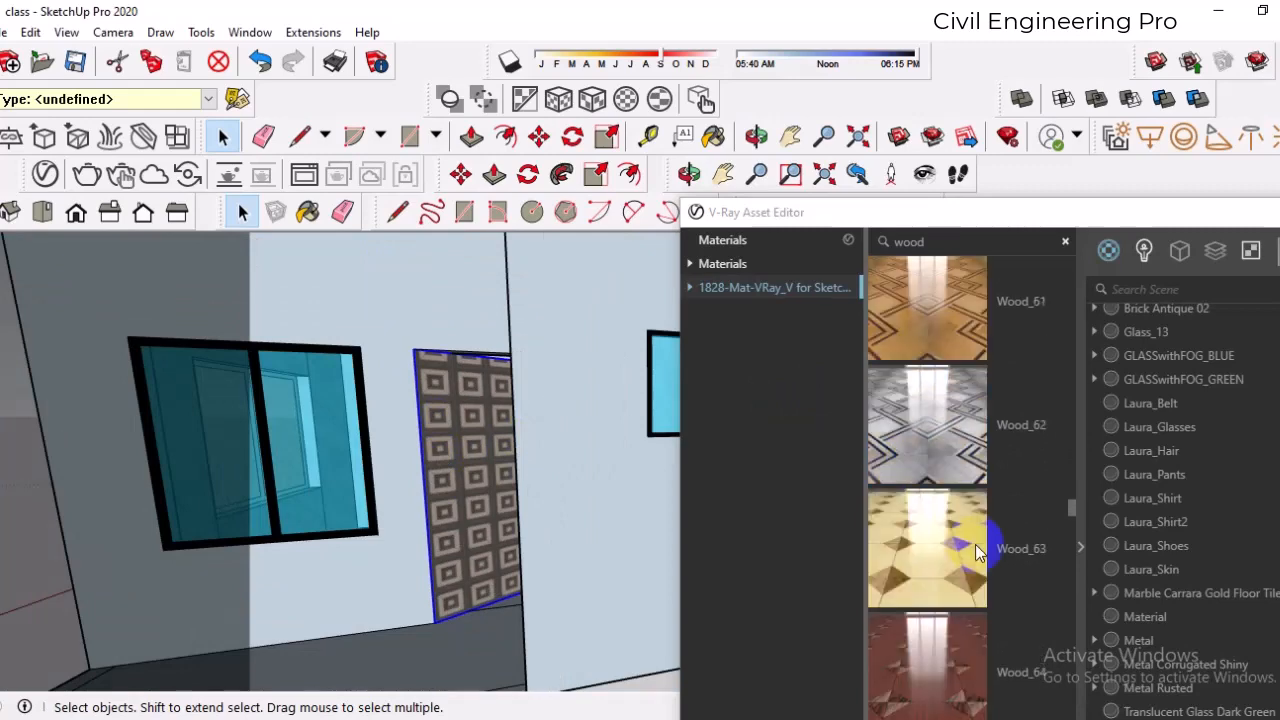
pyautogui.scroll(-20, 976, 546)
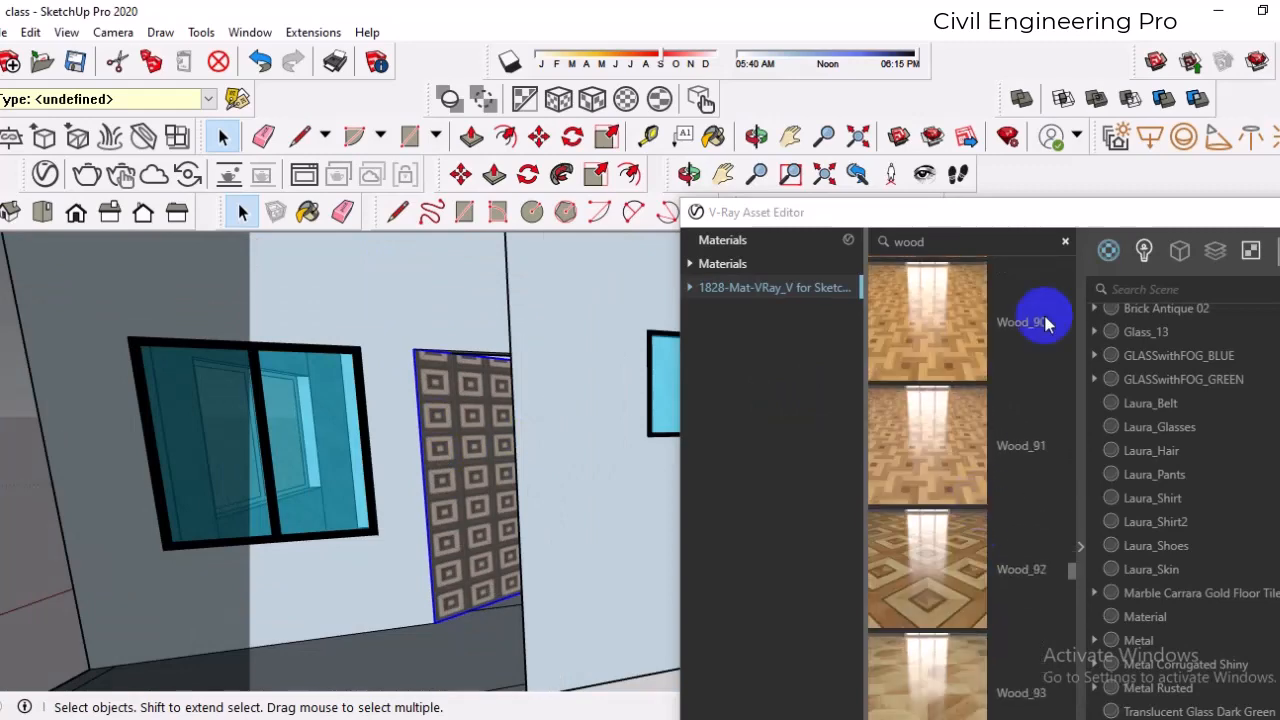
# - Close the V-Ray Asset Editor and sample Wood_236 from the front door with Paint Bucket
pyautogui.moveTo(1022, 218); pyautogui.dragTo(751, 243)
pyautogui.click(1040, 214)
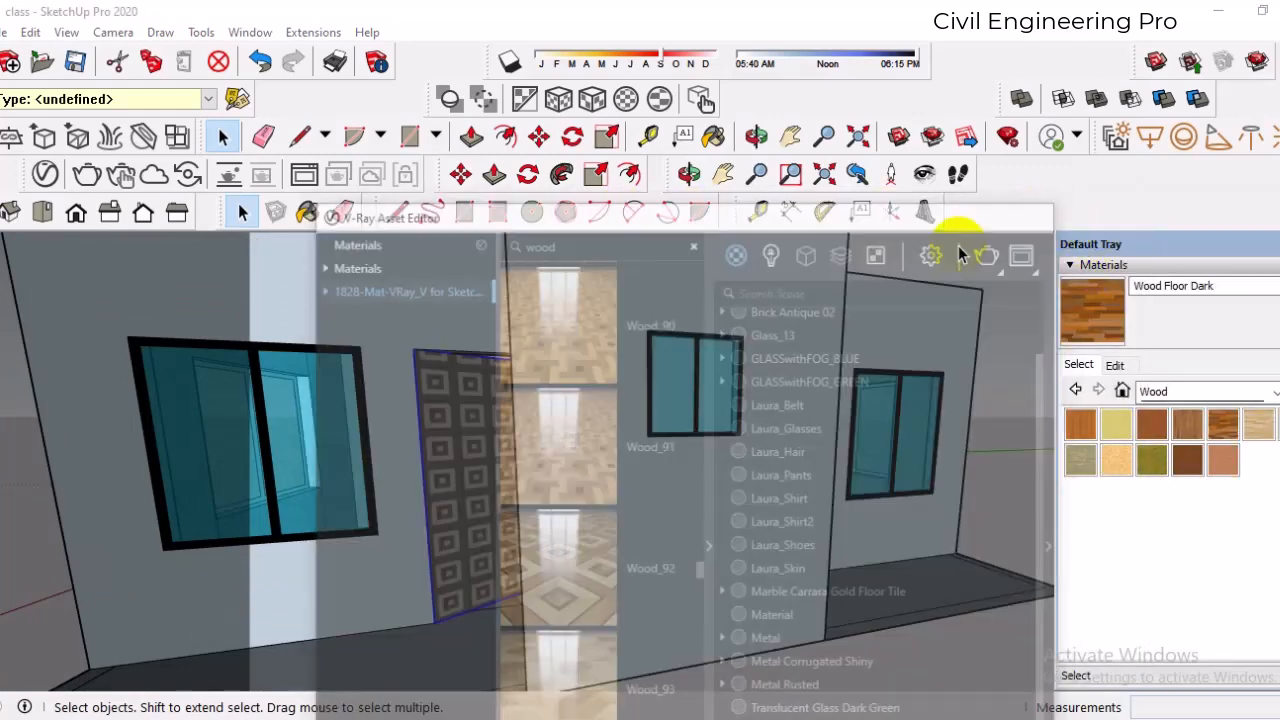
pyautogui.click(320, 224)
pyautogui.keyDown('alt'); pyautogui.click(472, 478); pyautogui.keyUp('alt')
# - Paint Wood_236 onto the other white door, in the recessed wall beyond the projecting block
pyautogui.scroll(-3, 418, 517)
pyautogui.moveTo(418, 517)
pyautogui.mouseDown(button='middle')
pyautogui.moveTo(771, 487)
pyautogui.moveTo(880, 497)
pyautogui.moveTo(803, 505)
pyautogui.moveTo(786, 523)
pyautogui.moveTo(808, 527)
pyautogui.mouseUp(button='middle')
pyautogui.scroll(3, 720, 460)
pyautogui.click(727, 455)
pyautogui.scroll(-4, 729, 457)
pyautogui.scroll(2, 803, 505)
pyautogui.scroll(-3, 794, 509)
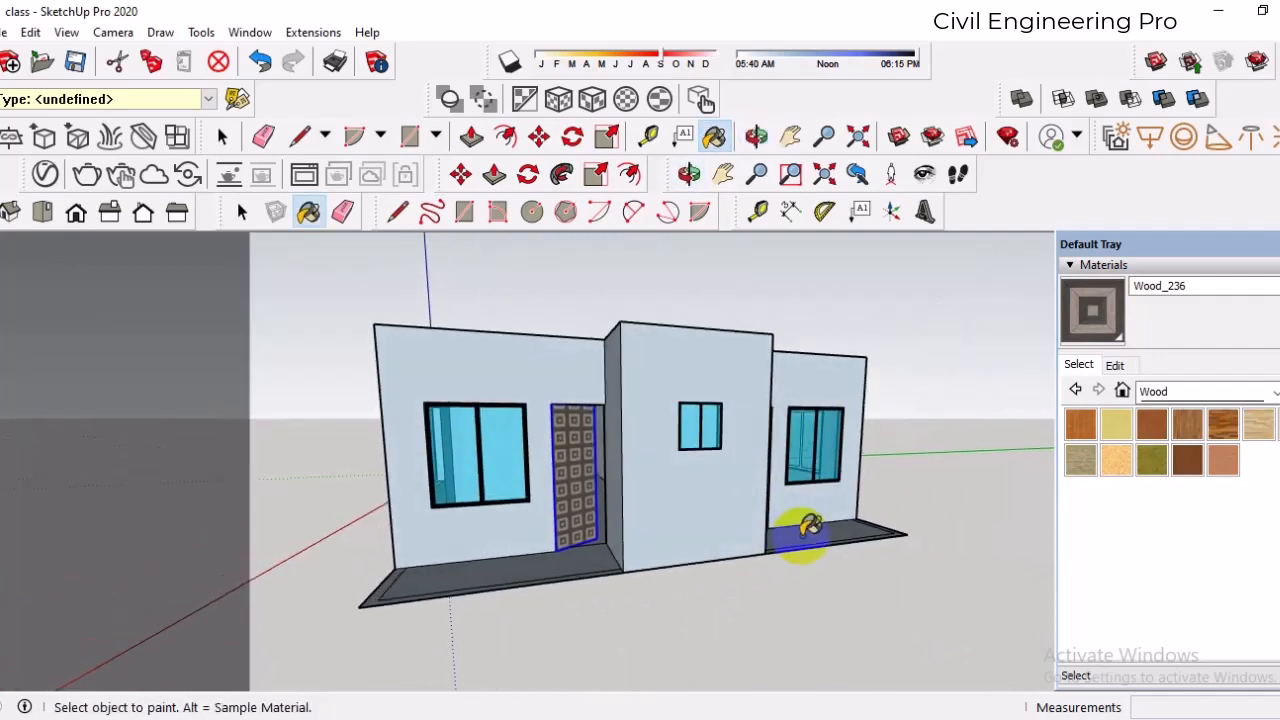